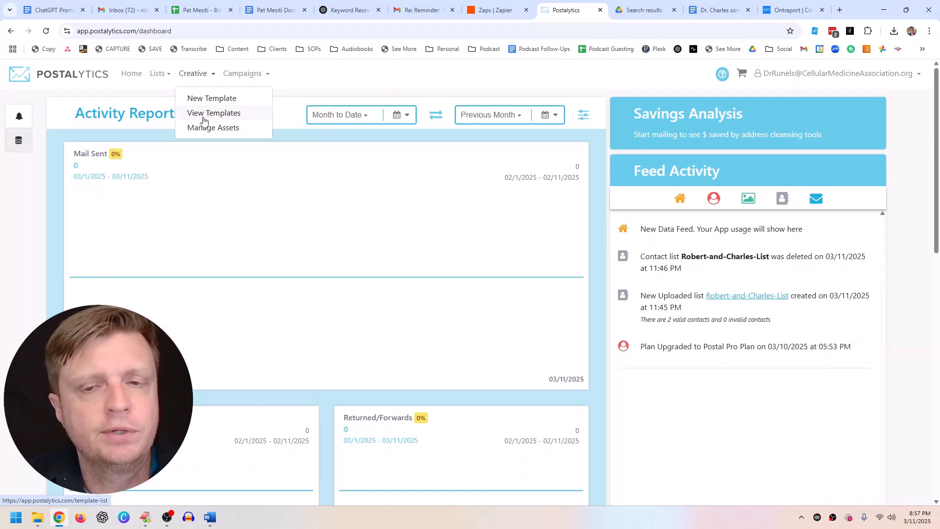
# Step: Go to Lists > View Lists to see the existing Canada and United States suppression lists
pyautogui.moveTo(254, 76)
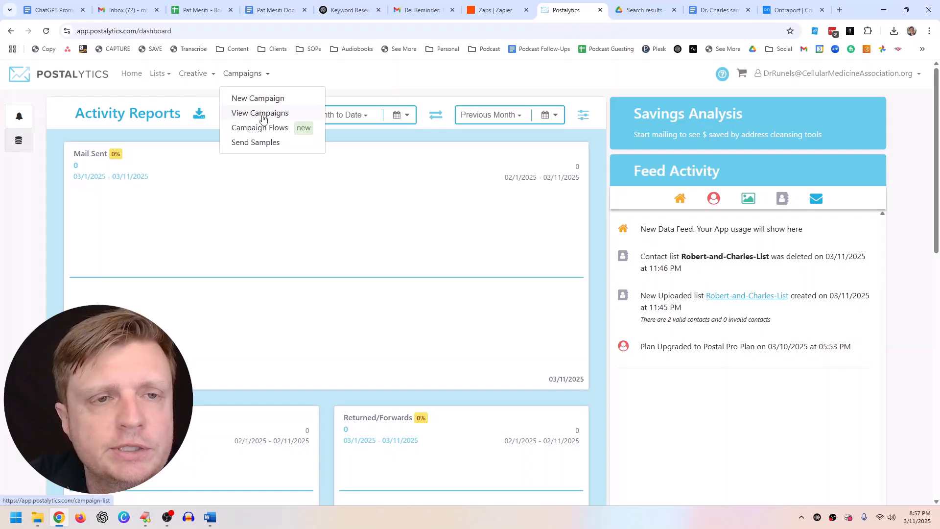
pyautogui.moveTo(158, 74)
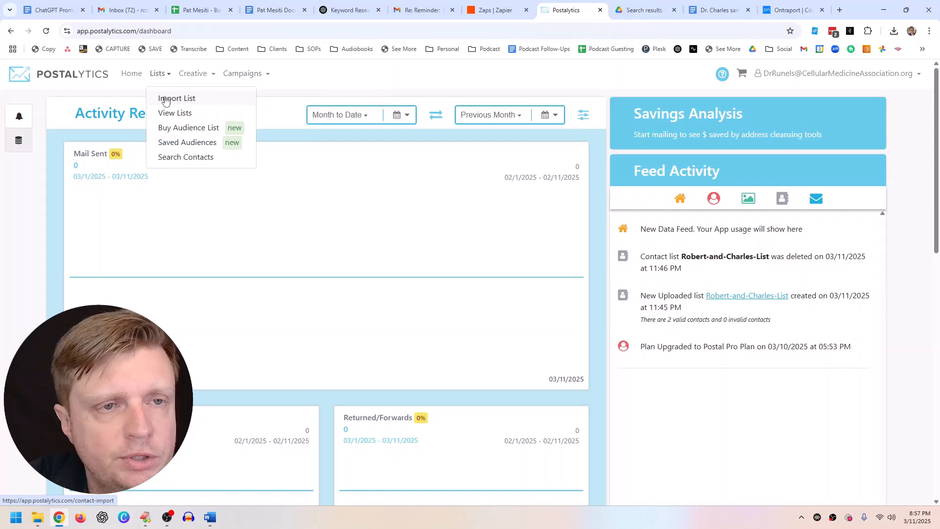
pyautogui.click(166, 113)
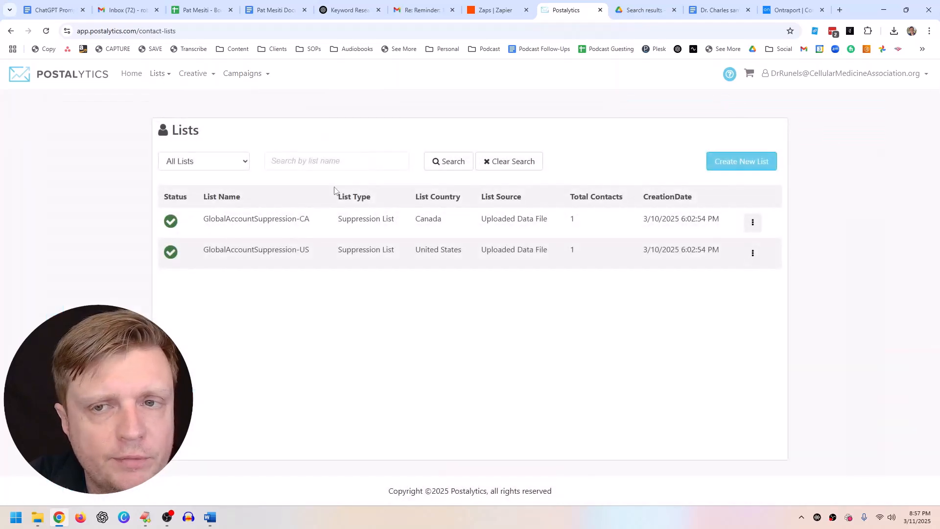
# Step: Start a new contact list import and note its 'First Name, Last Name' requirement
pyautogui.click(721, 160)
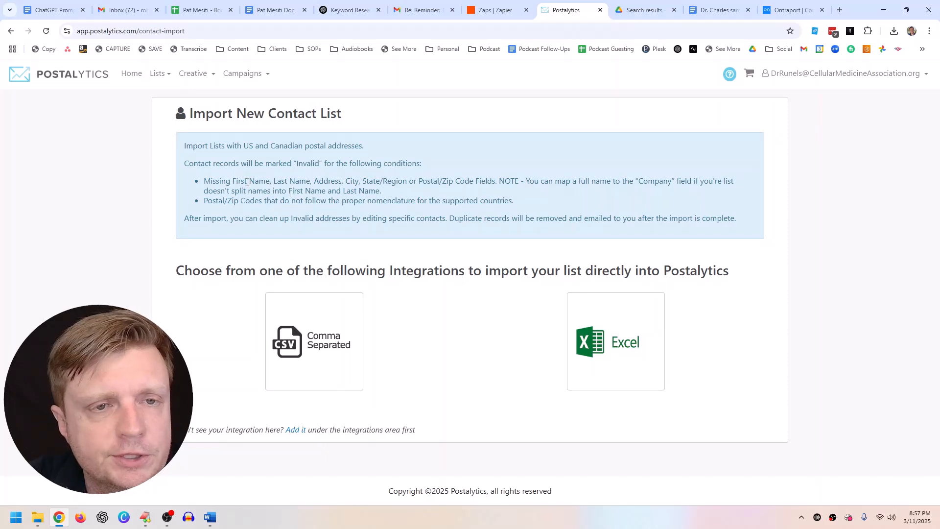
pyautogui.moveTo(235, 182); pyautogui.dragTo(307, 181)
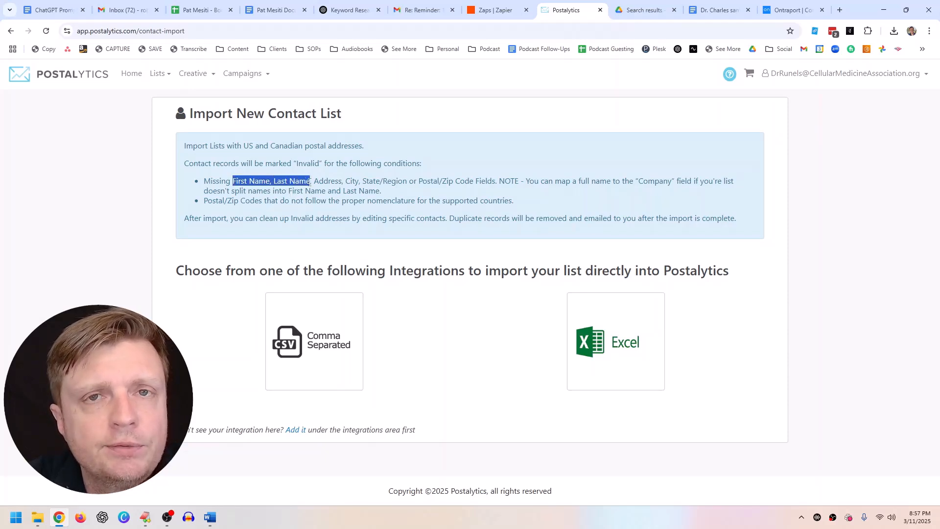
pyautogui.click(310, 182)
# Step: In Ontraport, start exporting the two selected contacts from the Contacts list
pyautogui.click(793, 9)
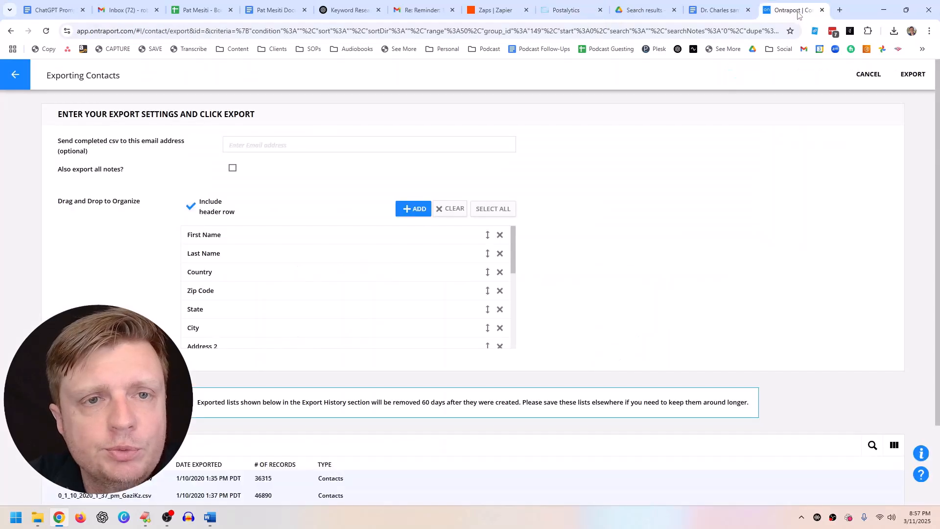
pyautogui.click(16, 74)
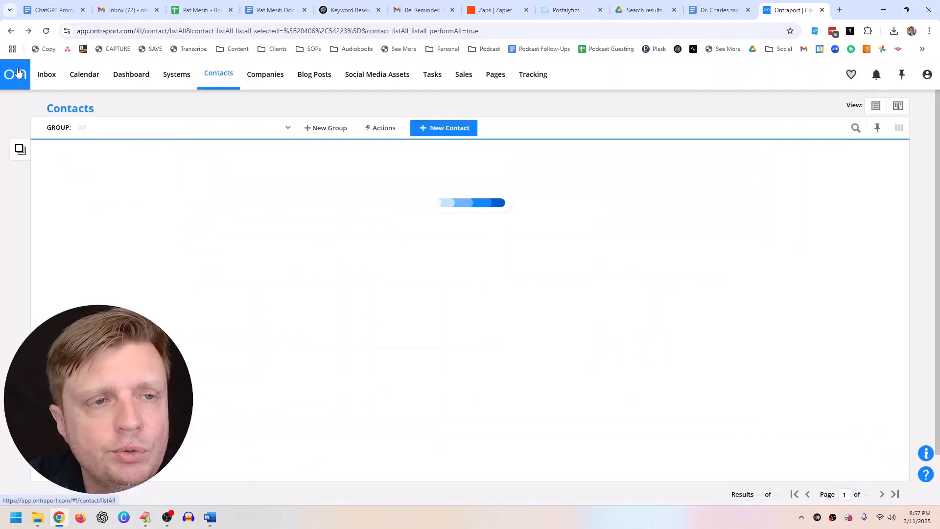
pyautogui.moveTo(46, 74)
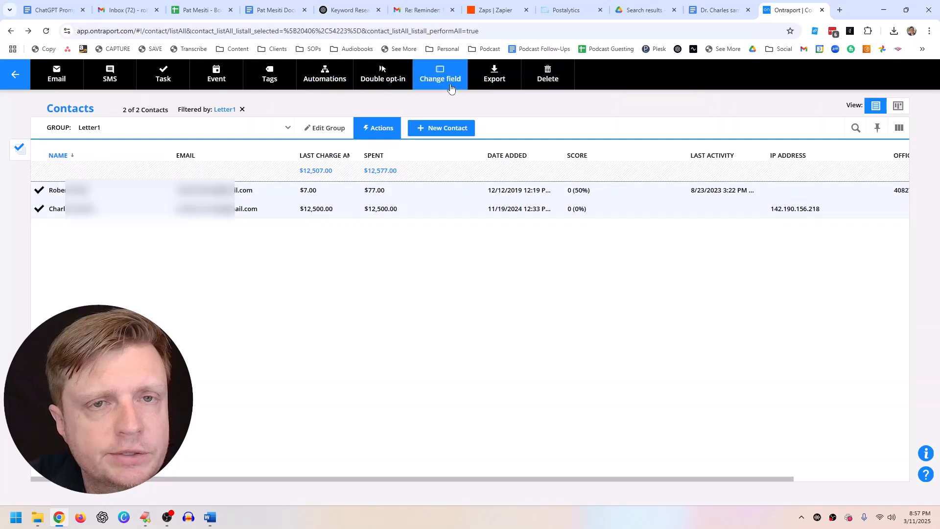
pyautogui.click(507, 76)
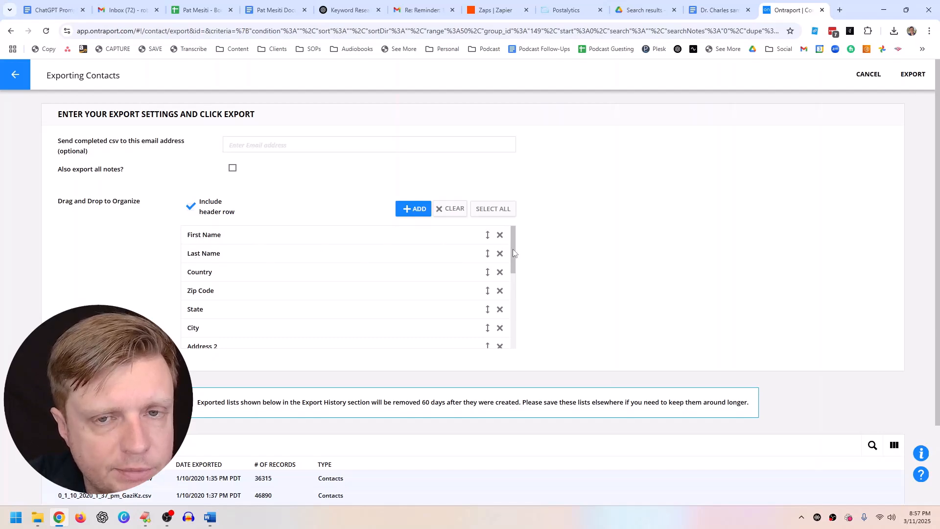
pyautogui.moveTo(512, 249); pyautogui.dragTo(517, 290)
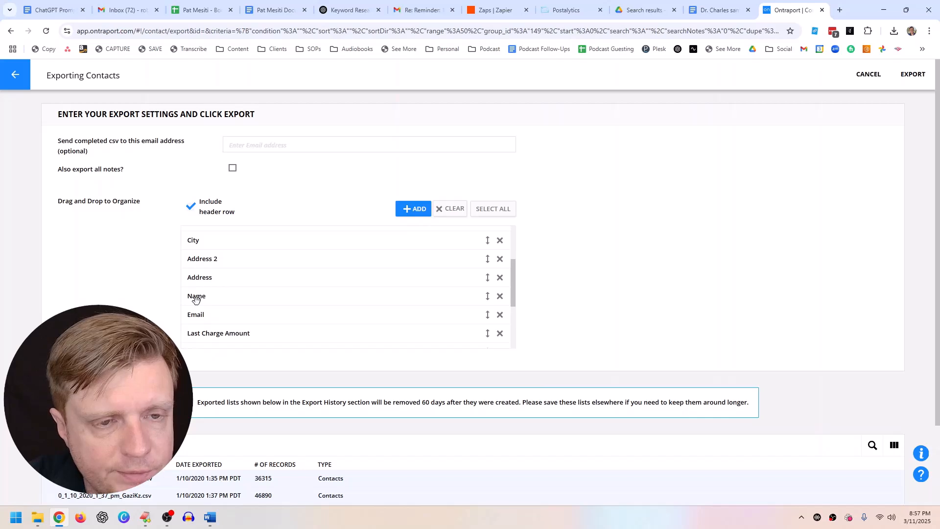
pyautogui.scroll(3, 197, 297)
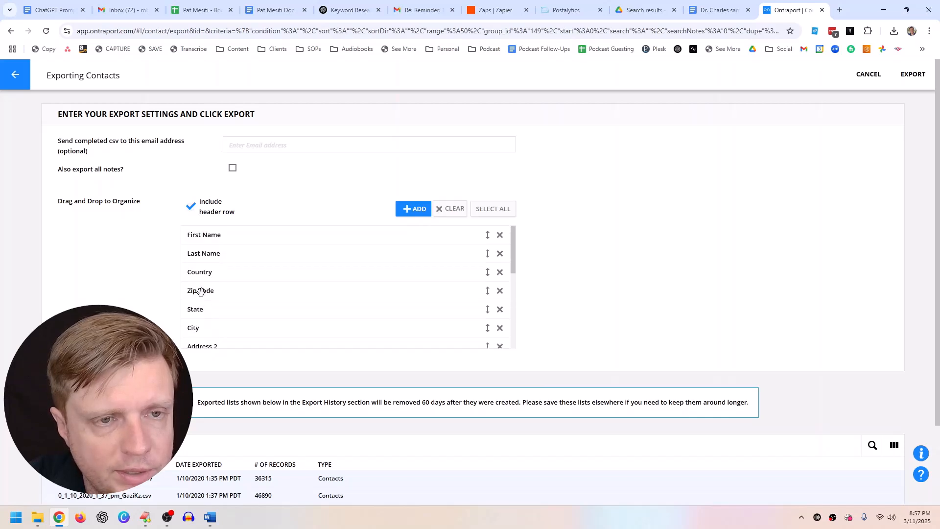
# Step: Add the Company field to the export, placed directly below Last Name
pyautogui.click(407, 213)
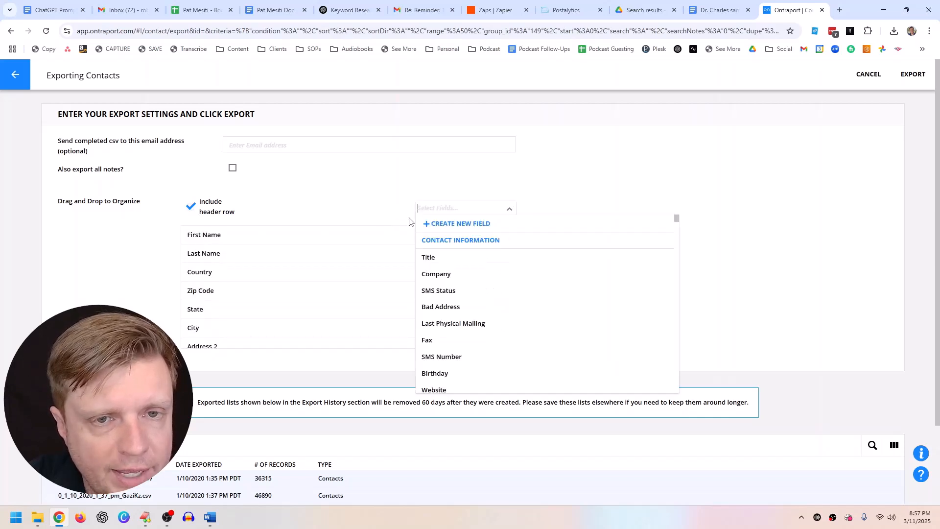
pyautogui.click(470, 279)
pyautogui.moveTo(229, 243); pyautogui.dragTo(239, 277)
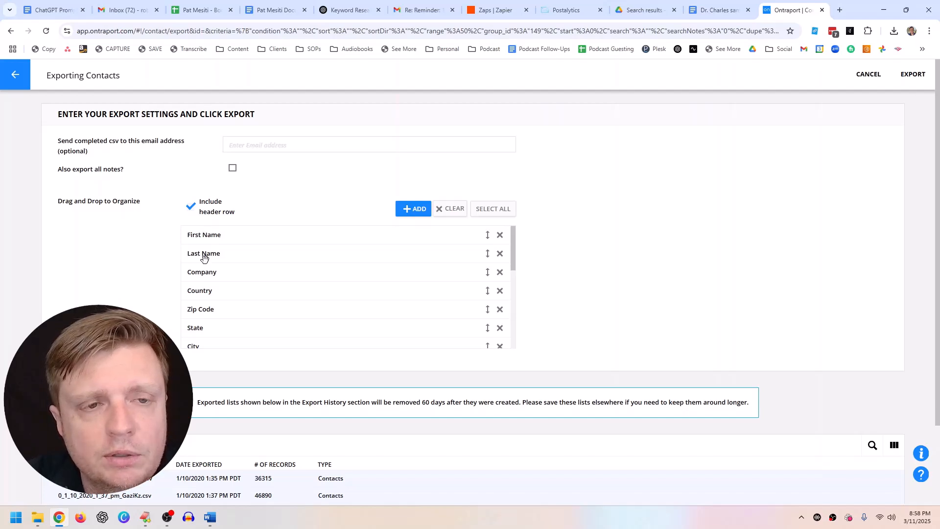
pyautogui.click(557, 15)
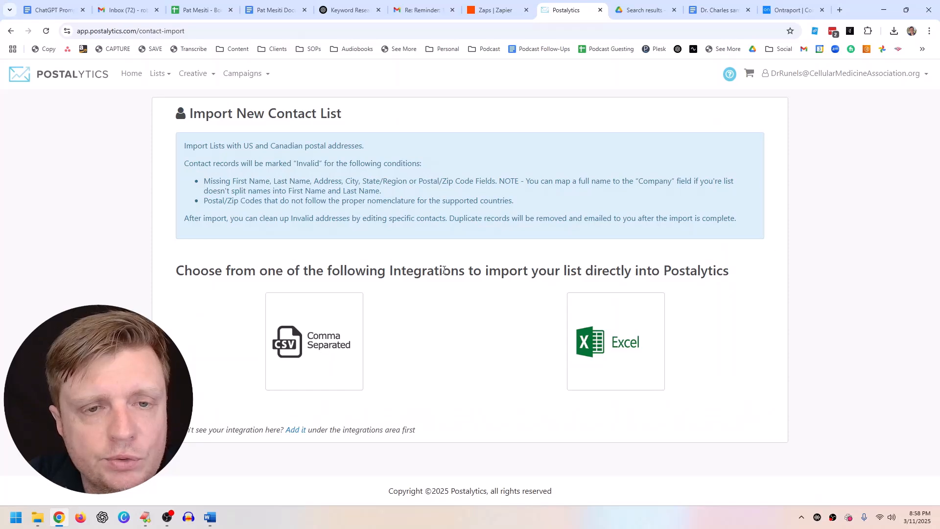
# Step: Create a CSV list, enter a list name, upload the exported contacts CSV, and continue
pyautogui.click(305, 343)
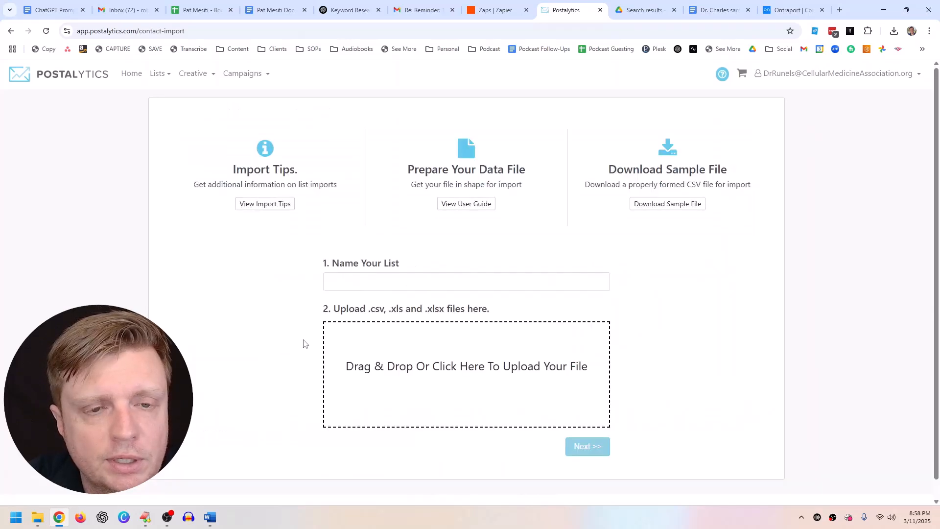
pyautogui.click(348, 277)
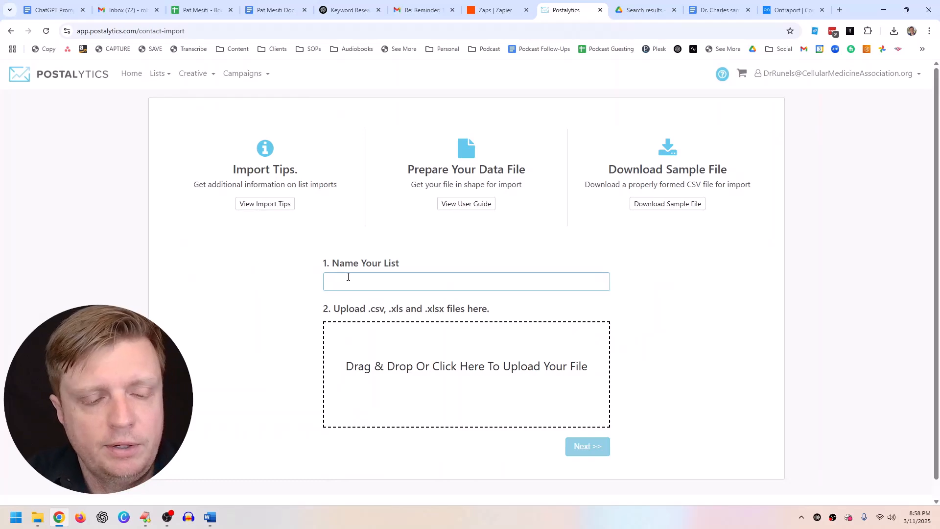
pyautogui.write('Robert and Charles list')
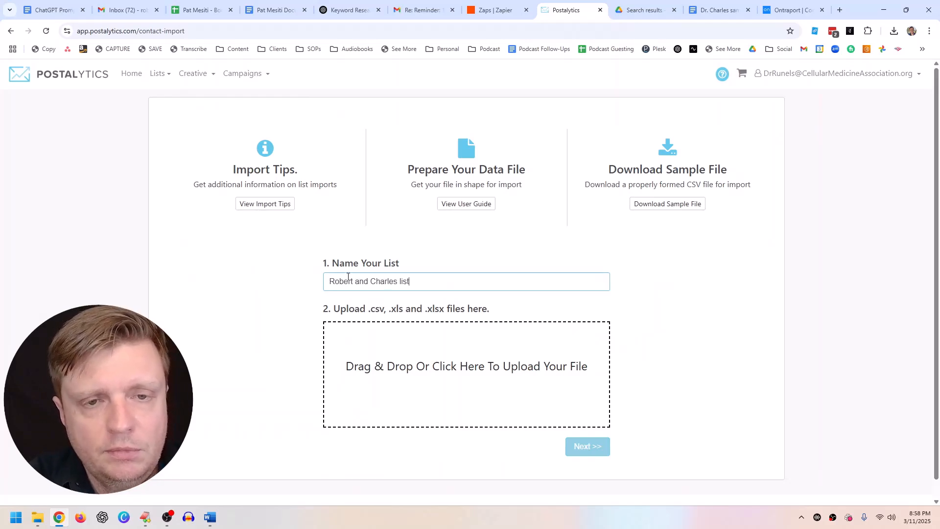
pyautogui.click(413, 353)
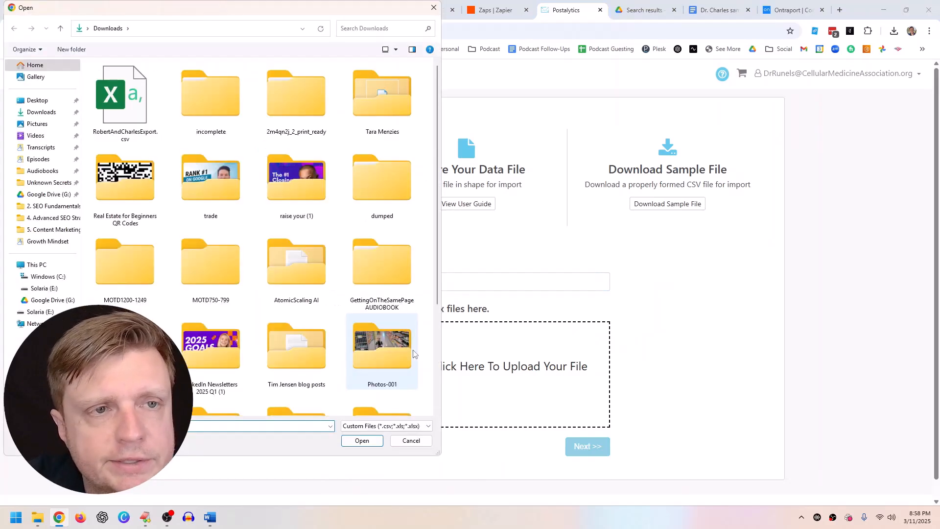
pyautogui.click(135, 119)
pyautogui.doubleClick(130, 131)
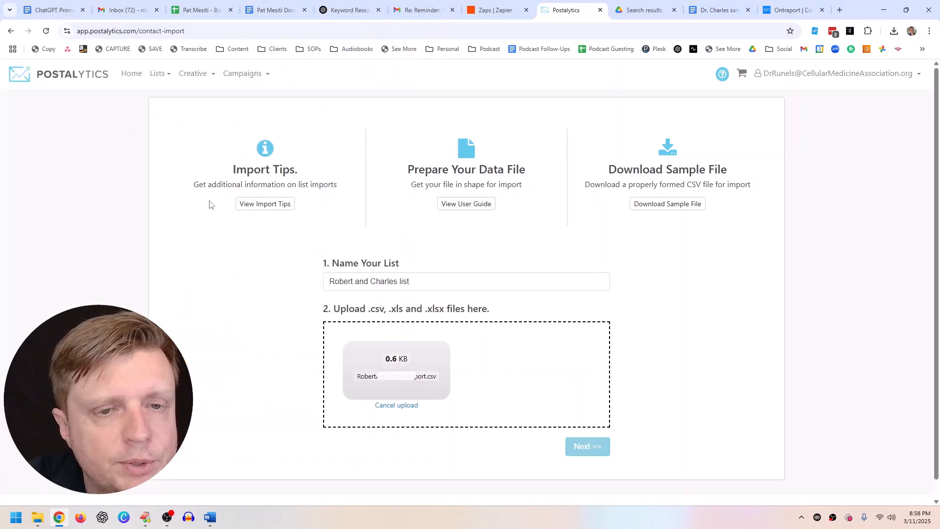
pyautogui.click(583, 446)
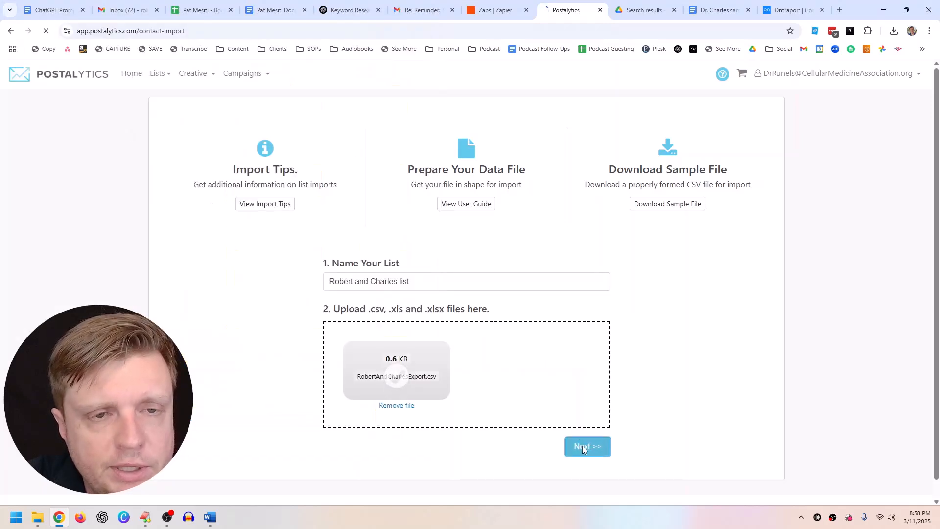
# Step: Keep the list type as Contact List and begin column mapping
pyautogui.click(139, 222)
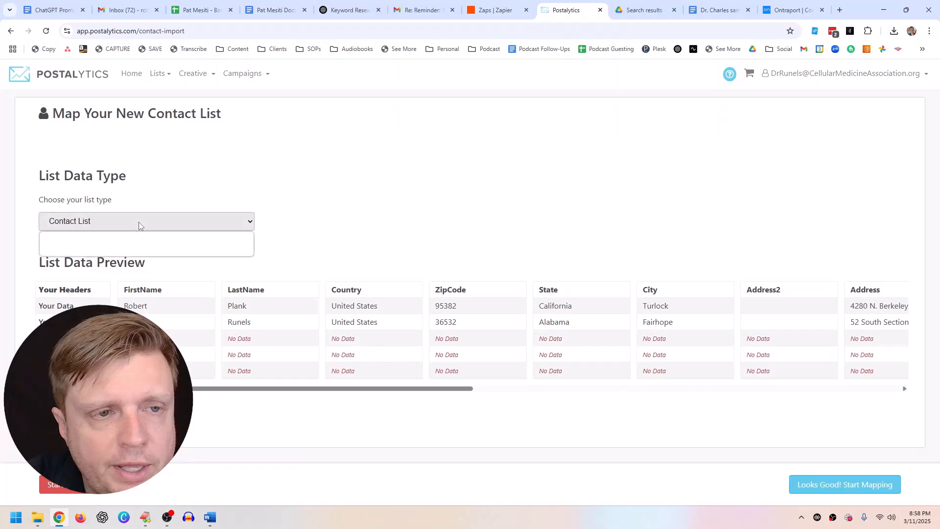
pyautogui.click(80, 242)
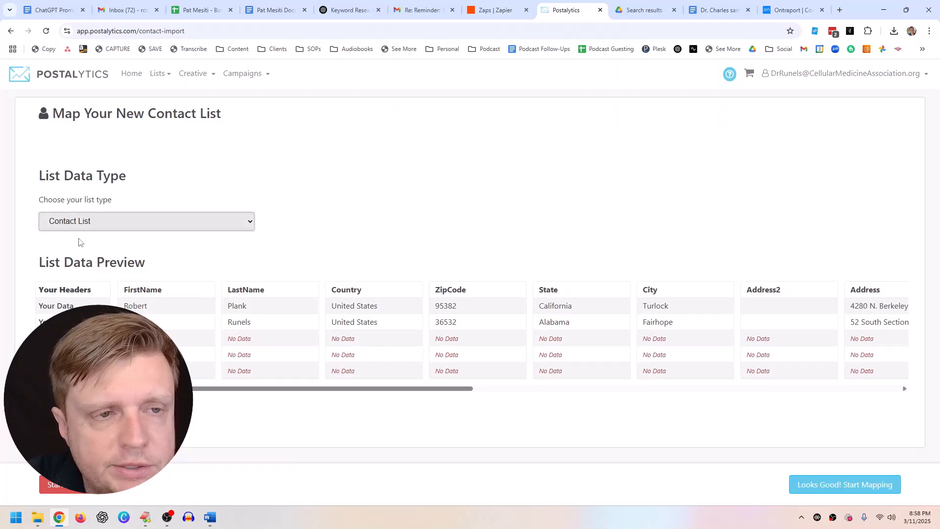
pyautogui.click(842, 485)
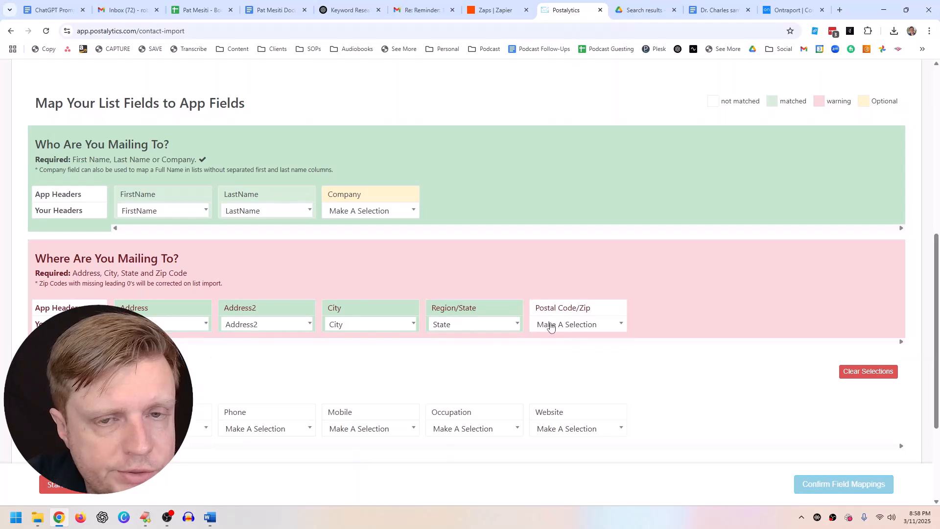
# Step: Map ZipCode to Postal Code/Zip, confirm the mappings, and import the 2 contacts
pyautogui.click(551, 326)
pyautogui.scroll(-3, 562, 410)
pyautogui.click(556, 401)
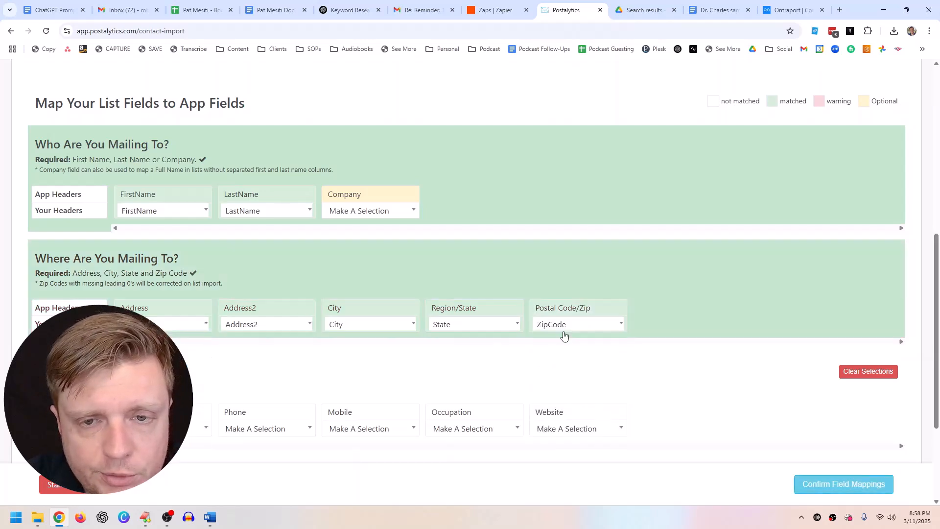
pyautogui.click(827, 482)
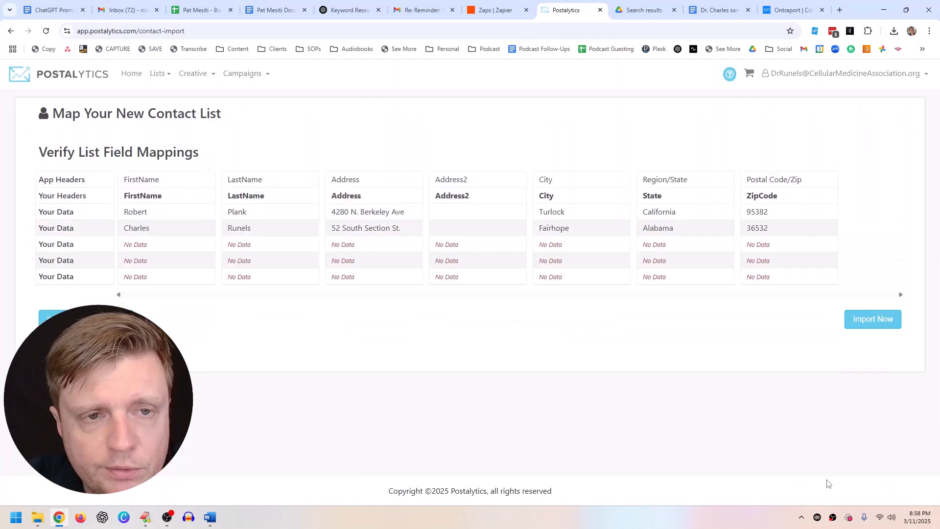
pyautogui.moveTo(113, 196); pyautogui.dragTo(777, 226)
pyautogui.click(773, 234)
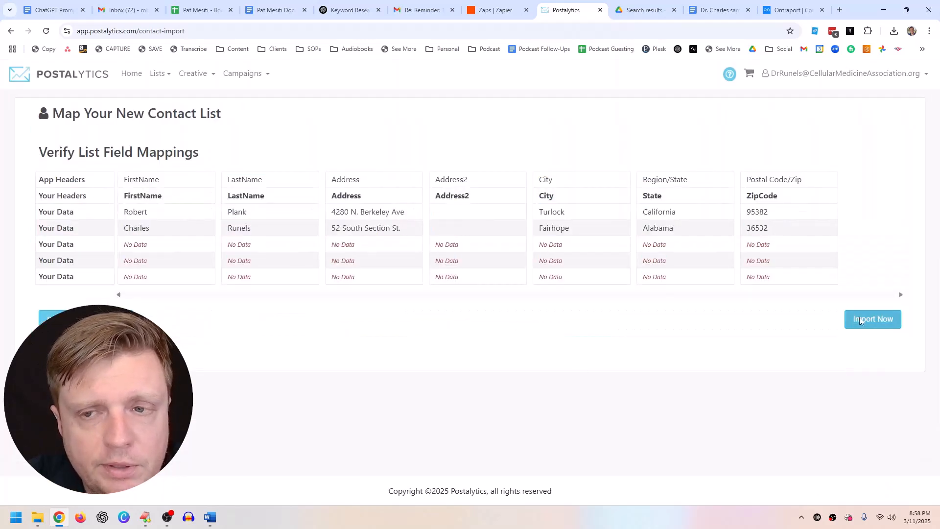
pyautogui.click(889, 320)
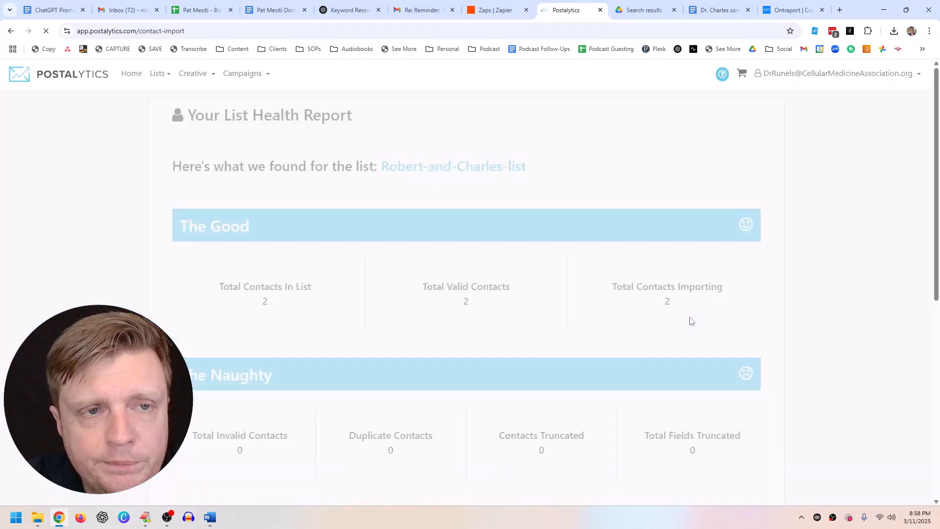
# Step: Go to Creative > View Templates and choose Create New Template
pyautogui.scroll(-7, 578, 287)
pyautogui.scroll(-1, 577, 285)
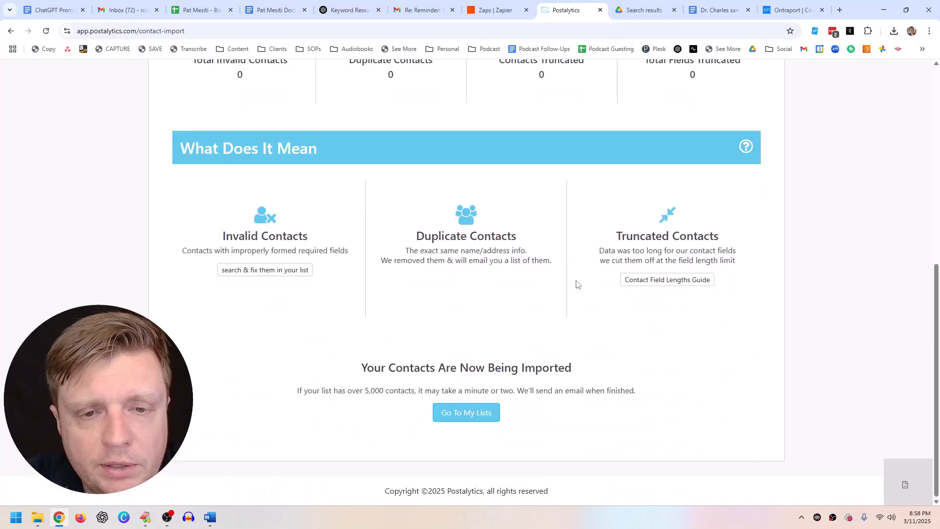
pyautogui.scroll(8, 577, 285)
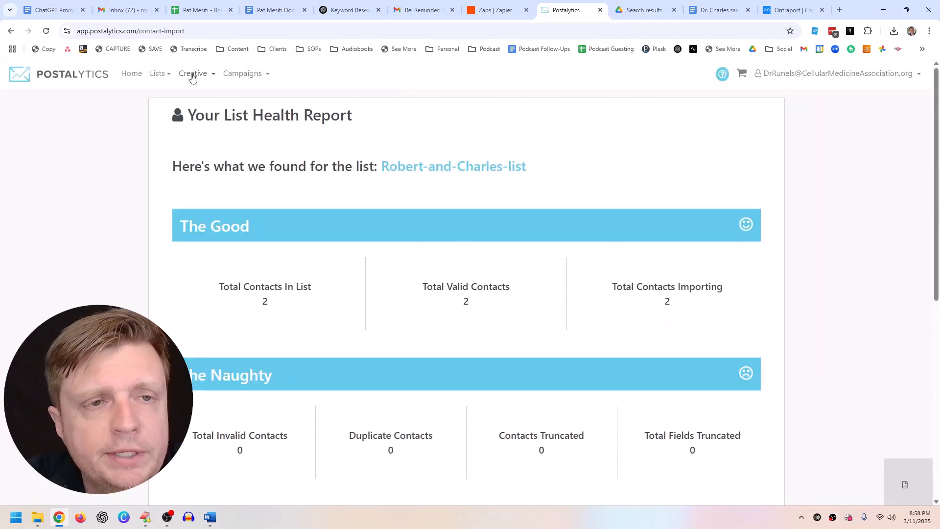
pyautogui.click(193, 75)
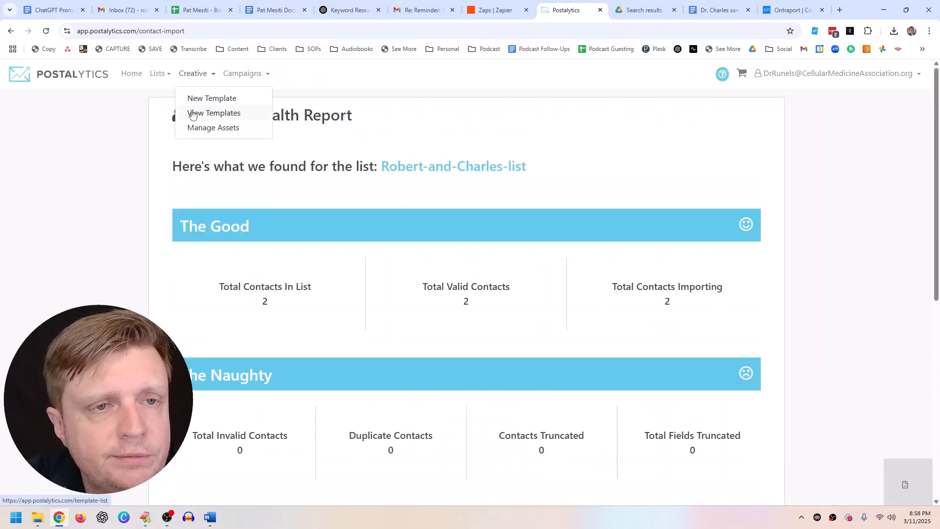
pyautogui.click(193, 112)
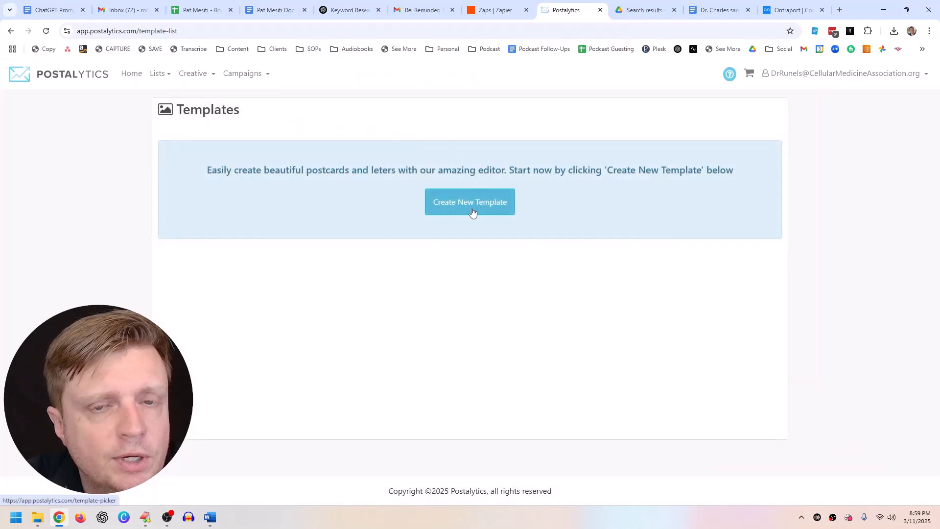
pyautogui.click(471, 202)
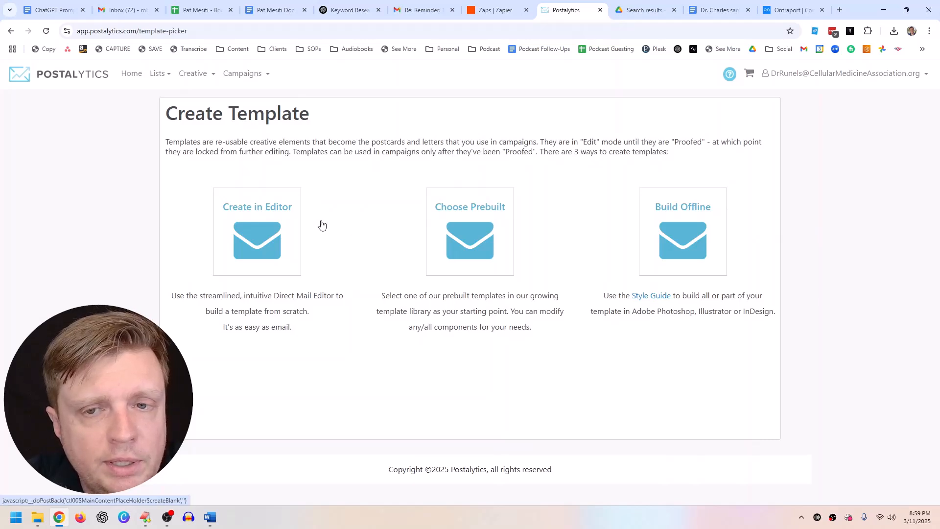
# Step: Create a blank Letters 8.5" x 11" template in the editor and start editing it
pyautogui.click(258, 239)
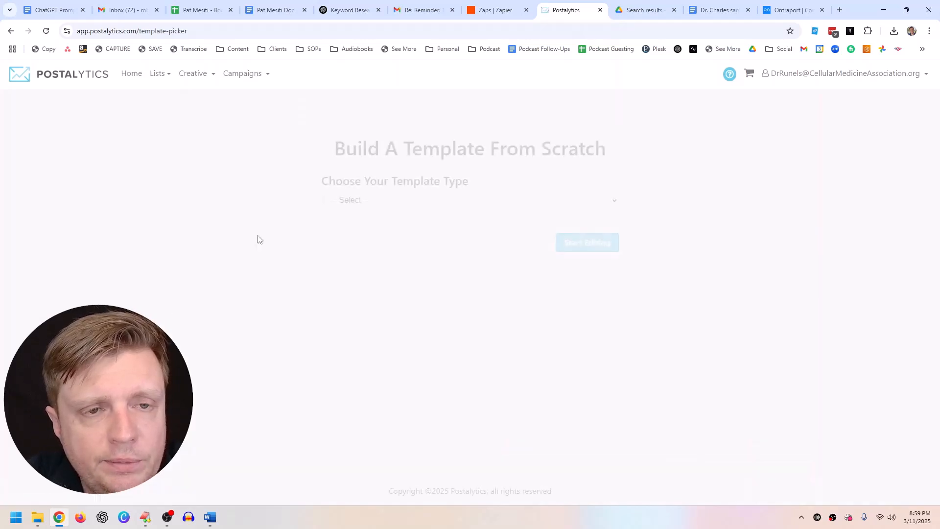
pyautogui.click(359, 201)
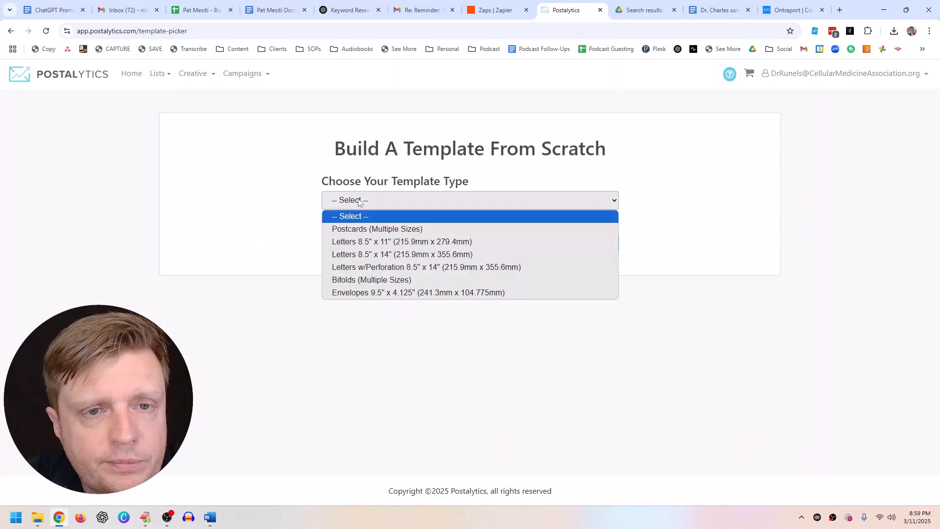
pyautogui.click(401, 242)
pyautogui.click(586, 244)
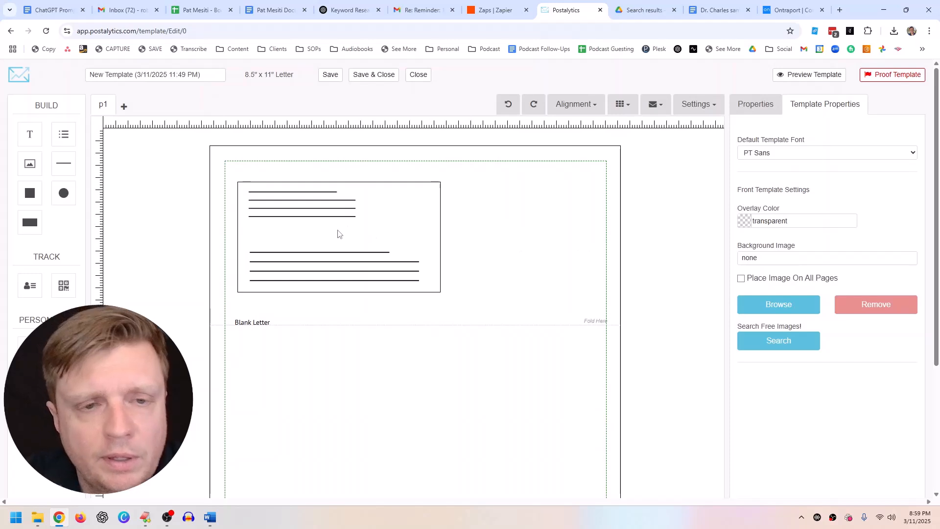
pyautogui.scroll(-3, 352, 264)
pyautogui.scroll(-1, 527, 277)
pyautogui.scroll(4, 321, 210)
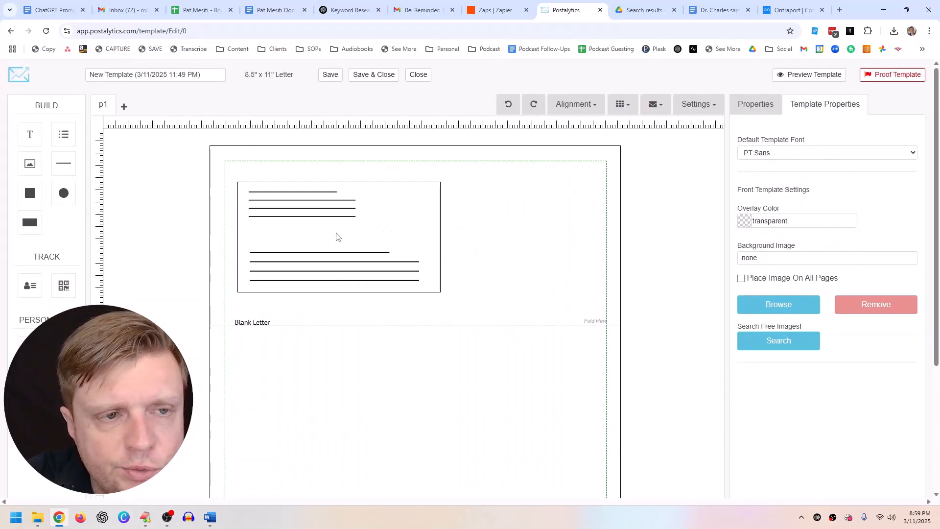
pyautogui.scroll(-1, 337, 238)
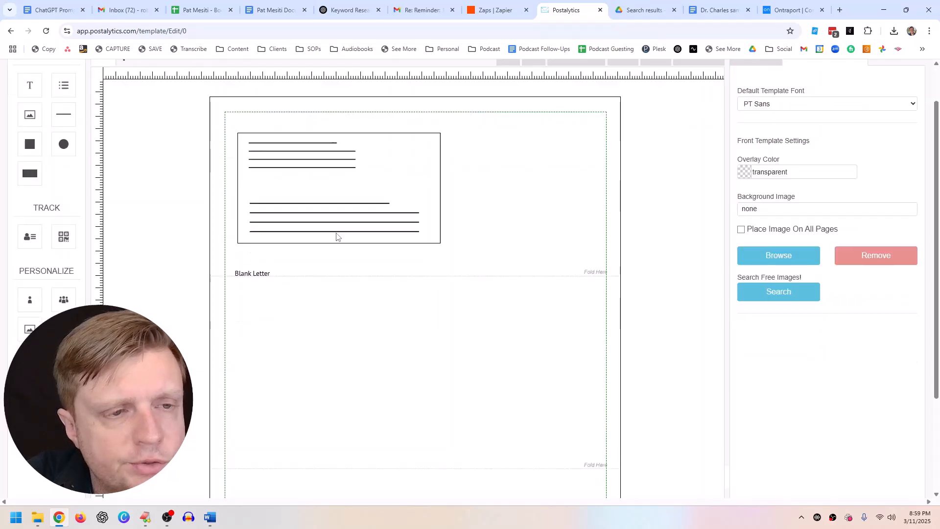
pyautogui.scroll(1, 46, 123)
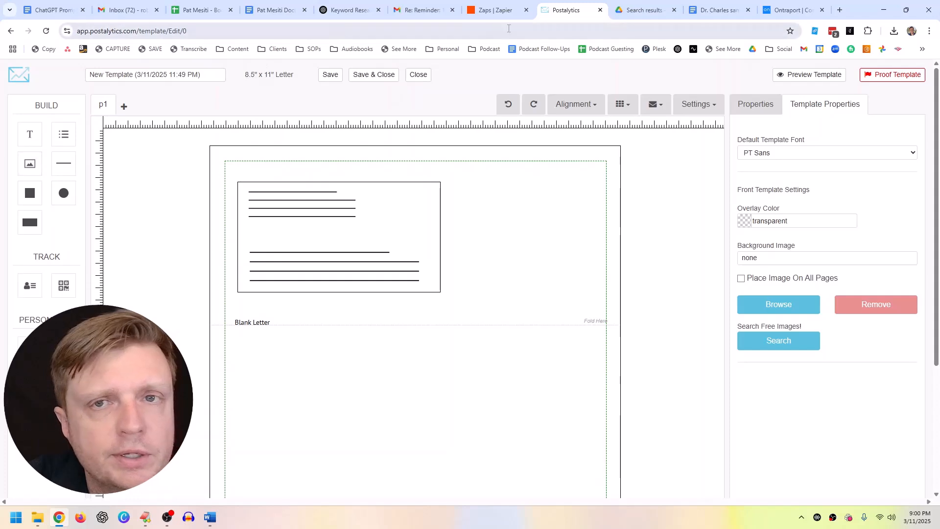
# Step: Paste the Doc heading 'Clitoxin®: A Revolutionary Breakthrough in Female Sexual Health' into a new text box below Blank Letter
pyautogui.click(733, 12)
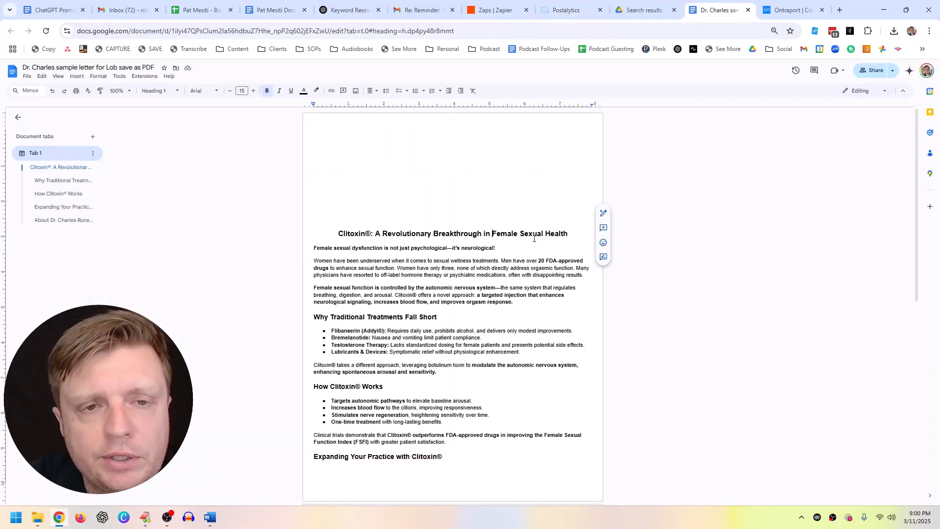
pyautogui.moveTo(576, 236); pyautogui.dragTo(336, 235)
pyautogui.hotkey('ctrl', 'c')
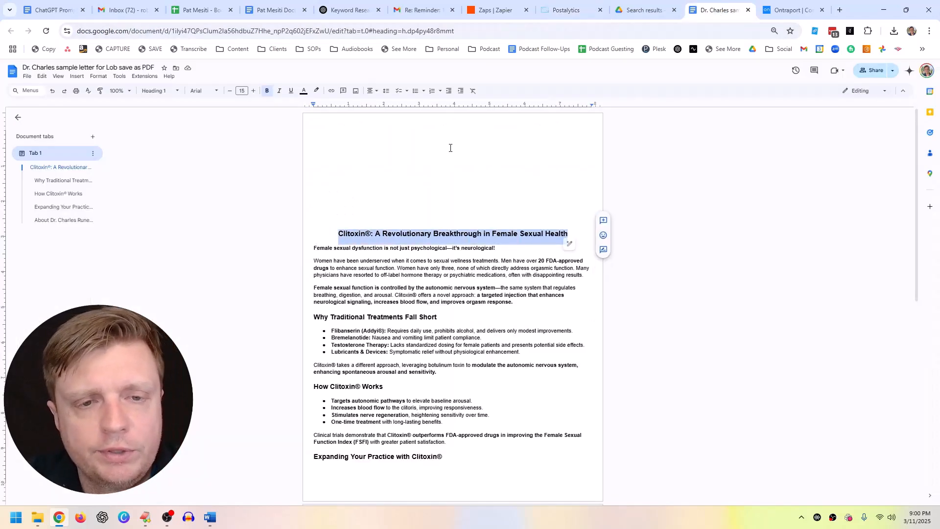
pyautogui.click(576, 11)
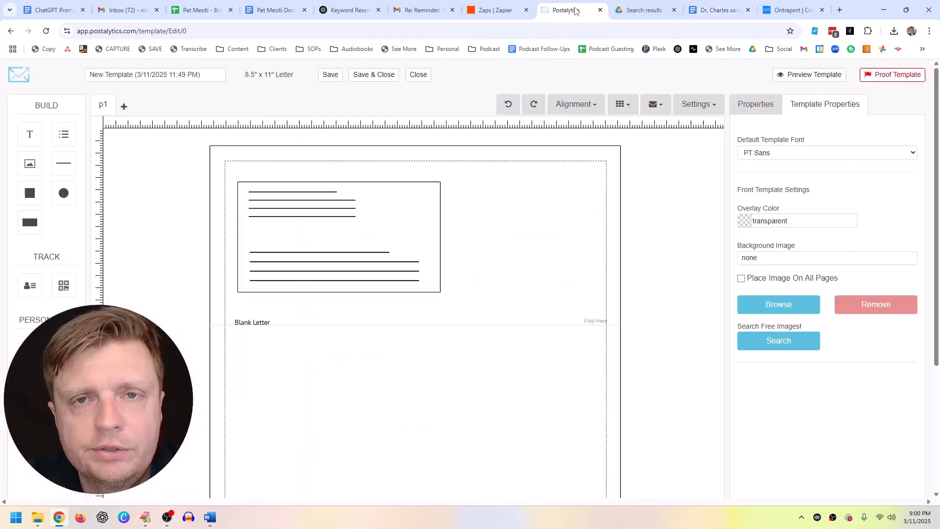
pyautogui.click(29, 136)
pyautogui.moveTo(271, 142); pyautogui.dragTo(271, 335)
pyautogui.click(292, 333)
pyautogui.hotkey('ctrl', 'a')
pyautogui.hotkey('ctrl', 'v')
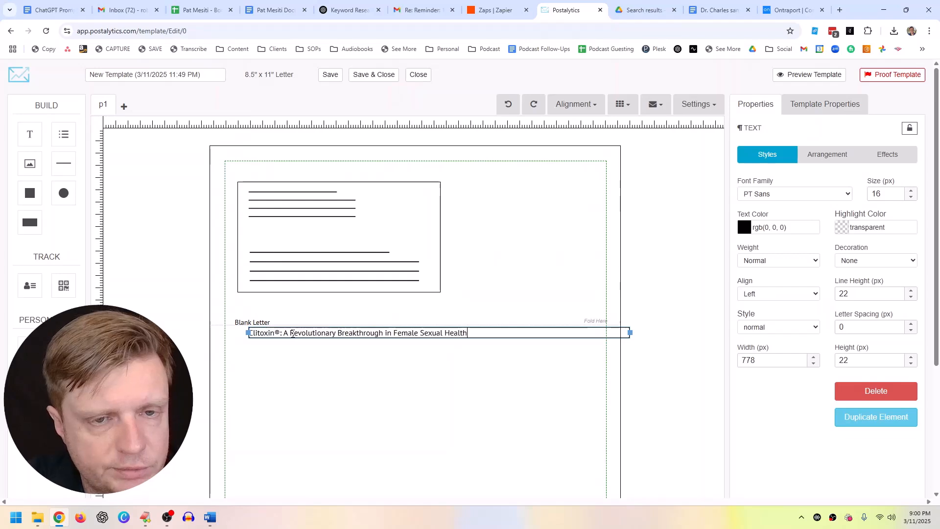
pyautogui.moveTo(630, 332); pyautogui.dragTo(430, 335)
# Step: Select the entire letter body in the Google Doc for copying
pyautogui.click(717, 9)
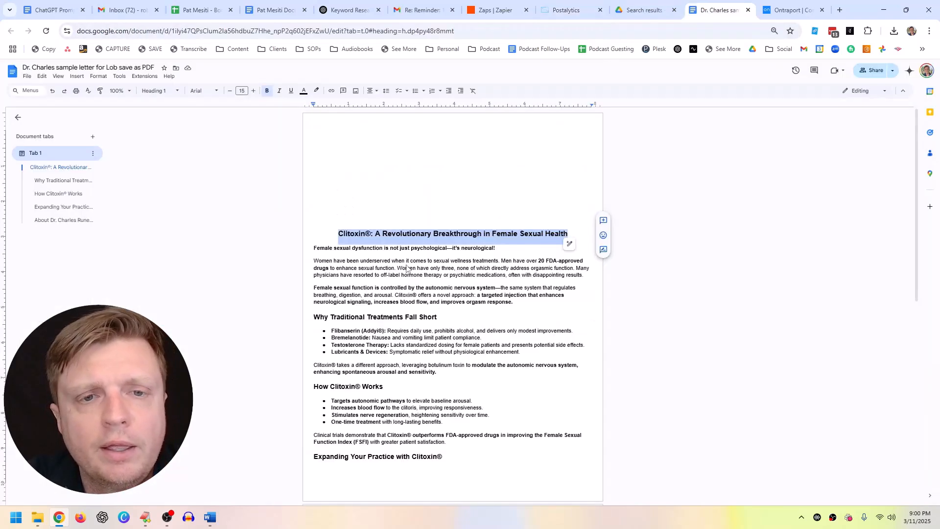
pyautogui.click(404, 275)
pyautogui.click(425, 303)
pyautogui.scroll(-5, 431, 343)
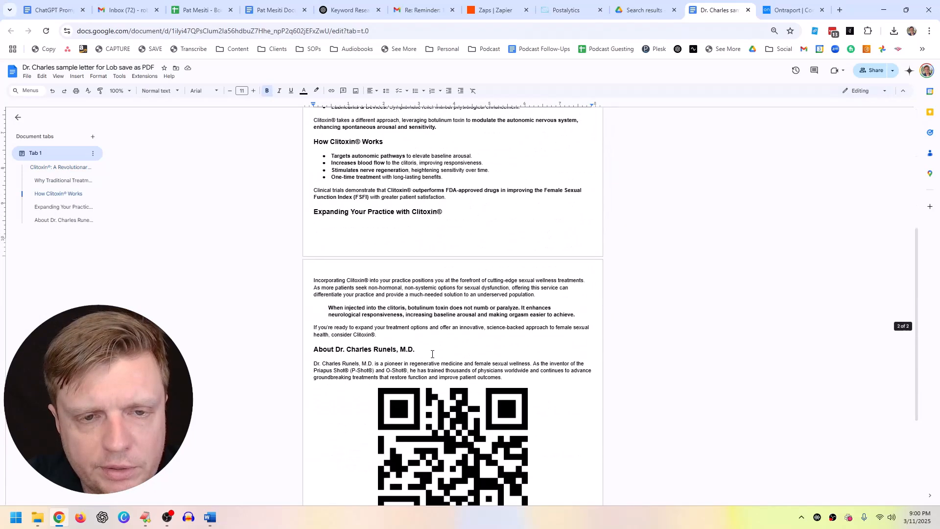
pyautogui.scroll(4, 519, 378)
pyautogui.hotkey('ctrl', 'a')
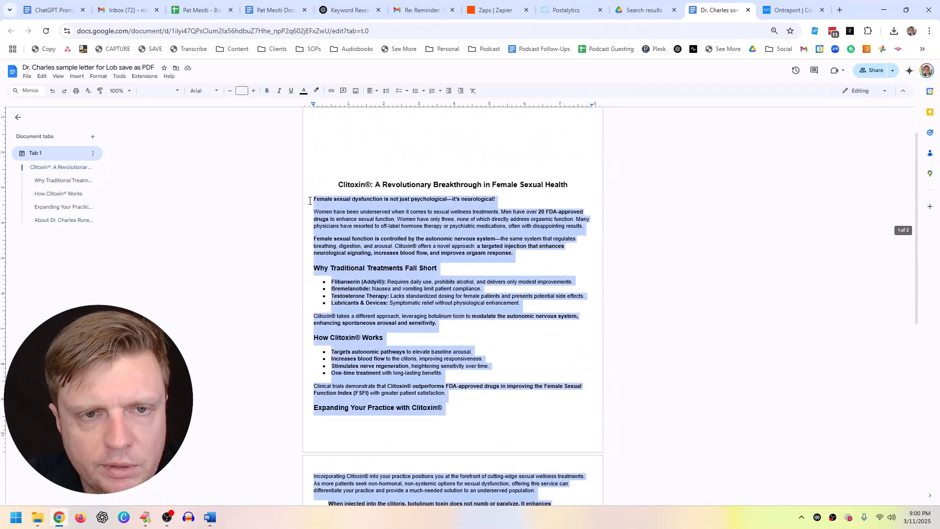
pyautogui.click(791, 10)
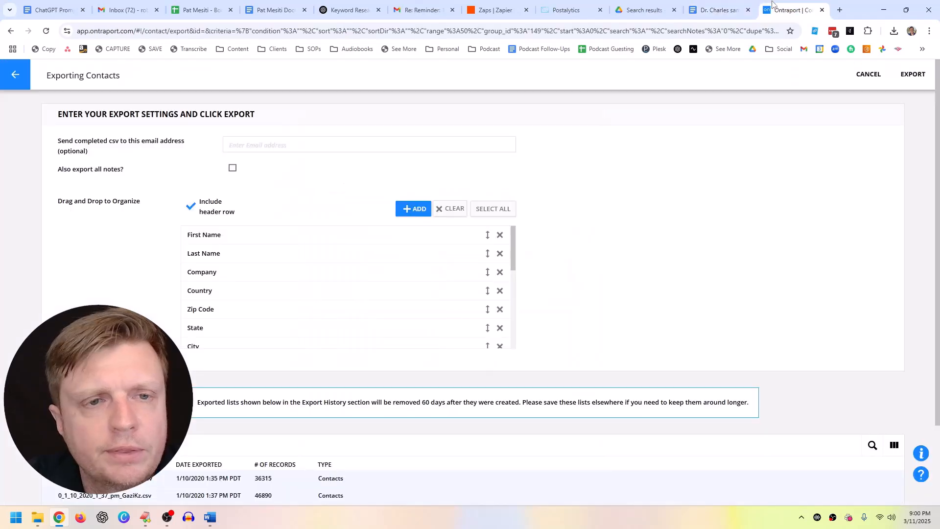
pyautogui.click(700, 11)
# Step: Paste the copied letter body into a new text box below the headline
pyautogui.click(571, 10)
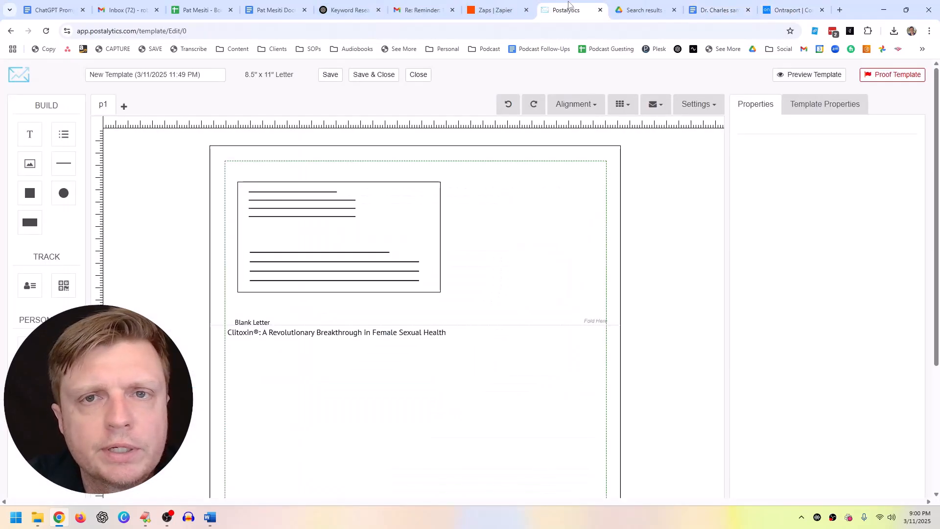
pyautogui.click(31, 134)
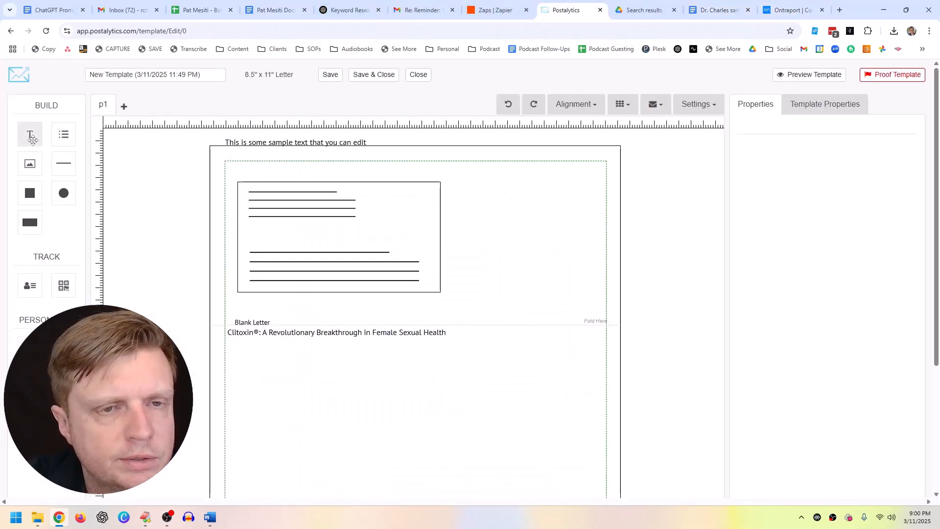
pyautogui.moveTo(249, 146); pyautogui.dragTo(275, 403)
pyautogui.doubleClick(290, 400)
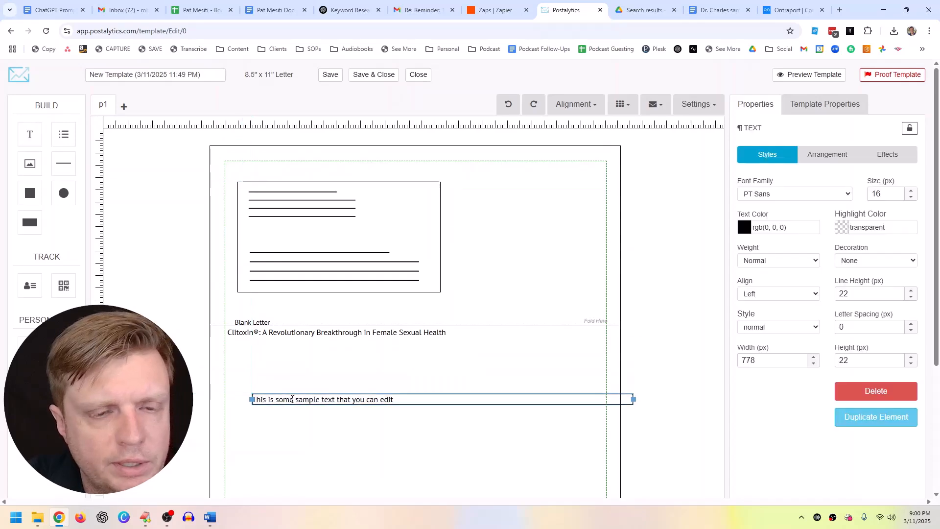
pyautogui.hotkey('ctrl', 'a')
pyautogui.hotkey('ctrl', 'v')
pyautogui.scroll(-3, 293, 399)
pyautogui.hotkey('ctrl', 'a')
pyautogui.hotkey('ctrl', 'c')
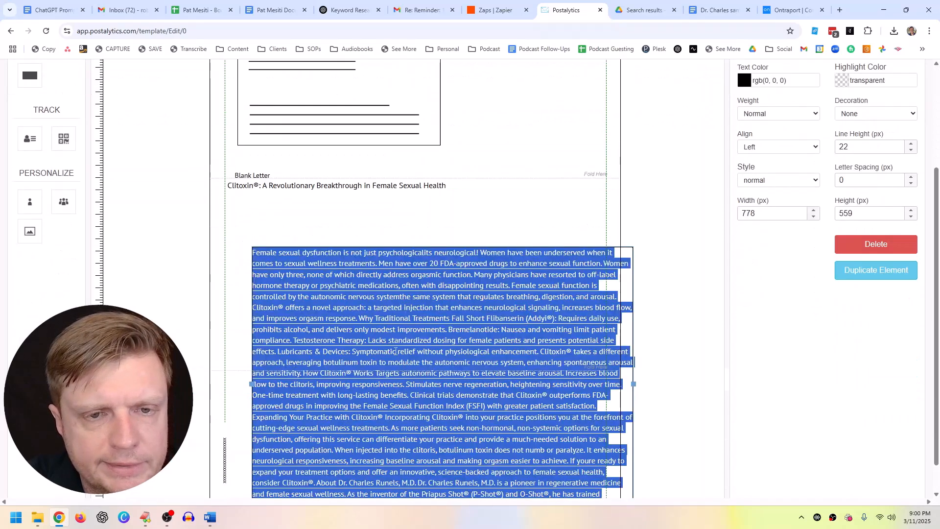
pyautogui.press('Delete')
pyautogui.click(322, 249)
pyautogui.click(374, 349)
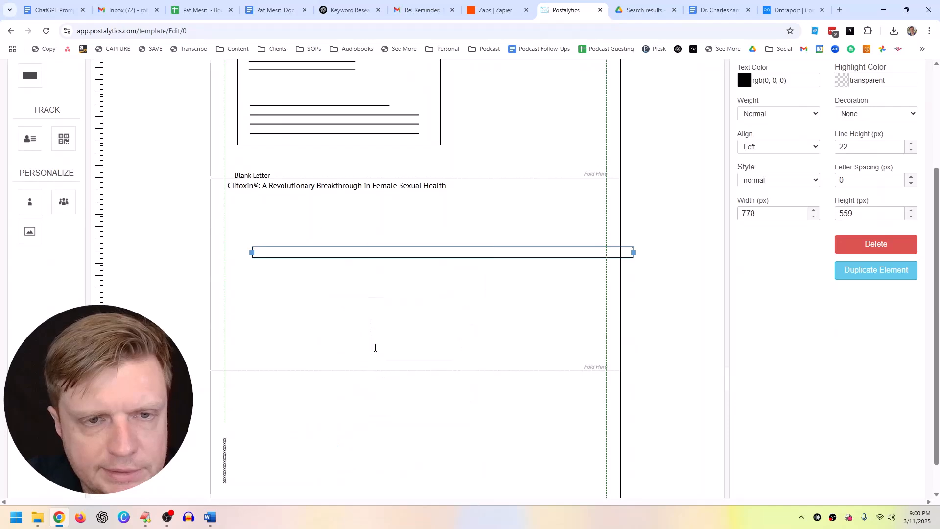
pyautogui.hotkey('ctrl', 'a')
pyautogui.press('Delete')
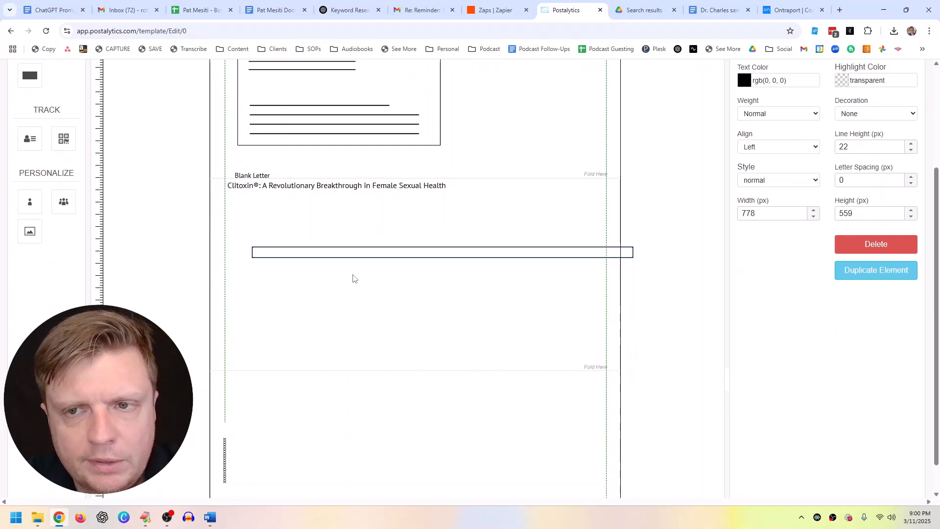
pyautogui.hotkey('ctrl', 'v')
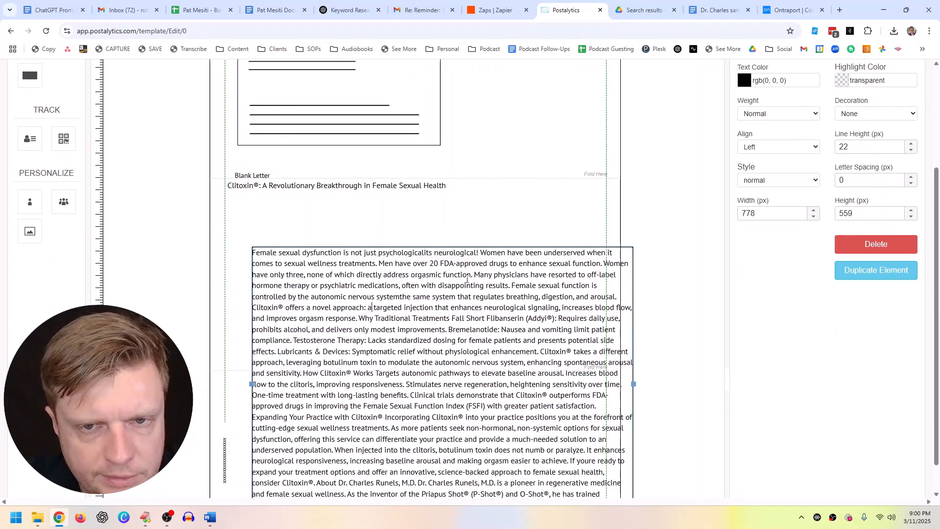
# Step: Break the author's About section into its own paragraph
pyautogui.click(374, 297)
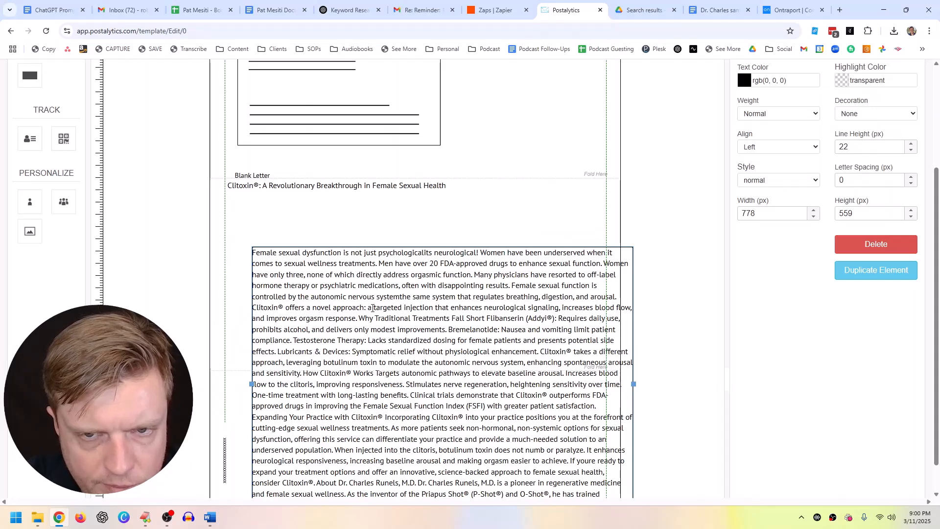
pyautogui.scroll(-1, 372, 311)
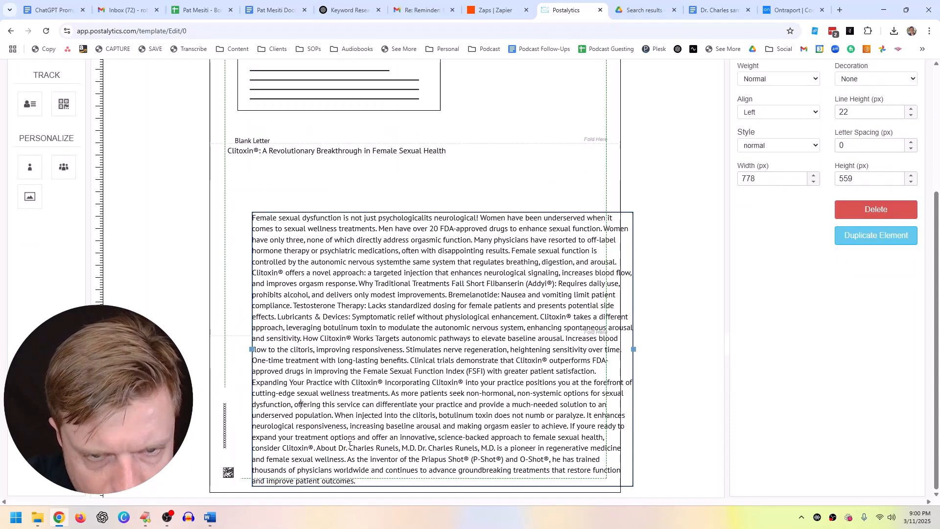
pyautogui.click(317, 447)
pyautogui.press('Return')
pyautogui.press('Return')
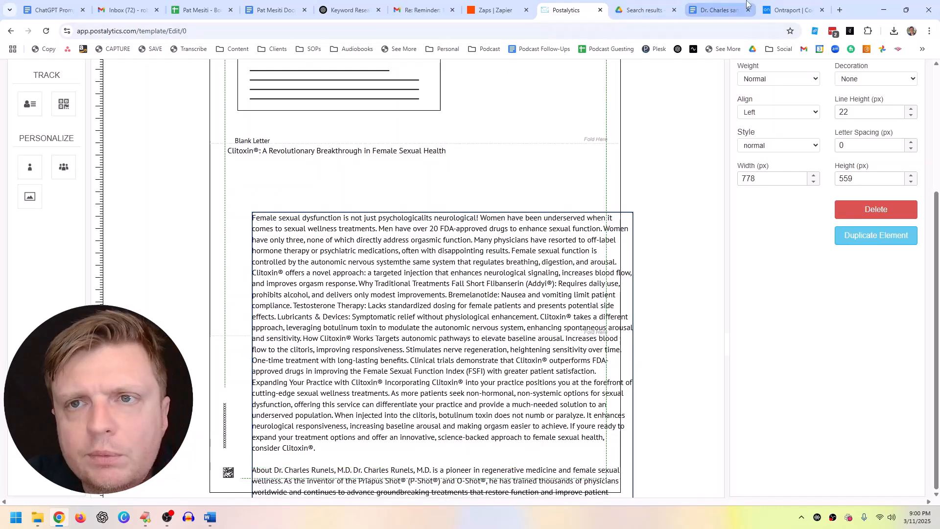
pyautogui.click(718, 10)
# Step: Paste the copied letter text into a new EditPlus file
pyautogui.click(514, 255)
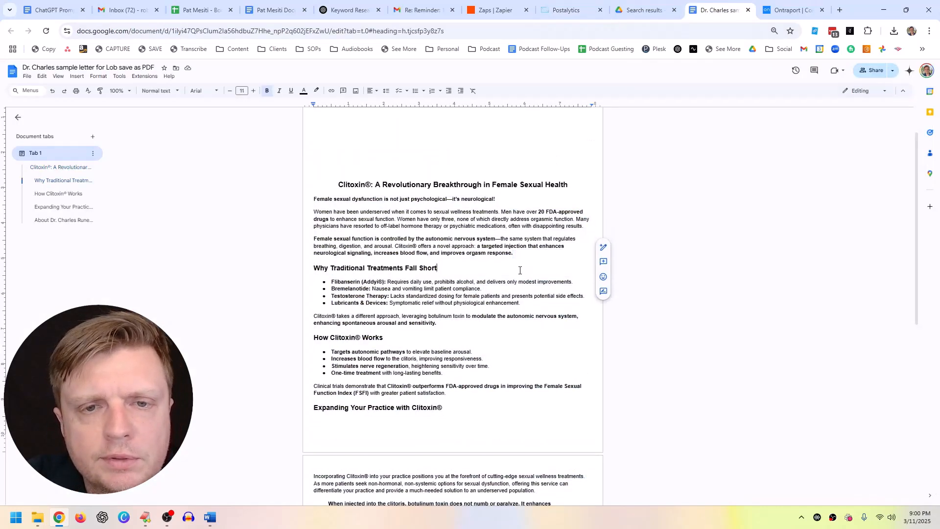
pyautogui.hotkey('ctrl', 'a')
pyautogui.click(145, 518)
pyautogui.hotkey('ctrl', 'n')
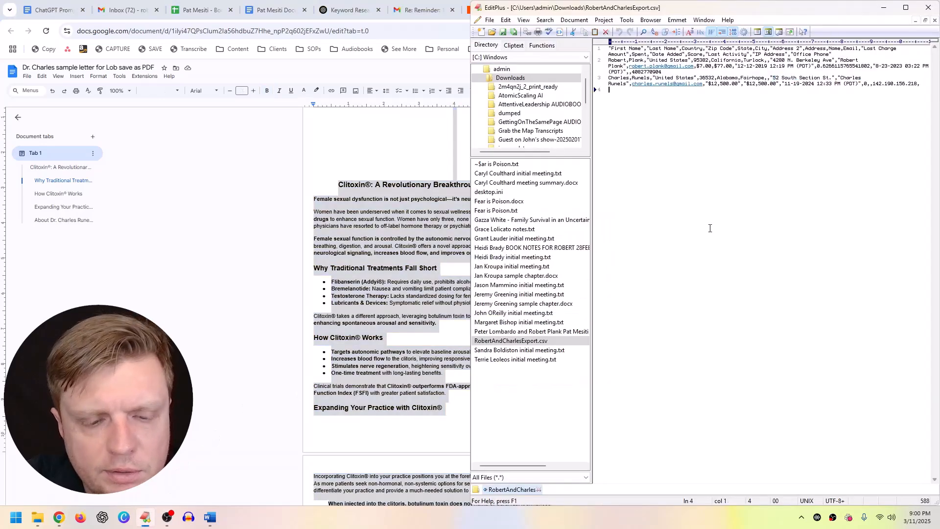
pyautogui.hotkey('ctrl', 'v')
# Step: Replace every \n with \n\n using Replace All, then cut the reflowed text
pyautogui.click(552, 20)
pyautogui.click(552, 44)
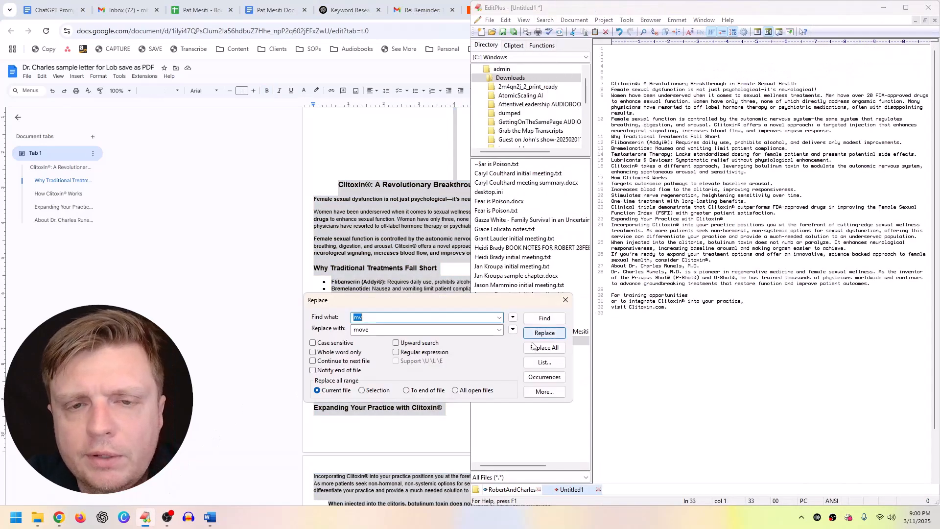
pyautogui.click(544, 392)
pyautogui.press('Tab')
pyautogui.write('mov')
pyautogui.press('BackSpace')
pyautogui.press('BackSpace')
pyautogui.press('BackSpace')
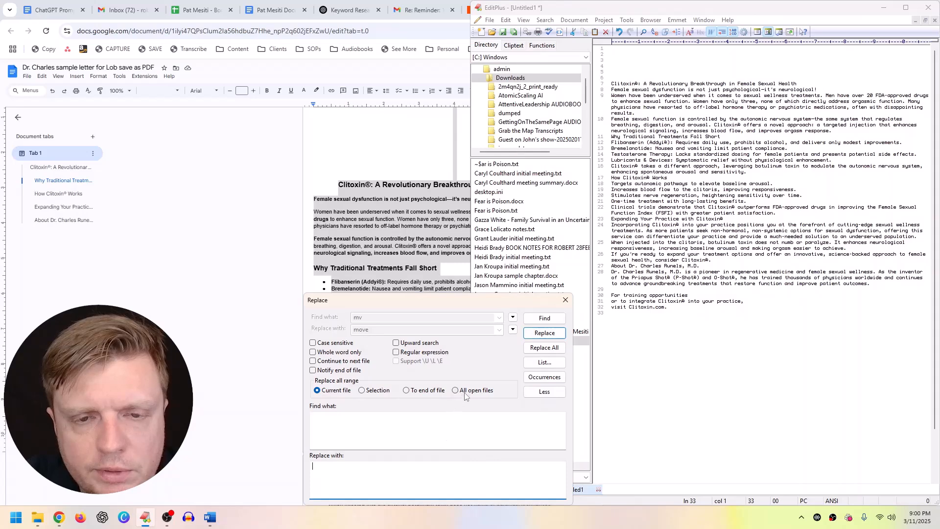
pyautogui.click(460, 443)
pyautogui.press('Return')
pyautogui.click(475, 468)
pyautogui.press('Return')
pyautogui.press('Return')
pyautogui.click(543, 350)
pyautogui.click(724, 203)
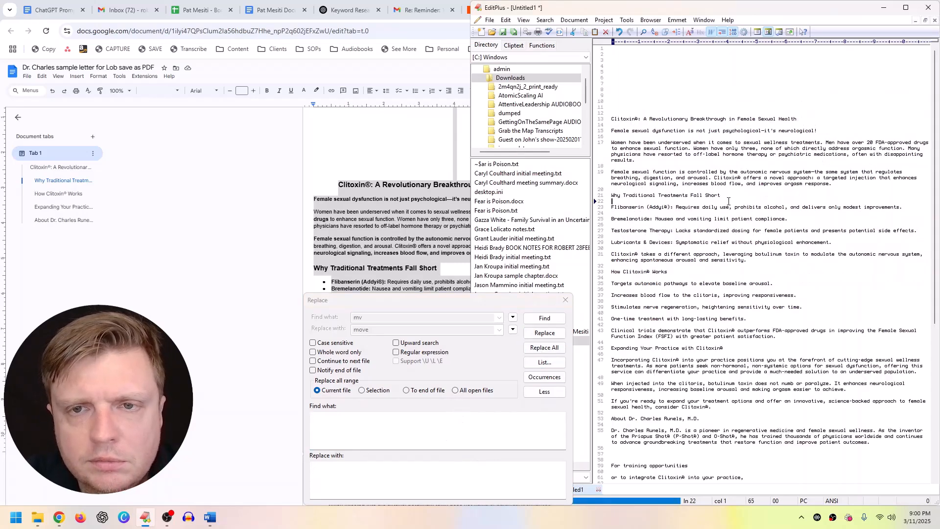
pyautogui.hotkey('ctrl', 'a')
pyautogui.hotkey('ctrl', 'x')
# Step: Replace the Postalytics letter text box contents with the reflowed text
pyautogui.click(447, 4)
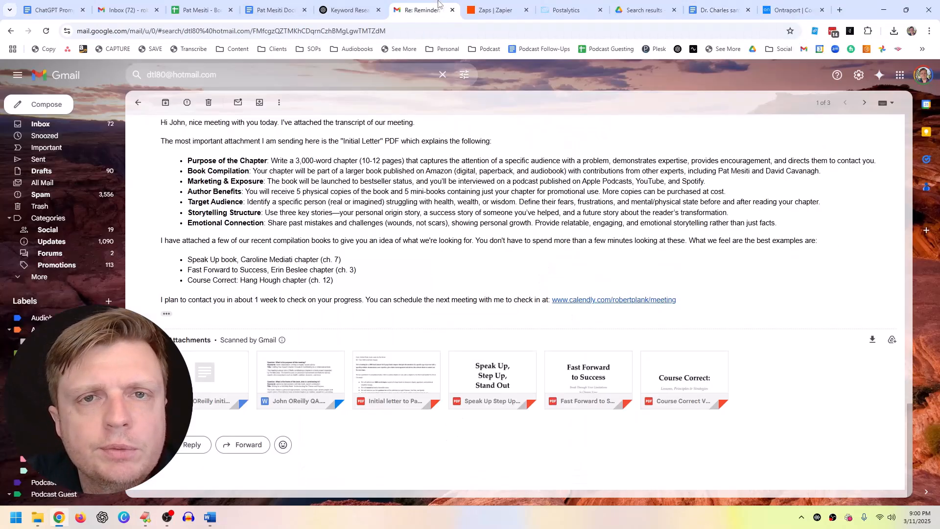
pyautogui.click(574, 6)
pyautogui.click(436, 281)
pyautogui.hotkey('ctrl', 'a')
pyautogui.hotkey('ctrl', 'v')
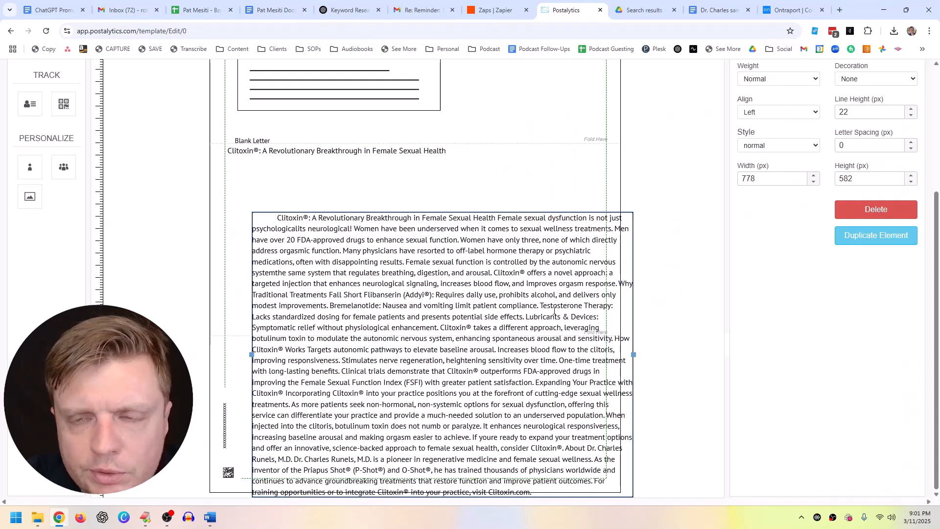
# Step: Delete the leading spaces before the letter's title
pyautogui.click(363, 247)
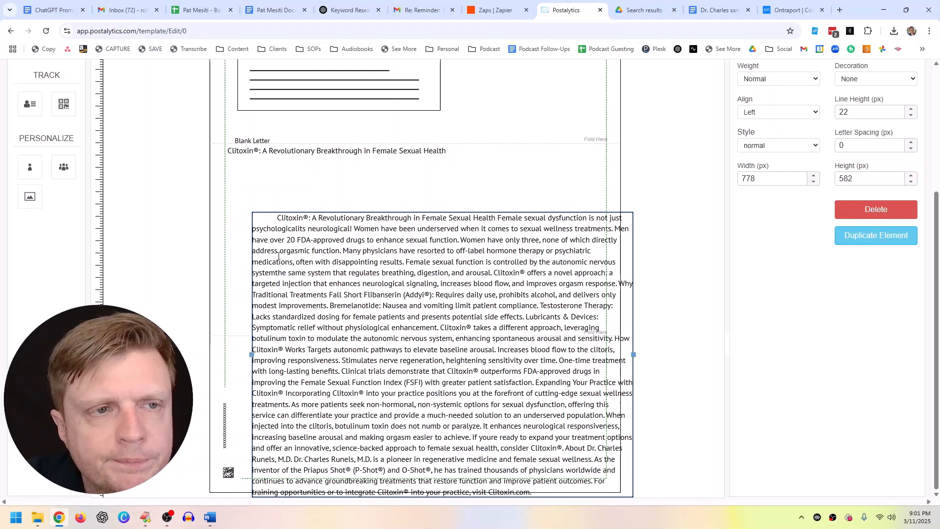
pyautogui.scroll(1, 274, 264)
pyautogui.moveTo(278, 267); pyautogui.dragTo(249, 267)
pyautogui.press('BackSpace')
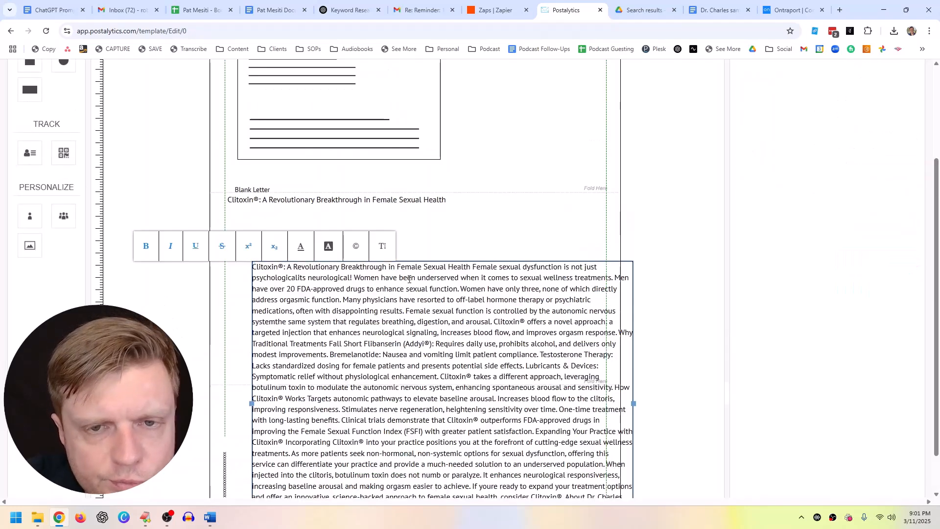
# Step: Arrange the Google Doc and the Postalytics editor side by side on screen
pyautogui.moveTo(715, 10); pyautogui.dragTo(2, 247)
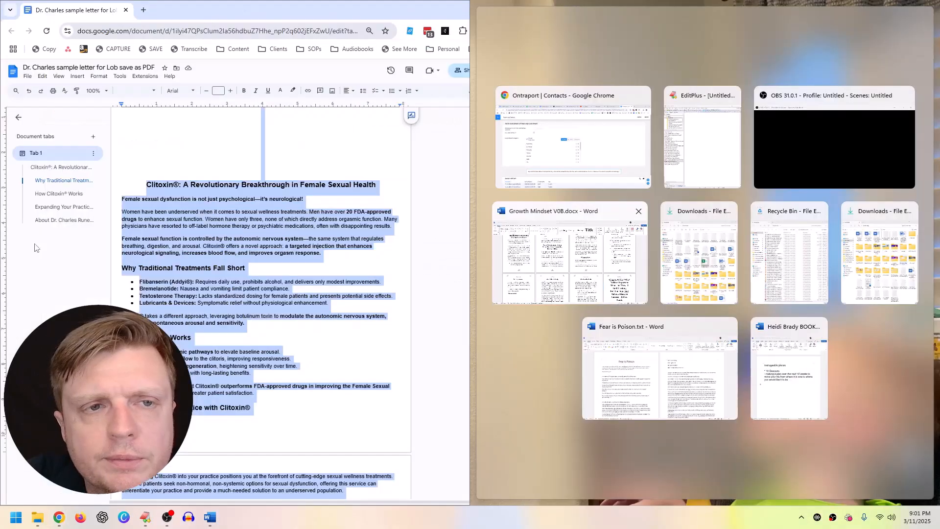
pyautogui.click(623, 163)
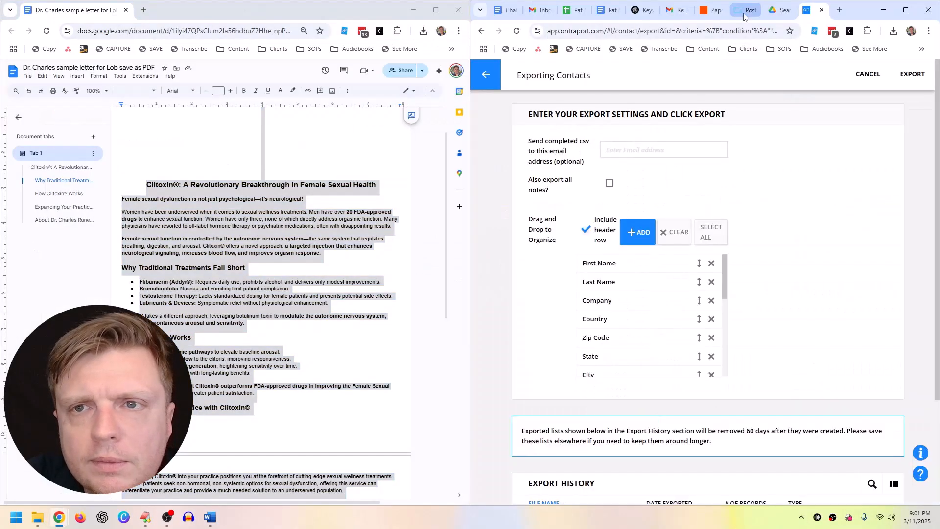
pyautogui.click(744, 10)
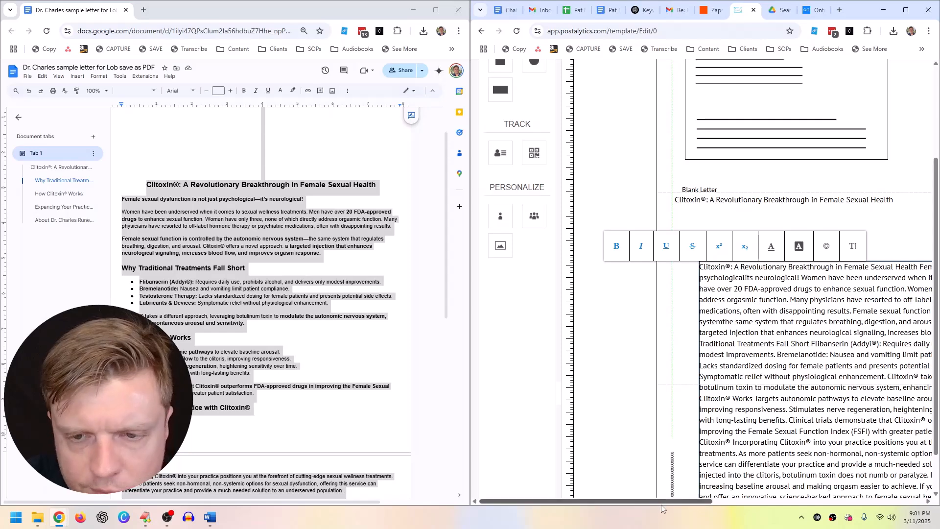
pyautogui.moveTo(662, 502); pyautogui.dragTo(737, 503)
# Step: Start new paragraphs after the title, at 'Women have only three' and at 'Why Traditional Treatments'
pyautogui.click(705, 412)
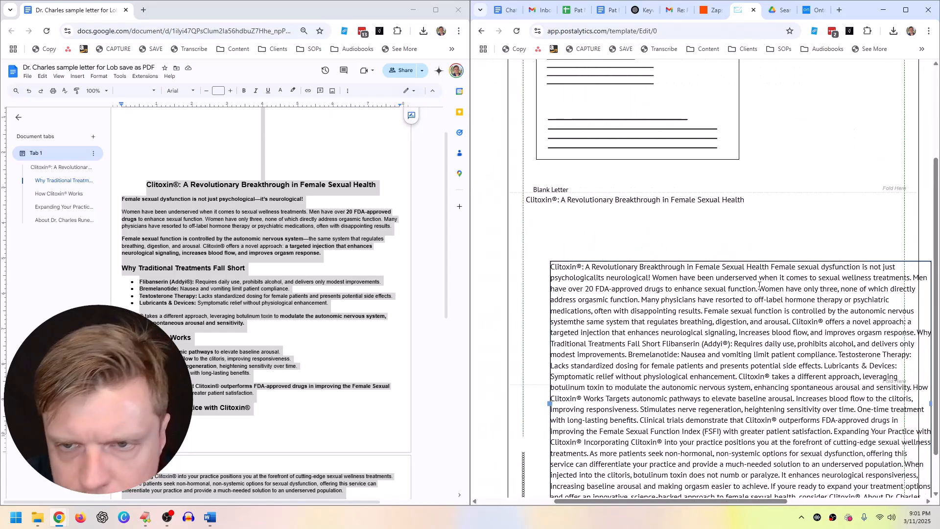
pyautogui.click(773, 266)
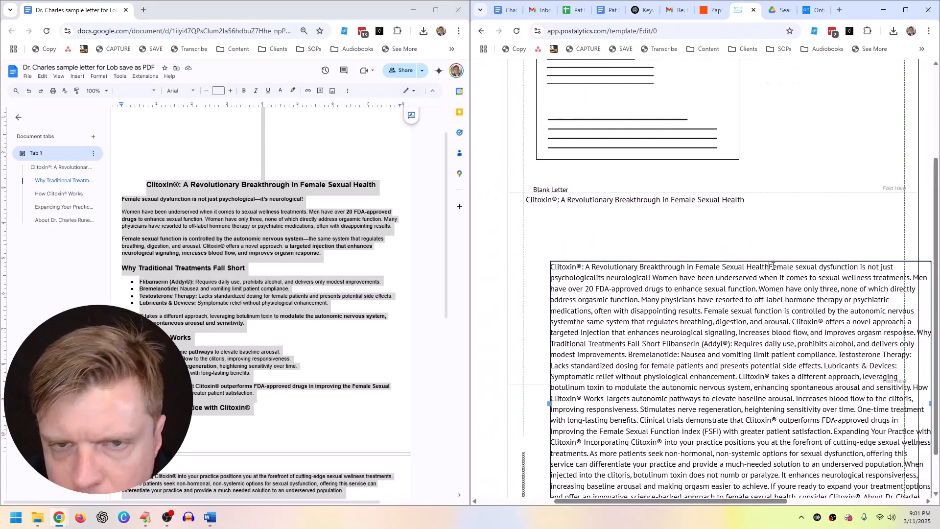
pyautogui.press('Return')
pyautogui.press('Return')
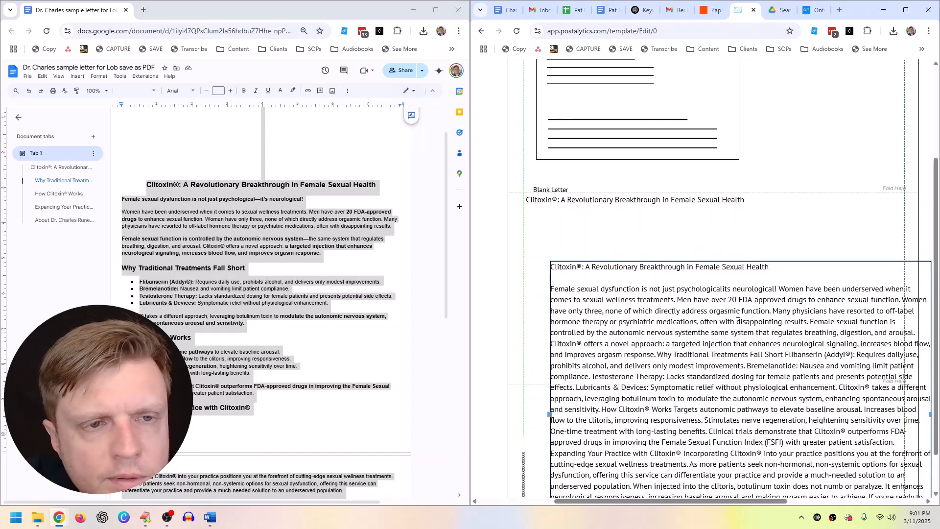
pyautogui.click(904, 299)
pyautogui.press('Return')
pyautogui.press('Return')
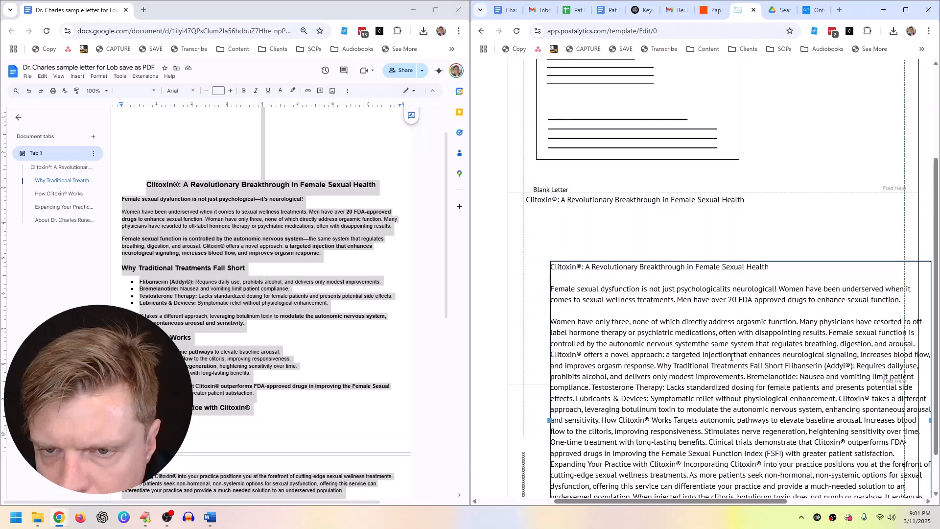
pyautogui.click(658, 366)
pyautogui.press('Return')
pyautogui.press('Return')
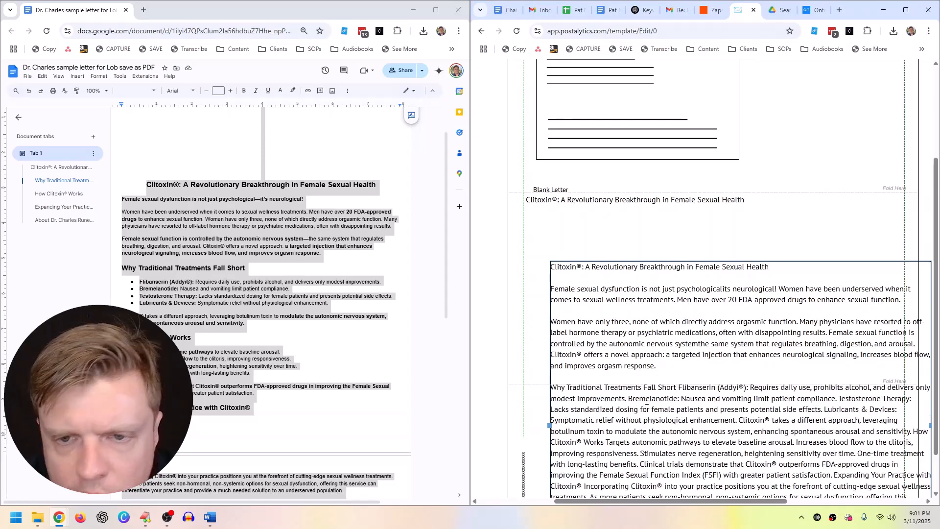
# Step: Delete the treatment details from Bremelanotide through 'consider Clitoxin®', leaving the bio on its own line
pyautogui.scroll(-1, 646, 402)
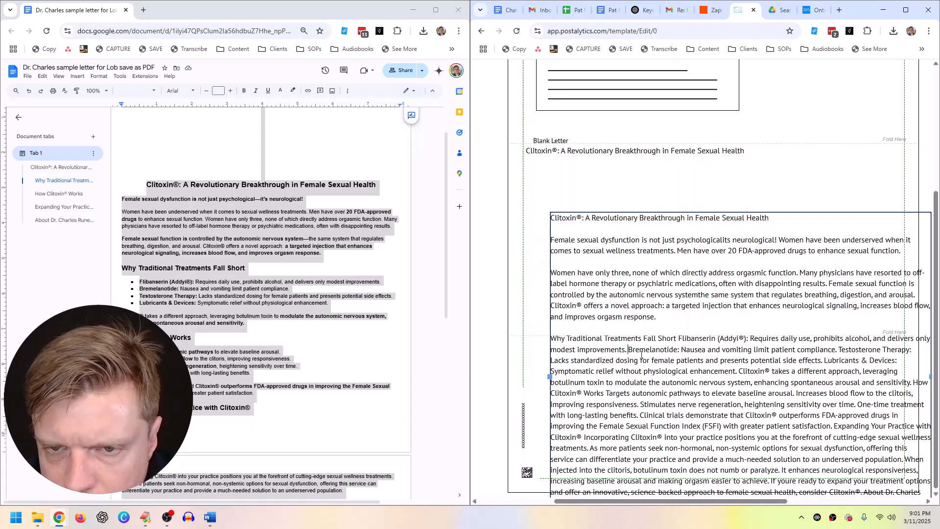
pyautogui.keyDown('shift'); pyautogui.click(723, 469); pyautogui.keyUp('shift')
pyautogui.press('BackSpace')
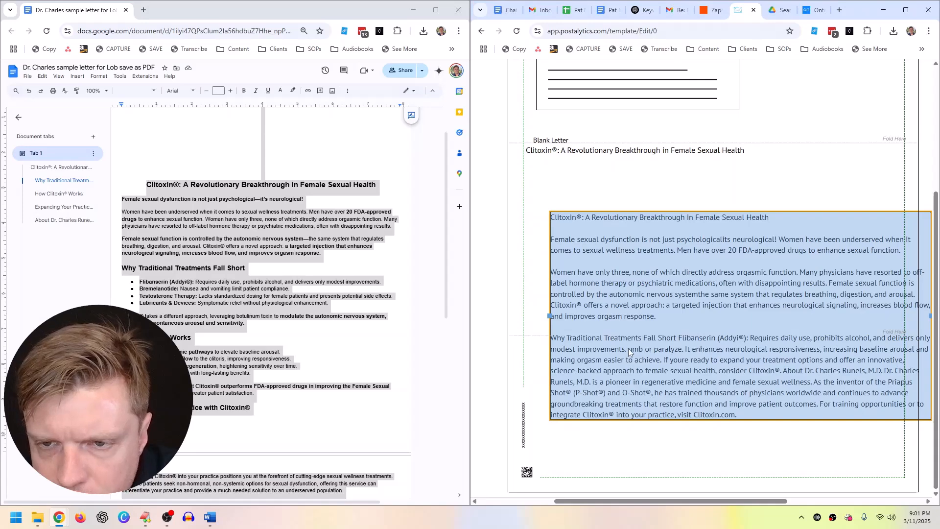
pyautogui.click(788, 371)
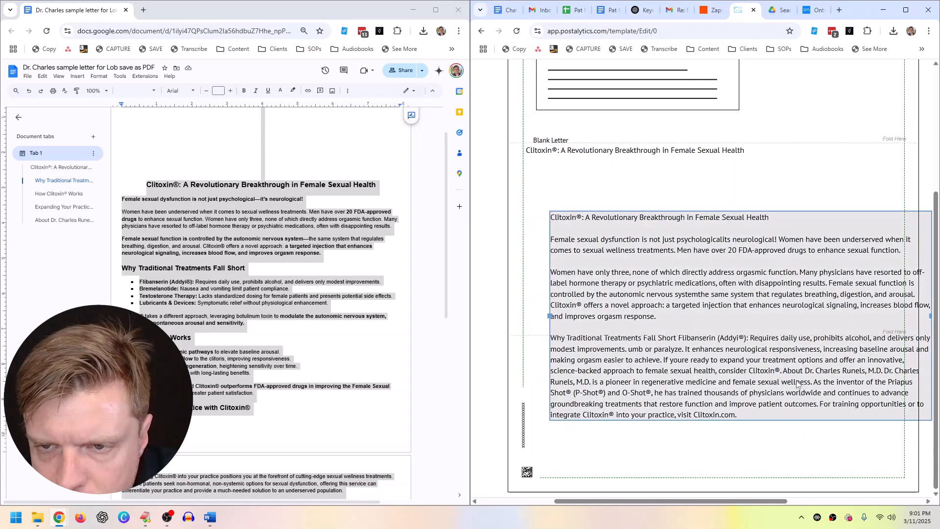
pyautogui.moveTo(785, 371); pyautogui.dragTo(627, 348)
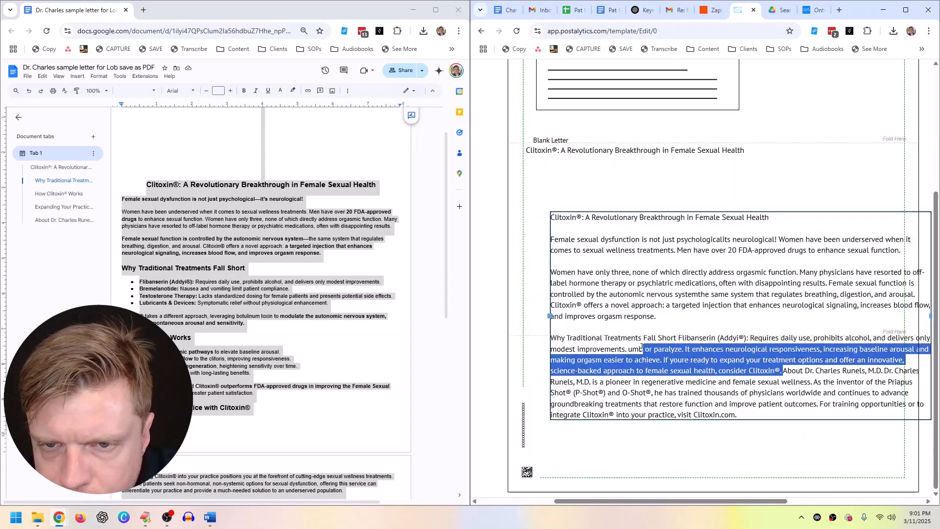
pyautogui.press('BackSpace')
pyautogui.press('Return')
pyautogui.press('Return')
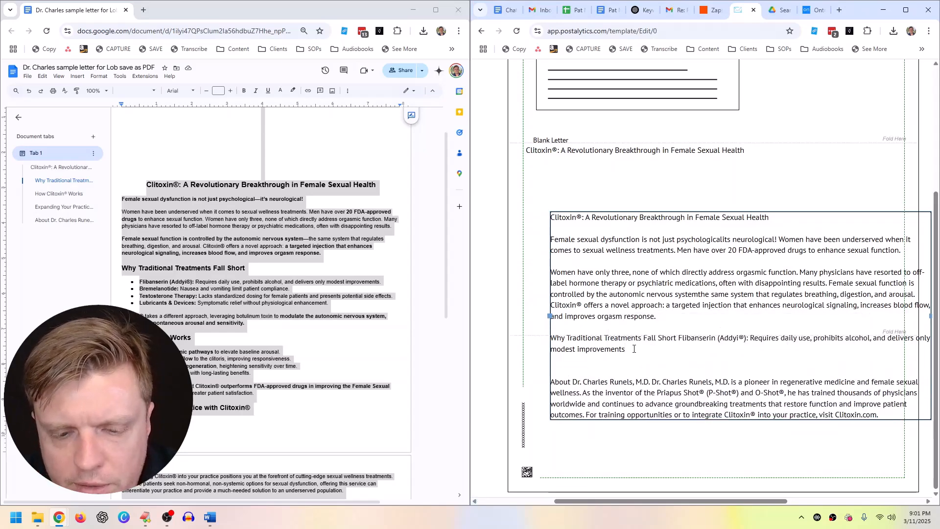
pyautogui.press('Delete')
pyautogui.moveTo(768, 218); pyautogui.dragTo(556, 219)
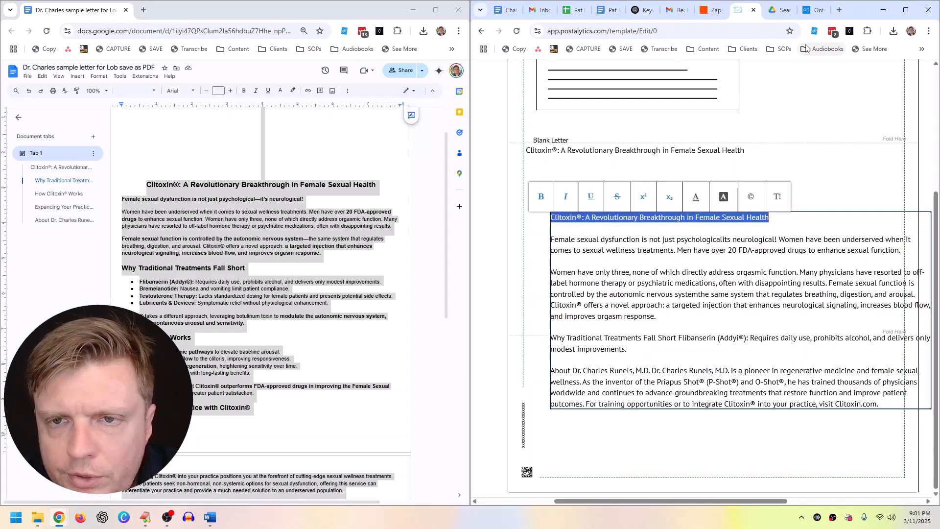
pyautogui.click(906, 10)
# Step: Bold the title and the 'Why Traditional Treatments' heading, moving 'Requires daily use' to its own paragraph
pyautogui.click(81, 197)
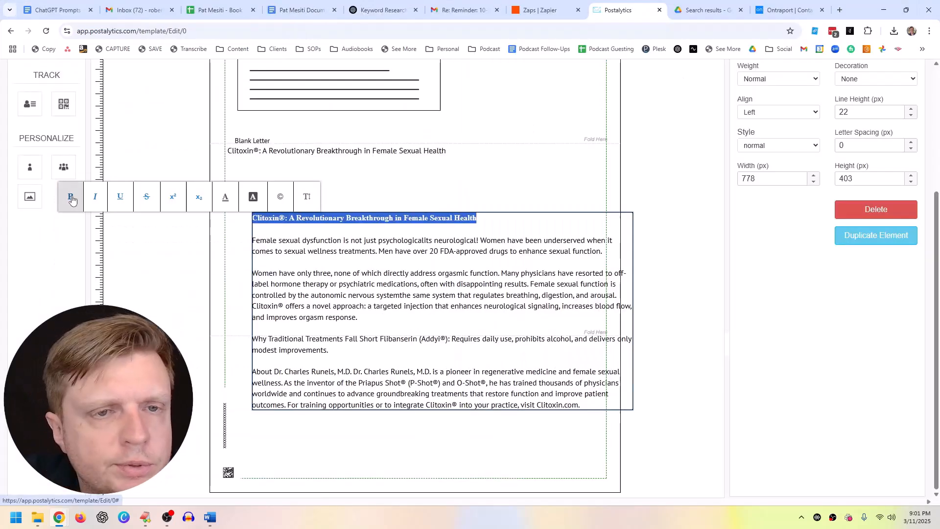
pyautogui.click(318, 312)
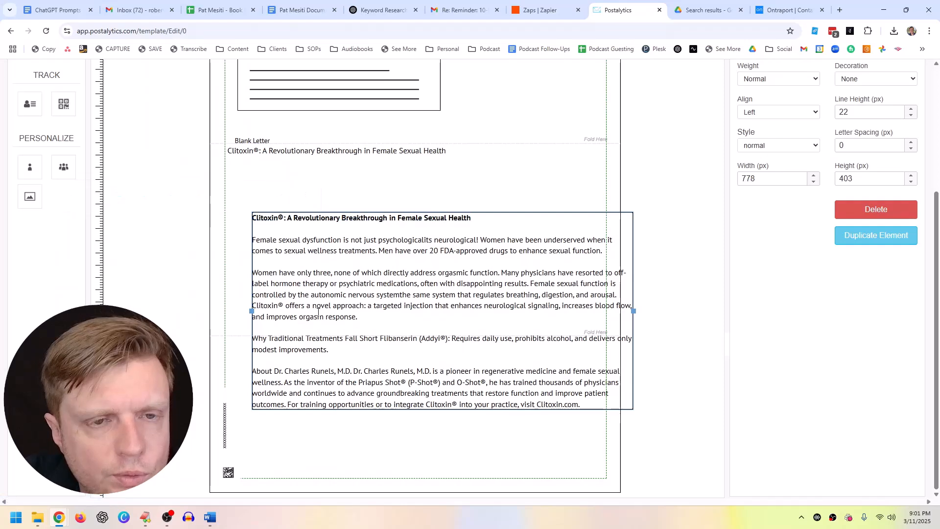
pyautogui.click(448, 339)
pyautogui.press('Return')
pyautogui.press('Return')
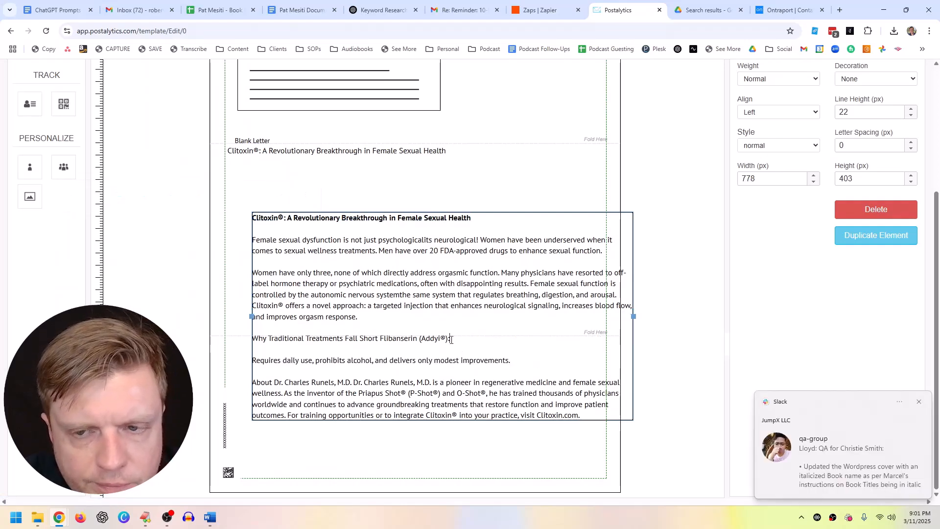
pyautogui.moveTo(451, 340); pyautogui.dragTo(252, 339)
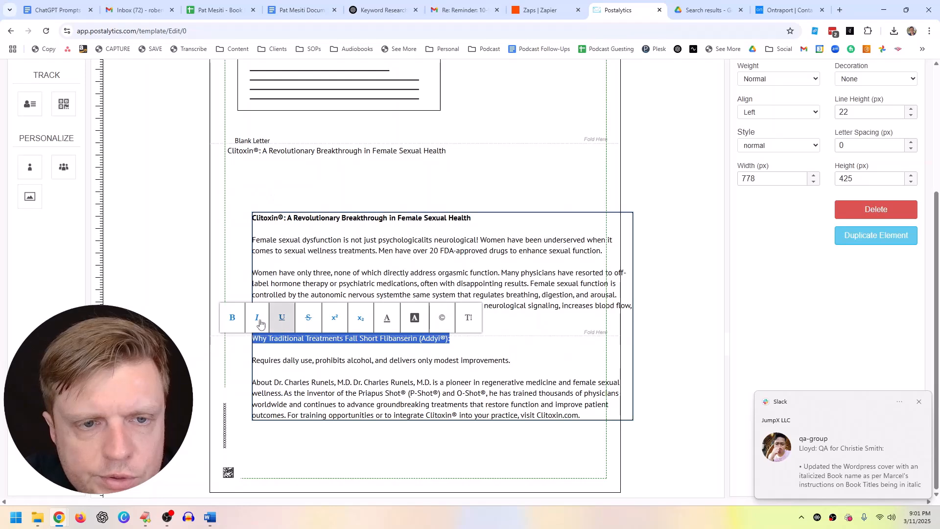
pyautogui.click(232, 317)
# Step: Put the bio heading on its own line above the bio and make it bold
pyautogui.click(316, 383)
pyautogui.click(356, 383)
pyautogui.press('Return')
pyautogui.press('Return')
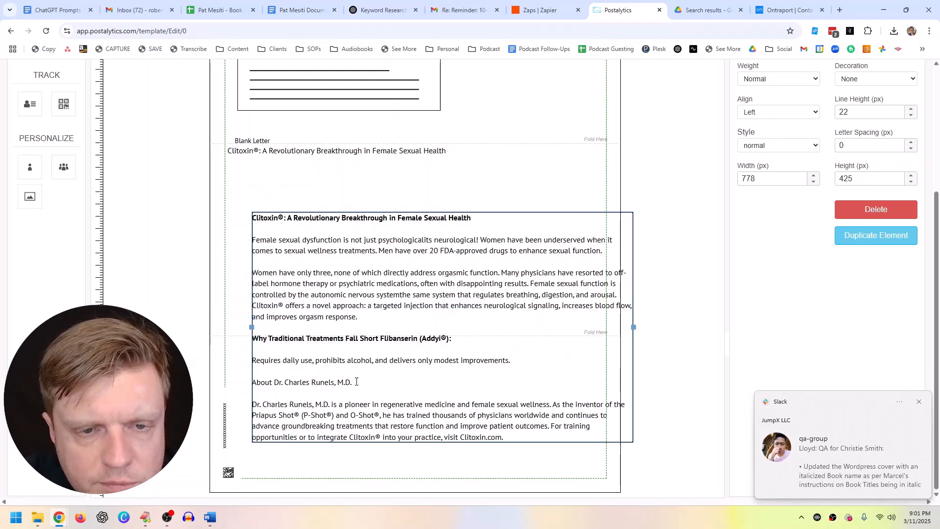
pyautogui.moveTo(353, 382); pyautogui.dragTo(255, 382)
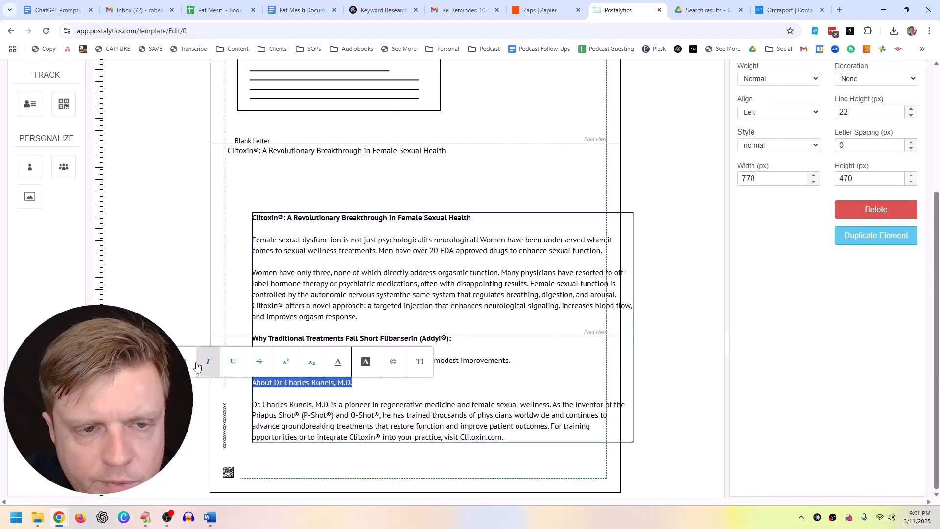
pyautogui.click(232, 361)
pyautogui.click(157, 264)
pyautogui.scroll(3, 34, 147)
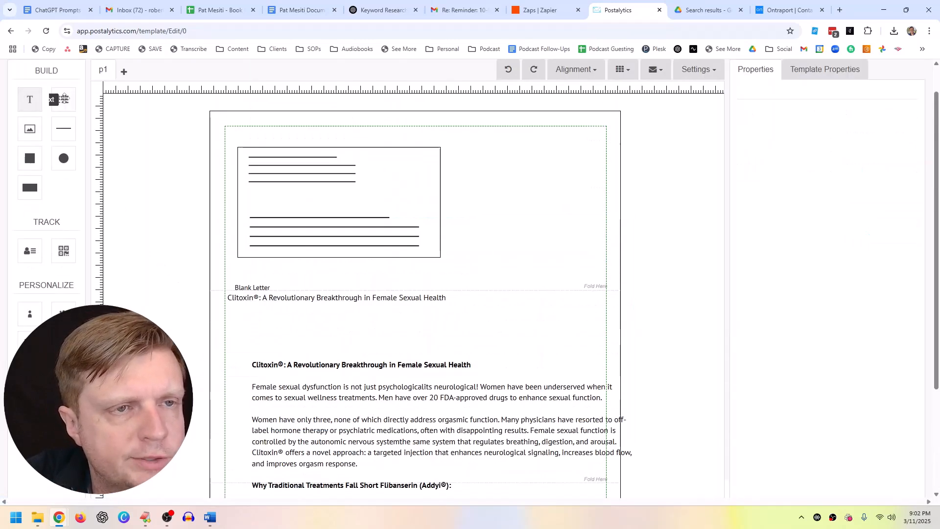
# Step: Bold the body's opening words and delete the Blank Letter label
pyautogui.moveTo(316, 387); pyautogui.dragTo(278, 364)
pyautogui.click(242, 345)
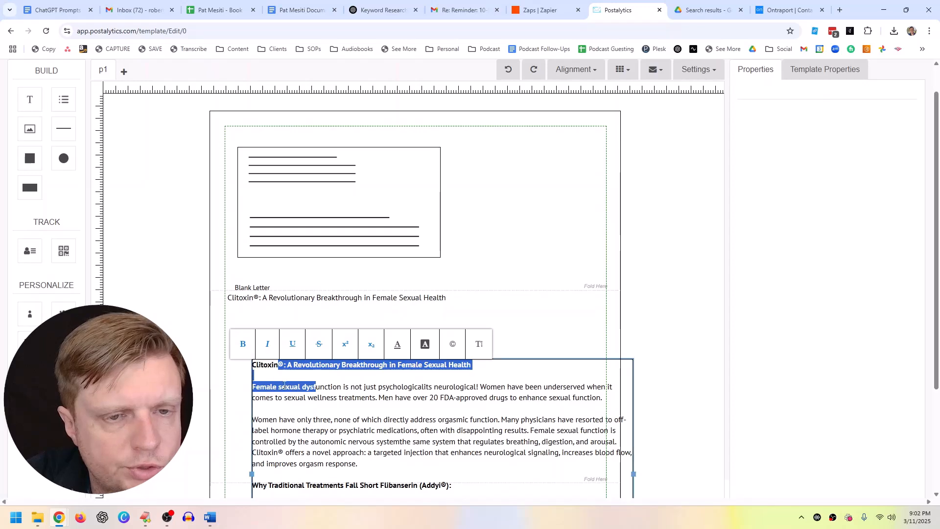
pyautogui.click(255, 289)
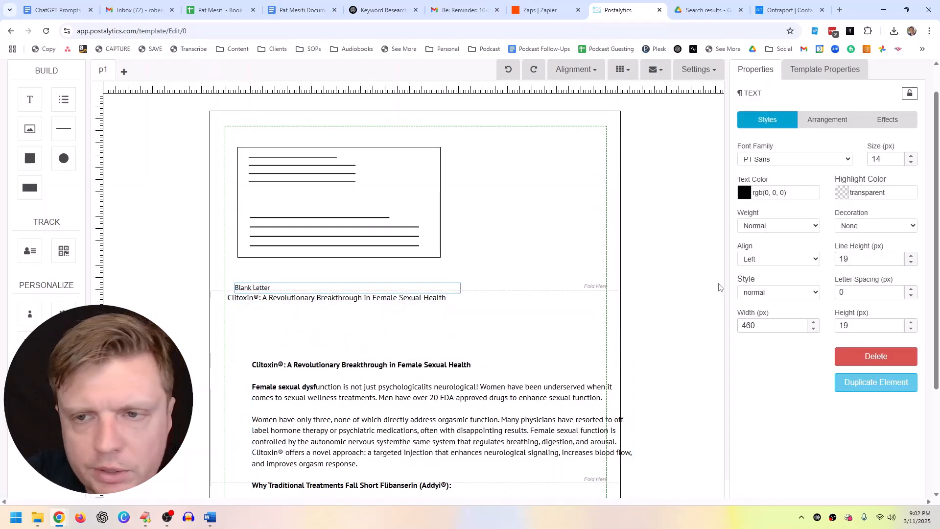
pyautogui.click(865, 358)
# Step: Move the body text up and delete its duplicate heading and blank line
pyautogui.moveTo(411, 404); pyautogui.dragTo(386, 362)
pyautogui.scroll(-2, 348, 221)
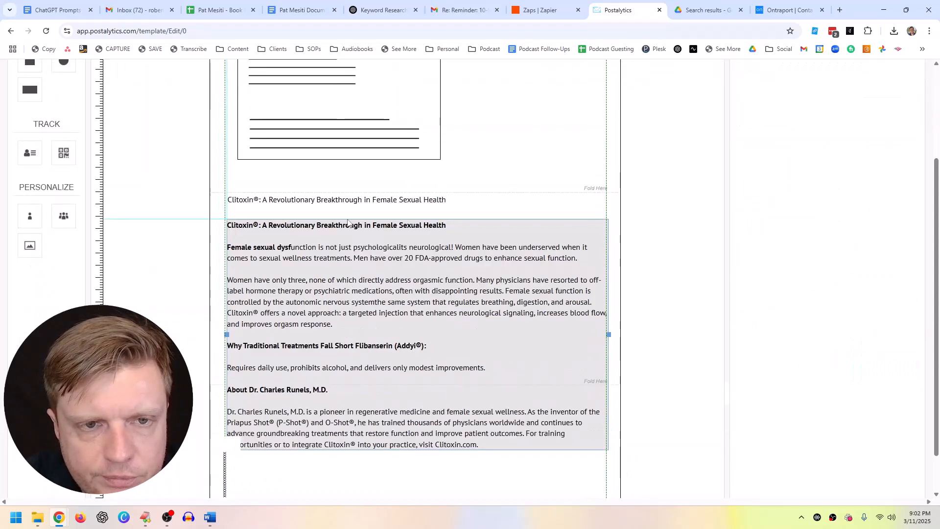
pyautogui.click(347, 202)
pyautogui.click(349, 233)
pyautogui.moveTo(448, 226); pyautogui.dragTo(227, 225)
pyautogui.press('BackSpace')
pyautogui.press('BackSpace')
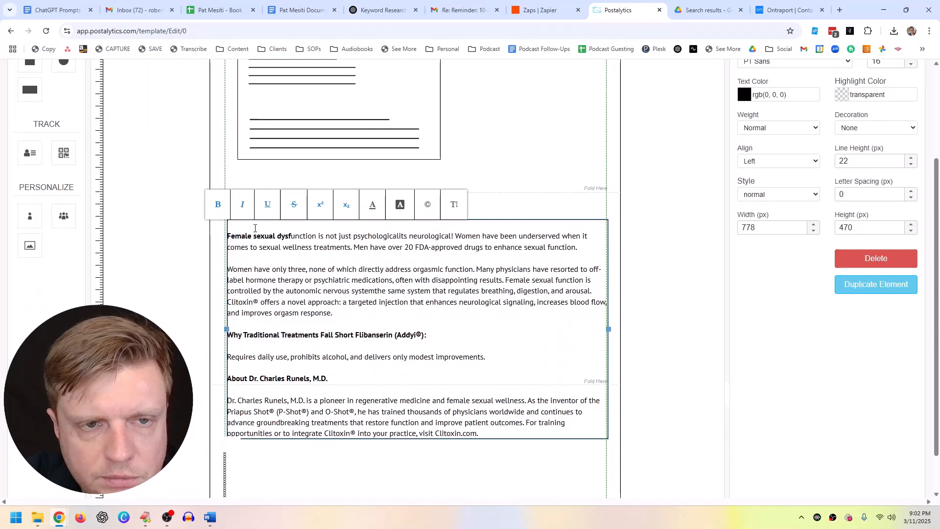
pyautogui.press('Delete')
pyautogui.click(185, 267)
# Step: Make the title 26 px, Bold, and wide enough to fit on one line
pyautogui.click(257, 204)
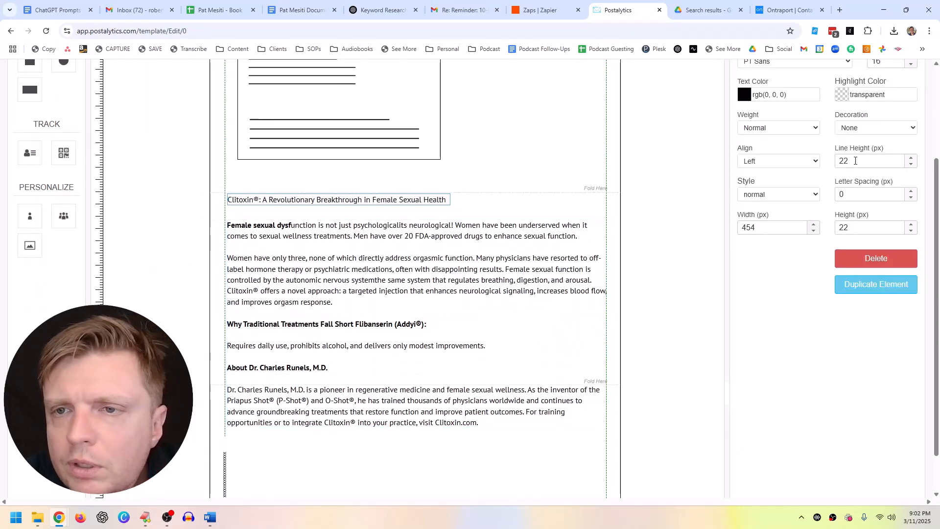
pyautogui.scroll(1, 793, 220)
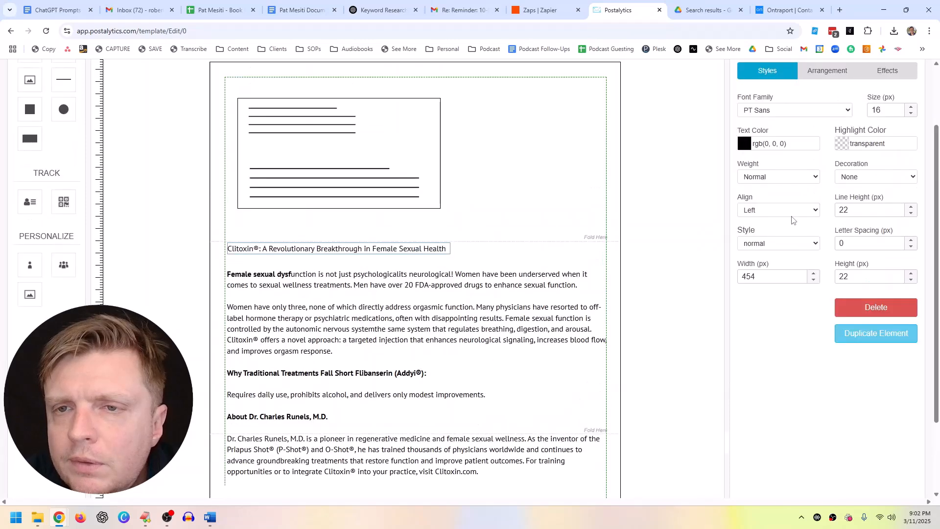
pyautogui.doubleClick(868, 113)
pyautogui.write('26')
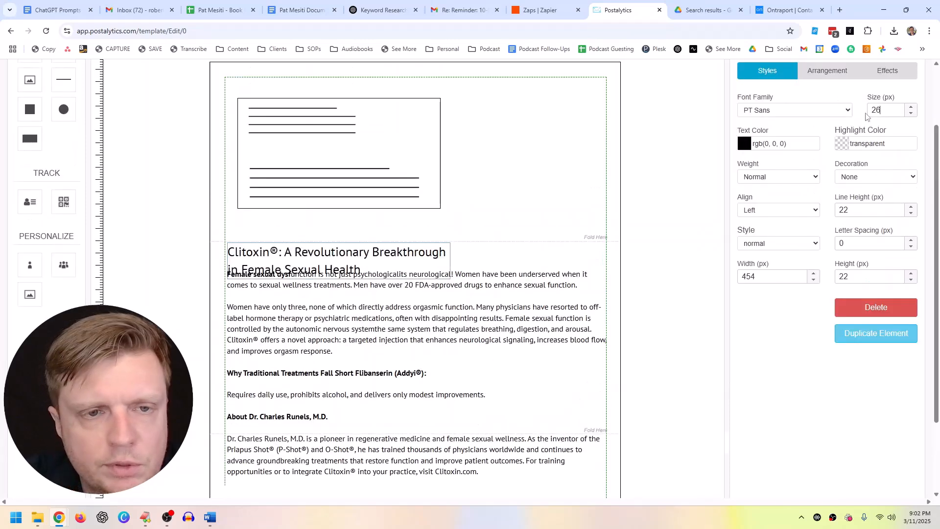
pyautogui.click(449, 262)
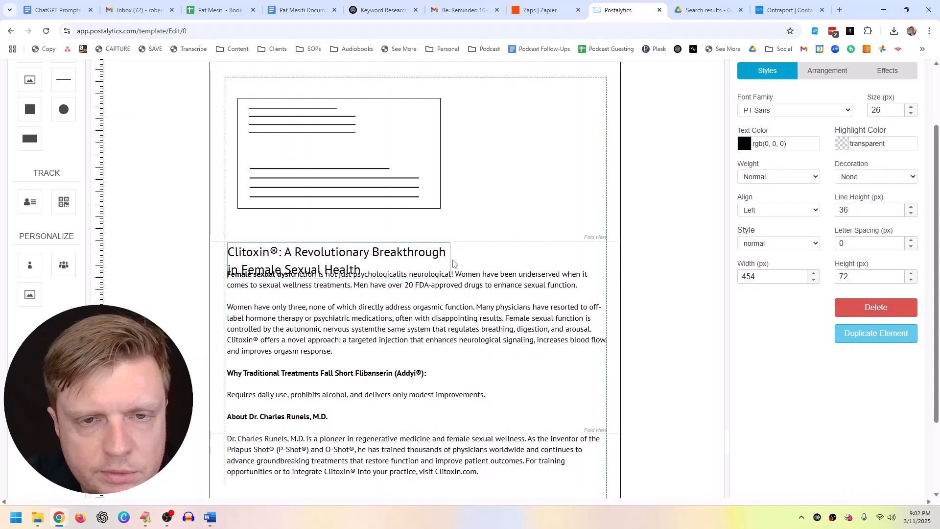
pyautogui.moveTo(450, 260); pyautogui.dragTo(597, 252)
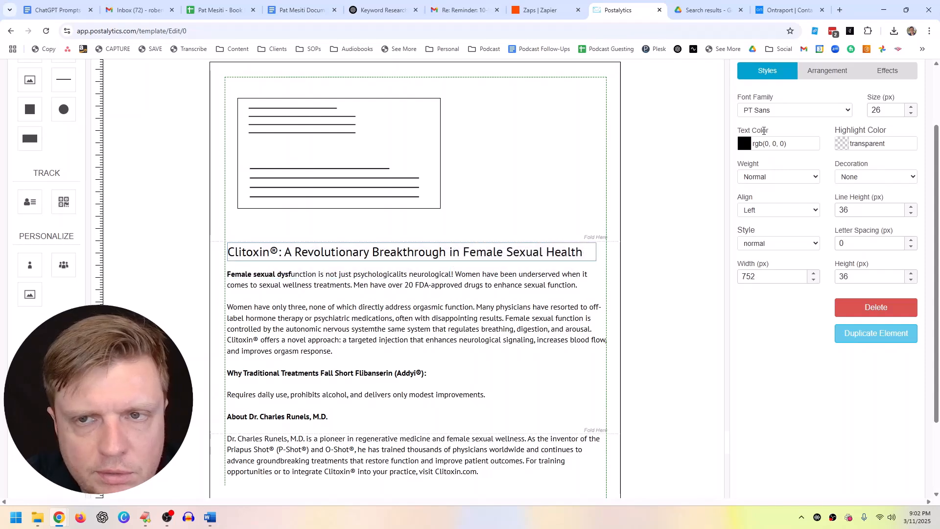
pyautogui.click(778, 178)
pyautogui.click(766, 213)
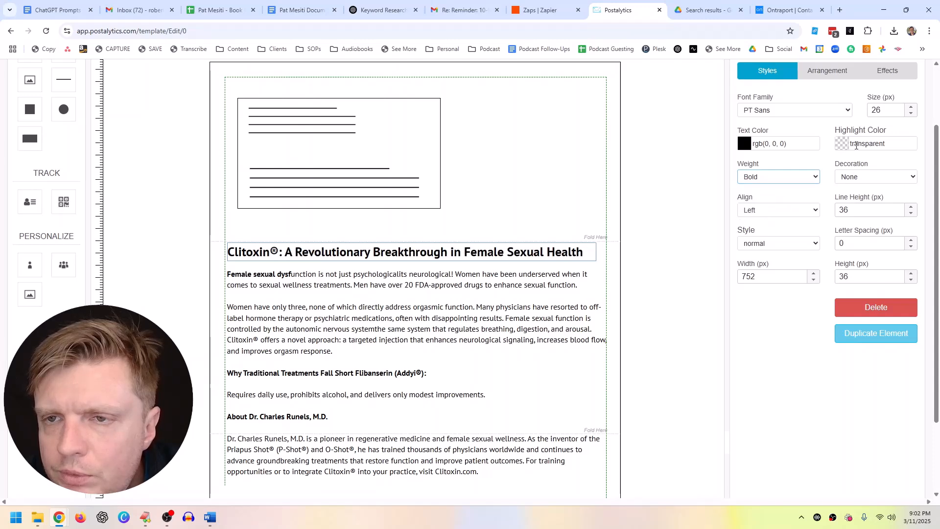
# Step: Reposition the body text block just under the title
pyautogui.moveTo(396, 338); pyautogui.dragTo(397, 354)
pyautogui.scroll(-2, 400, 345)
pyautogui.moveTo(230, 337); pyautogui.dragTo(227, 380)
pyautogui.moveTo(294, 347); pyautogui.dragTo(297, 293)
# Step: Bold the website address Clitoxin.com at the end of the body
pyautogui.click(447, 370)
pyautogui.moveTo(483, 374); pyautogui.dragTo(440, 380)
pyautogui.click(343, 357)
pyautogui.click(427, 418)
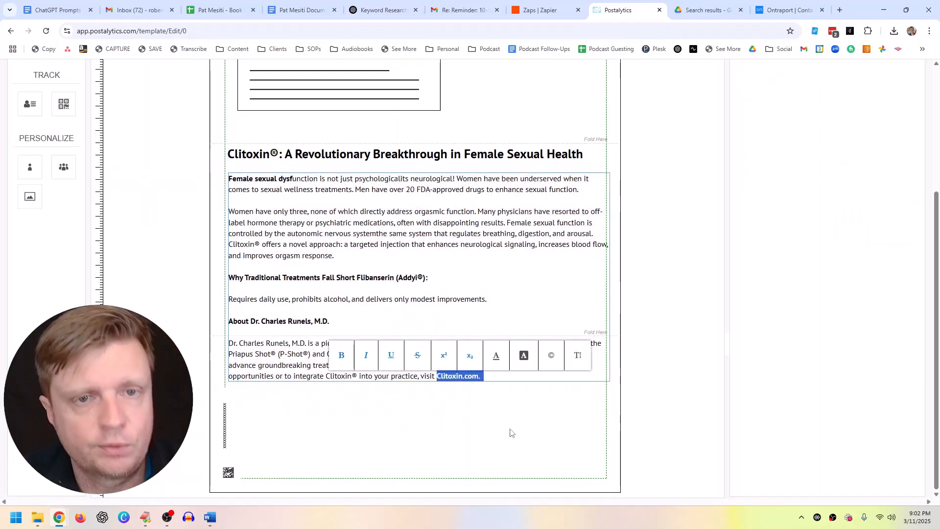
# Step: Bold 'female sexual dysfunction' and add blank lines above the opening paragraph
pyautogui.click(317, 178)
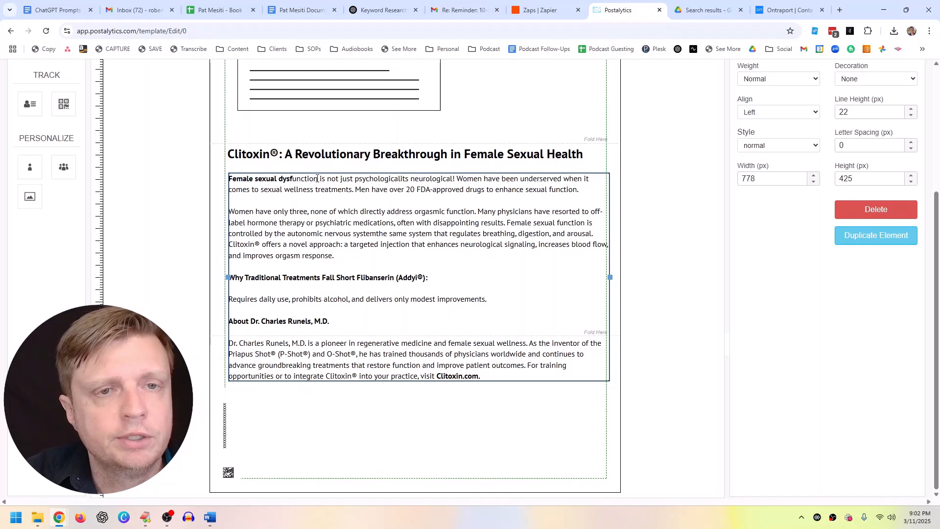
pyautogui.moveTo(318, 178); pyautogui.dragTo(228, 177)
pyautogui.hotkey('ctrl', 'b')
pyautogui.hotkey('ctrl', 'b')
pyautogui.click(278, 202)
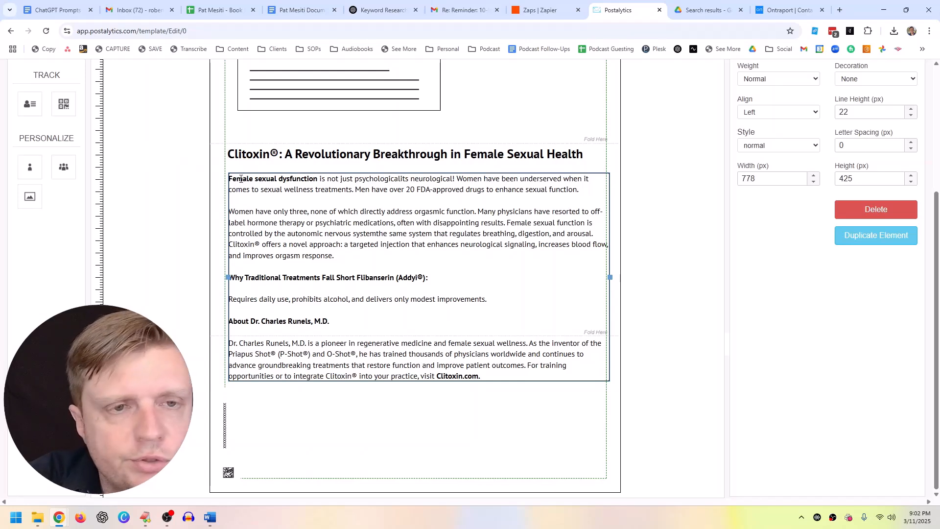
pyautogui.press('Return')
pyautogui.press('Return')
pyautogui.press('Return')
pyautogui.press('Return')
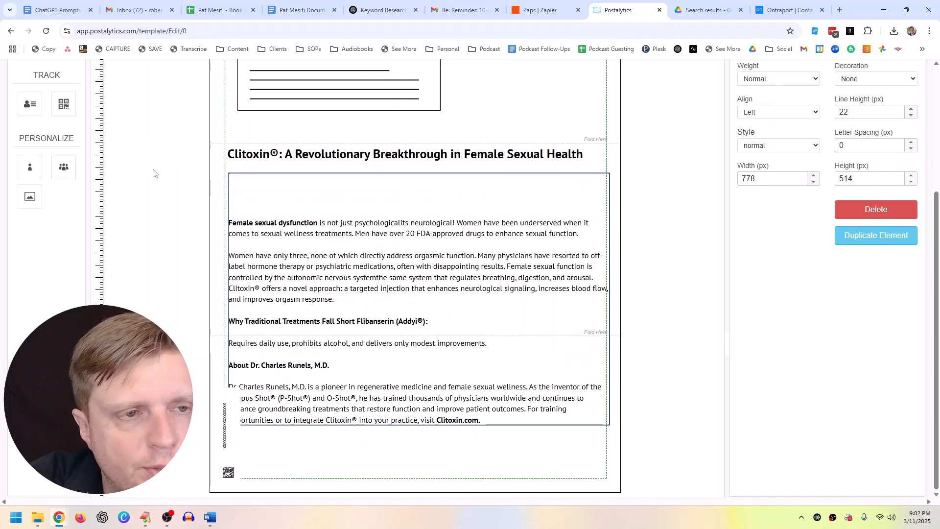
# Step: Open the body with a %First Name% greeting and join the first paragraph onto it
pyautogui.click(30, 170)
pyautogui.scroll(1, 31, 172)
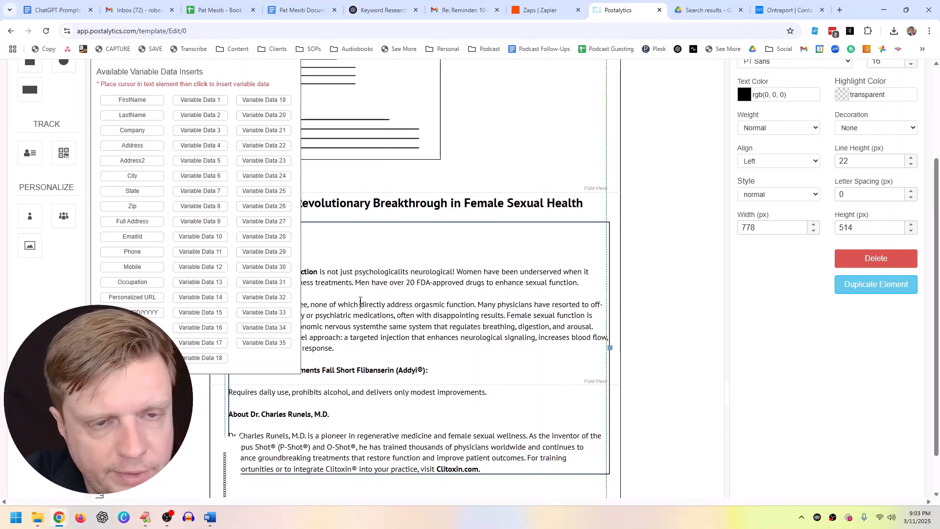
pyautogui.scroll(3, 298, 228)
pyautogui.click(292, 143)
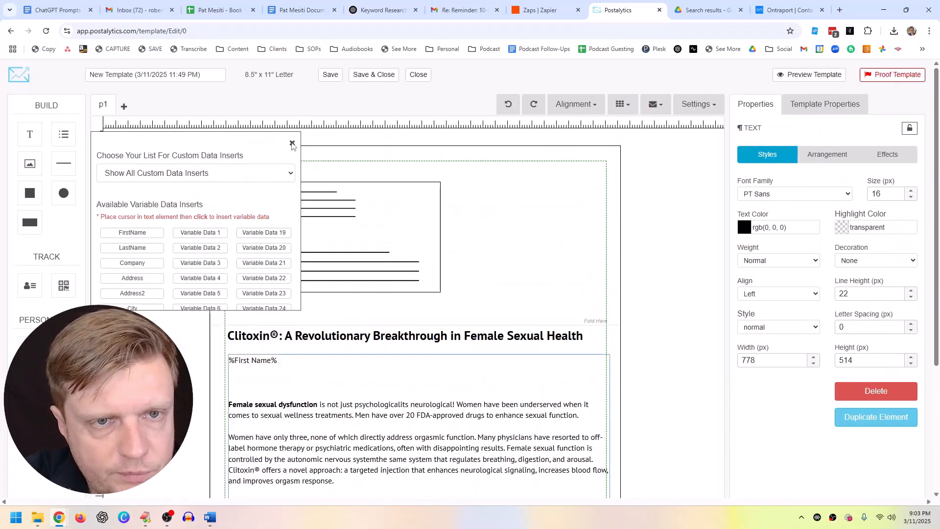
pyautogui.click(284, 361)
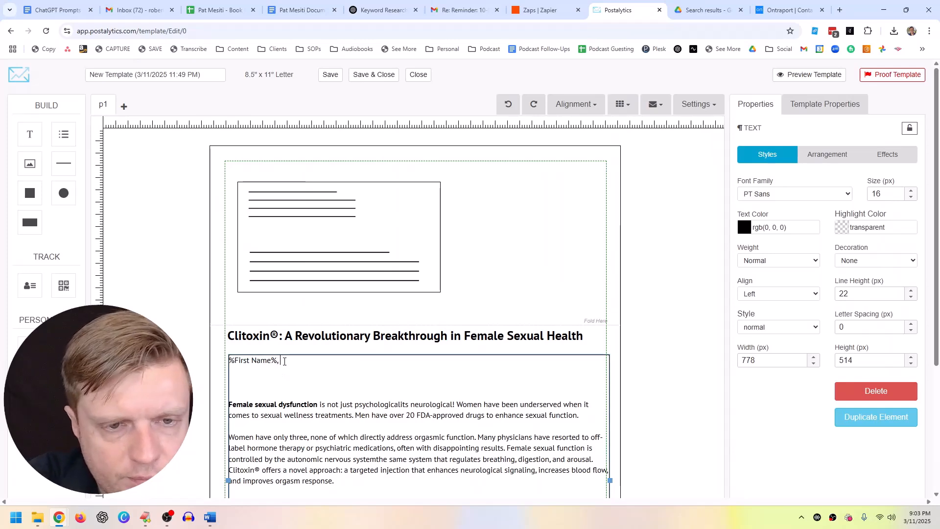
pyautogui.press('Delete')
pyautogui.press('Delete')
pyautogui.press('Delete')
pyautogui.press('Delete')
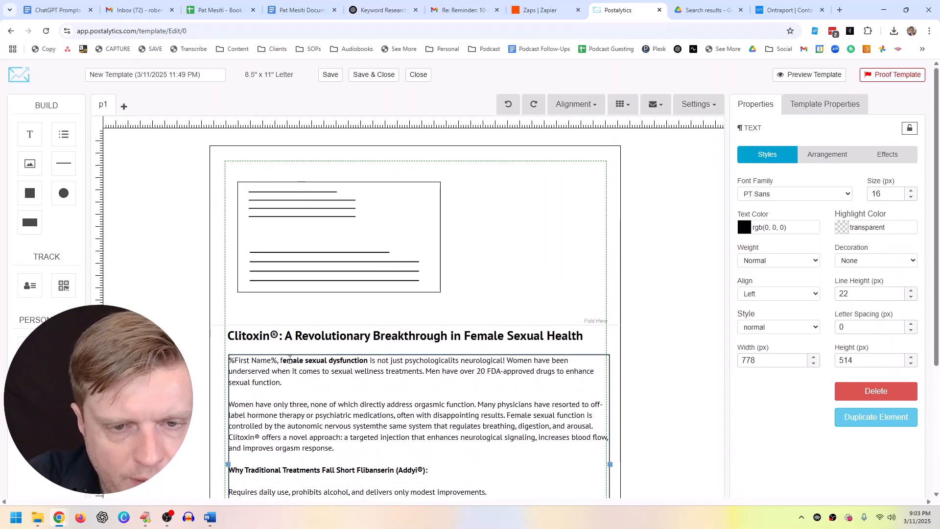
# Step: Add the sentence 'Start providing the Clitoxin procedure in %City%.' after the first paragraph
pyautogui.scroll(-3, 293, 360)
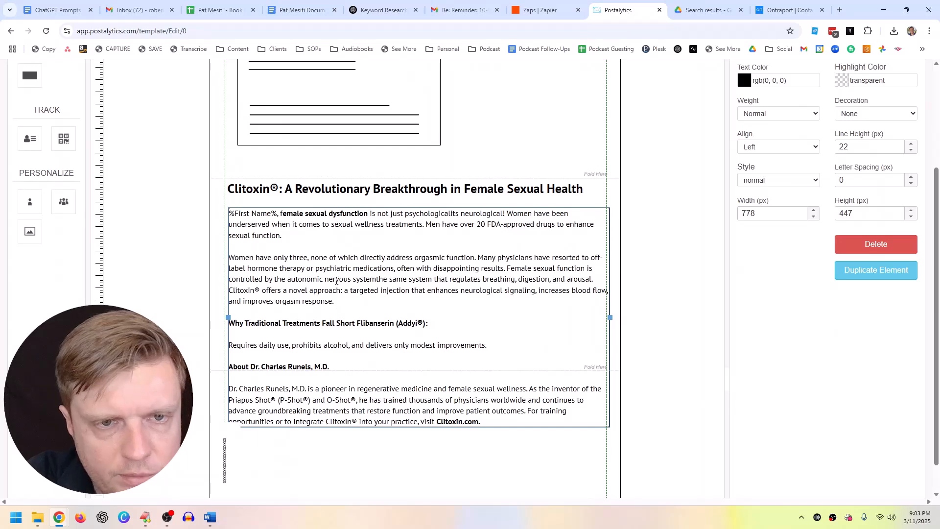
pyautogui.click(317, 236)
pyautogui.press('Return')
pyautogui.press('Return')
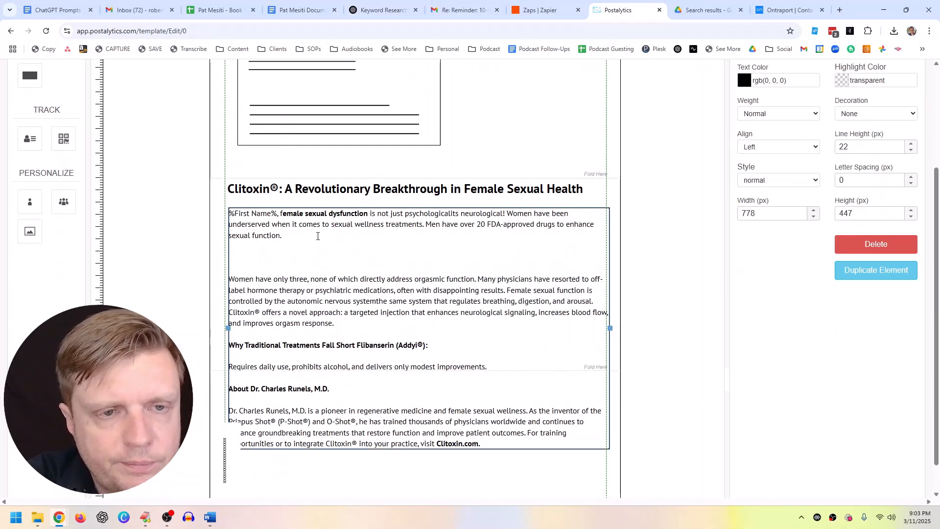
pyautogui.write('Start providing the Clitoxin procedure in')
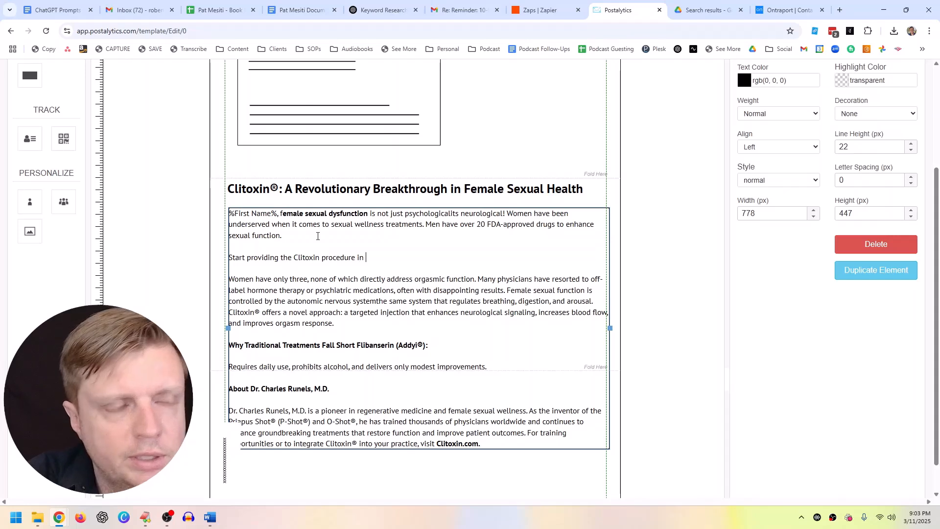
pyautogui.click(30, 201)
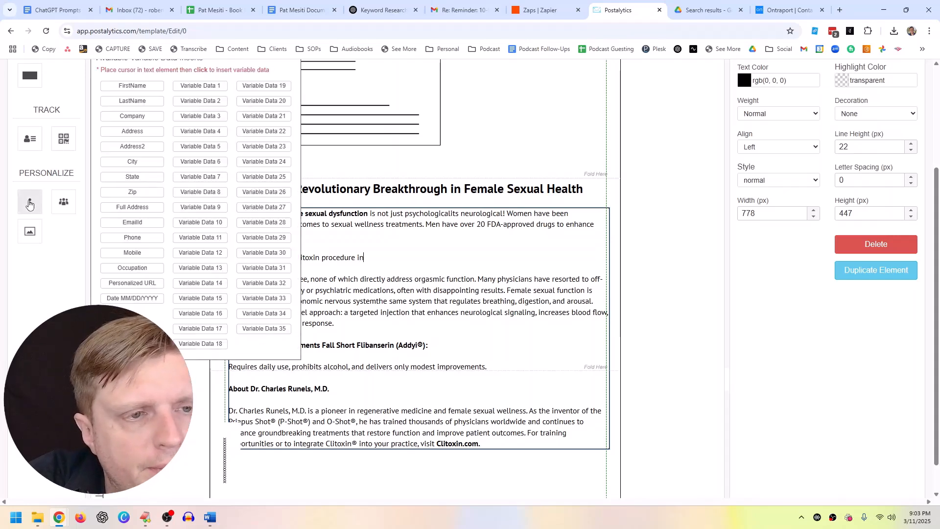
pyautogui.click(126, 162)
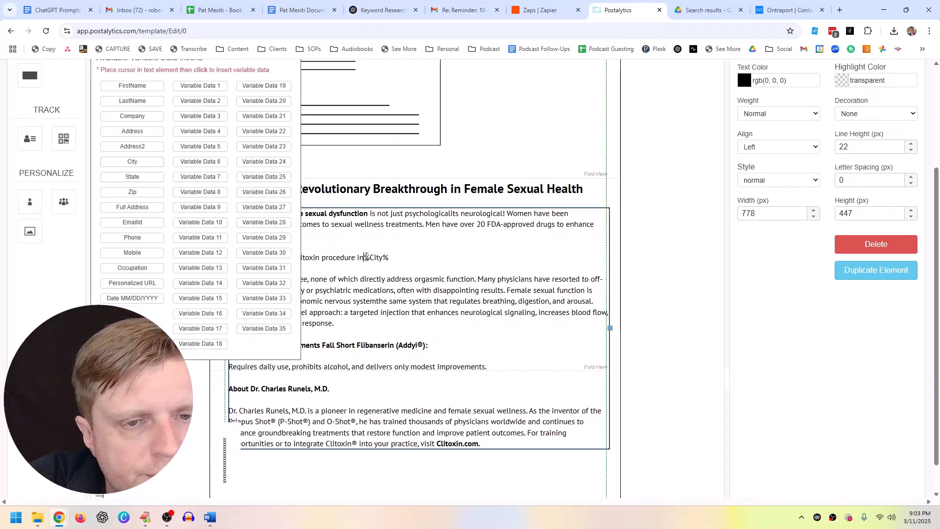
pyautogui.click(366, 256)
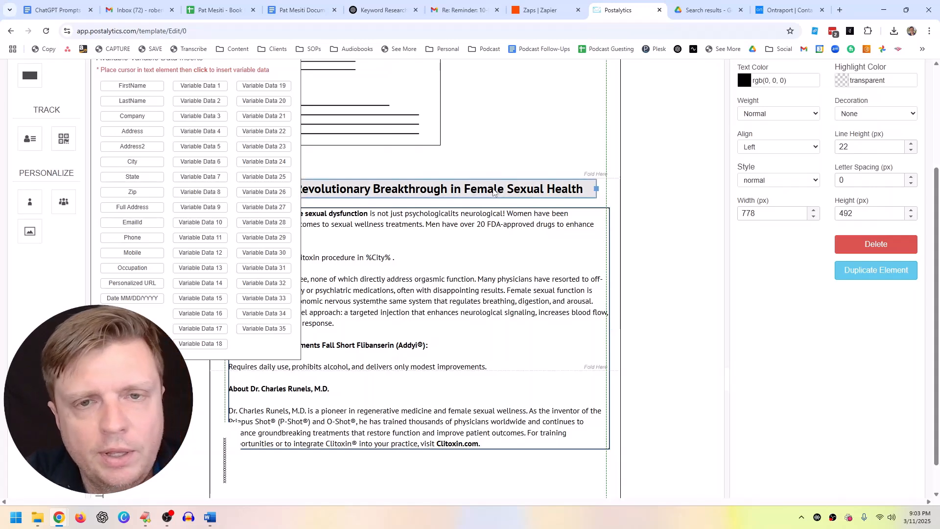
pyautogui.scroll(2, 287, 136)
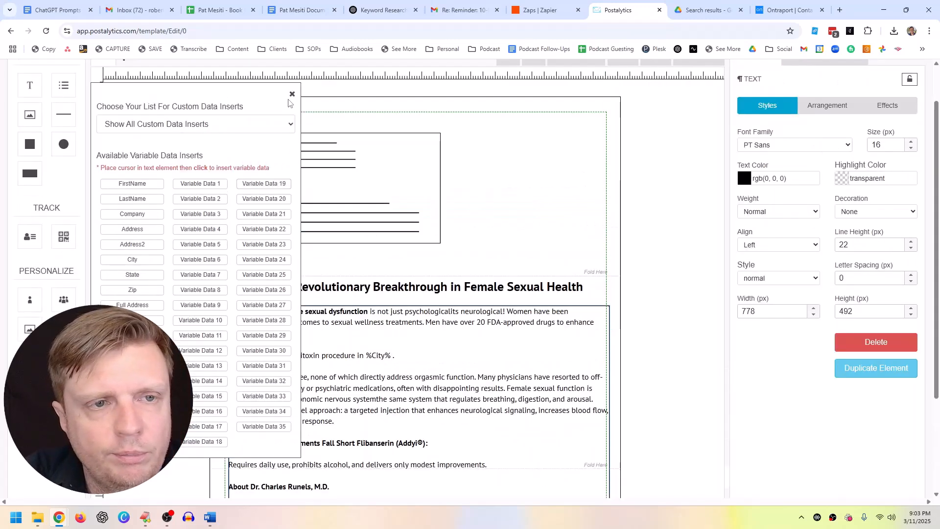
pyautogui.click(292, 94)
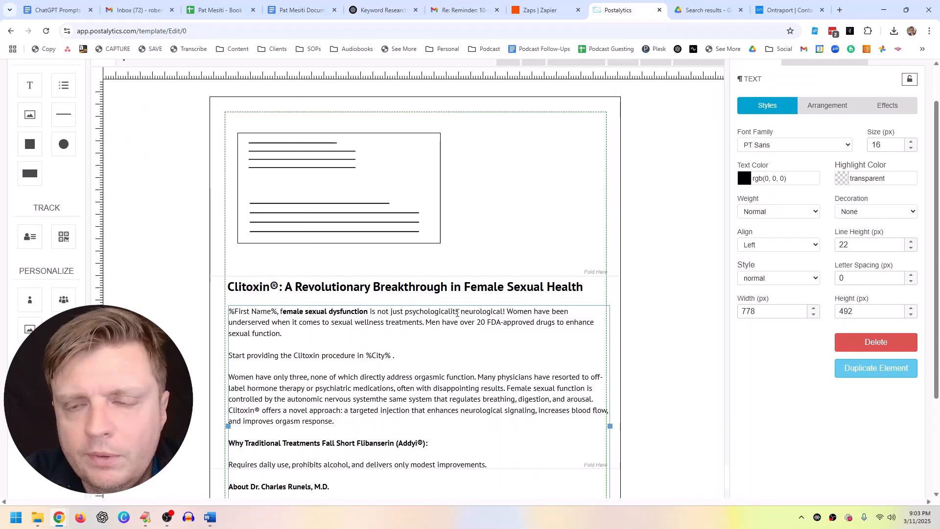
pyautogui.scroll(1, 519, 308)
pyautogui.scroll(-4, 664, 283)
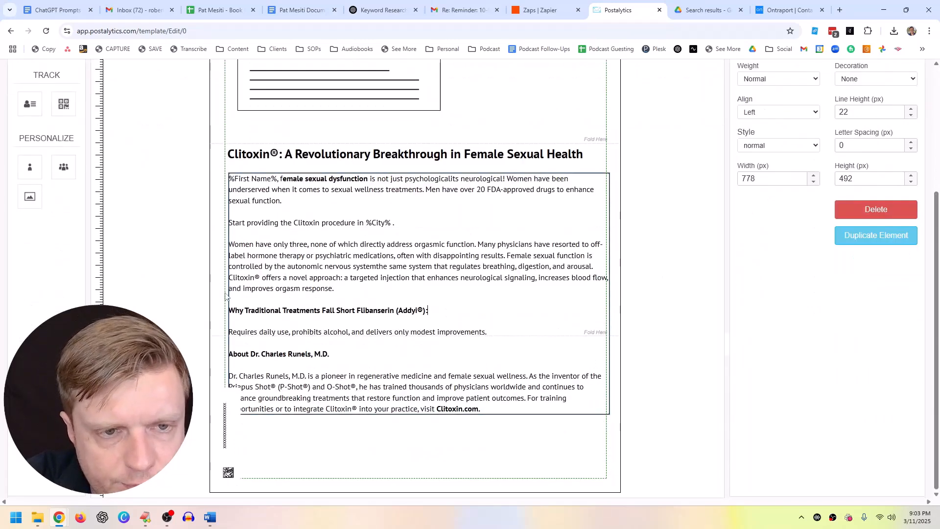
# Step: Narrow the body text box from the left and nudge it slightly up
pyautogui.moveTo(229, 294); pyautogui.dragTo(293, 279)
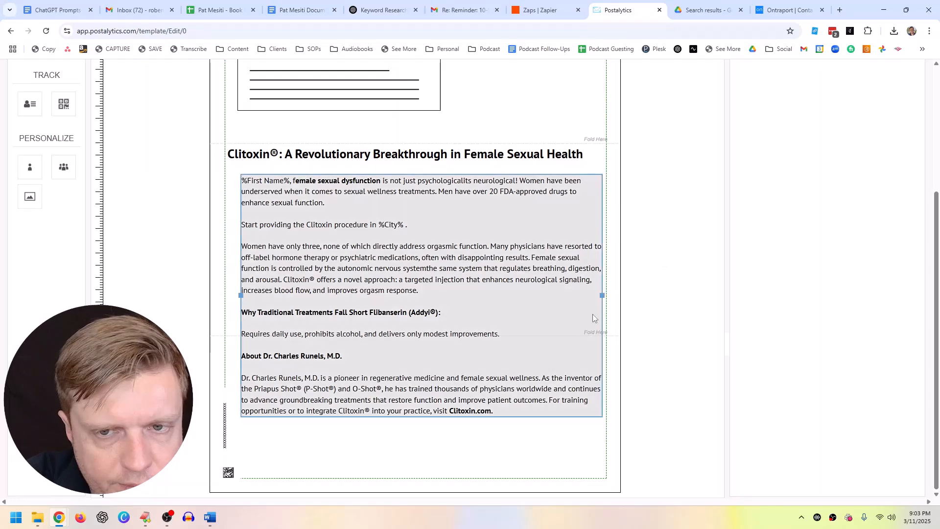
pyautogui.moveTo(477, 333); pyautogui.dragTo(478, 311)
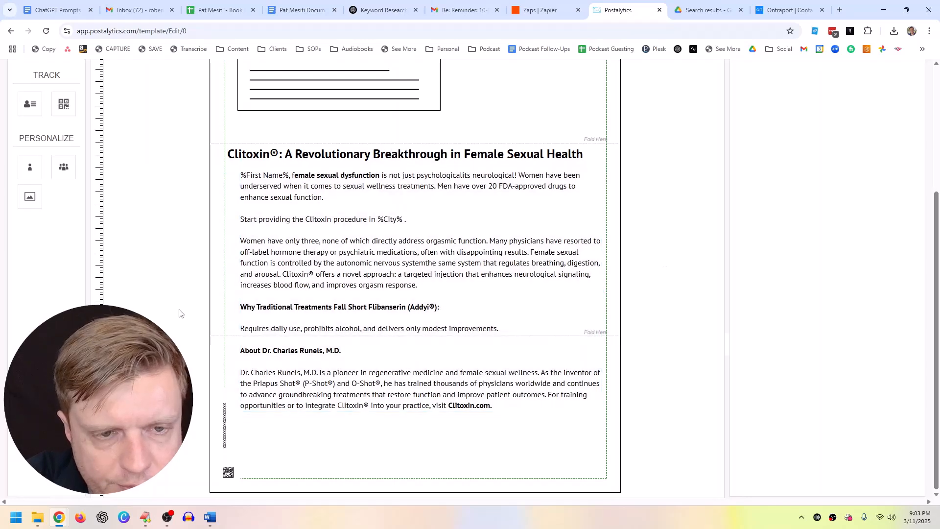
pyautogui.scroll(4, 313, 293)
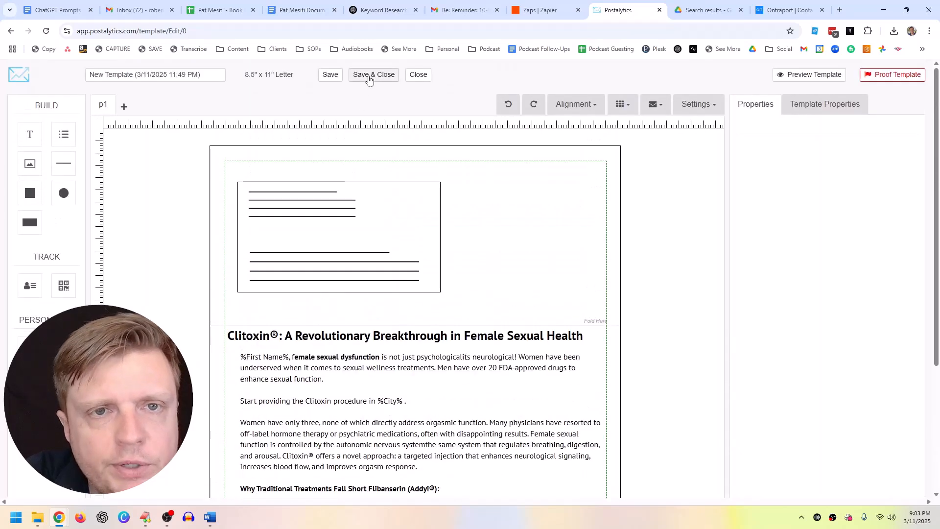
# Step: Rename the template to 'Clitoxin Letter 1' and Save & Close
pyautogui.moveTo(200, 74); pyautogui.dragTo(81, 82)
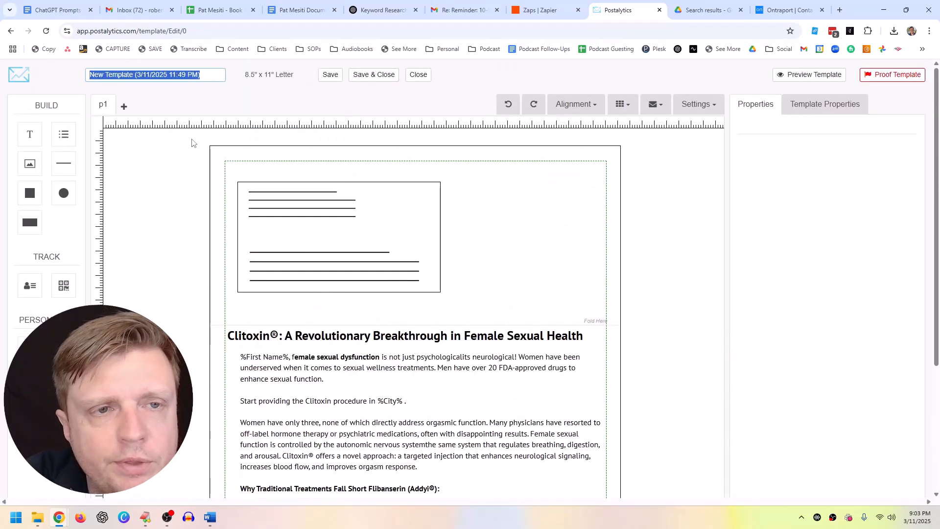
pyautogui.write('Clitoxin')
pyautogui.write('Letter 1')
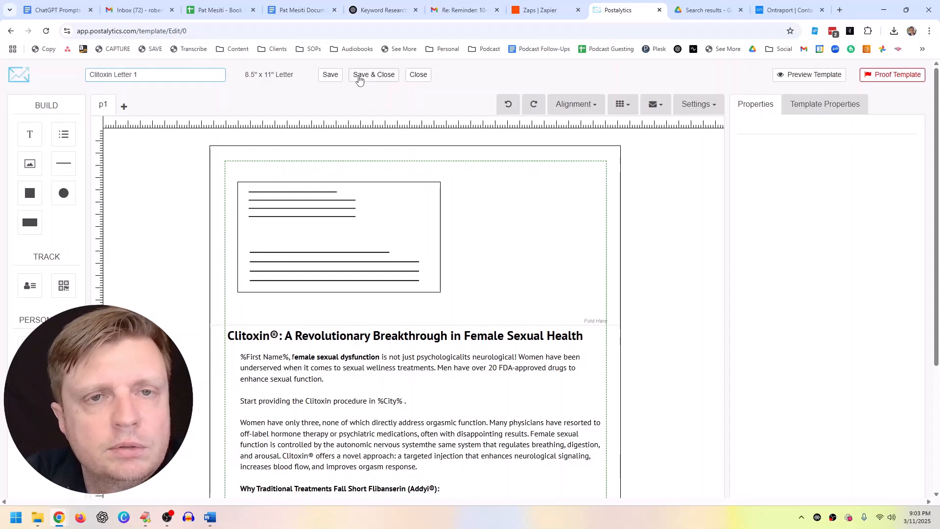
pyautogui.click(374, 74)
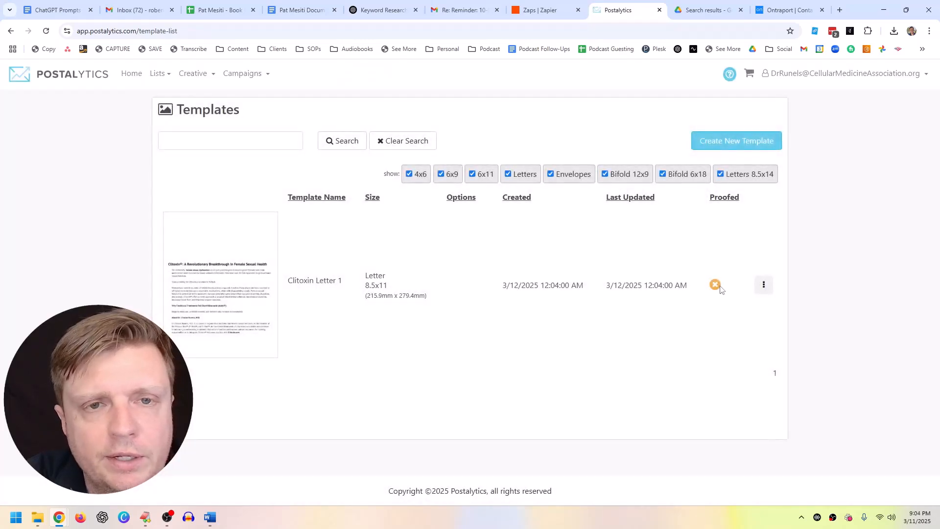
# Step: Browse the Contacts, Templates and Campaigns menus, then choose New Campaign
pyautogui.click(167, 78)
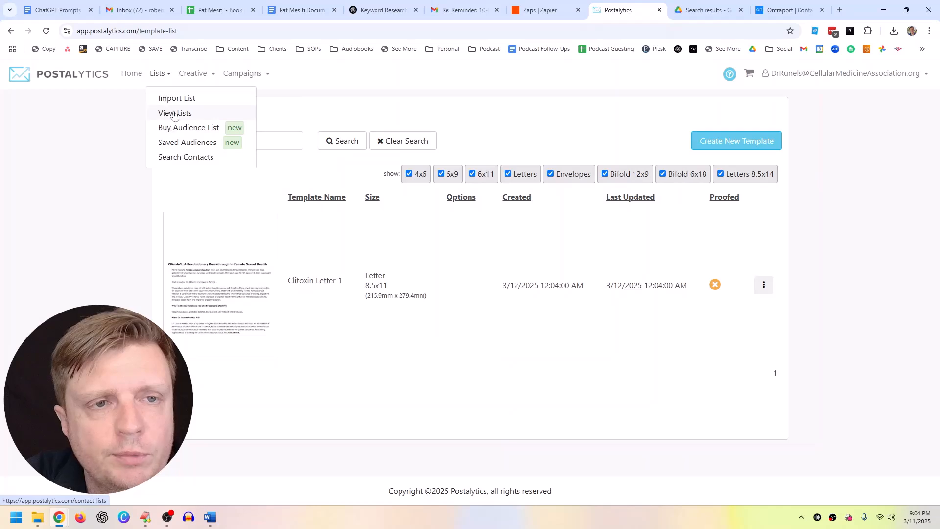
pyautogui.click(189, 80)
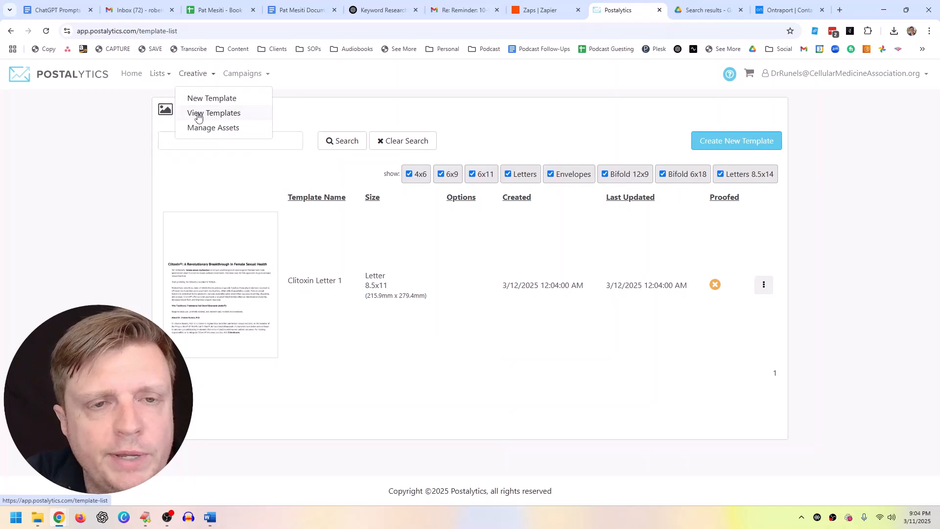
pyautogui.click(231, 76)
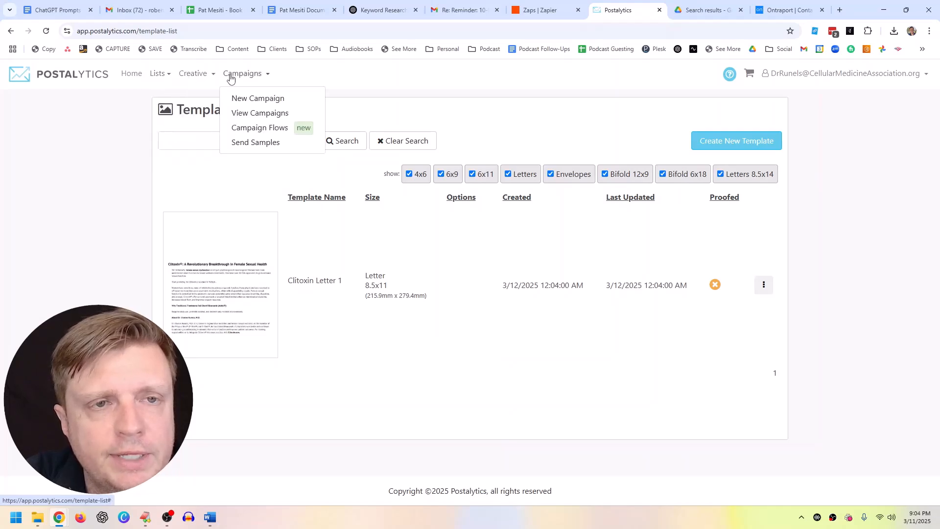
pyautogui.click(249, 101)
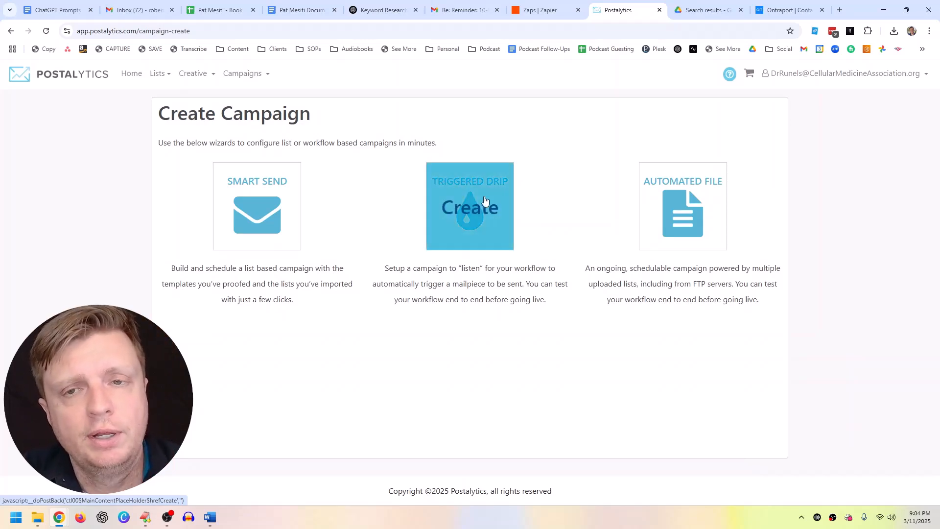
# Step: Create a Smart Send campaign named 'Clitoxin Letter 1 March 11', copying the street address from the contacts CSV
pyautogui.click(269, 194)
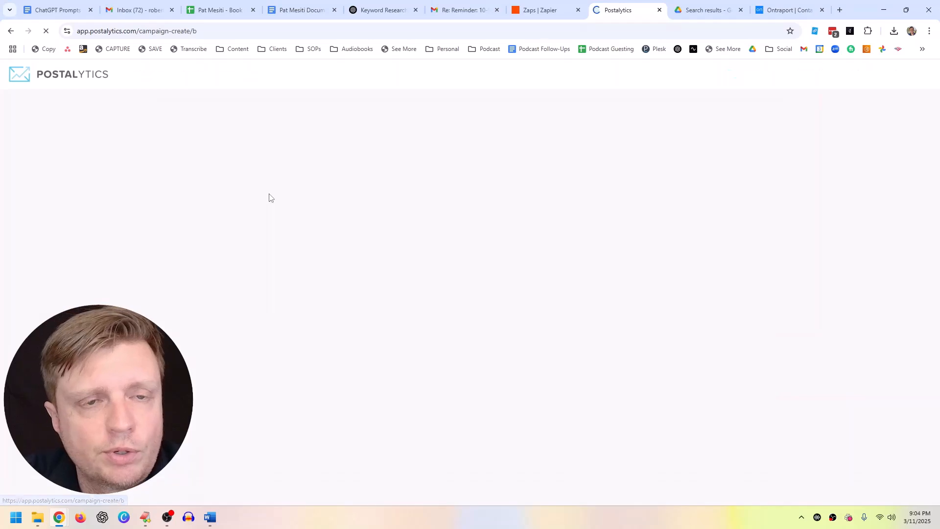
pyautogui.click(248, 221)
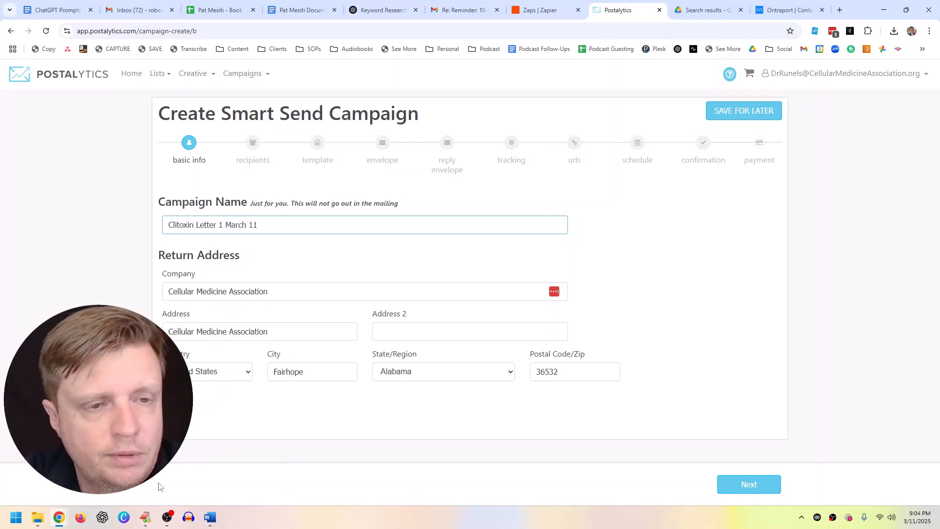
pyautogui.click(146, 517)
pyautogui.press('Escape')
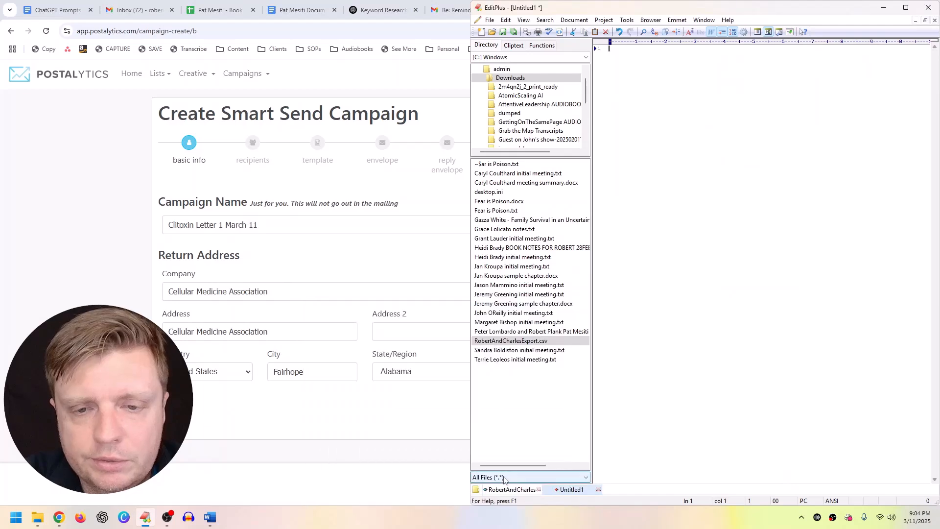
pyautogui.click(500, 490)
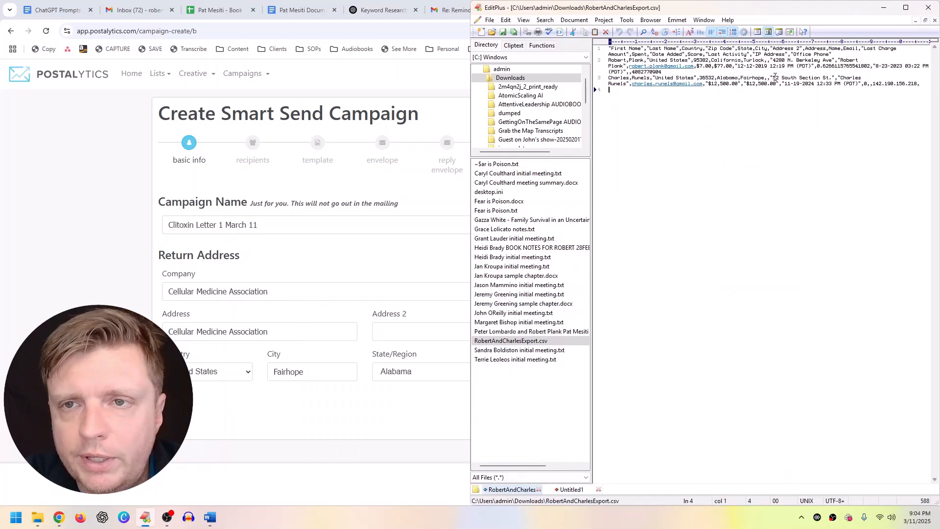
pyautogui.moveTo(774, 77); pyautogui.dragTo(833, 78)
pyautogui.hotkey('alt', 'Tab')
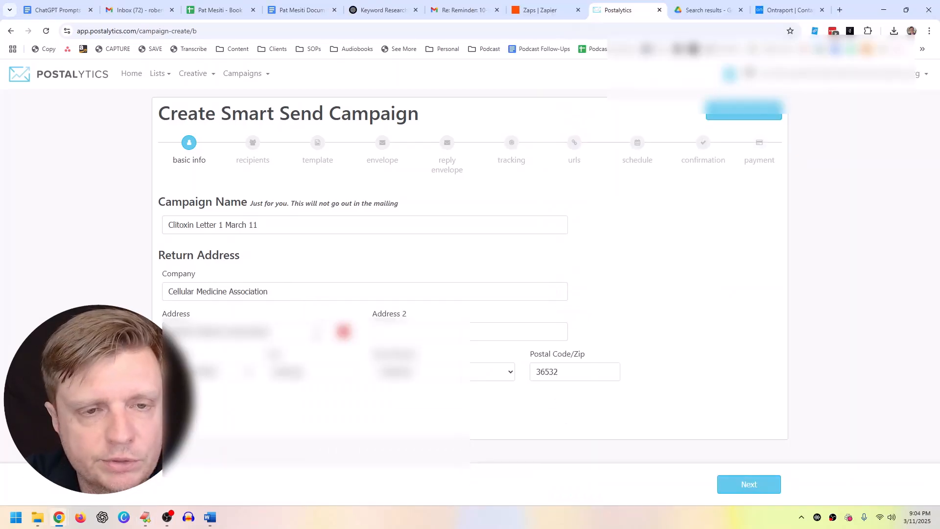
pyautogui.click(742, 484)
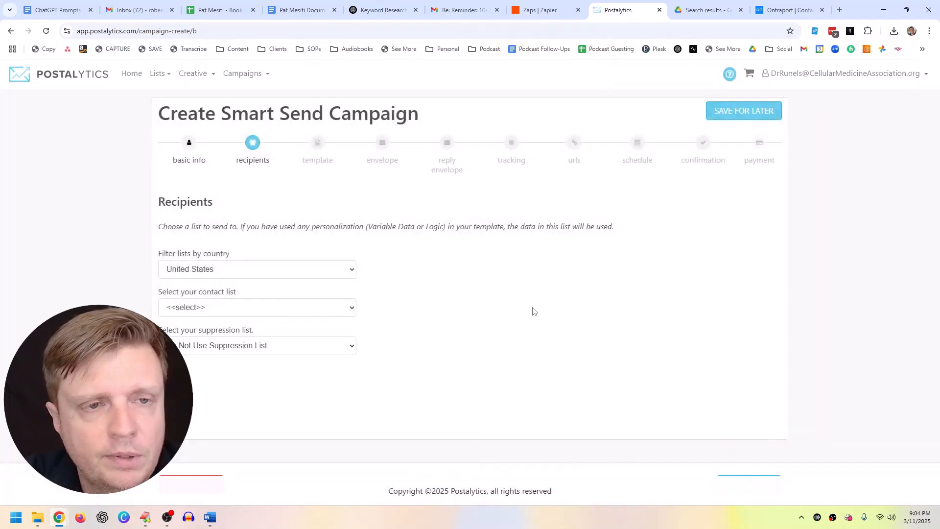
# Step: Choose the imported contact list as recipients and continue to the template step
pyautogui.click(218, 308)
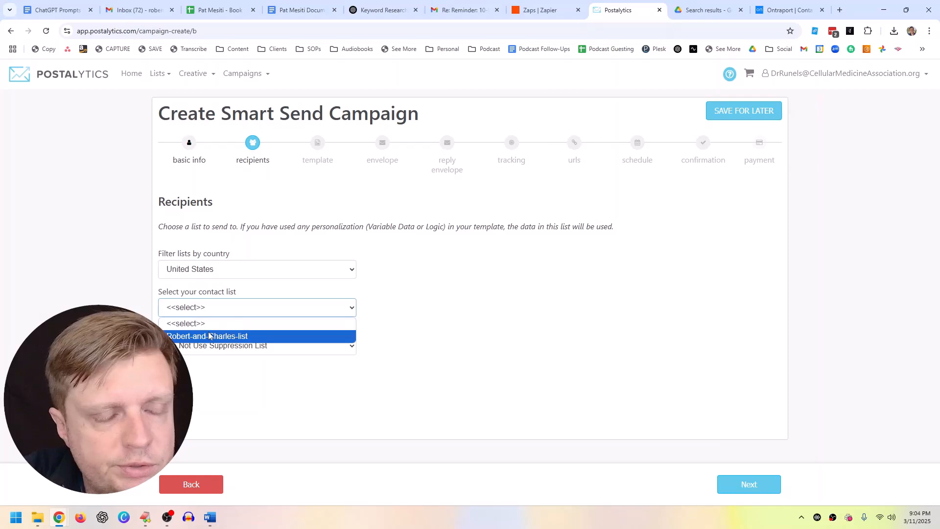
pyautogui.click(222, 332)
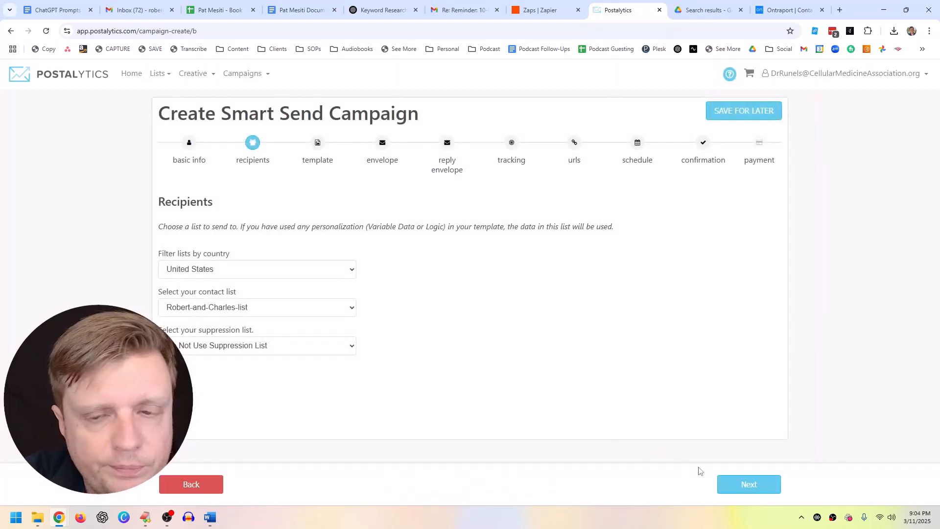
pyautogui.click(749, 486)
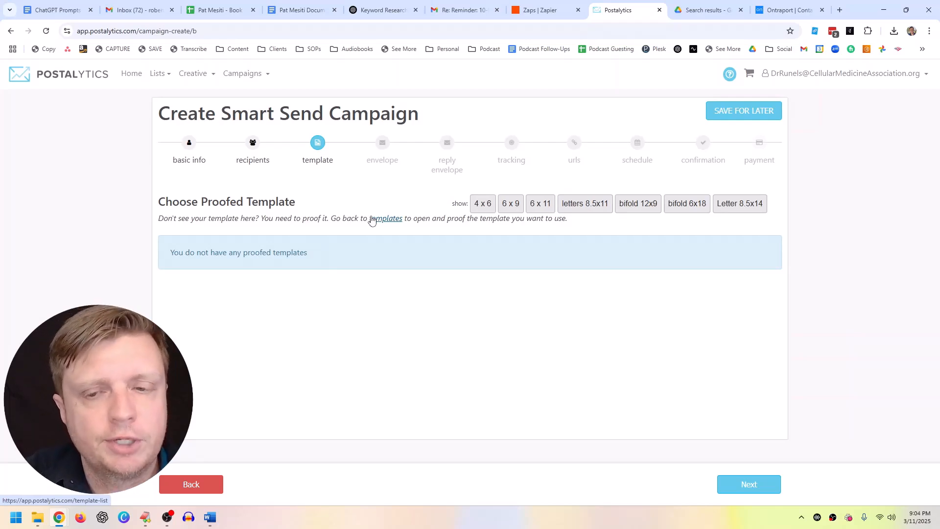
# Step: Return to the recipients step and open the Templates page in a new tab
pyautogui.click(208, 484)
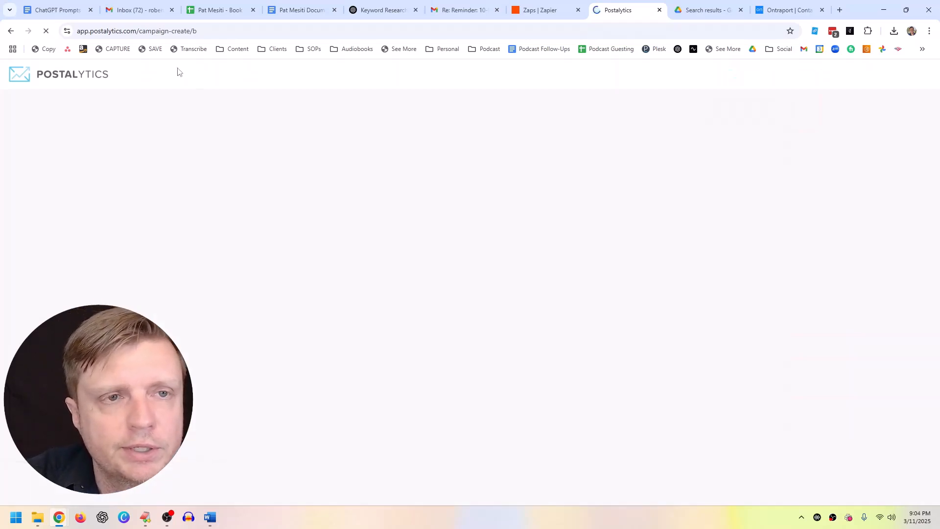
pyautogui.click(195, 75)
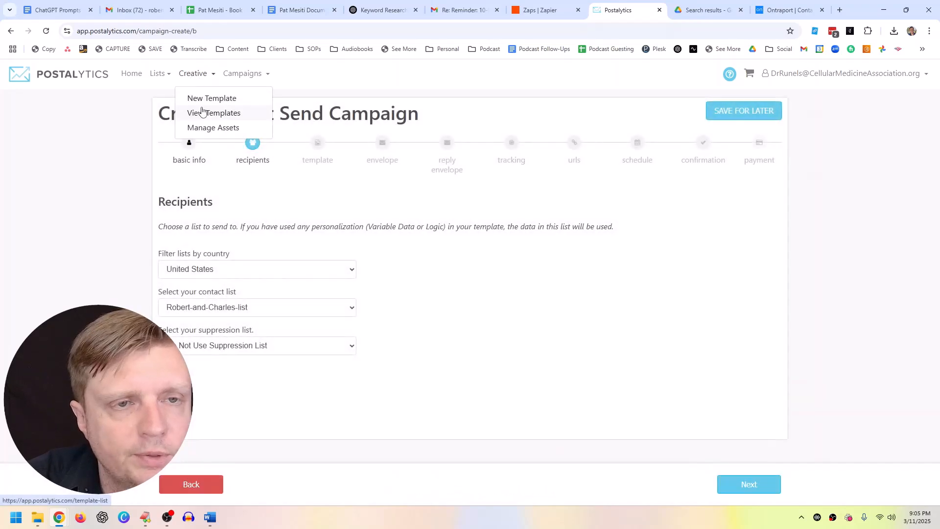
pyautogui.rightClick(203, 112)
pyautogui.click(254, 120)
pyautogui.click(643, 7)
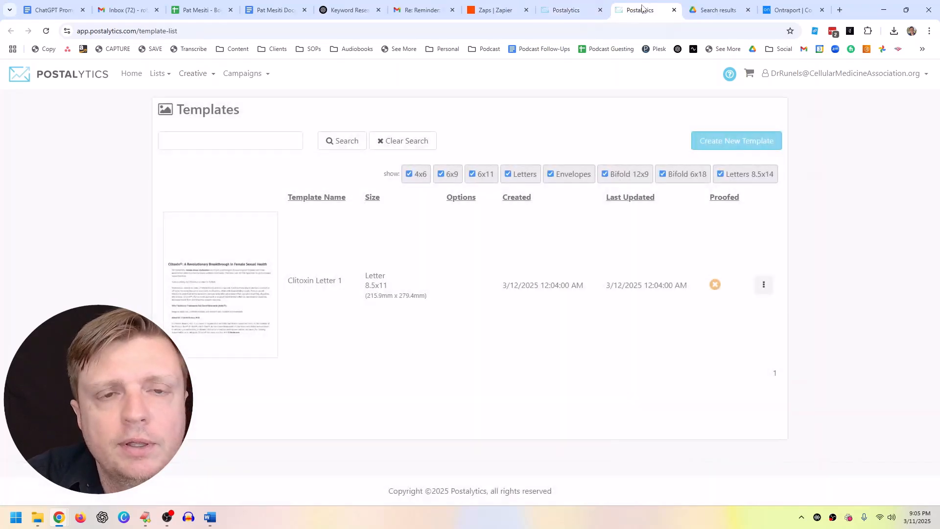
# Step: Proof Clitoxin Letter 1 using data from the imported contact list
pyautogui.click(766, 285)
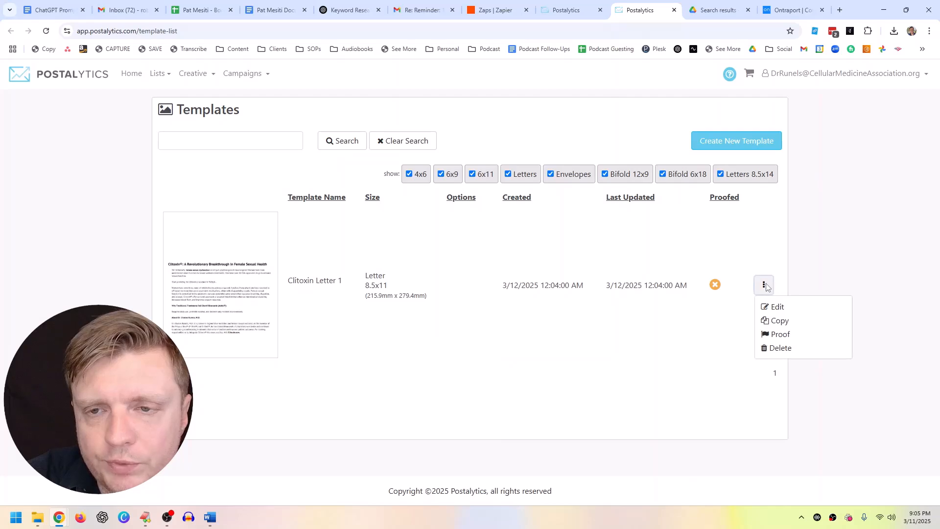
pyautogui.click(244, 186)
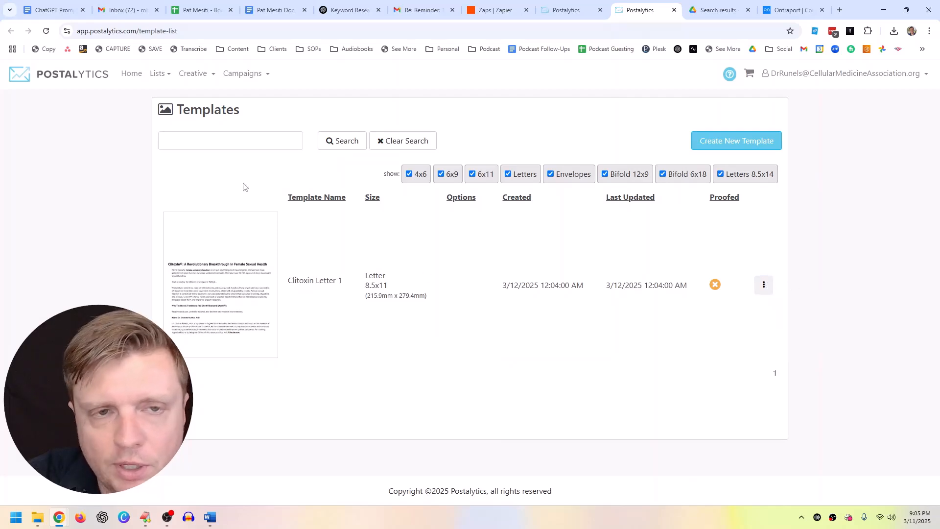
pyautogui.click(763, 289)
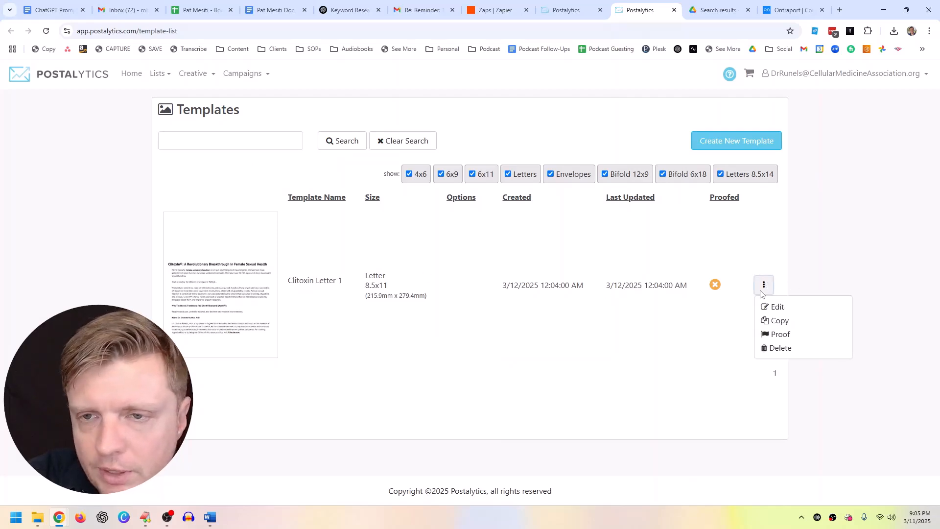
pyautogui.click(782, 335)
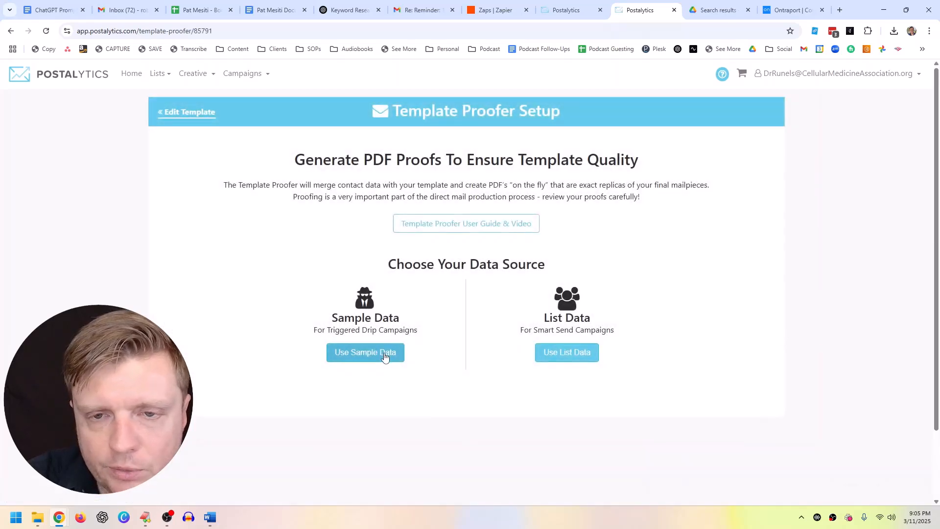
pyautogui.click(557, 354)
pyautogui.click(397, 308)
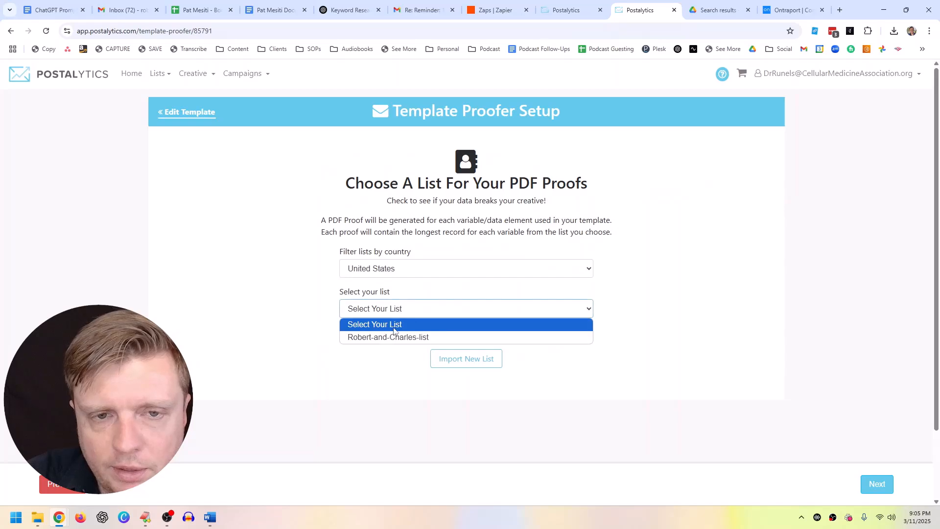
pyautogui.click(395, 336)
pyautogui.click(876, 484)
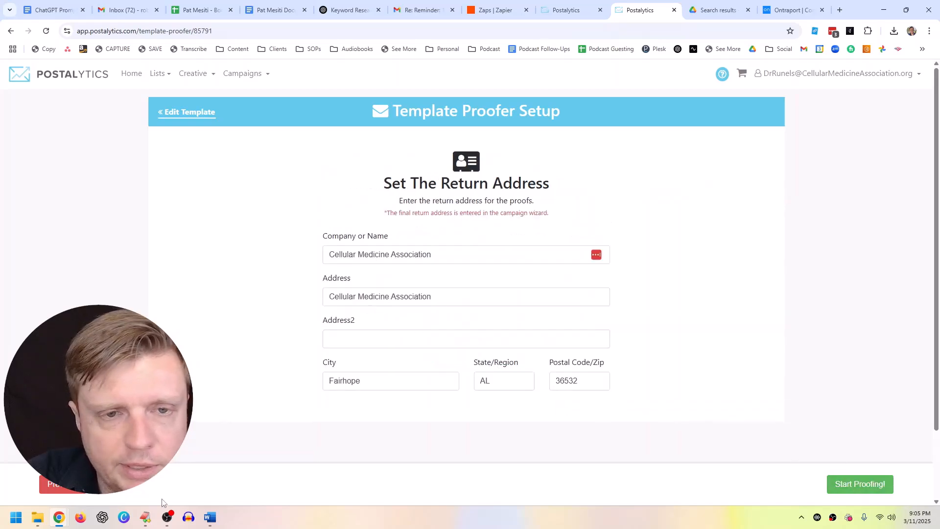
# Step: Paste the street address into the second address line and start proofing
pyautogui.click(146, 518)
pyautogui.click(348, 340)
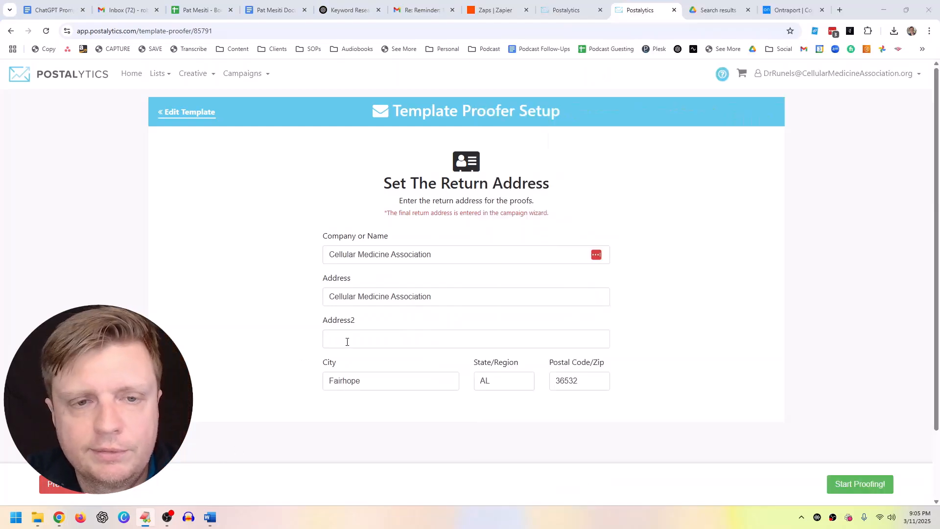
pyautogui.click(756, 418)
pyautogui.click(853, 484)
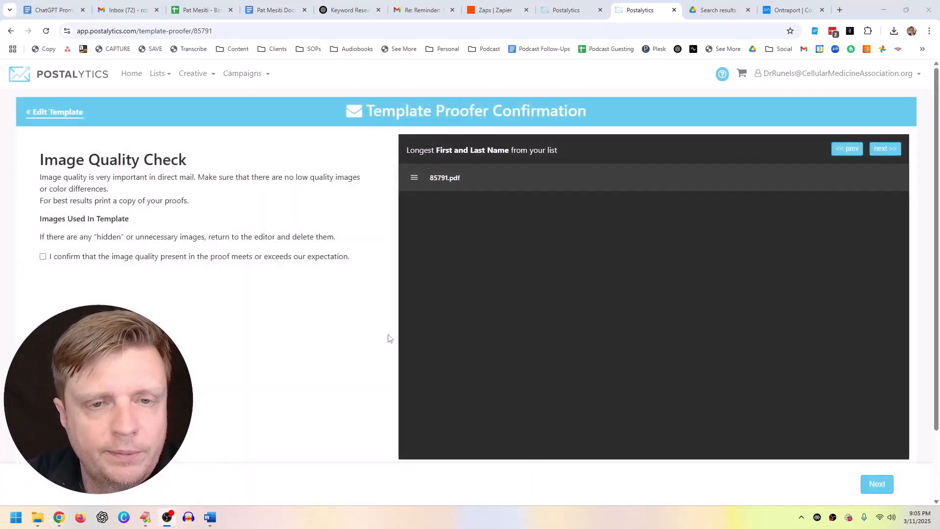
# Step: Review the proof PDF, checking the personalized first name
pyautogui.scroll(-2, 631, 307)
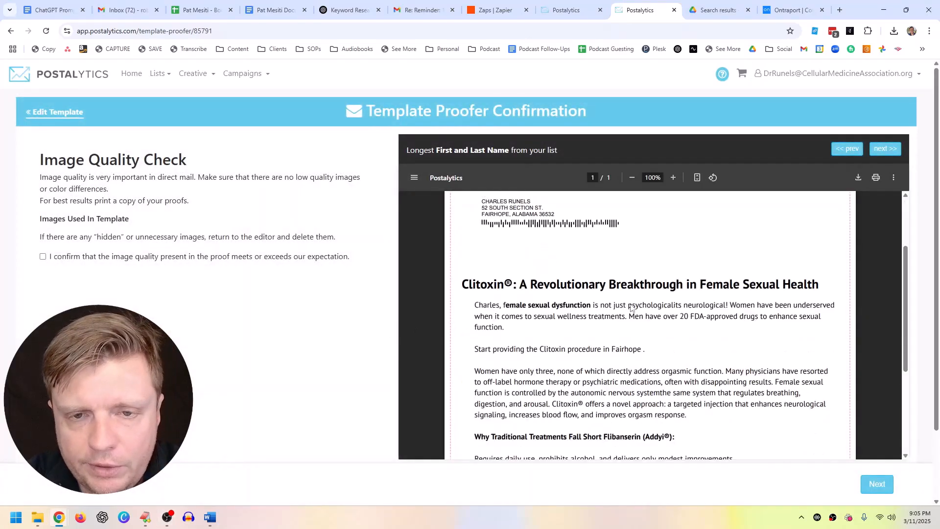
pyautogui.moveTo(481, 302); pyautogui.dragTo(499, 304)
pyautogui.click(500, 305)
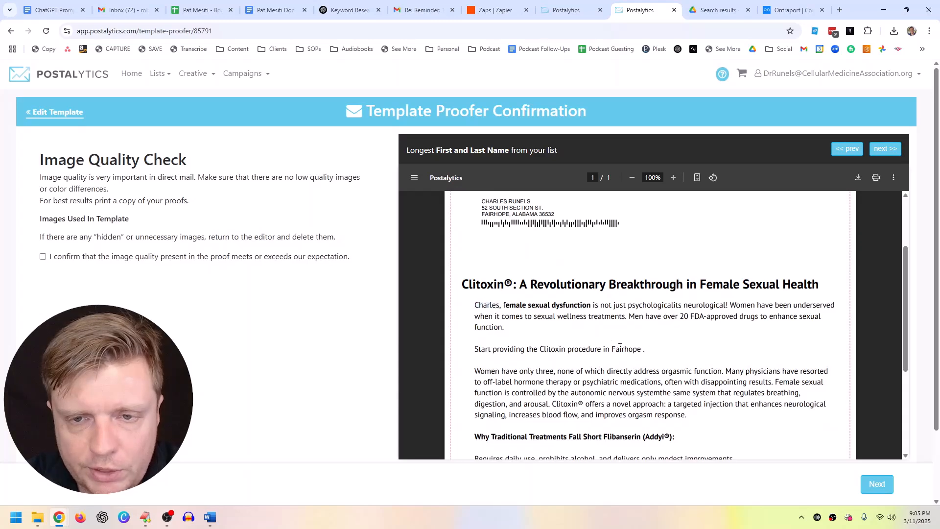
pyautogui.moveTo(626, 348); pyautogui.dragTo(641, 349)
pyautogui.click(651, 351)
pyautogui.scroll(-3, 651, 351)
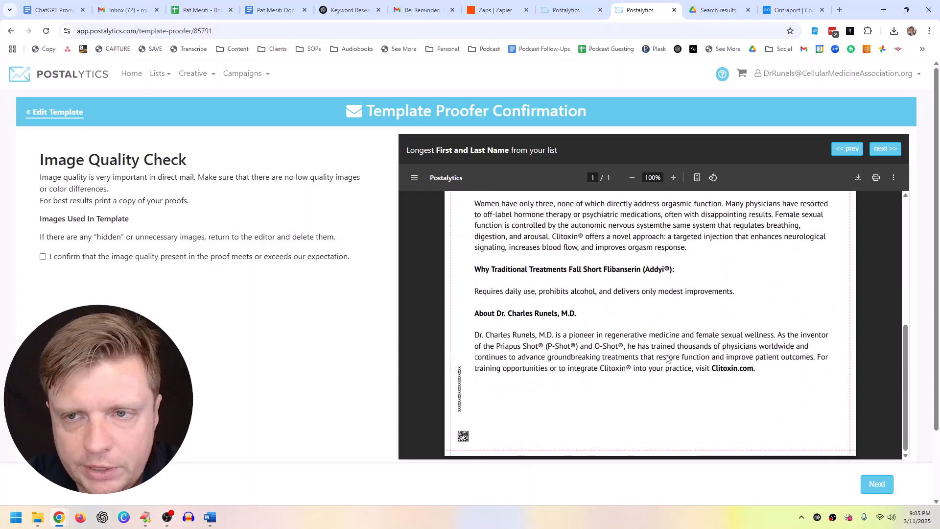
pyautogui.scroll(4, 716, 316)
# Step: Preview the Longest First Name proof, scroll through it, and press Next
pyautogui.click(880, 149)
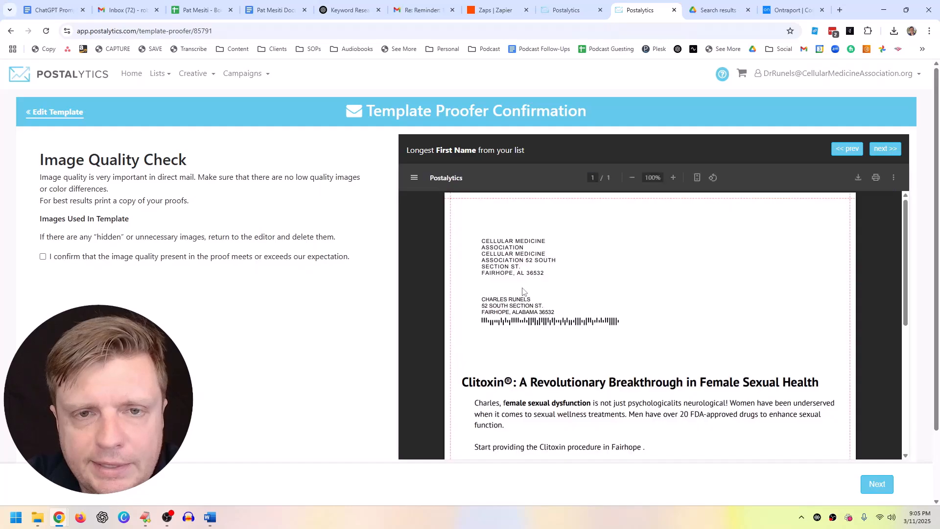
pyautogui.scroll(-2, 528, 322)
pyautogui.scroll(-2, 528, 322)
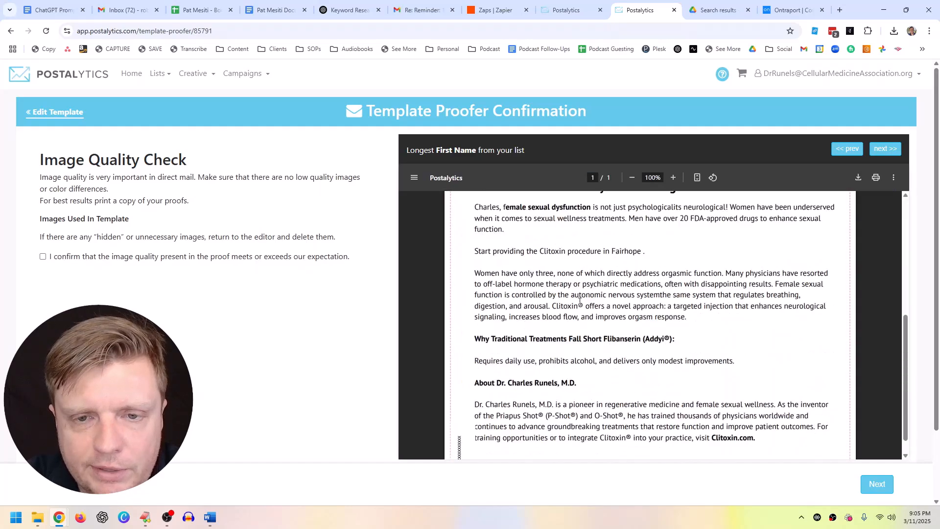
pyautogui.scroll(-2, 528, 322)
pyautogui.click(877, 485)
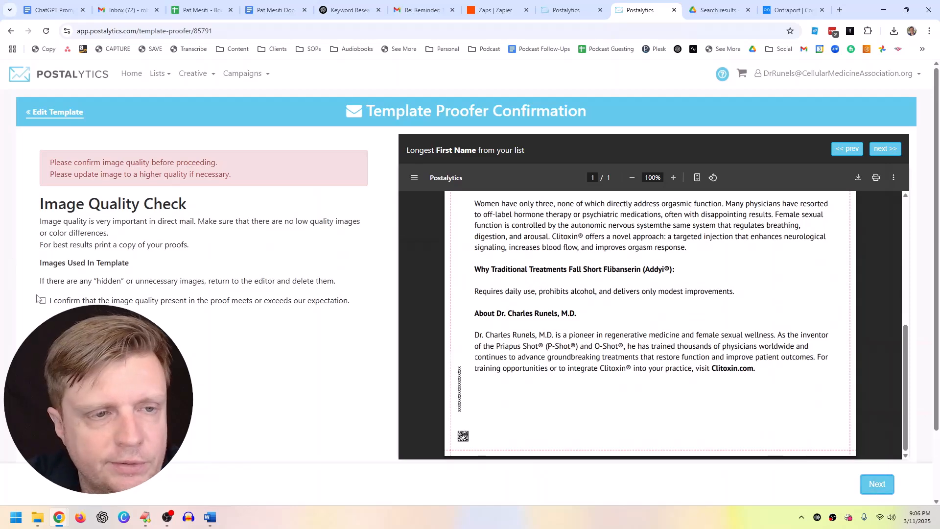
# Step: Confirm the image quality, safe area and bleed checks on the proof
pyautogui.click(149, 301)
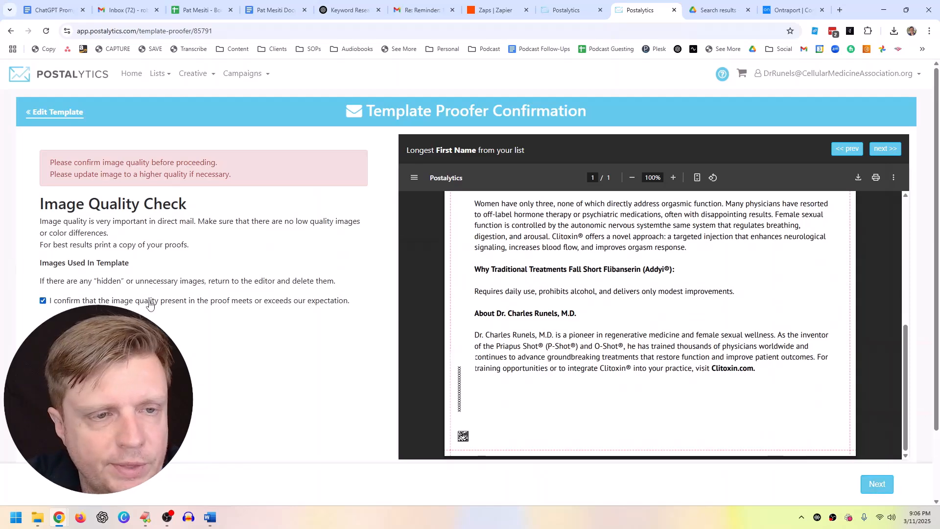
pyautogui.click(877, 484)
pyautogui.click(44, 228)
pyautogui.click(43, 244)
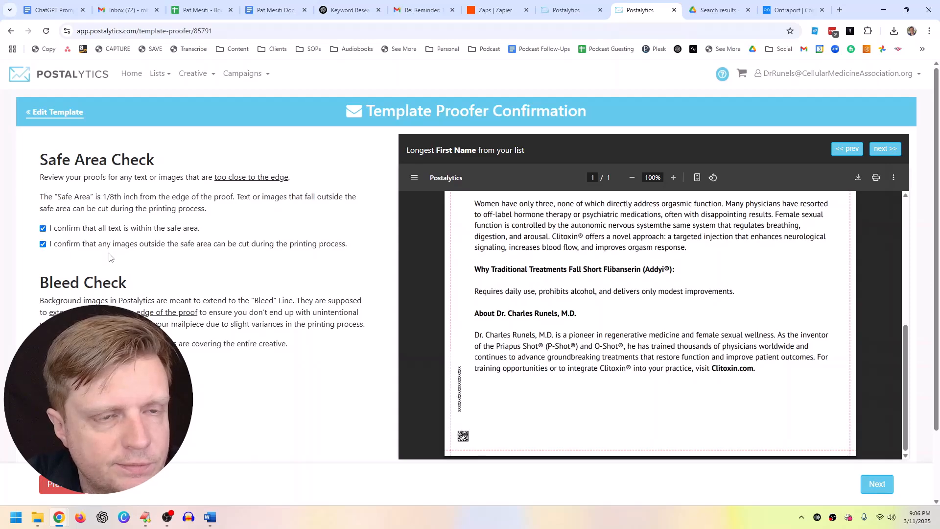
pyautogui.click(877, 484)
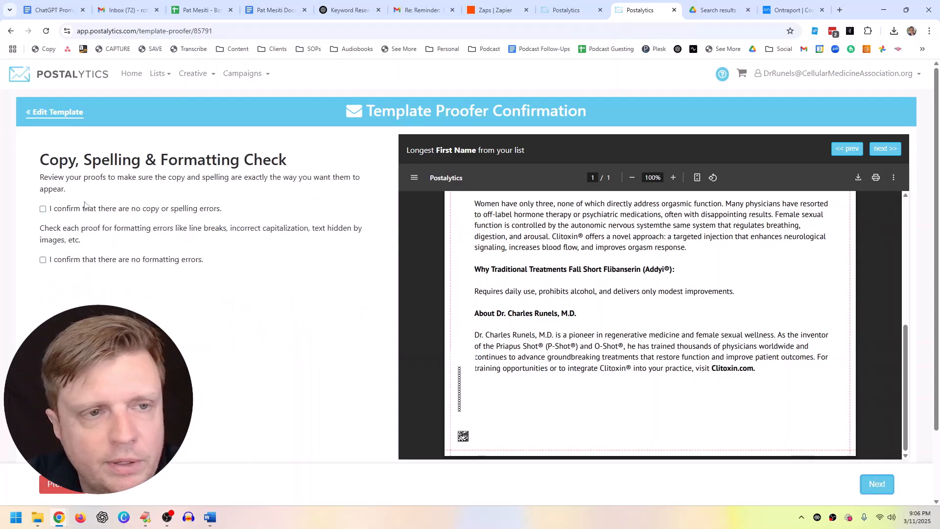
# Step: Confirm the copy, spelling, formatting, return address and variable data checks
pyautogui.click(43, 209)
pyautogui.click(43, 259)
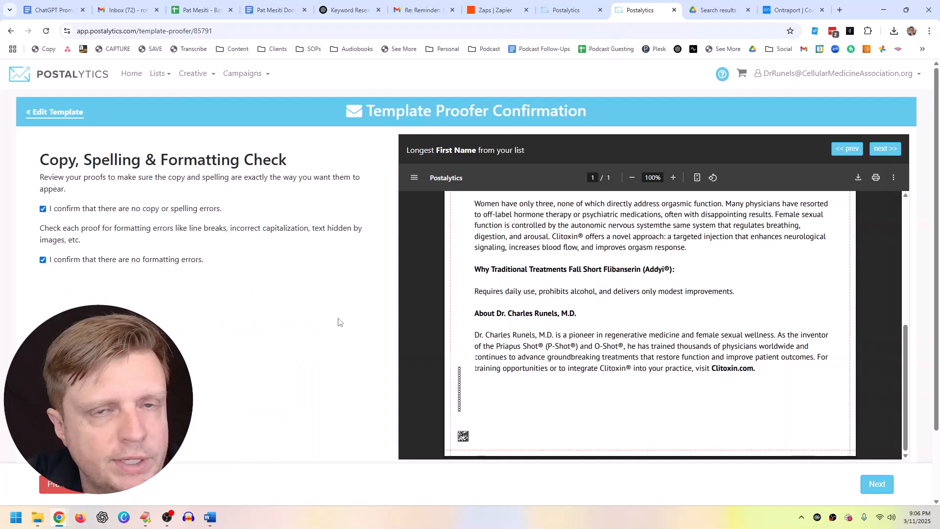
pyautogui.click(877, 484)
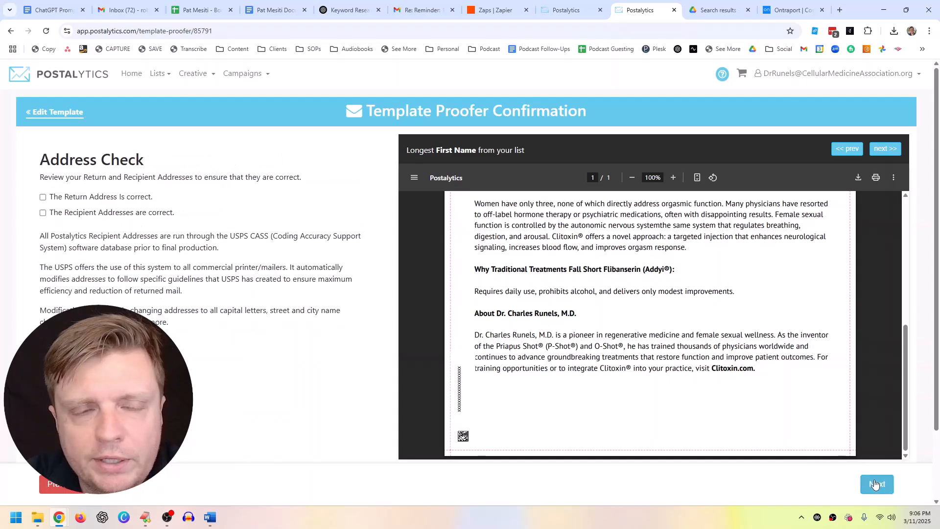
pyautogui.click(43, 197)
pyautogui.click(877, 484)
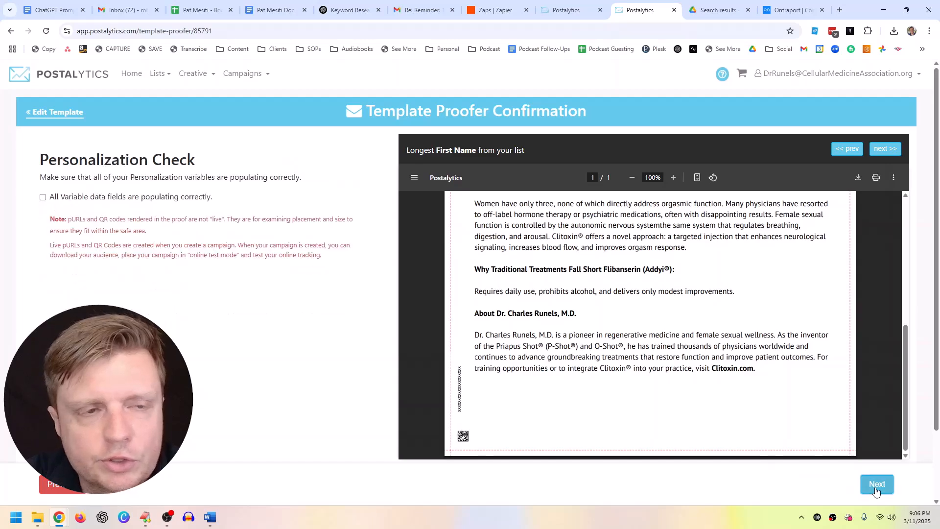
pyautogui.click(43, 196)
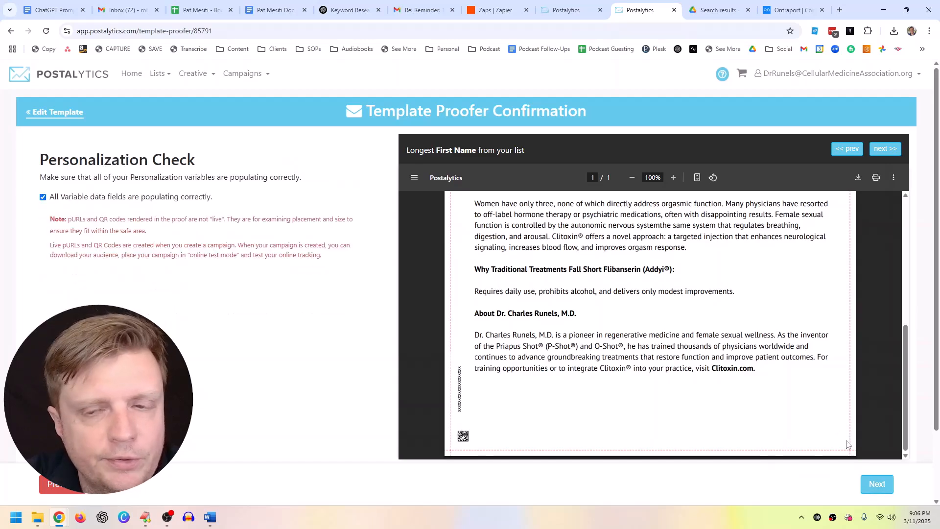
pyautogui.click(877, 483)
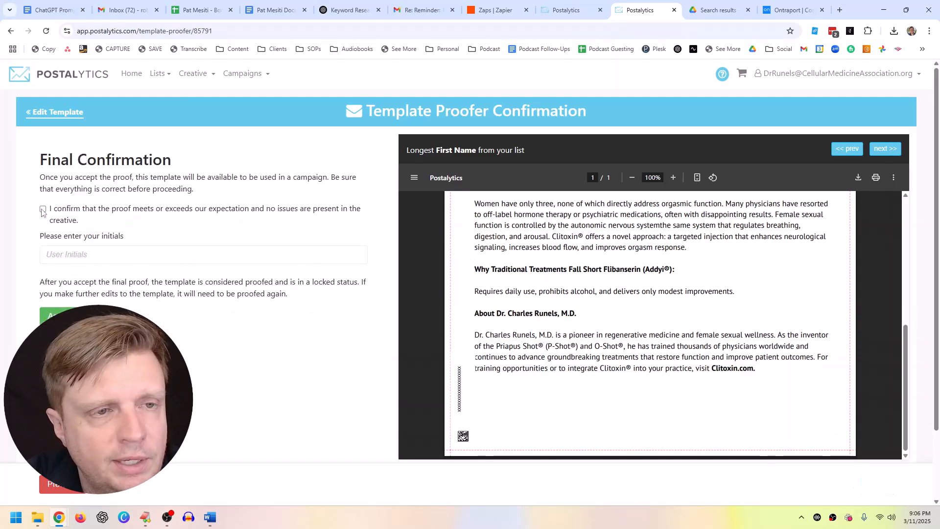
# Step: Enter the user's initials and accept the final proof
pyautogui.click(64, 251)
pyautogui.write('RP')
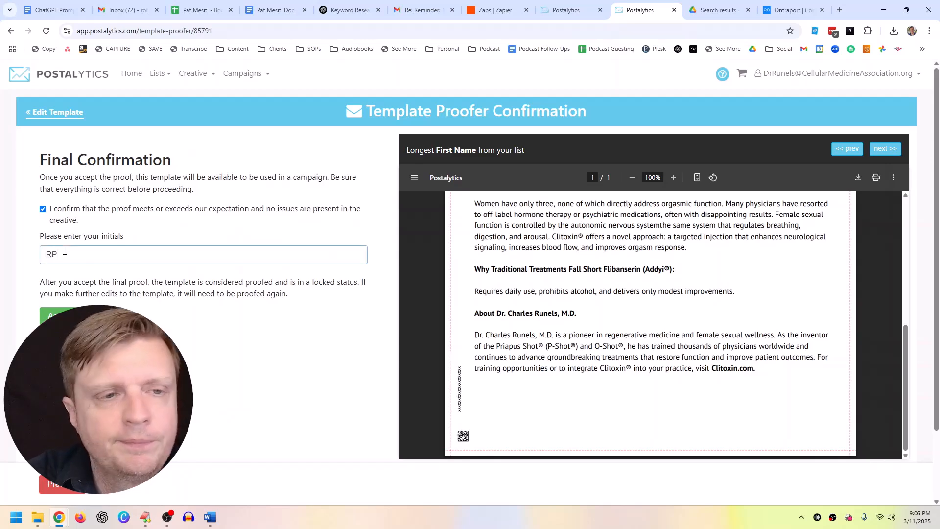
pyautogui.click(71, 486)
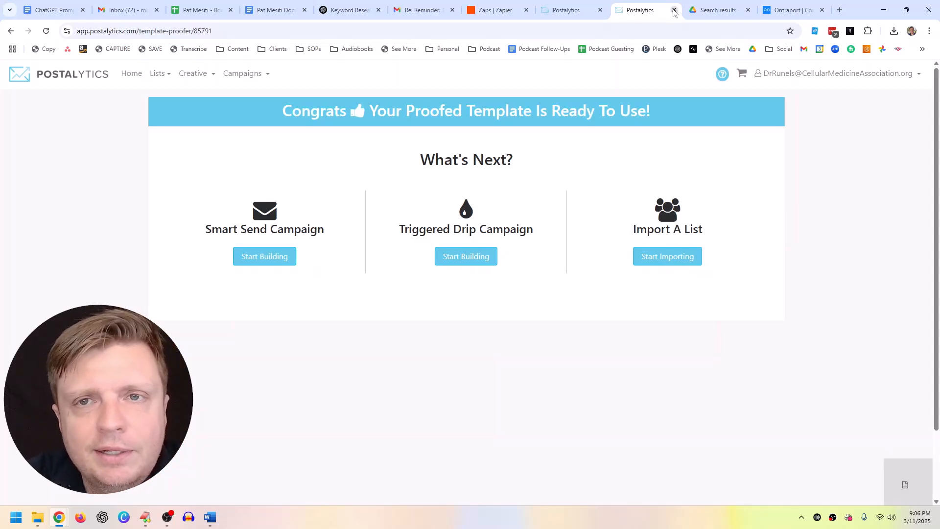
# Step: Close the template proof tab and move the Smart Send campaign past recipients to the template step
pyautogui.click(568, 10)
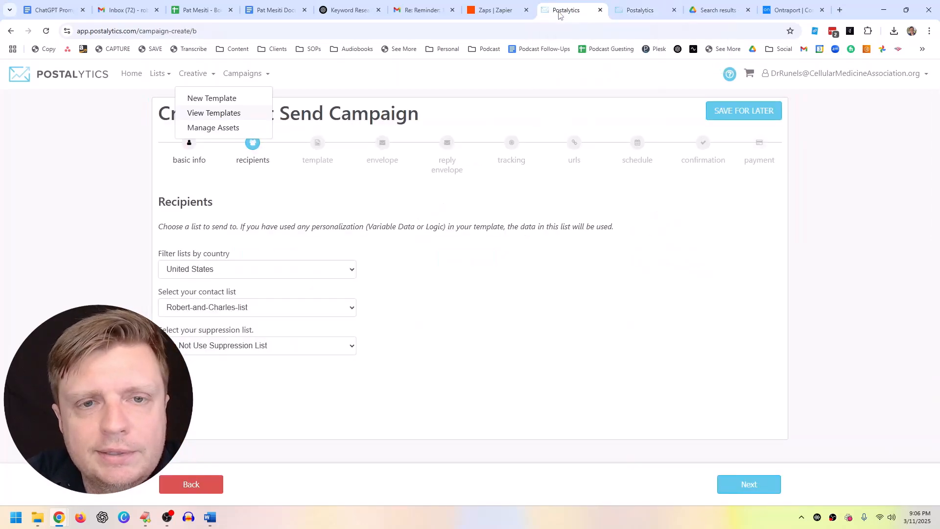
pyautogui.click(619, 11)
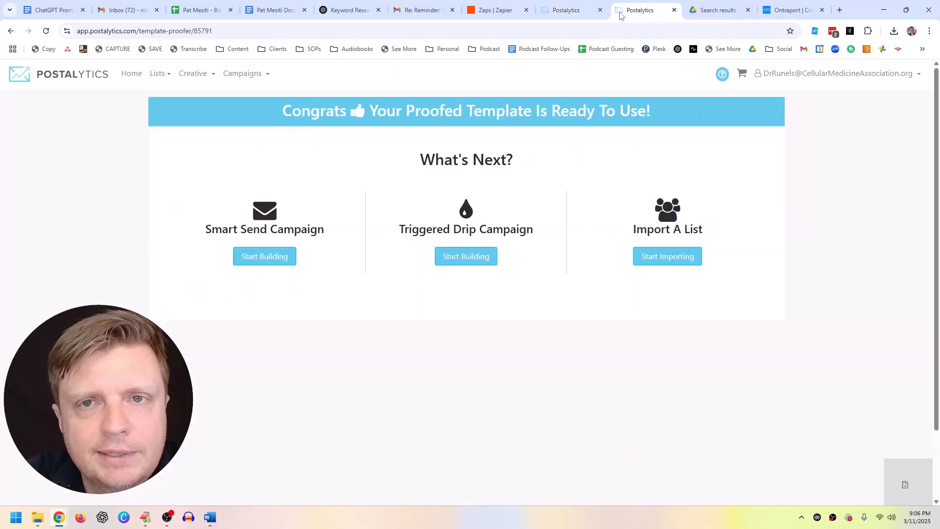
pyautogui.click(673, 10)
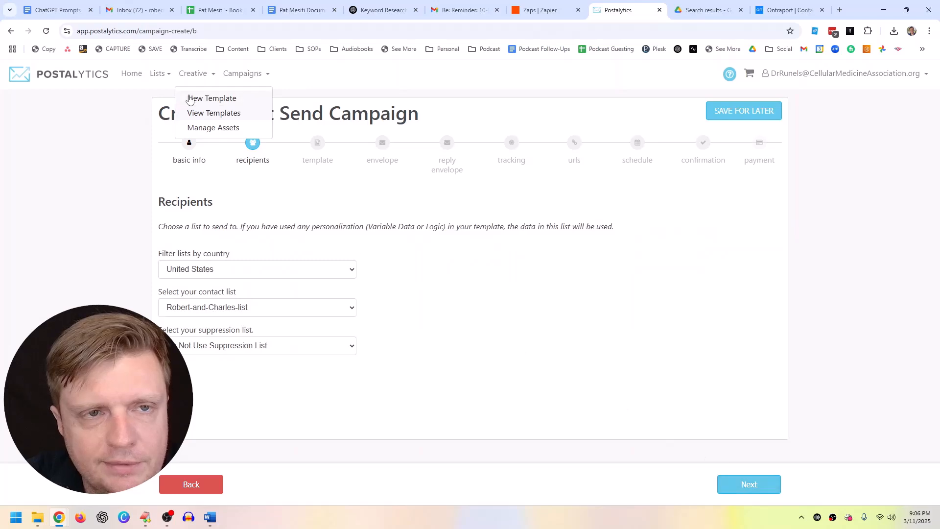
pyautogui.click(238, 75)
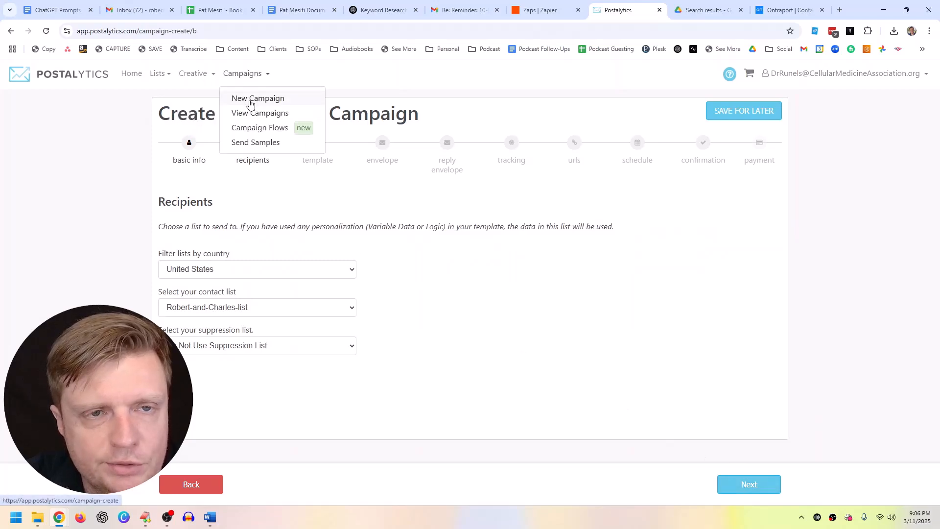
pyautogui.click(733, 485)
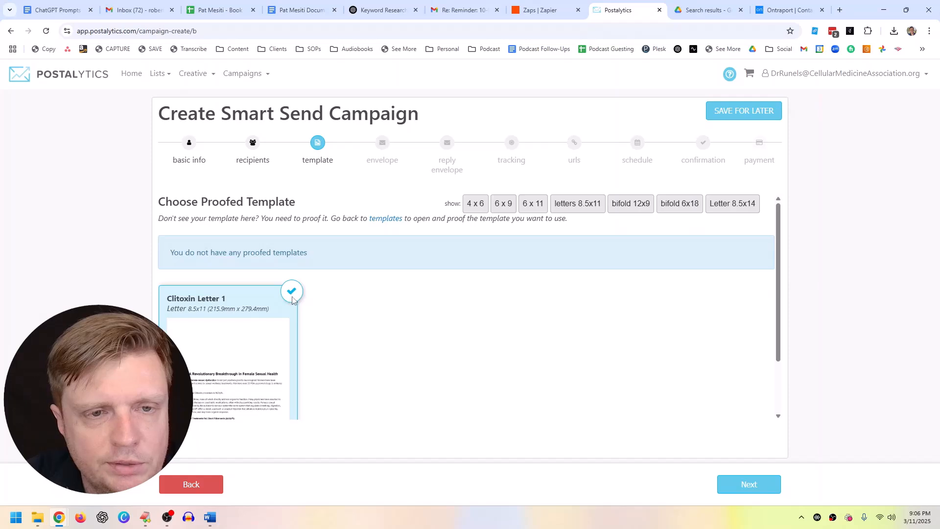
# Step: Advance the campaign past the envelope and tracking steps to scheduling
pyautogui.click(737, 484)
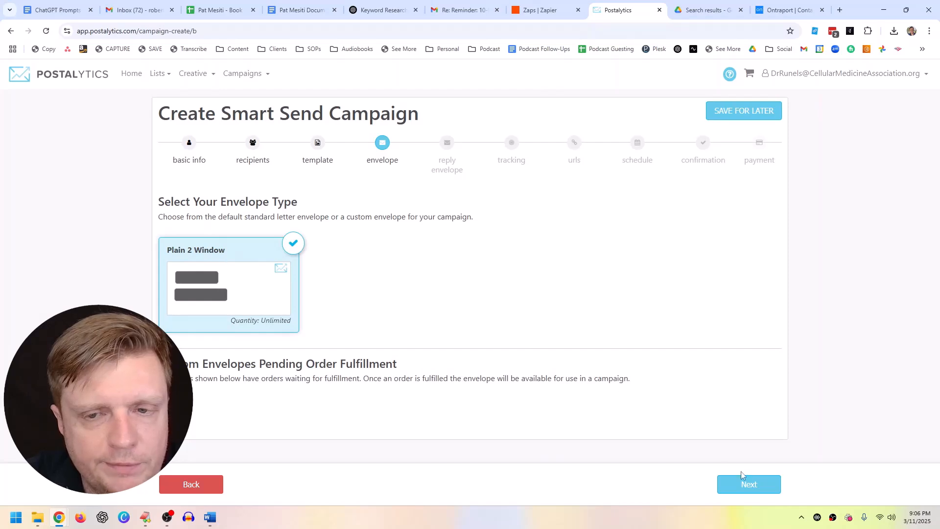
pyautogui.click(759, 484)
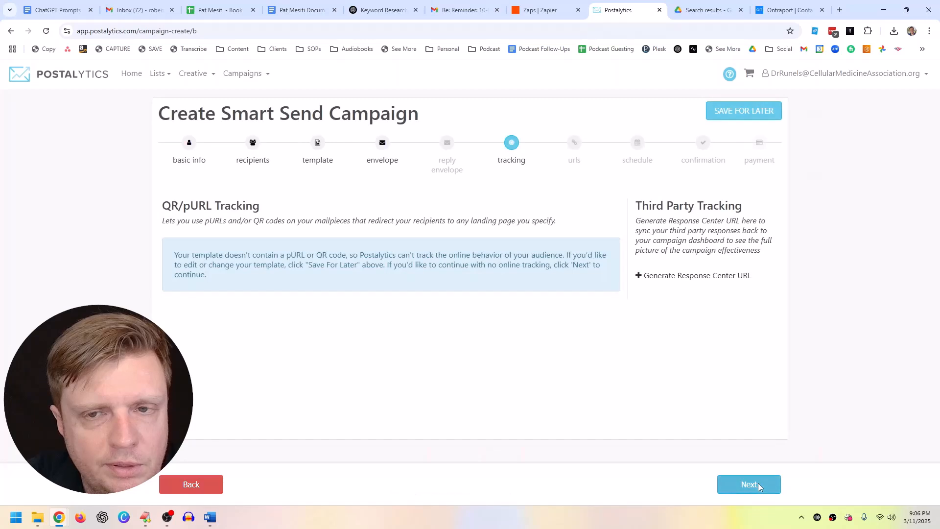
pyautogui.click(758, 484)
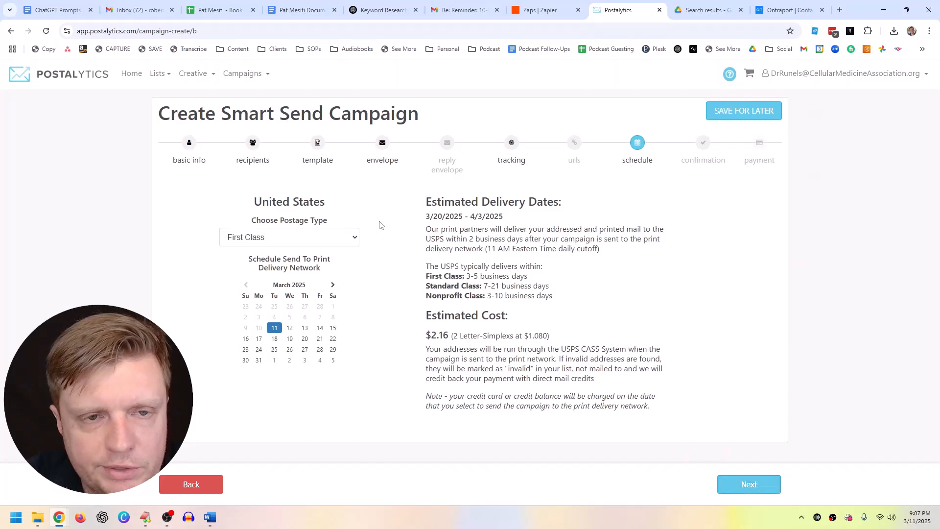
# Step: Compare Standard postage, switch back to First Class, and continue to setup confirmation
pyautogui.click(309, 240)
pyautogui.click(299, 263)
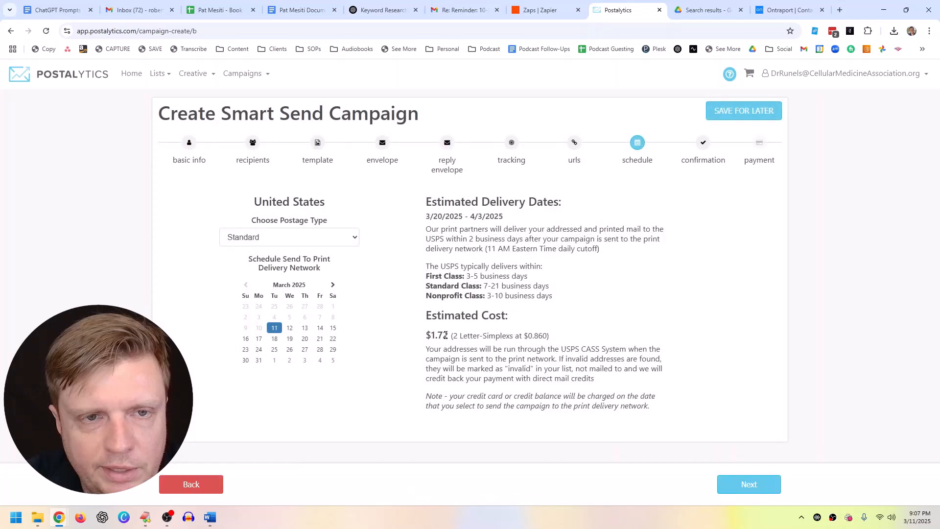
pyautogui.click(307, 241)
pyautogui.click(304, 251)
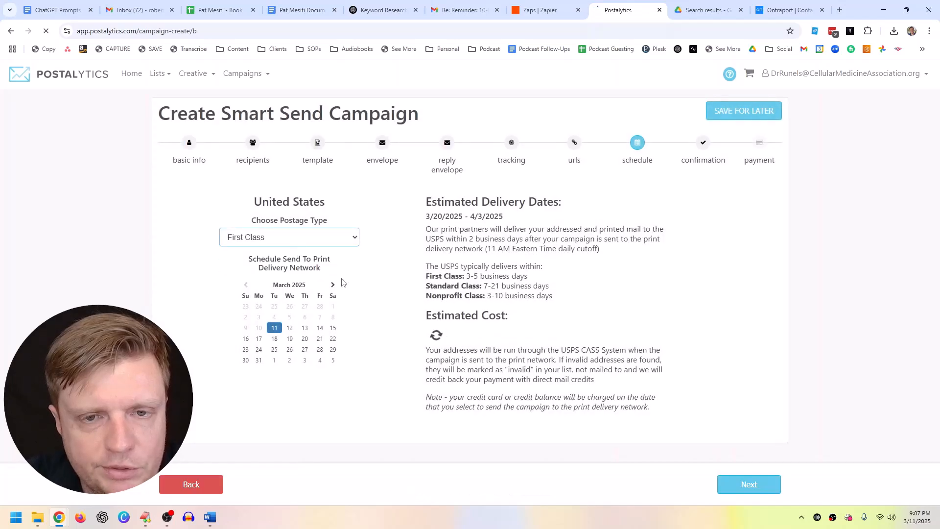
pyautogui.click(763, 485)
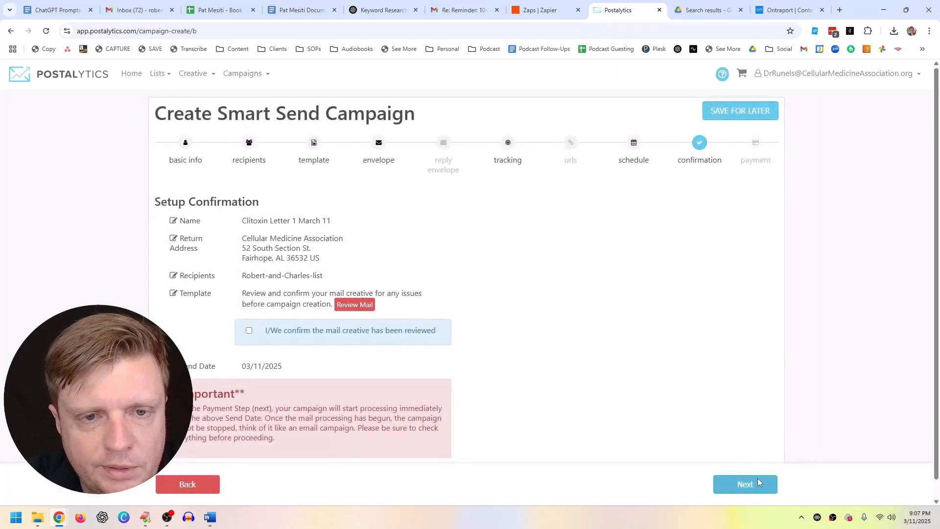
# Step: Review the schedule and confirmation steps, then save the campaign for later as a draft
pyautogui.scroll(-1, 543, 349)
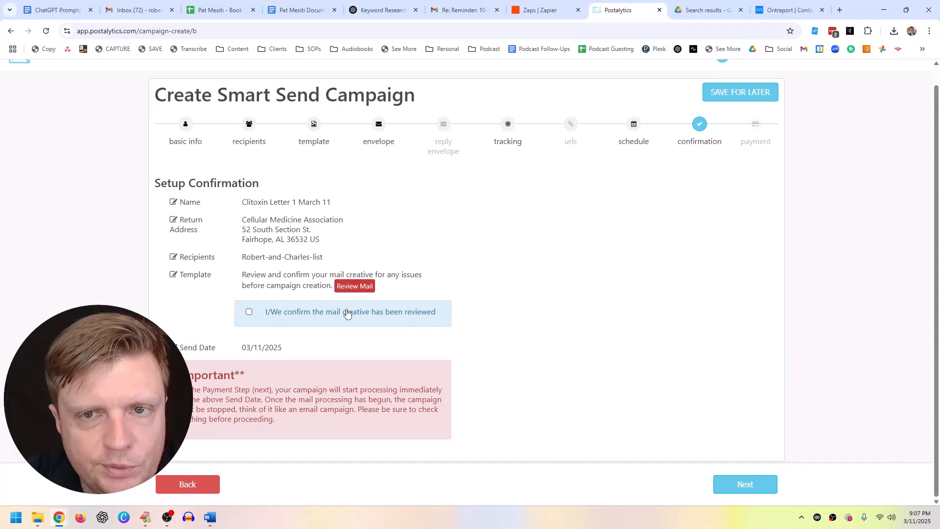
pyautogui.click(186, 483)
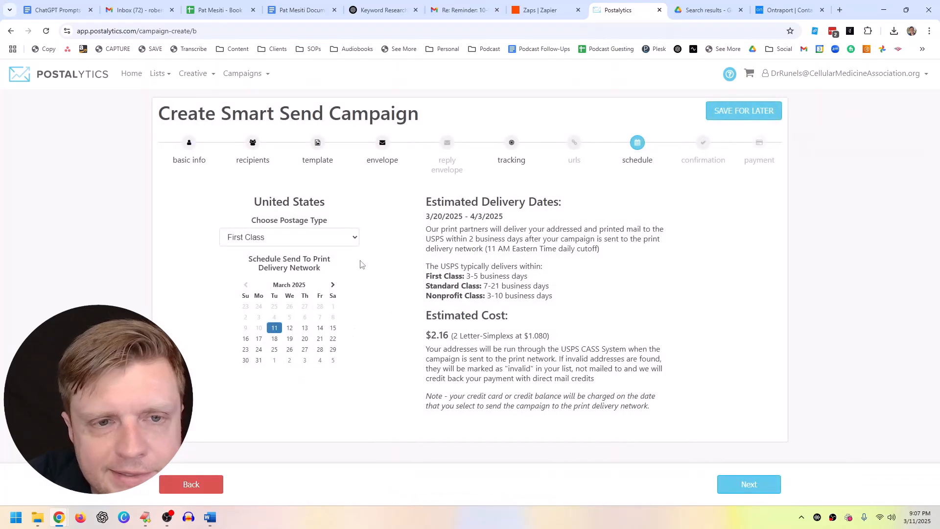
pyautogui.click(753, 483)
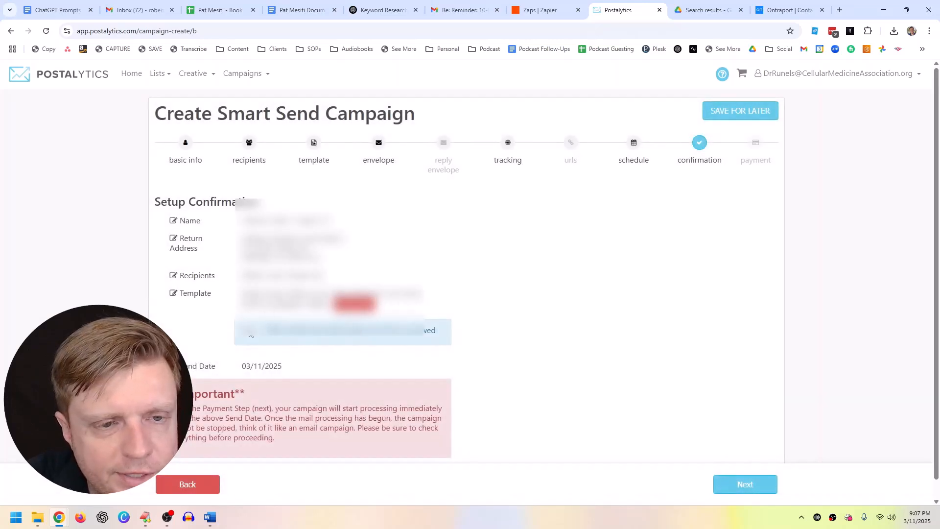
pyautogui.scroll(-1, 252, 336)
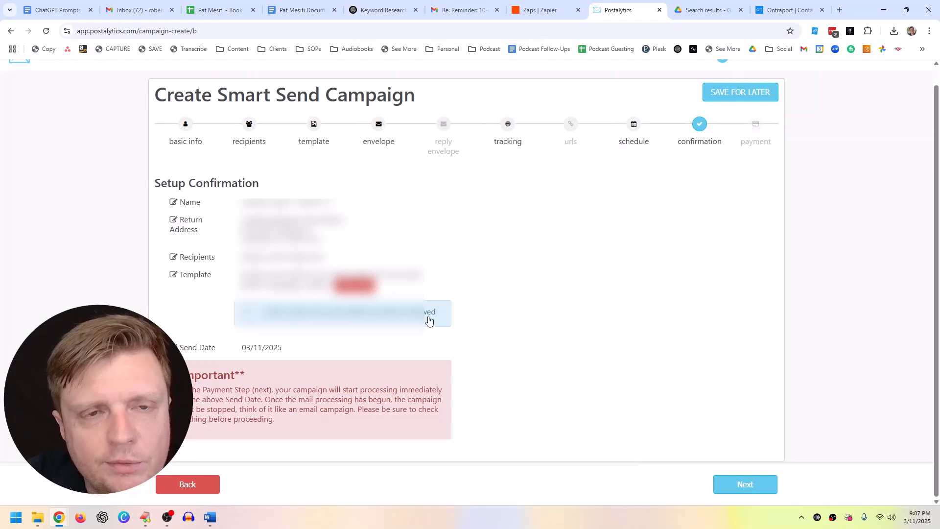
pyautogui.scroll(1, 735, 120)
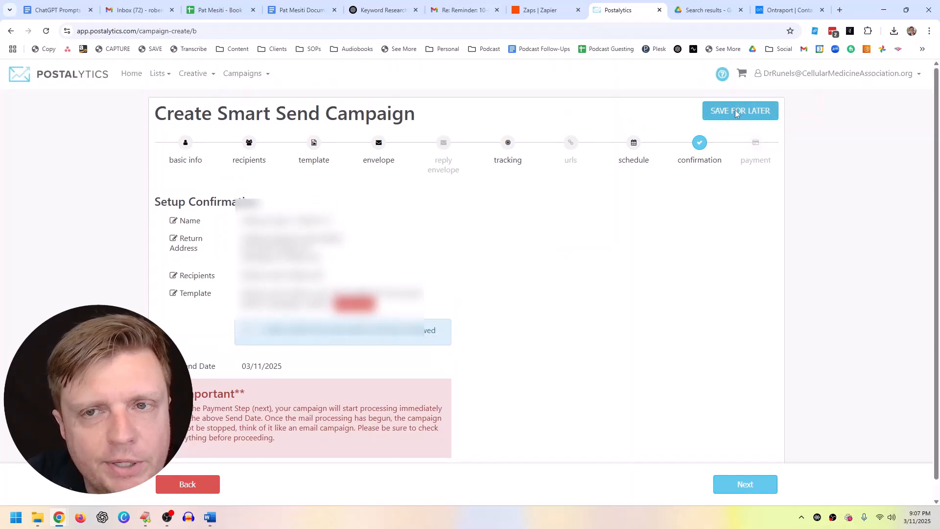
pyautogui.click(737, 112)
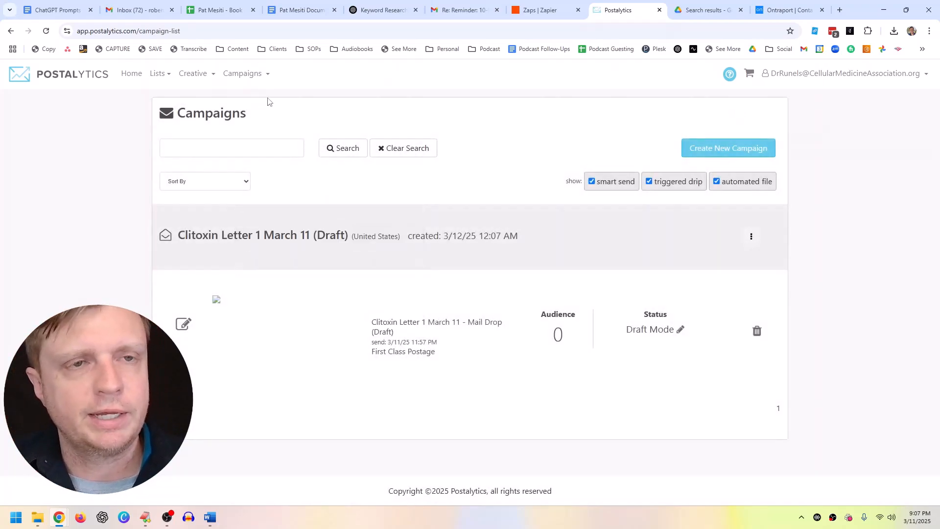
# Step: Create a new editor template of type Postcards, size 6" X 9" landscape, and start editing
pyautogui.click(201, 78)
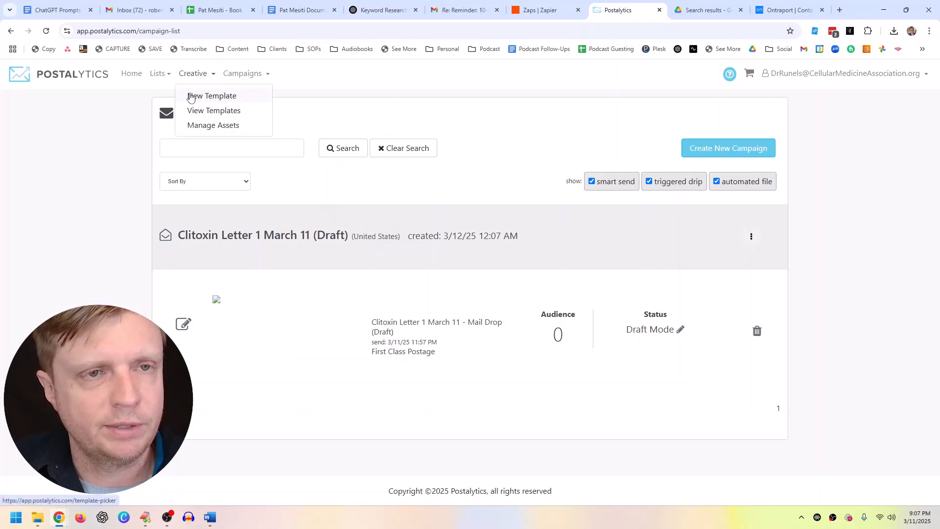
pyautogui.click(191, 97)
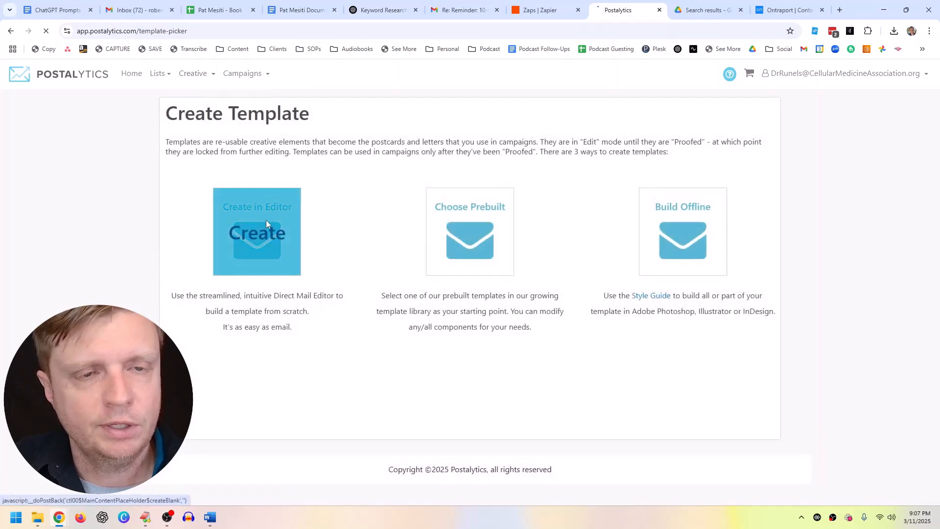
pyautogui.click(266, 219)
pyautogui.click(365, 201)
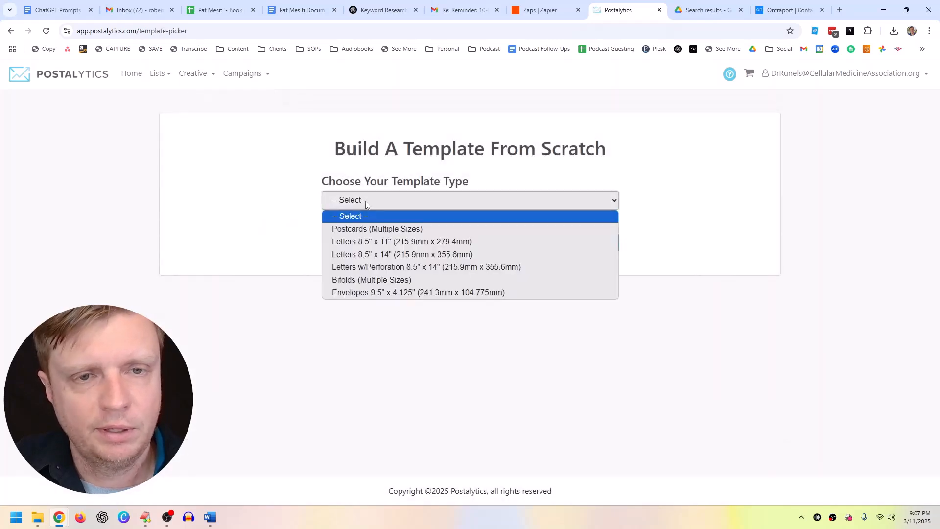
pyautogui.click(374, 228)
pyautogui.click(365, 247)
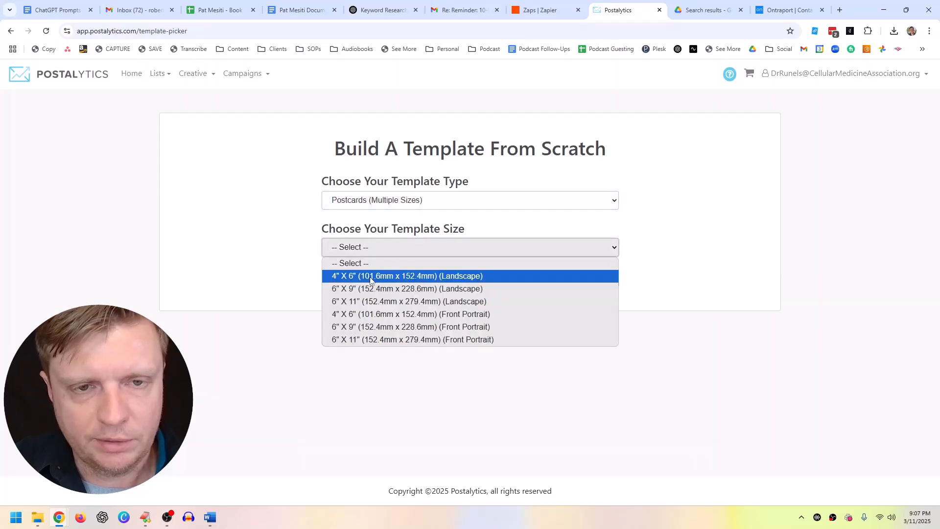
pyautogui.click(374, 289)
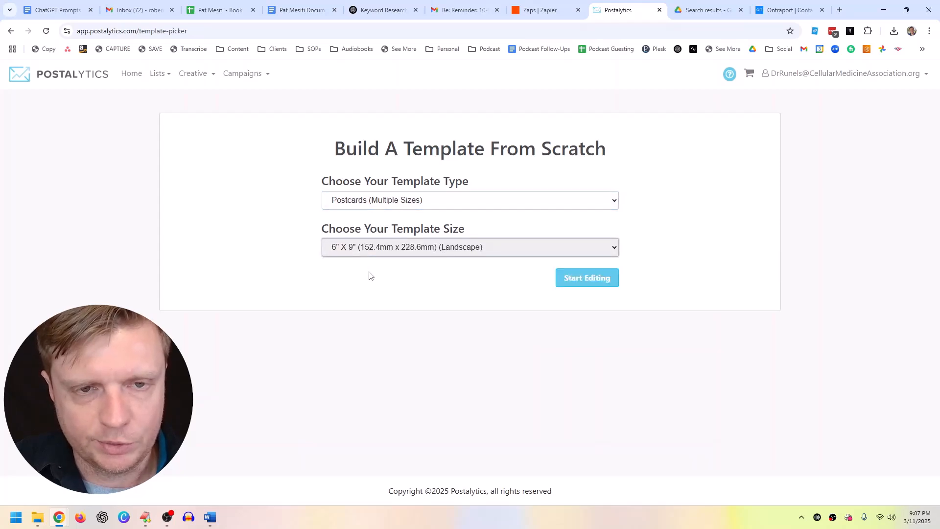
pyautogui.click(597, 285)
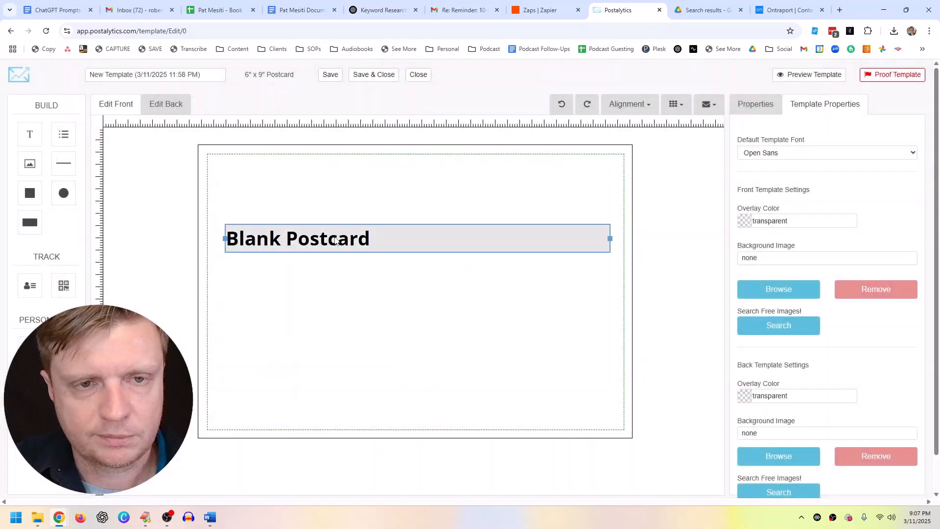
# Step: Add an image placeholder to the front of the blank postcard
pyautogui.click(383, 239)
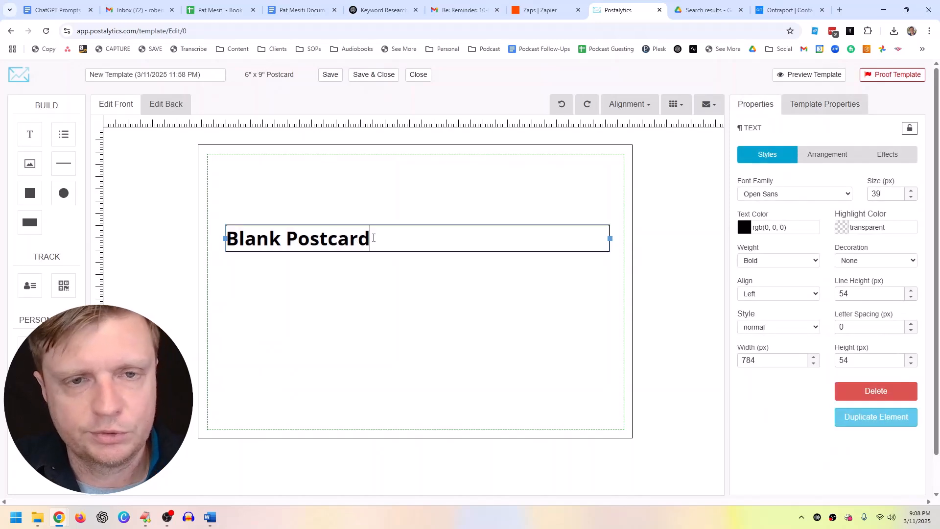
pyautogui.moveTo(374, 238); pyautogui.dragTo(225, 239)
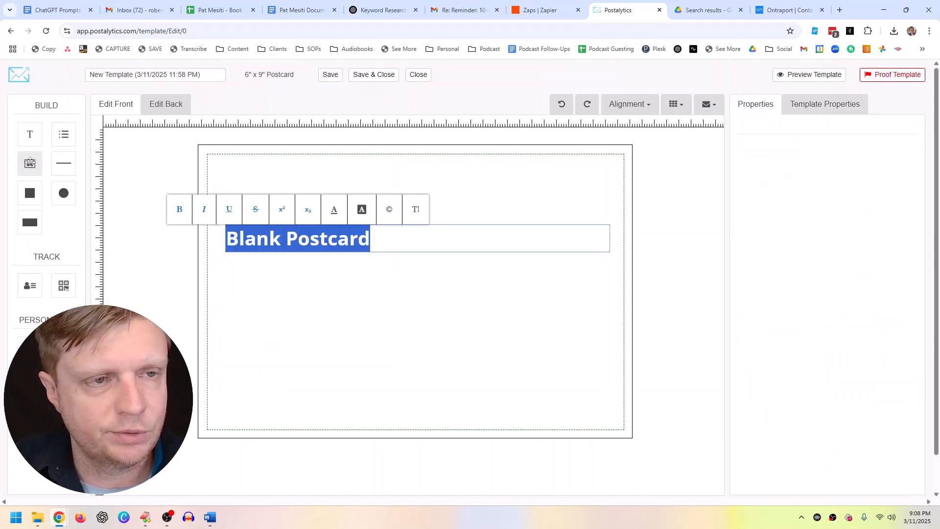
pyautogui.click(30, 163)
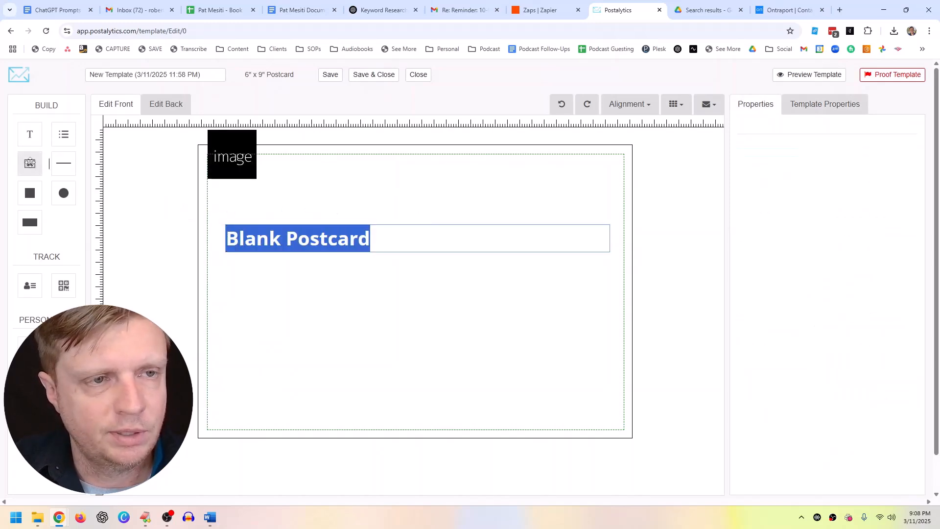
# Step: Go to canva.com in a new browser tab
pyautogui.click(839, 10)
pyautogui.write('canva.com')
pyautogui.press('Return')
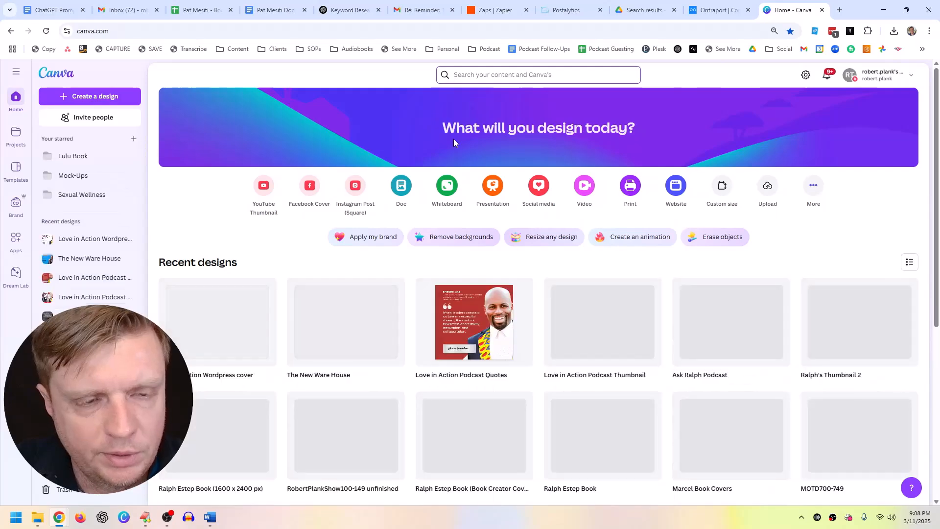
# Step: Scroll Canva's recent designs and open the 'reclaim your pleasure' design
pyautogui.scroll(-6, 490, 260)
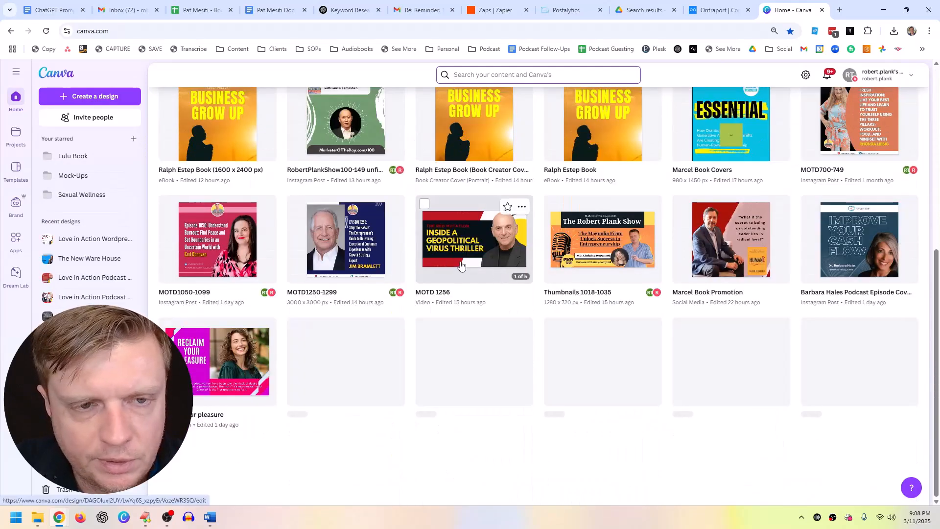
pyautogui.scroll(-1, 451, 272)
pyautogui.click(441, 278)
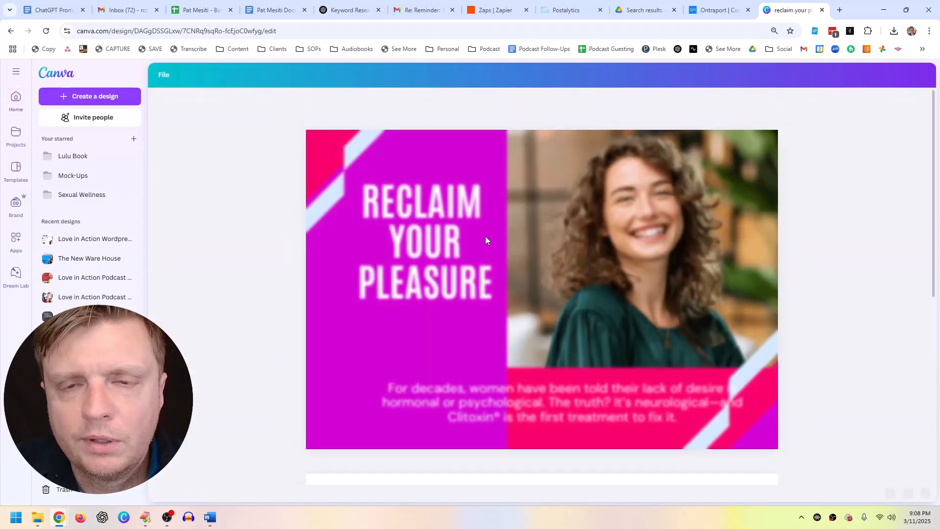
# Step: Open the design for editing and download only Page 1 – Front as a PNG
pyautogui.scroll(-5, 539, 325)
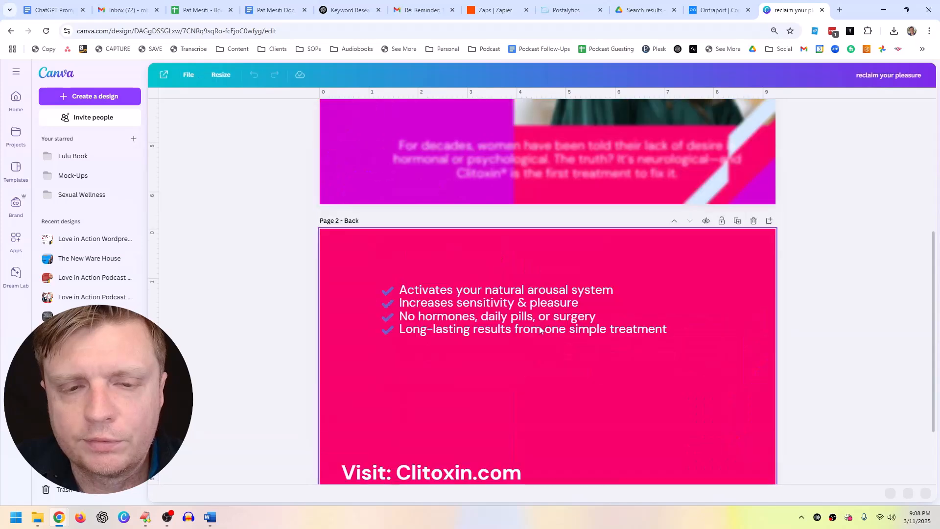
pyautogui.scroll(-2, 503, 325)
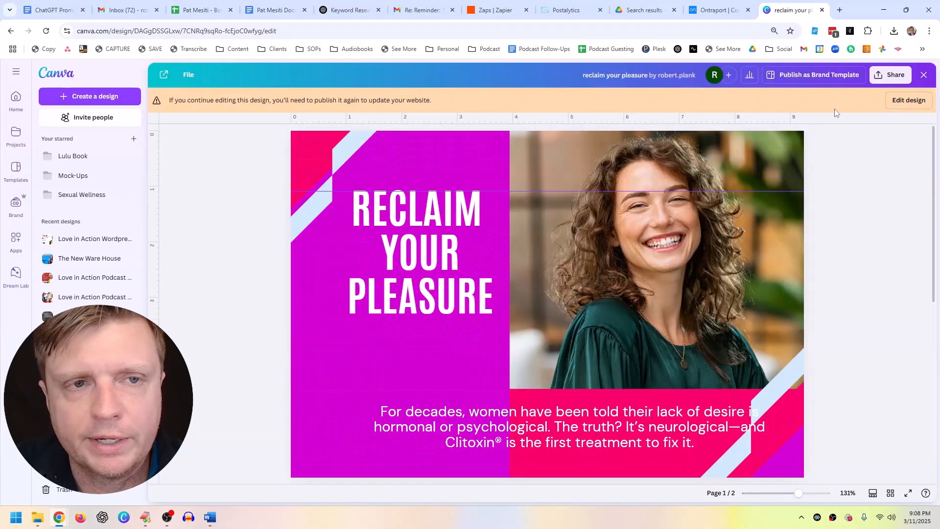
pyautogui.click(907, 100)
pyautogui.click(893, 75)
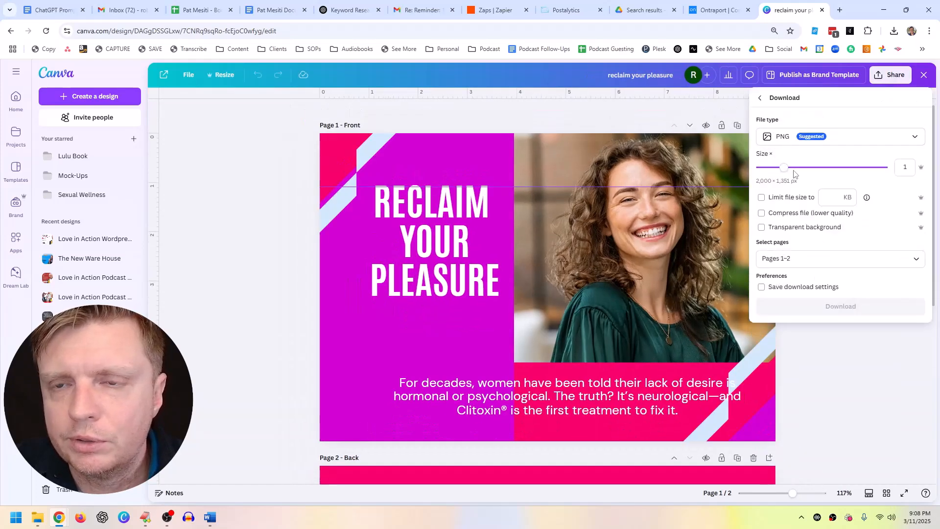
pyautogui.click(910, 264)
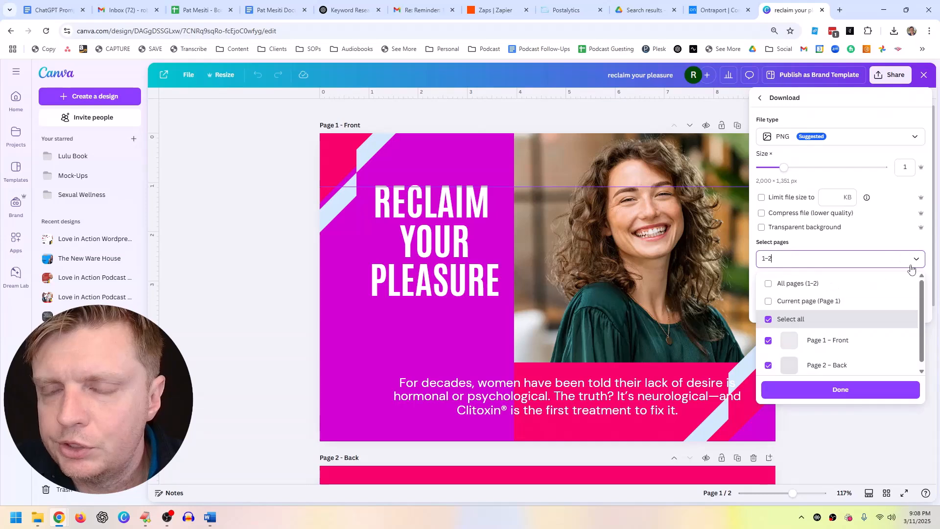
pyautogui.click(802, 261)
pyautogui.click(785, 321)
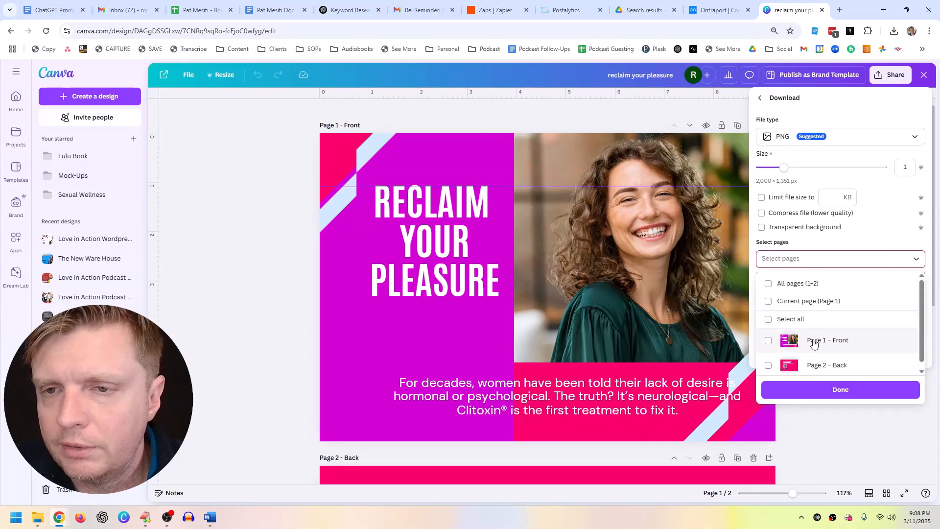
pyautogui.click(828, 365)
pyautogui.click(841, 389)
pyautogui.click(819, 309)
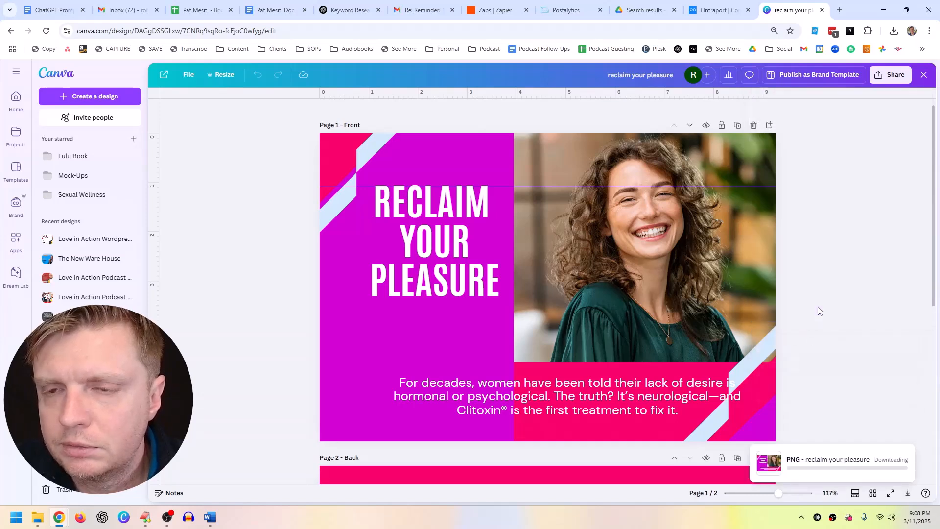
# Step: Set the PNG download to include only Page 2 – Back
pyautogui.click(893, 75)
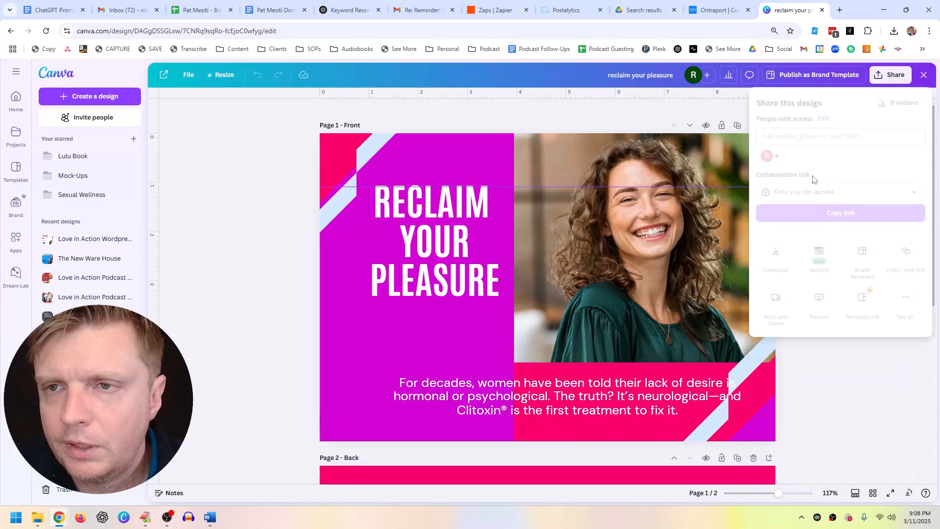
pyautogui.click(776, 250)
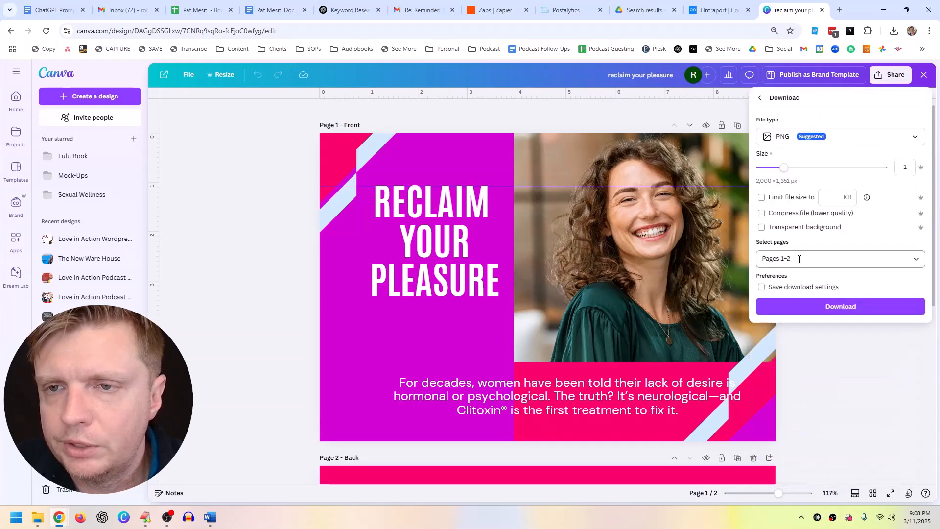
pyautogui.click(823, 259)
pyautogui.click(769, 320)
pyautogui.click(770, 368)
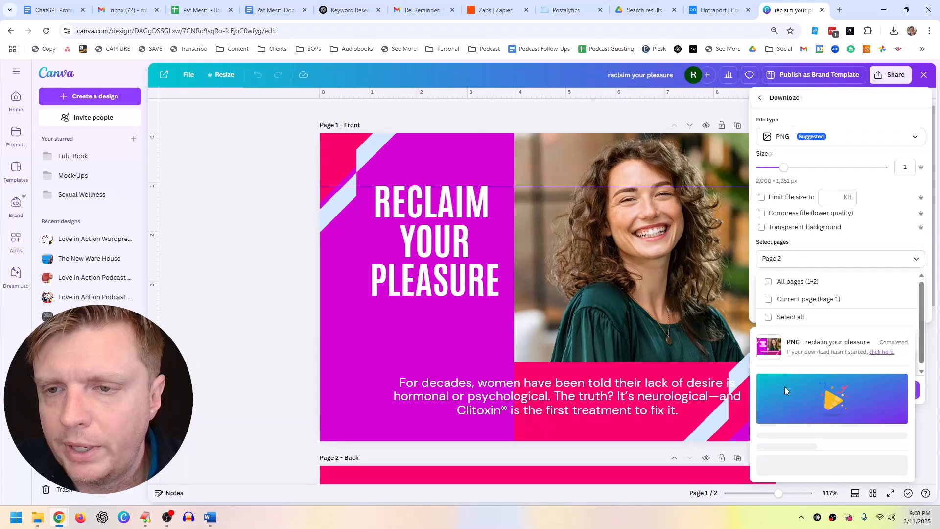
pyautogui.click(788, 390)
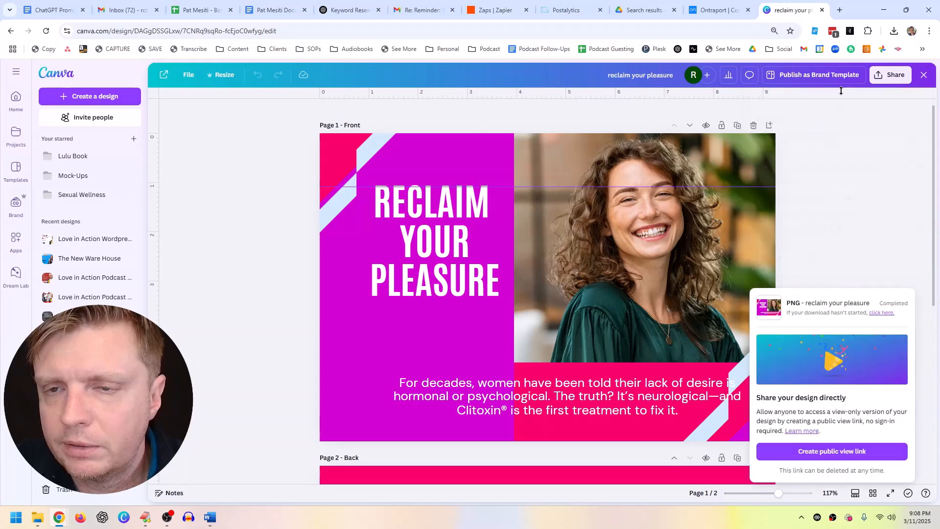
# Step: Reselect only Page 2 – Back and download it as a PNG
pyautogui.click(890, 75)
pyautogui.click(776, 250)
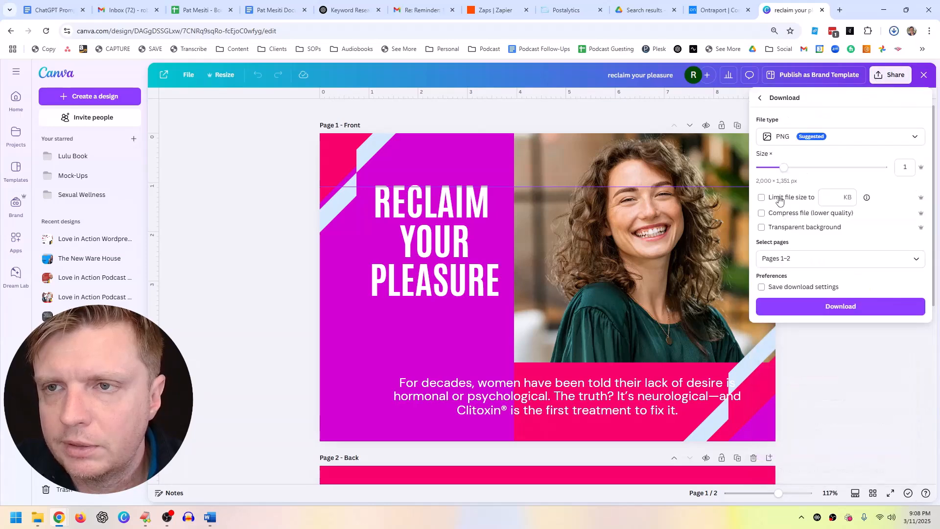
pyautogui.click(823, 259)
pyautogui.click(769, 320)
pyautogui.click(770, 320)
pyautogui.click(815, 368)
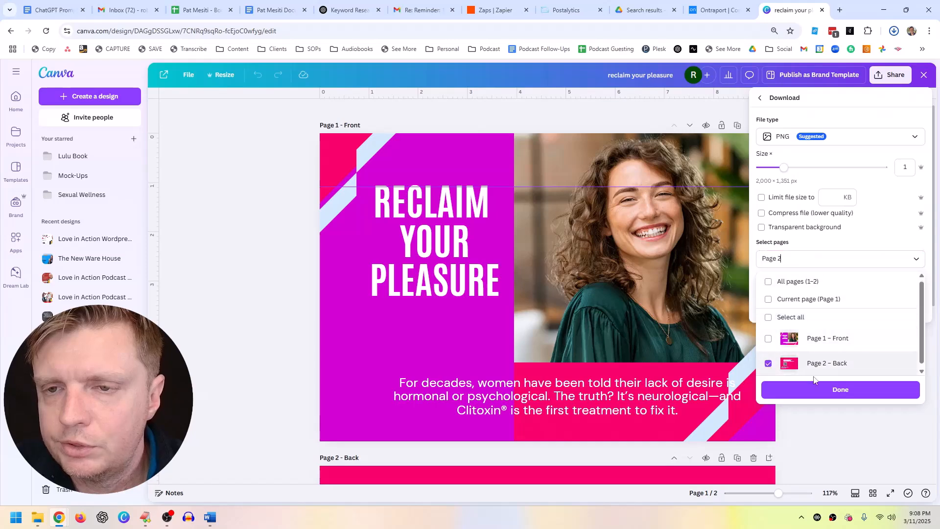
pyautogui.click(816, 389)
pyautogui.click(815, 307)
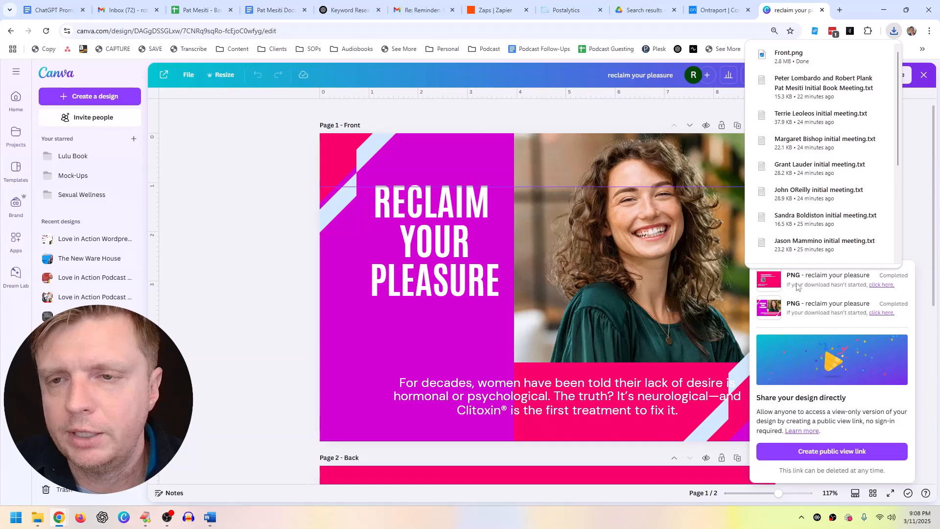
pyautogui.click(913, 185)
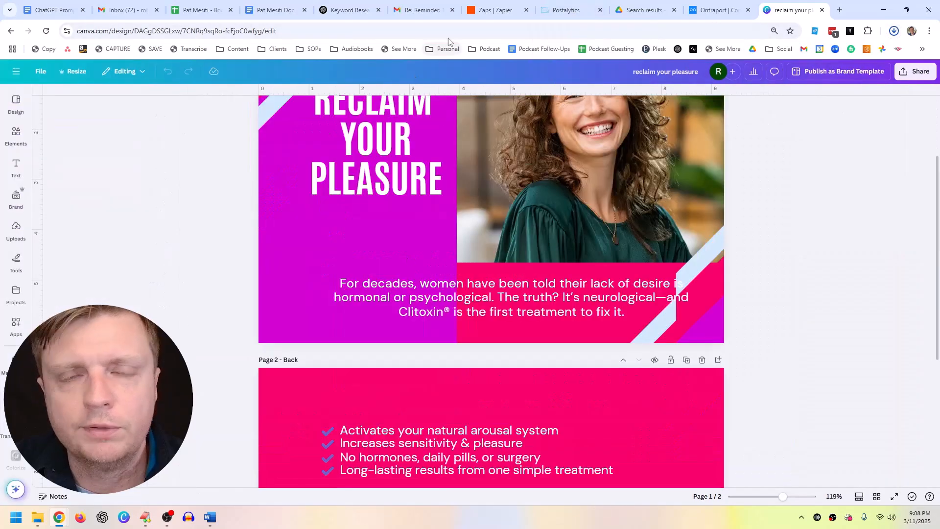
# Step: Delete the Blank Postcard text box and placeholder image from the front
pyautogui.click(568, 10)
pyautogui.click(468, 241)
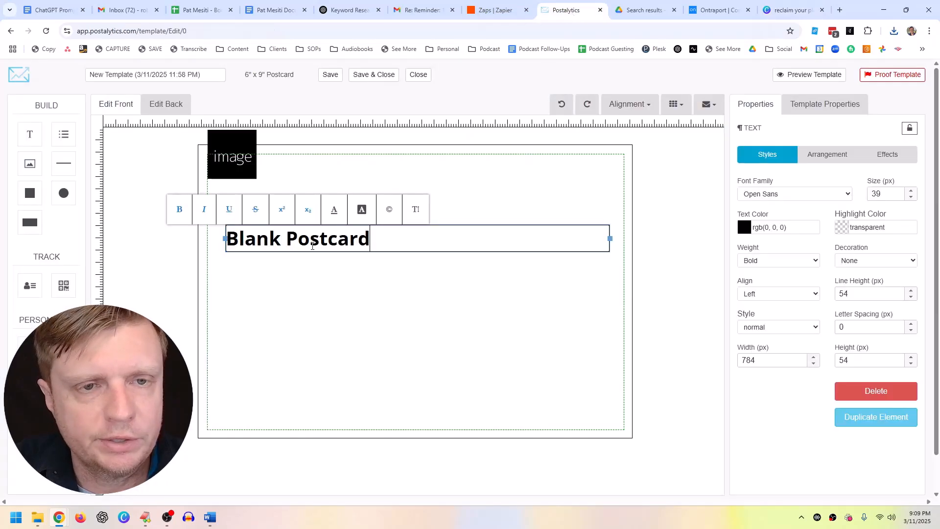
pyautogui.click(337, 249)
pyautogui.press('Delete')
pyautogui.click(239, 143)
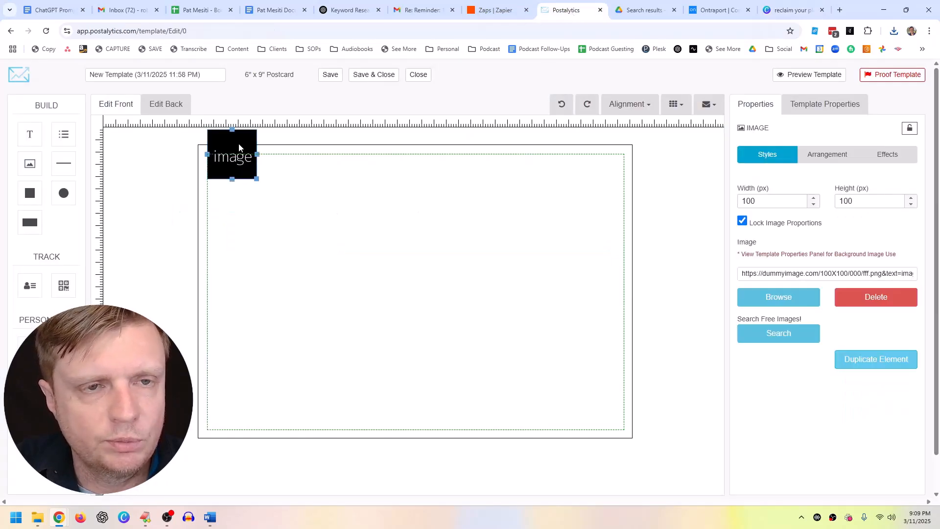
pyautogui.moveTo(239, 143); pyautogui.dragTo(235, 152)
pyautogui.press('Delete')
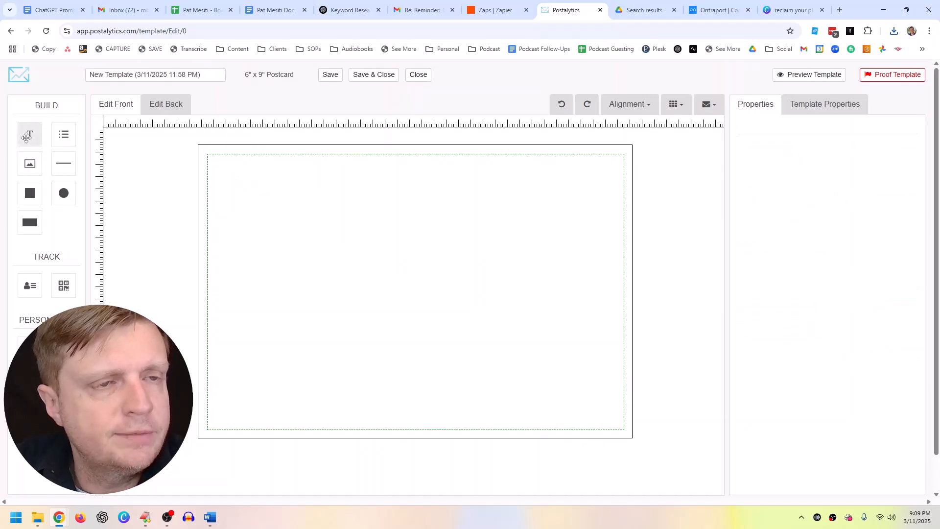
# Step: Add an image element, upload Front.png, and place it on the front
pyautogui.click(27, 165)
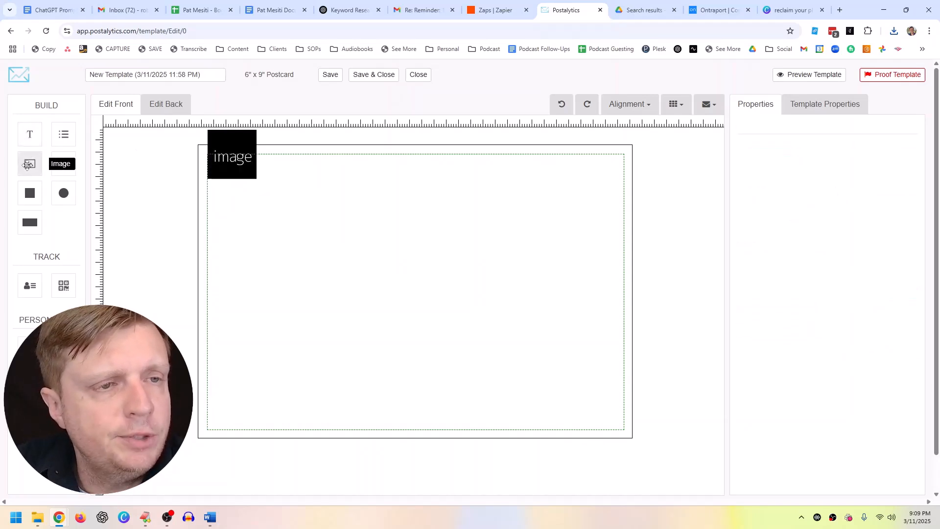
pyautogui.doubleClick(224, 140)
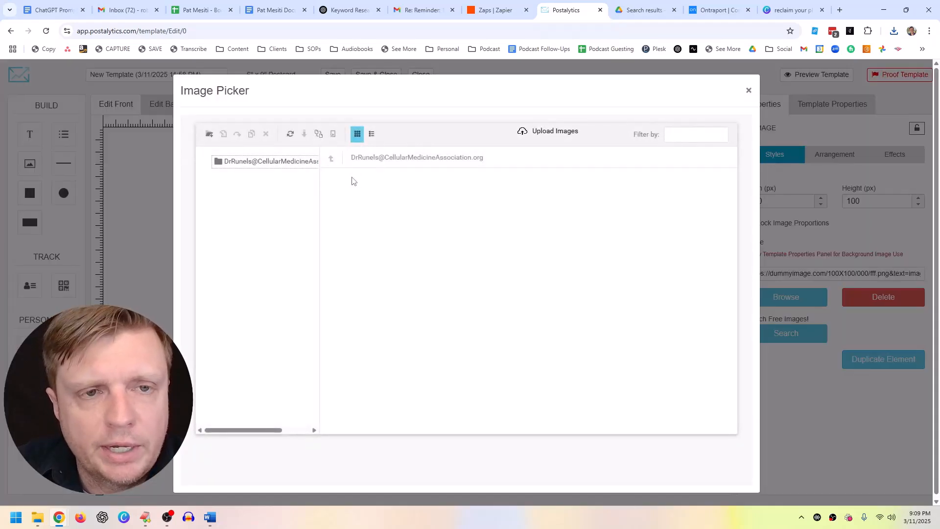
pyautogui.click(547, 136)
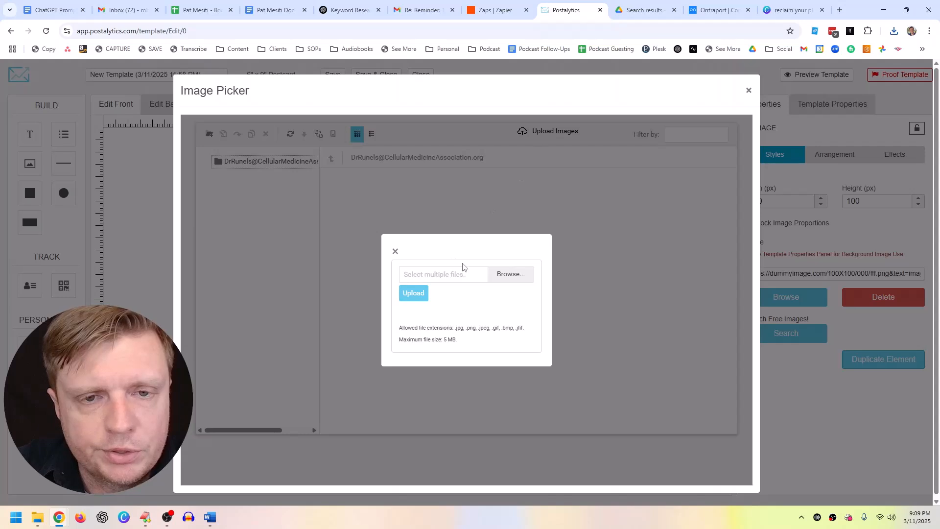
pyautogui.click(510, 276)
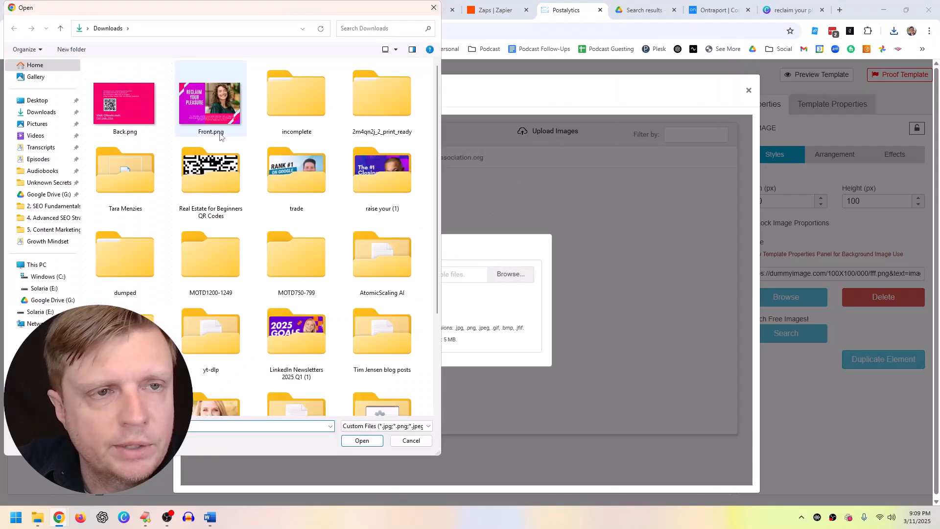
pyautogui.doubleClick(212, 116)
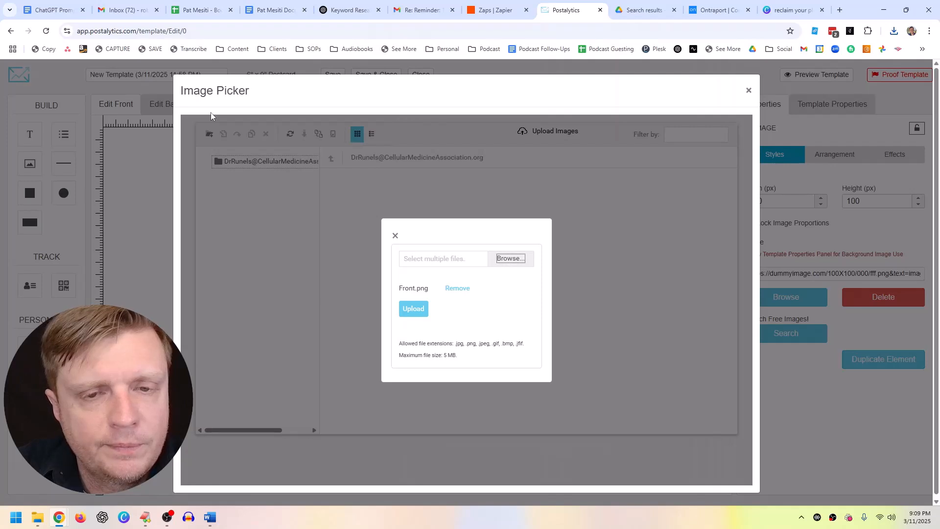
pyautogui.click(418, 315)
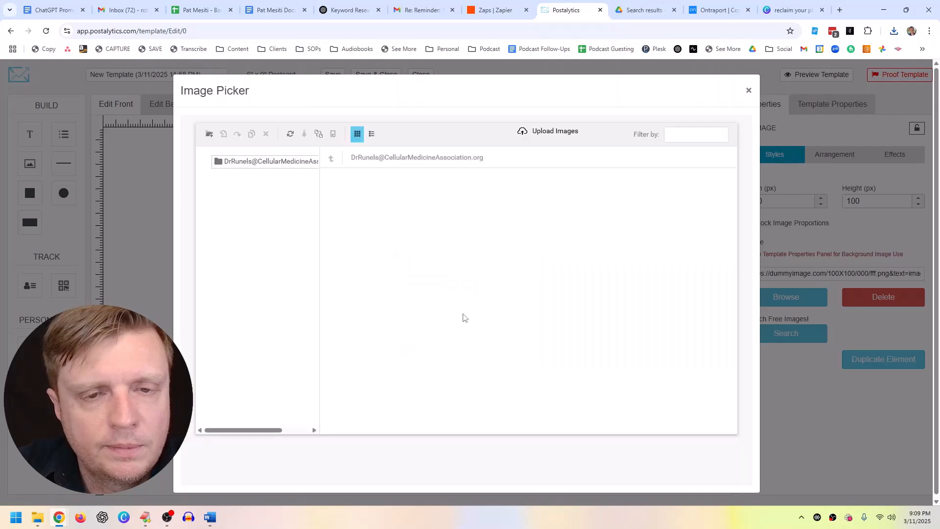
pyautogui.click(339, 189)
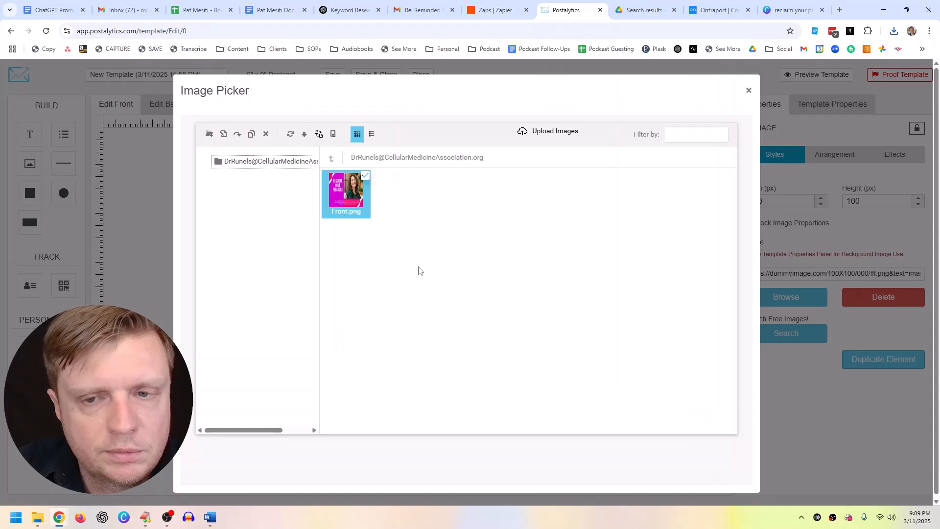
pyautogui.doubleClick(354, 202)
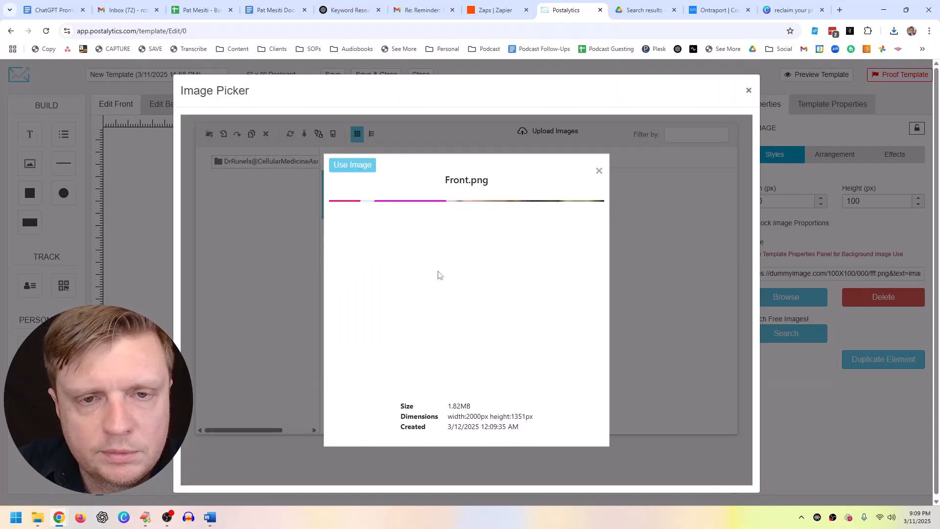
pyautogui.click(352, 167)
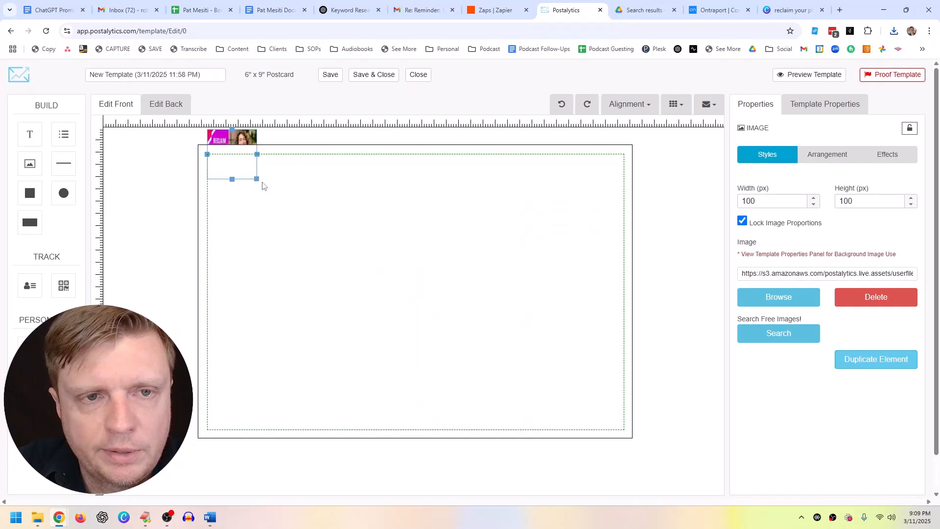
# Step: Unlock proportions and stretch Front.png to fill the front, then switch to the back
pyautogui.moveTo(246, 170); pyautogui.dragTo(240, 188)
pyautogui.click(248, 195)
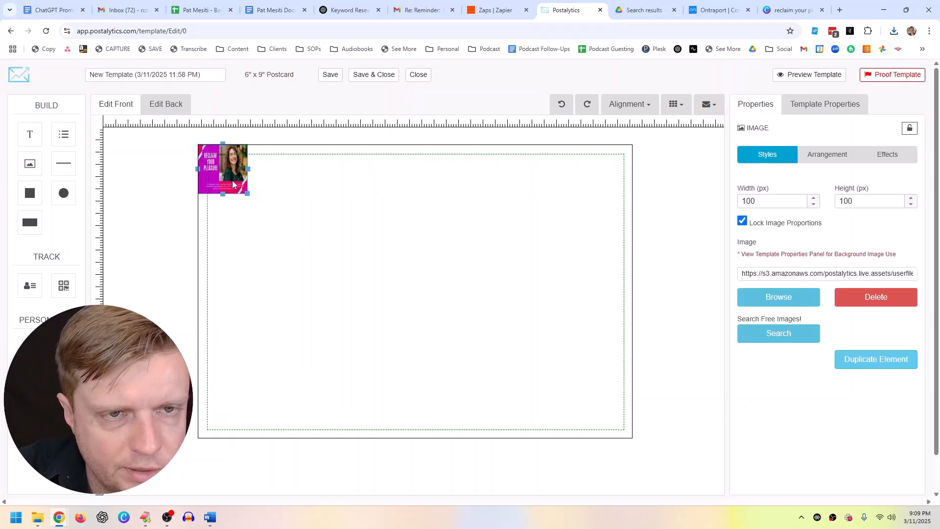
pyautogui.click(743, 222)
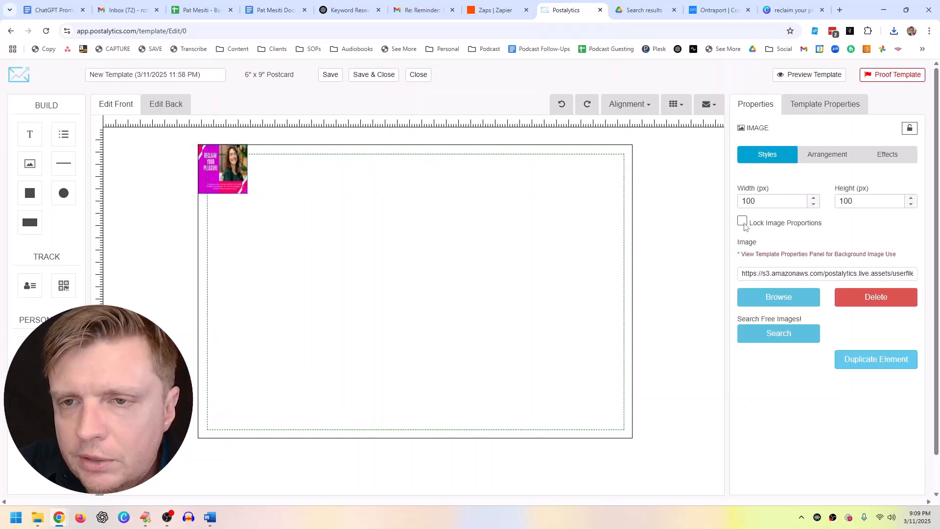
pyautogui.moveTo(246, 187); pyautogui.dragTo(632, 436)
pyautogui.scroll(-1, 680, 361)
pyautogui.scroll(1, 680, 361)
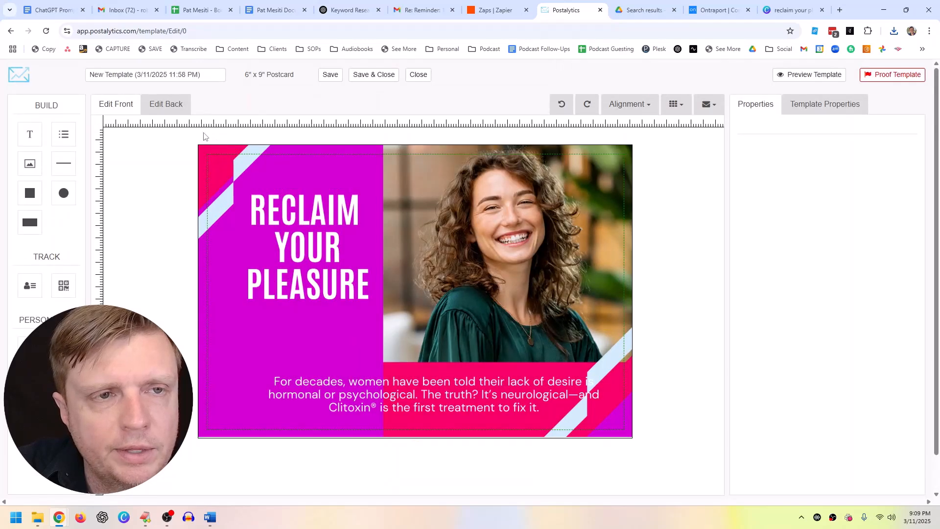
pyautogui.click(157, 103)
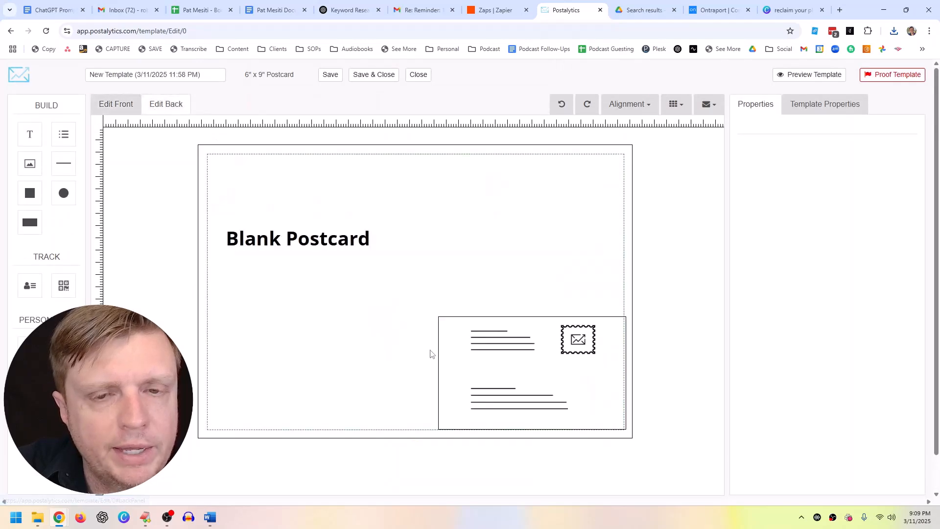
# Step: Delete the back's Blank Postcard text, add an image element, and upload Back.png
pyautogui.click(338, 239)
pyautogui.press('Delete')
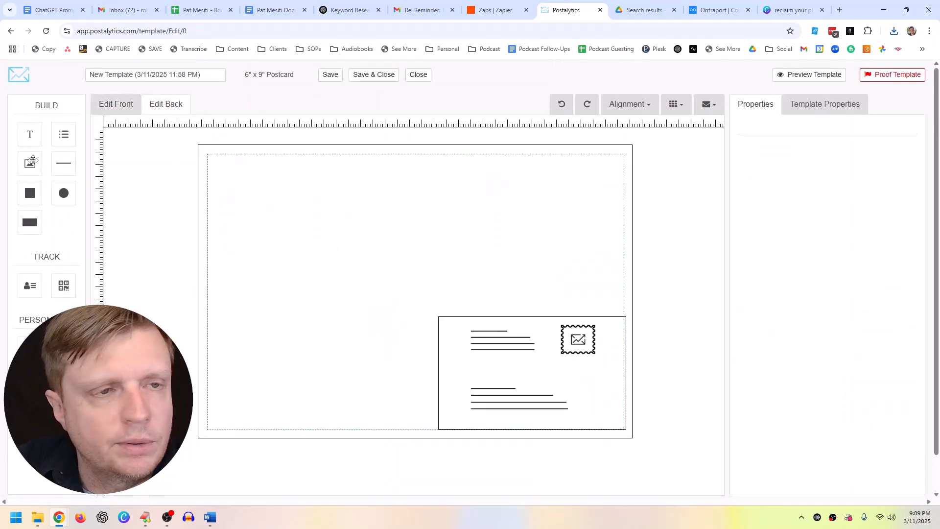
pyautogui.moveTo(33, 160); pyautogui.dragTo(231, 167)
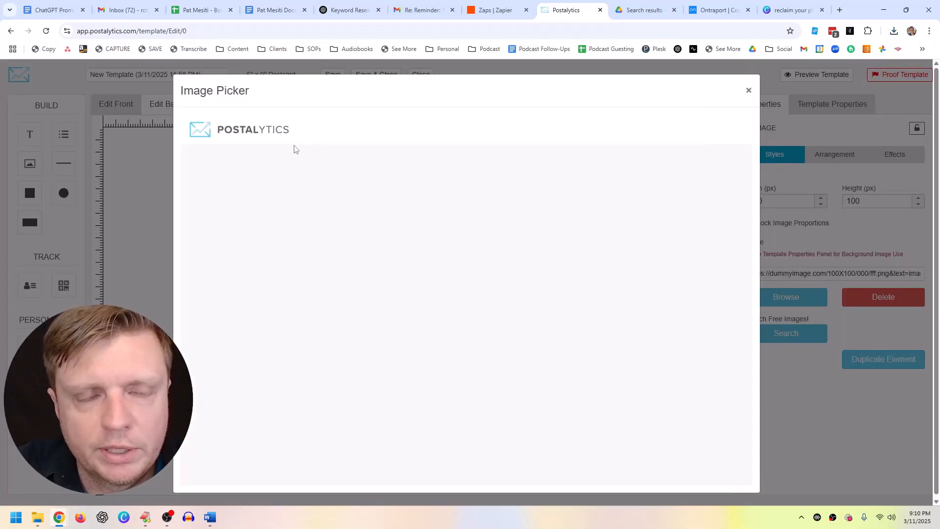
pyautogui.click(536, 131)
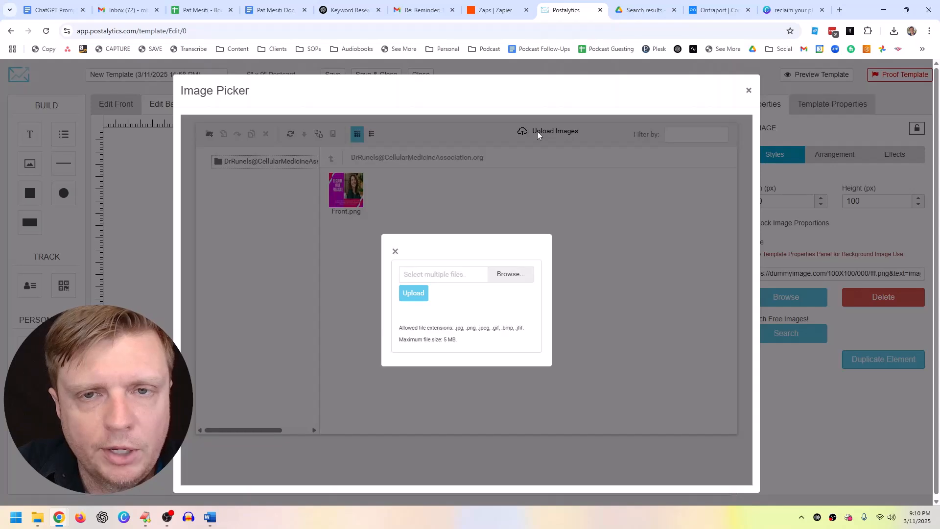
pyautogui.click(507, 276)
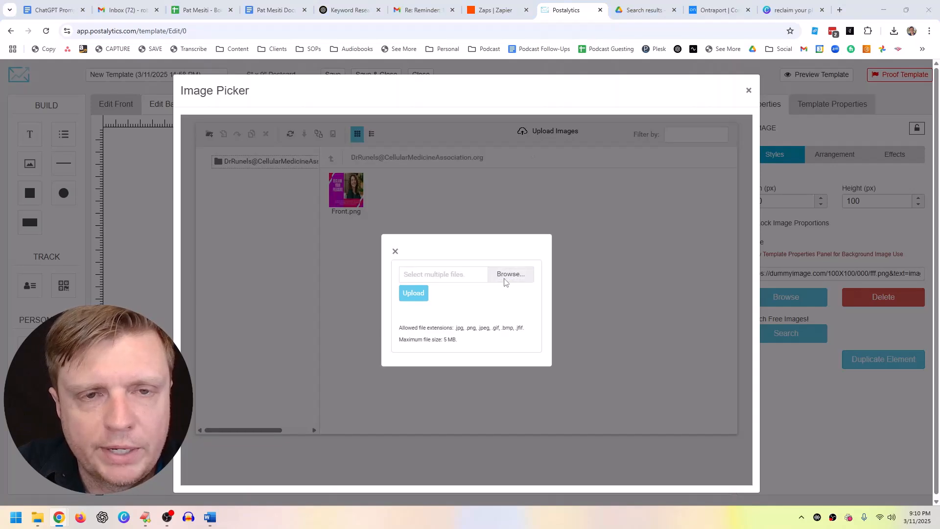
pyautogui.click(136, 98)
pyautogui.doubleClick(136, 98)
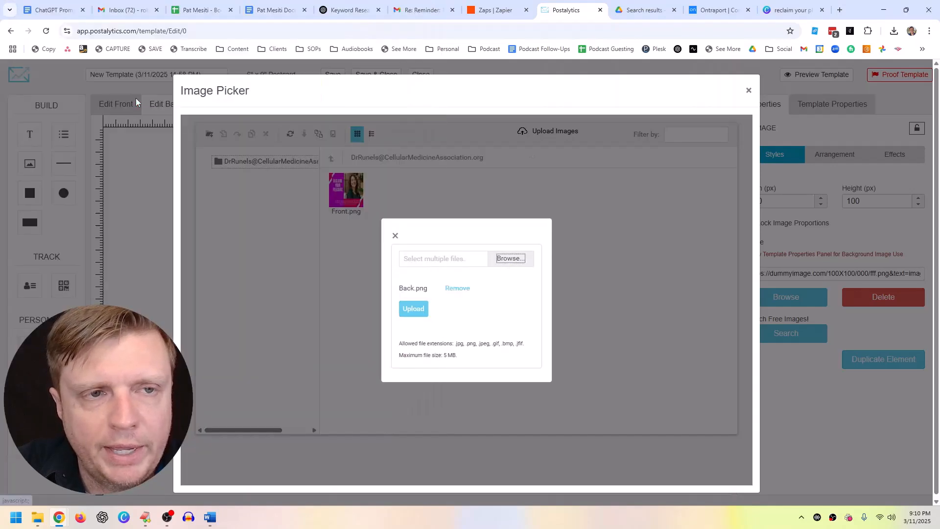
pyautogui.click(410, 310)
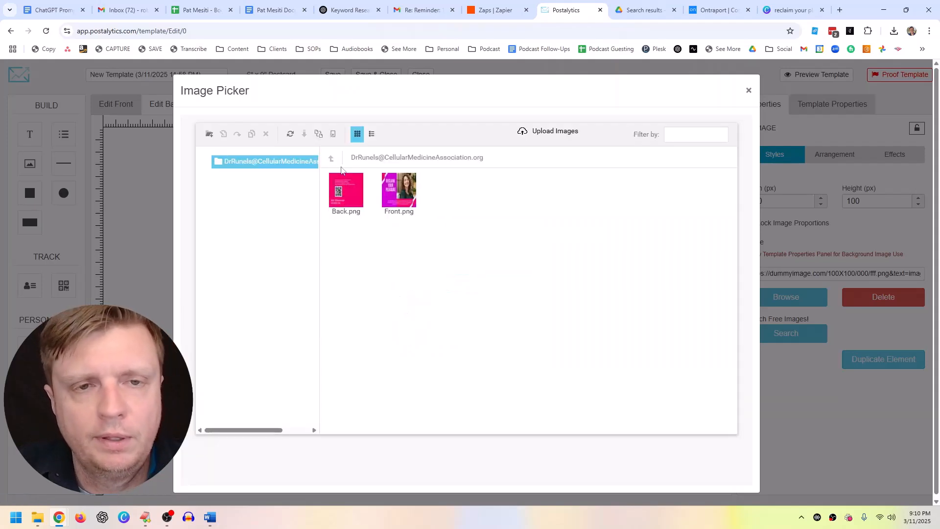
# Step: Place Back.png and stretch it without locked proportions to cover the whole back
pyautogui.doubleClick(345, 190)
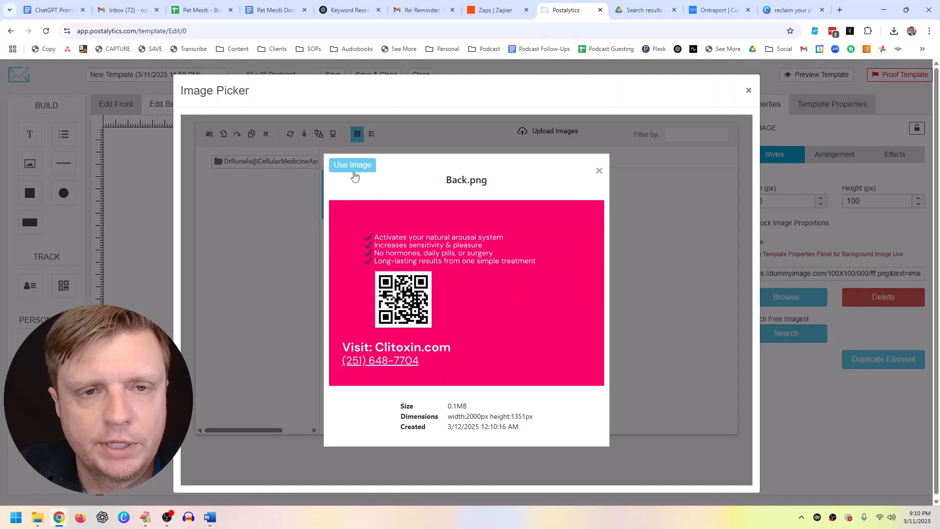
pyautogui.click(353, 167)
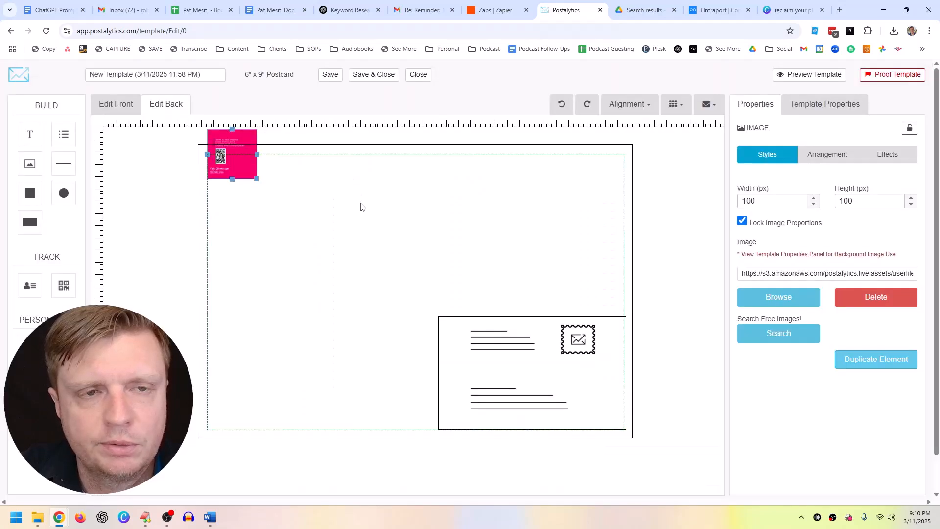
pyautogui.click(743, 221)
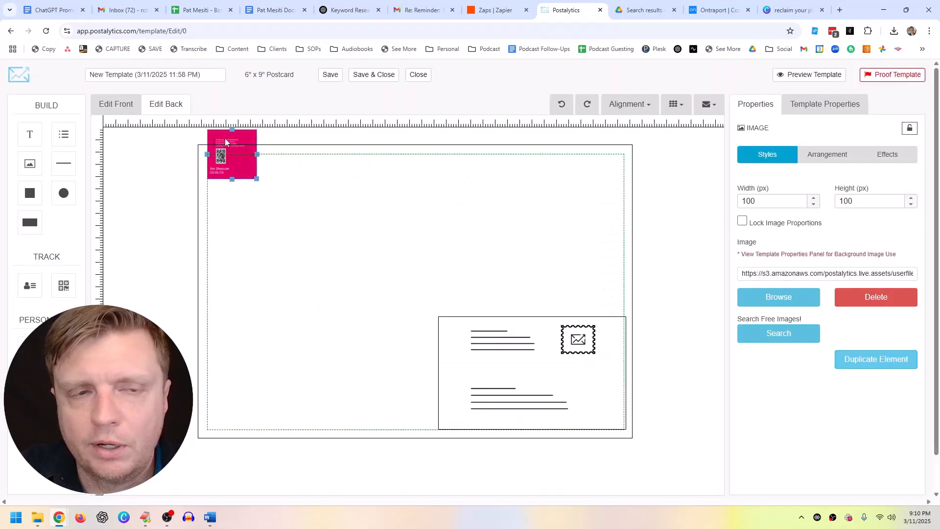
pyautogui.moveTo(237, 167); pyautogui.dragTo(632, 438)
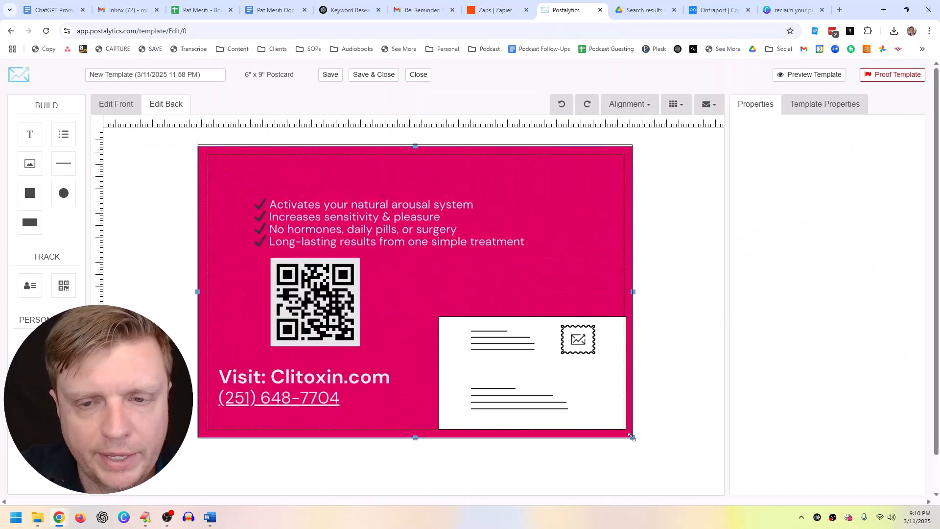
pyautogui.moveTo(210, 168); pyautogui.dragTo(210, 167)
pyautogui.moveTo(632, 439); pyautogui.dragTo(634, 440)
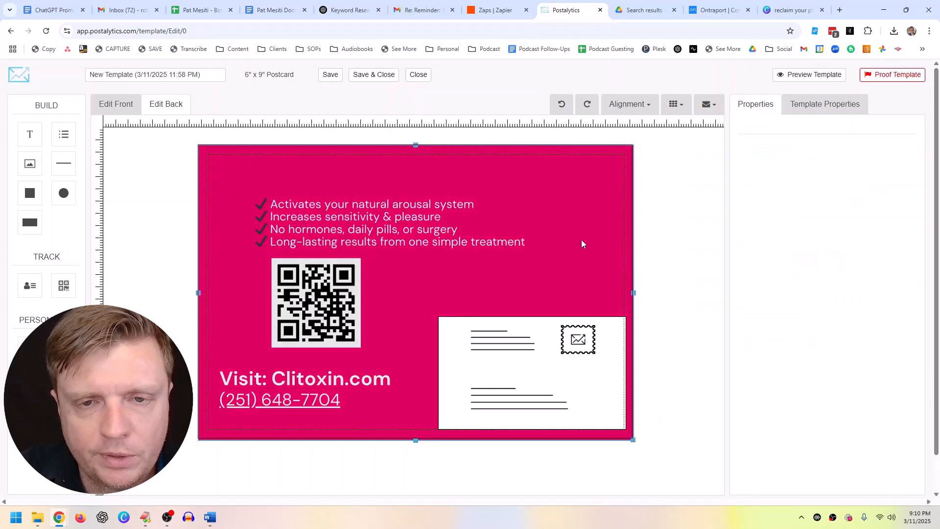
pyautogui.click(156, 200)
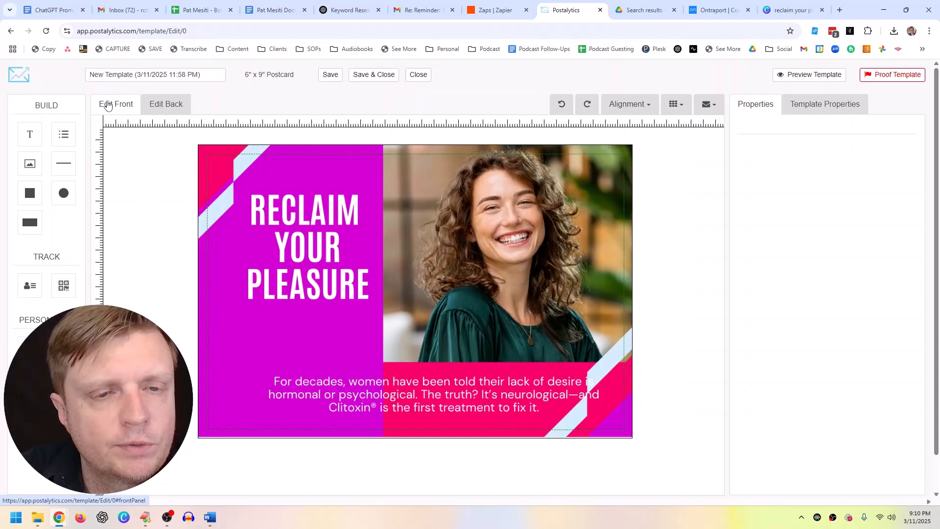
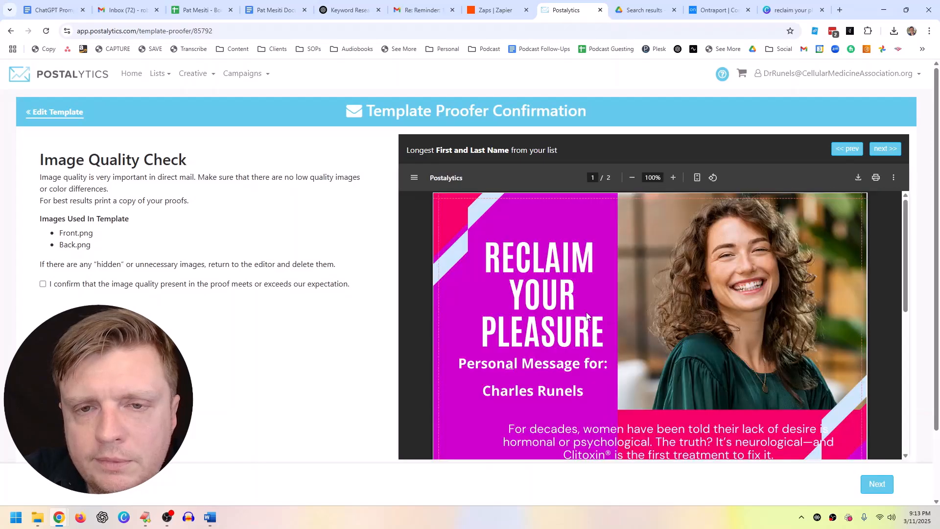
# Step: Review the PDF proof, pass the image quality check and confirm everything sits within the safe area
pyautogui.scroll(-1, 560, 368)
pyautogui.scroll(-2, 532, 297)
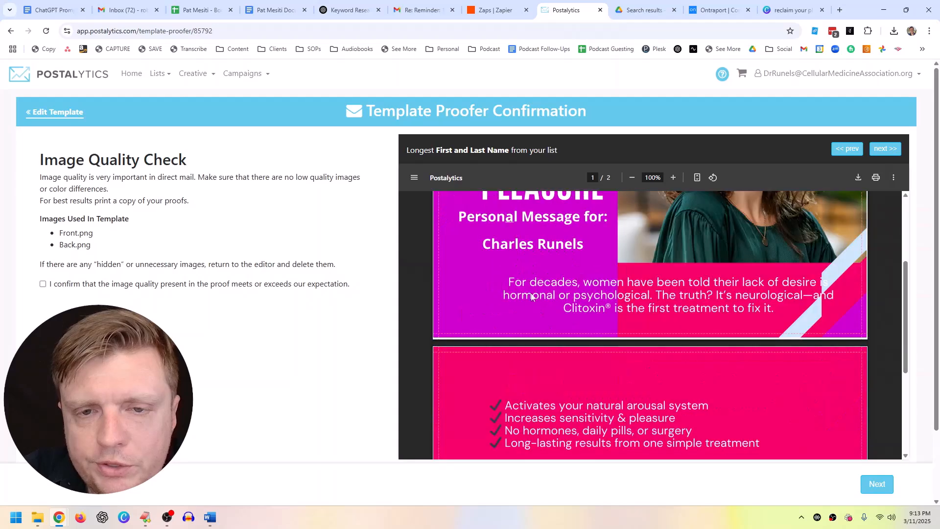
pyautogui.scroll(-4, 574, 241)
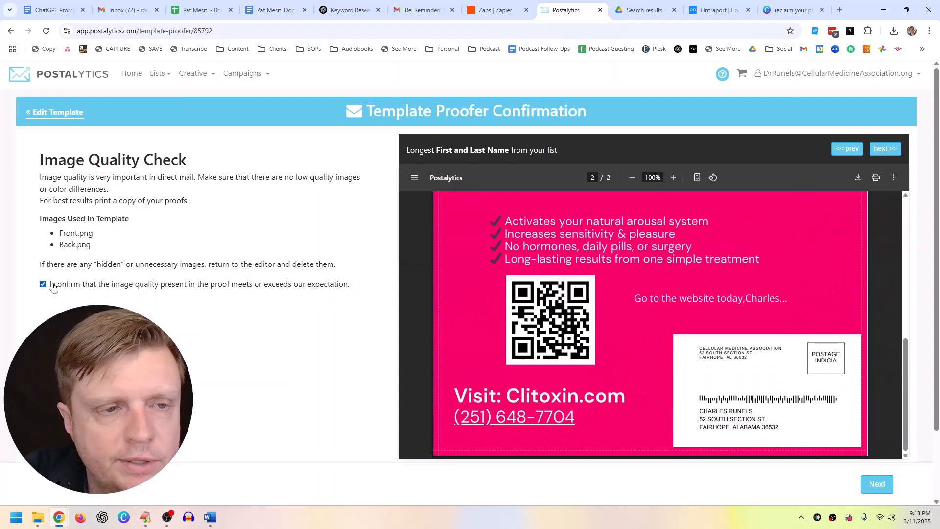
pyautogui.click(875, 483)
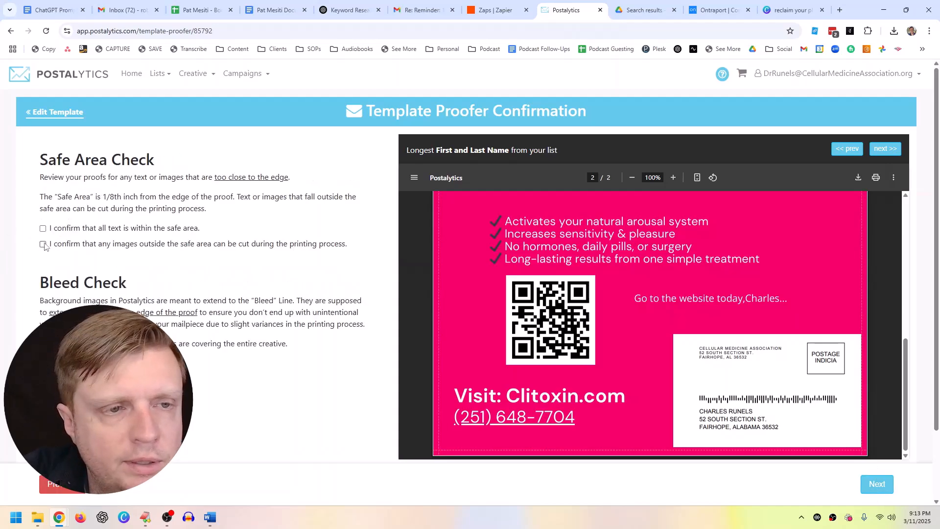
pyautogui.click(44, 244)
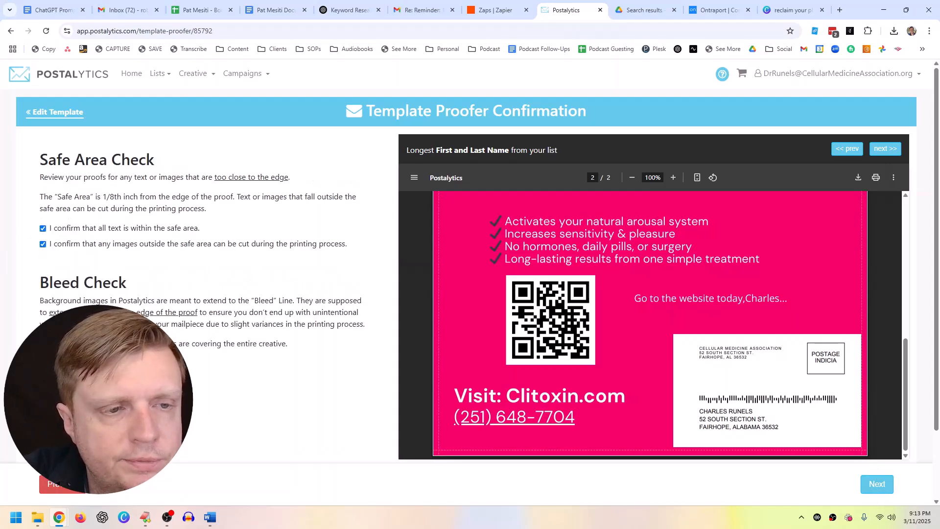
# Step: Confirm there are no copy, spelling or formatting errors and that return and recipient addresses are correct
pyautogui.click(877, 483)
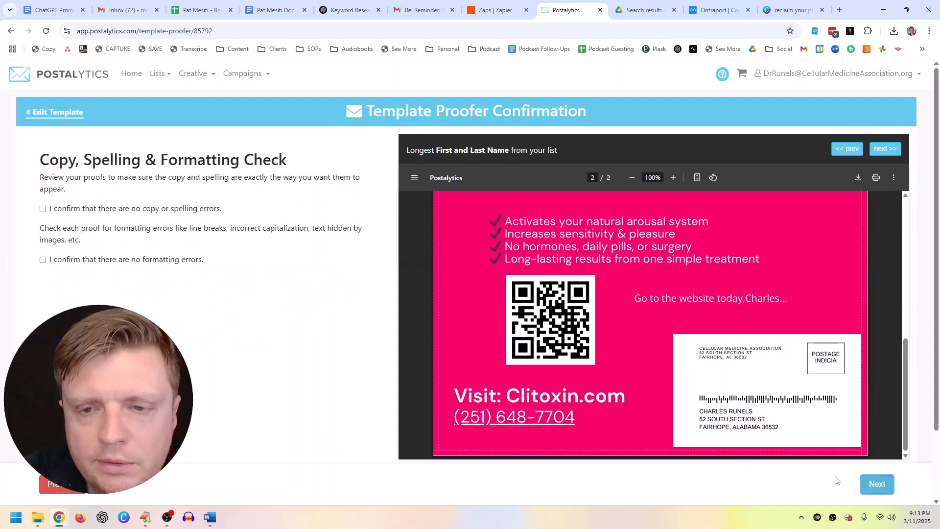
pyautogui.click(43, 209)
pyautogui.click(43, 260)
pyautogui.click(877, 484)
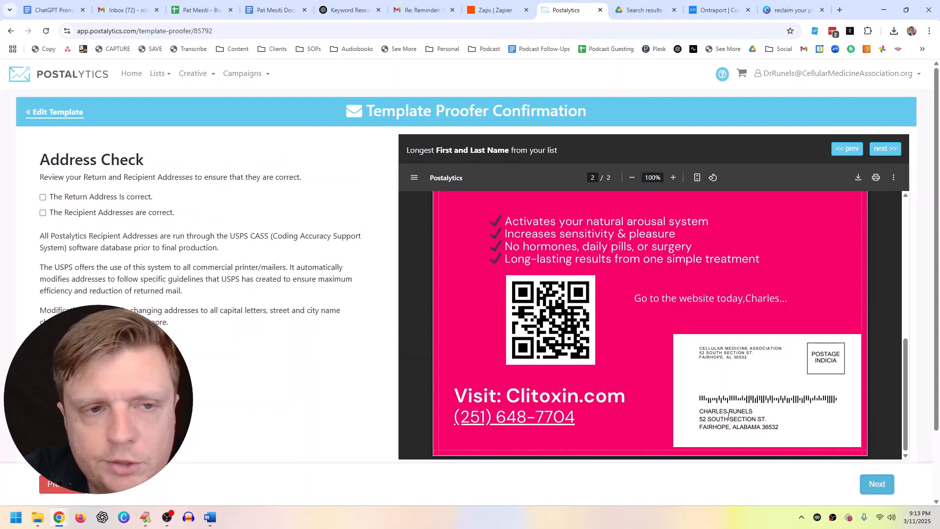
pyautogui.click(43, 196)
pyautogui.click(43, 212)
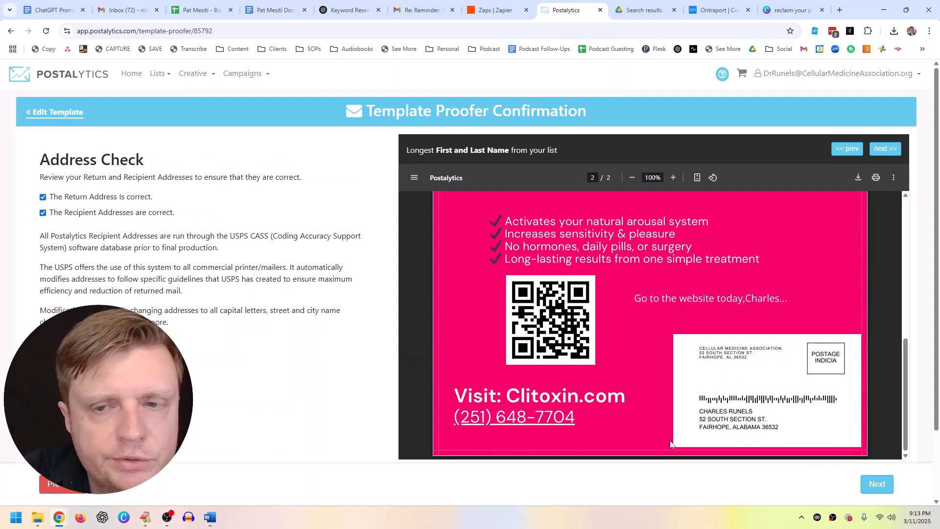
# Step: Confirm variable data fields populate and the proof meets expectations, then initial and accept it
pyautogui.click(877, 484)
pyautogui.click(45, 198)
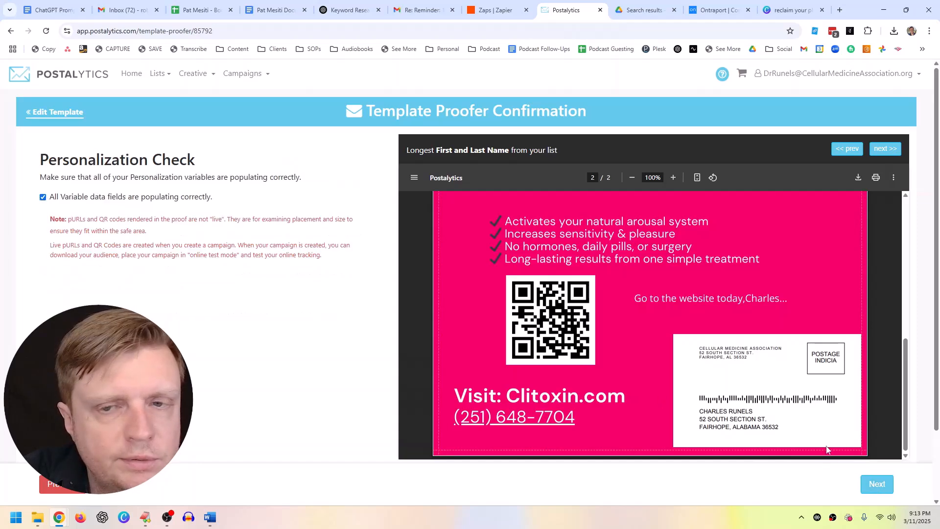
pyautogui.click(877, 484)
pyautogui.click(53, 211)
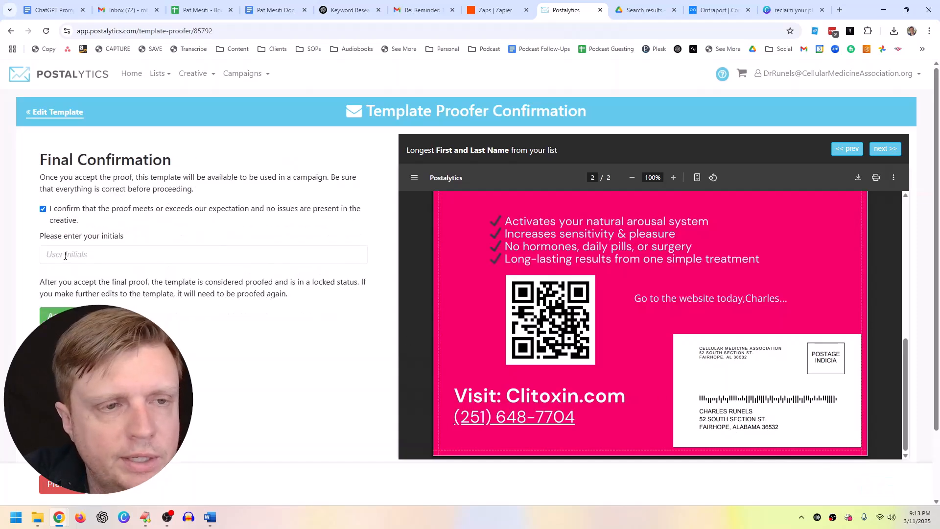
pyautogui.click(67, 250)
pyautogui.write('RP')
pyautogui.click(101, 315)
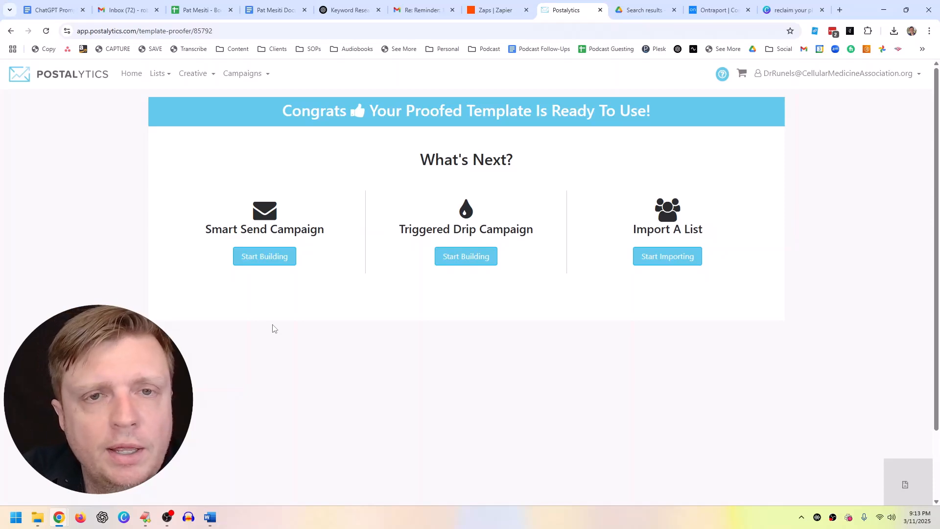
# Step: Start a new Smart Send campaign from the Campaigns menu
pyautogui.click(236, 74)
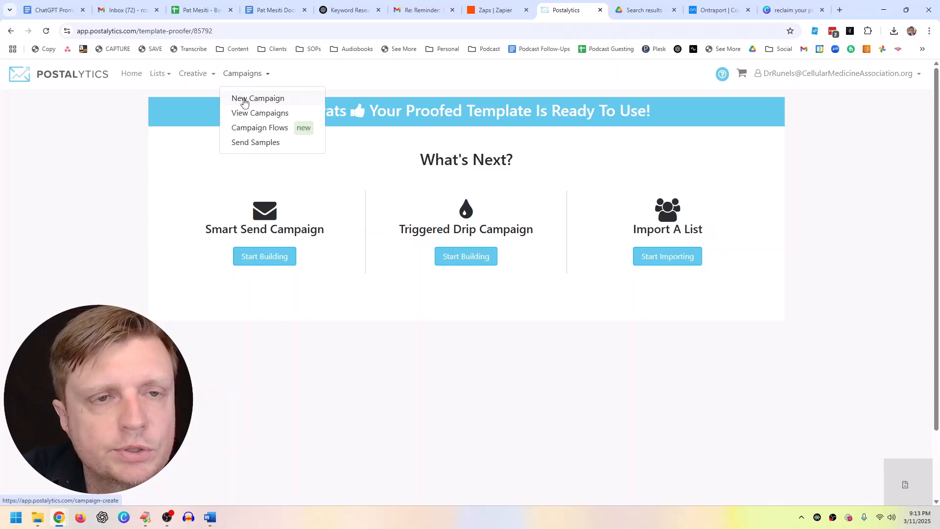
pyautogui.click(243, 99)
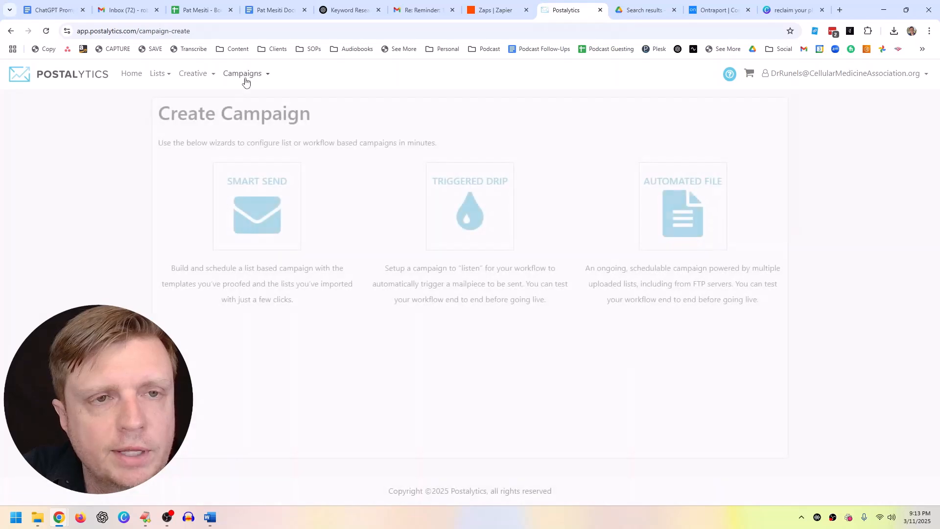
pyautogui.moveTo(264, 192)
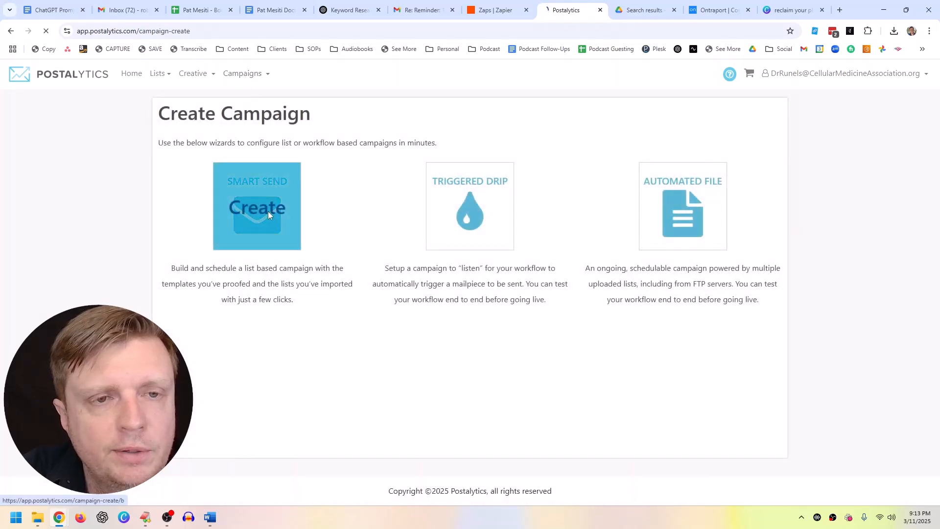
pyautogui.click(268, 214)
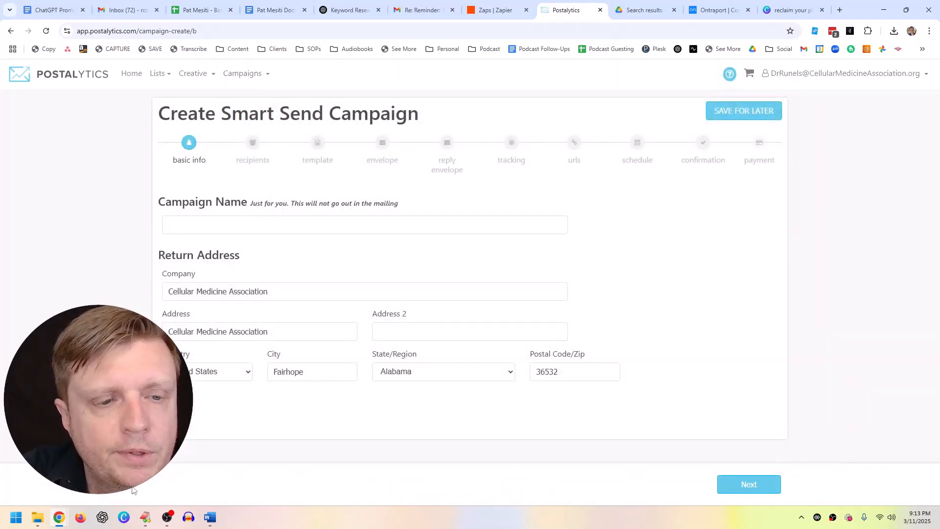
# Step: Paste the return street address from EditPlus and name the campaign 'Test Postcard 1'
pyautogui.click(145, 517)
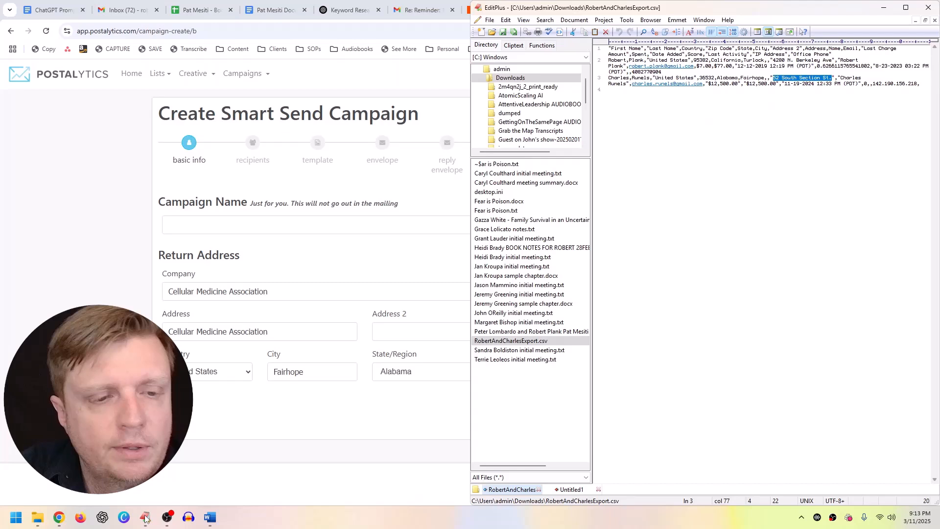
pyautogui.click(210, 333)
pyautogui.hotkey('ctrl', 'a')
pyautogui.click(205, 230)
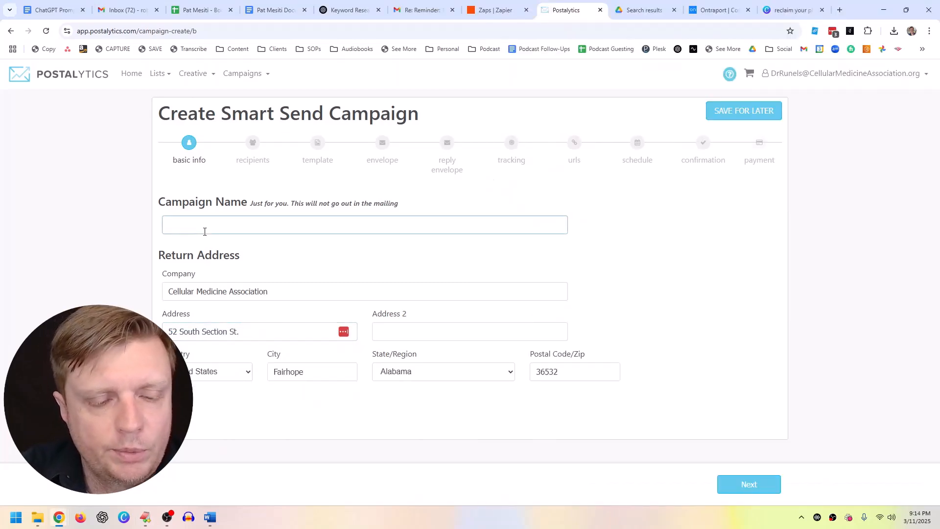
pyautogui.write('Test Pos')
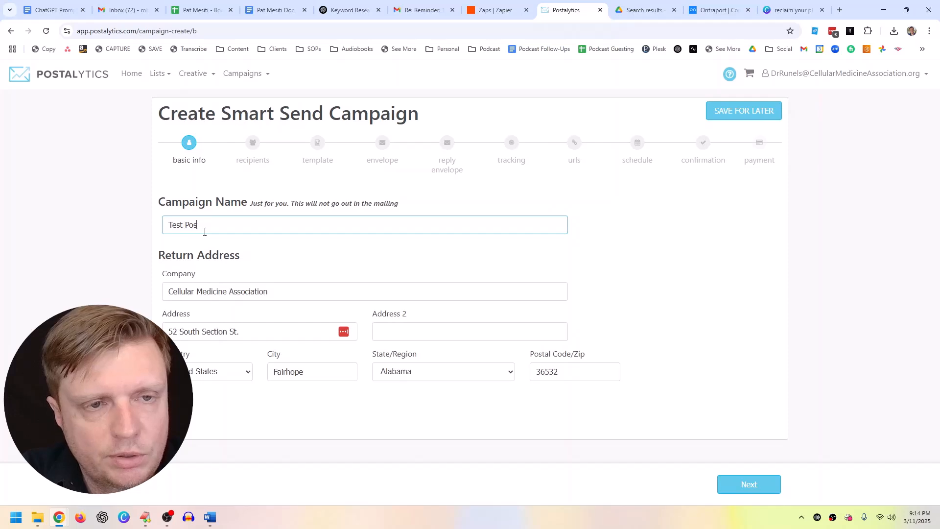
pyautogui.write('tcard 1')
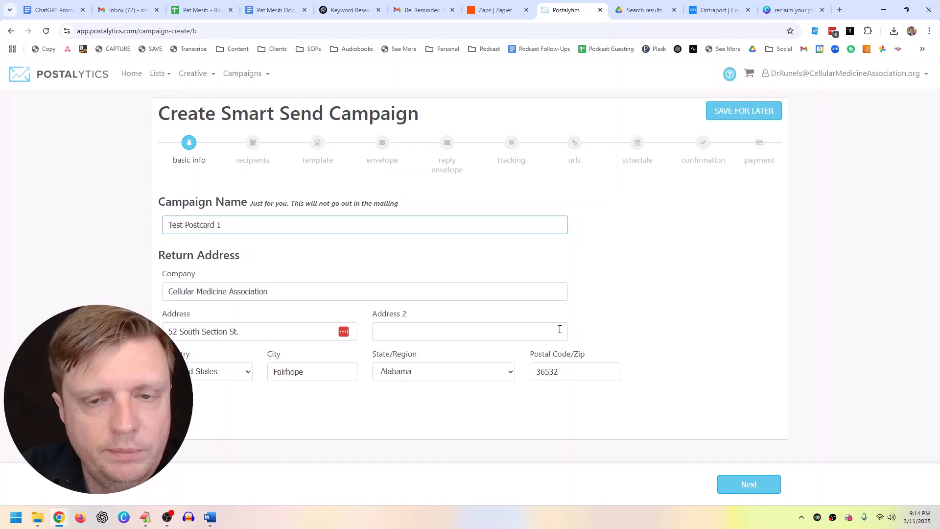
pyautogui.click(736, 483)
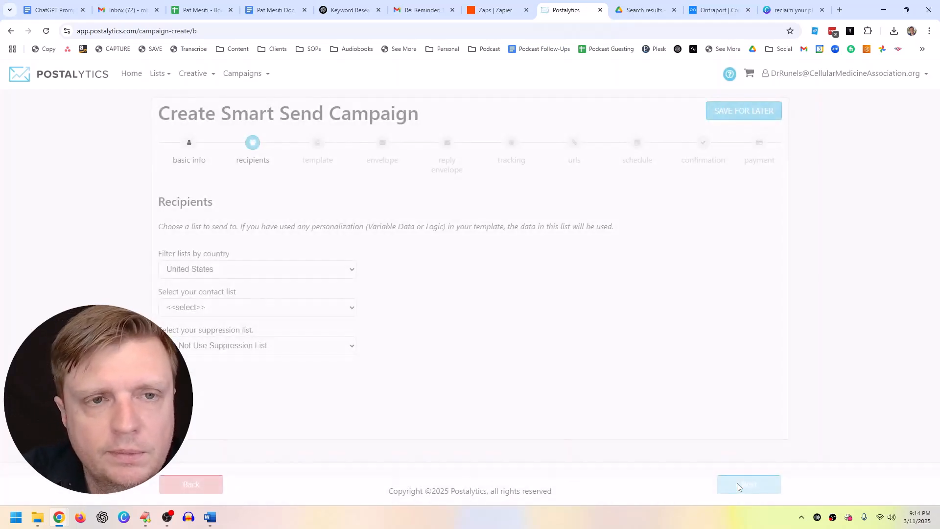
# Step: Use the imported contact list as recipients and the Clitoxin Postcard 1 template
pyautogui.click(226, 308)
pyautogui.click(217, 335)
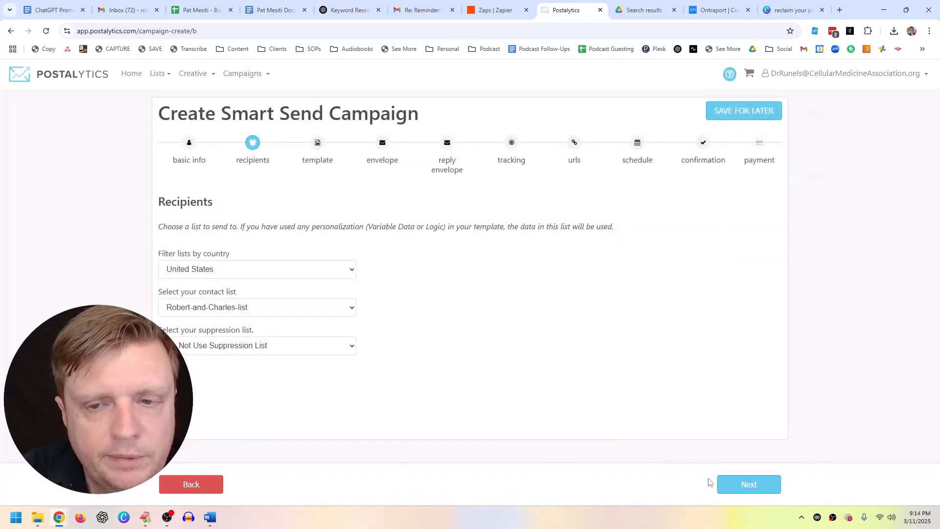
pyautogui.click(738, 485)
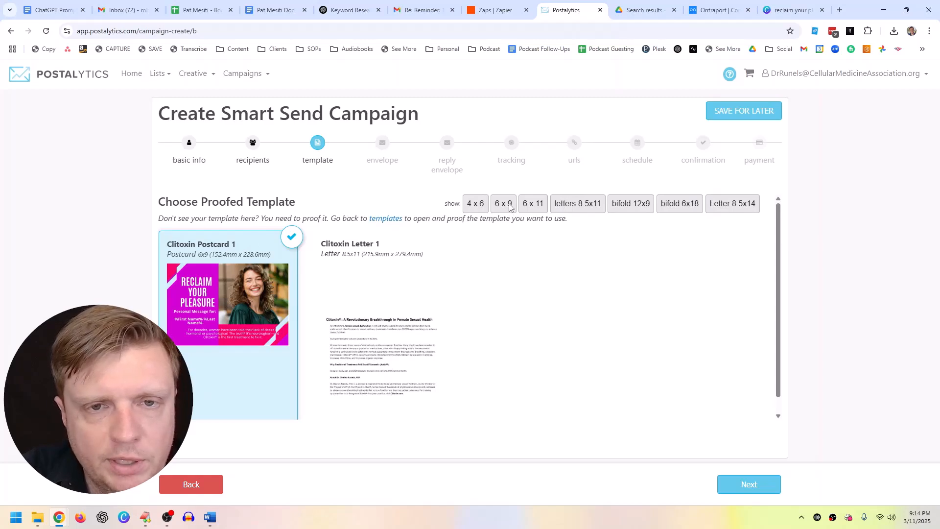
pyautogui.click(373, 308)
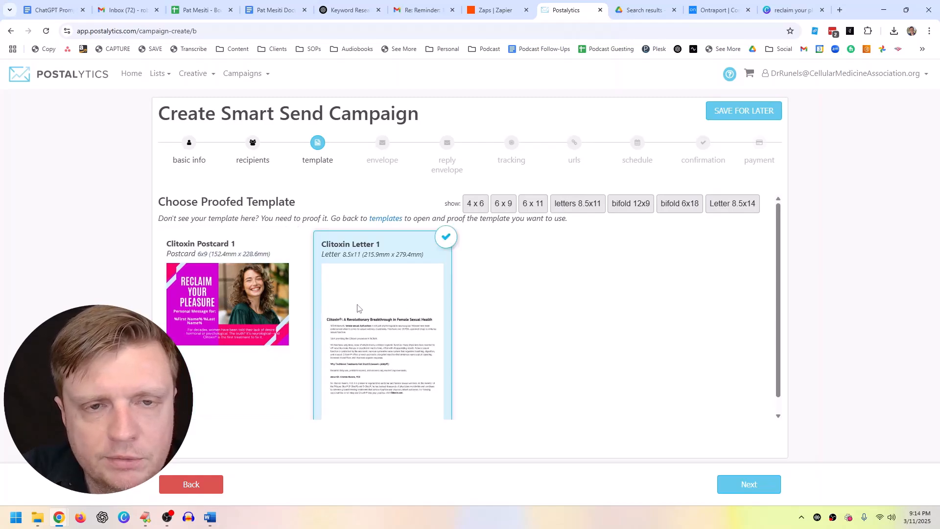
pyautogui.click(284, 308)
pyautogui.click(382, 294)
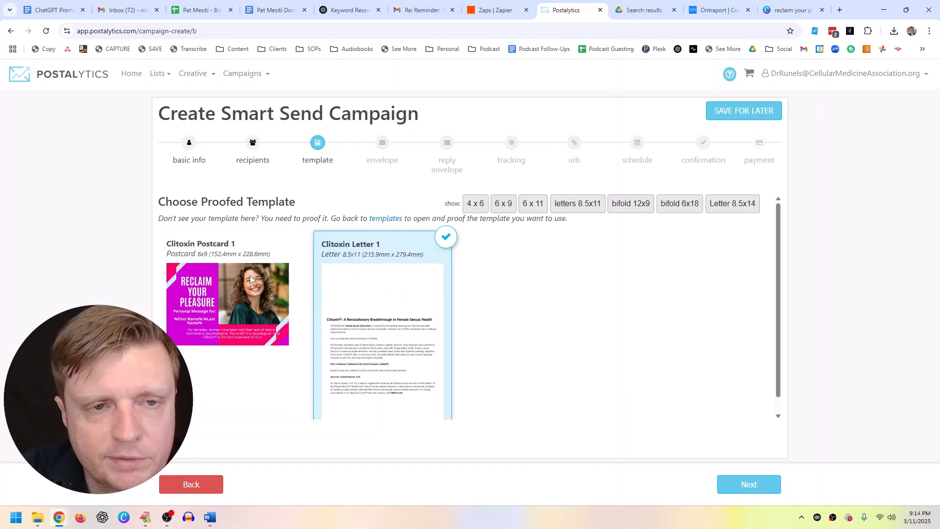
pyautogui.click(195, 258)
pyautogui.click(749, 484)
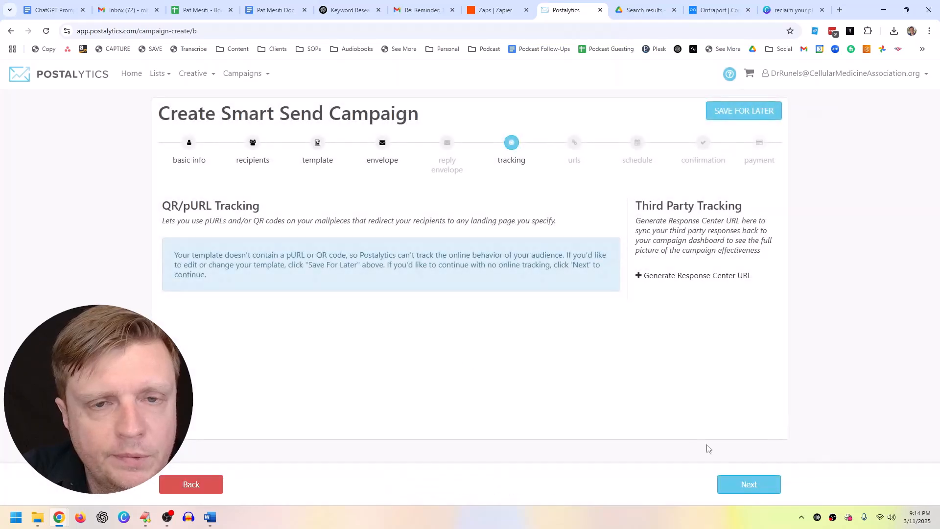
# Step: Skip tracking, set postage to Standard, and save the campaign as a draft
pyautogui.click(748, 484)
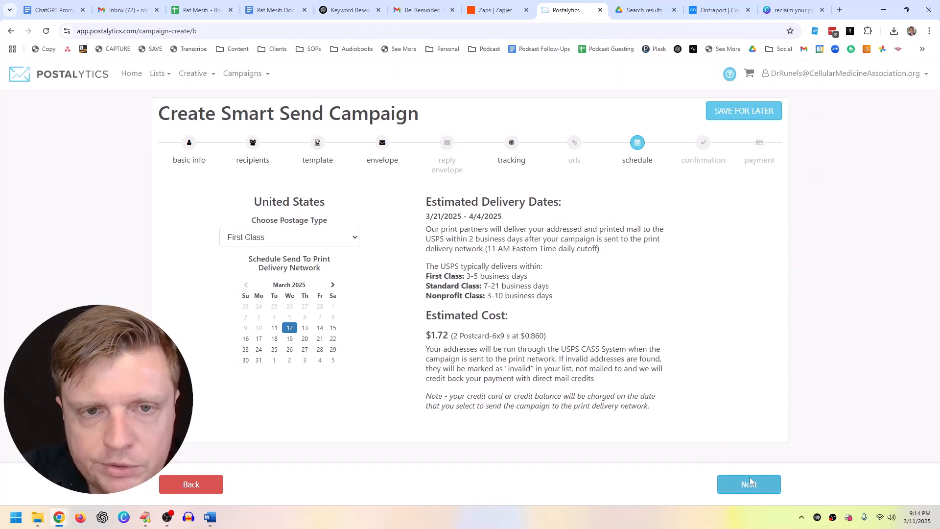
pyautogui.click(279, 240)
pyautogui.click(255, 265)
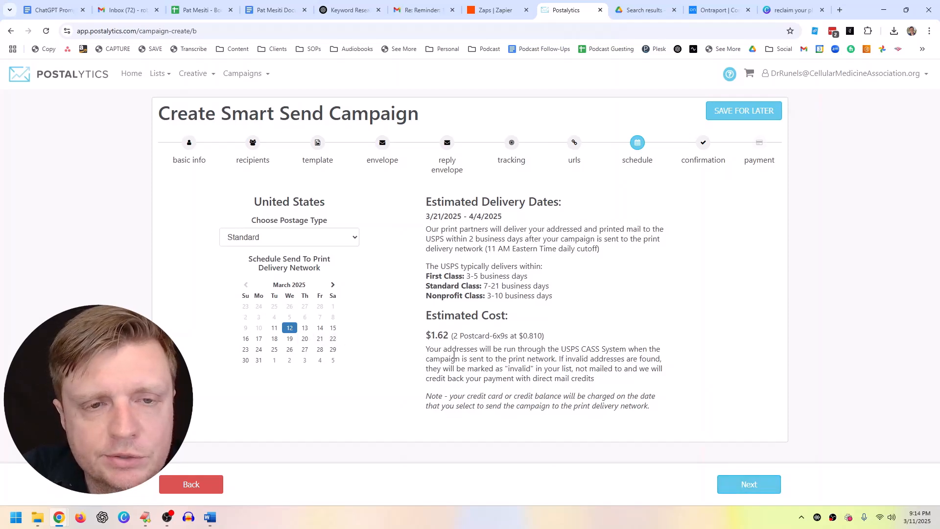
pyautogui.click(755, 483)
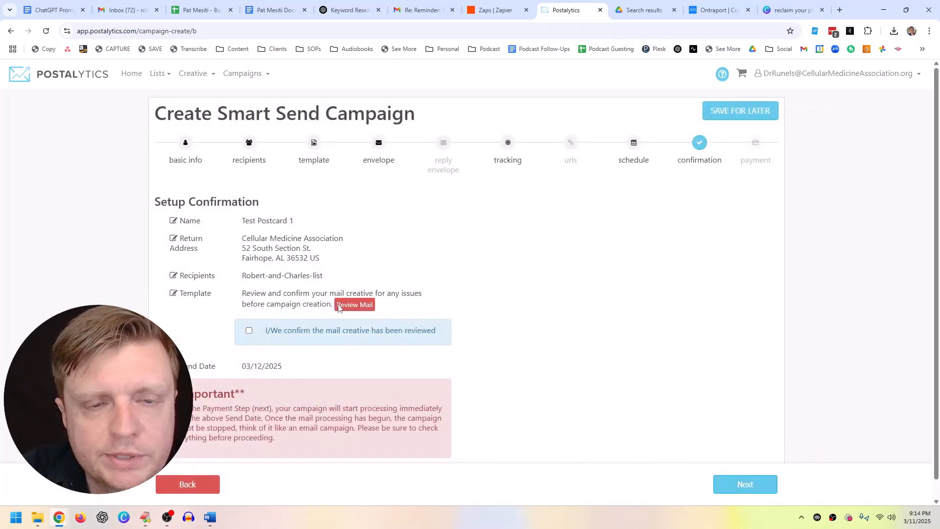
pyautogui.click(719, 112)
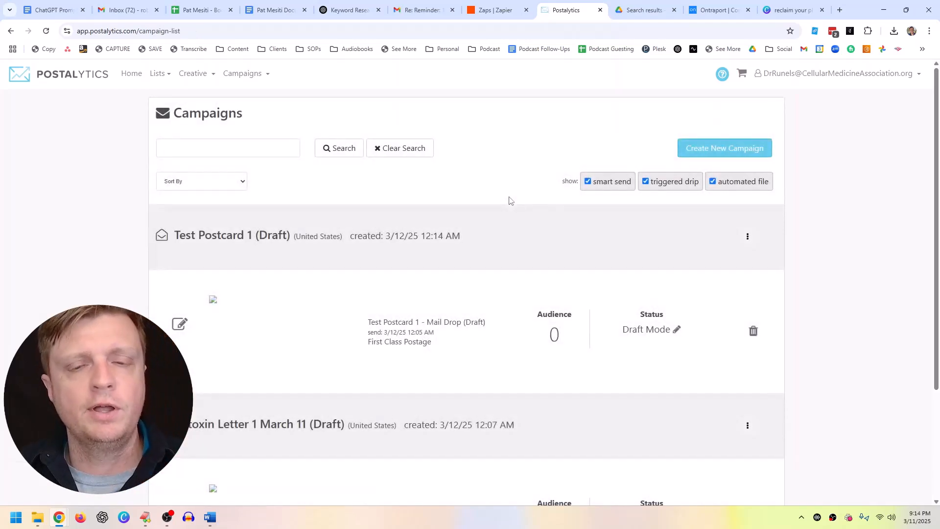
# Step: Check the Campaigns page, then choose Campaigns > New Campaign
pyautogui.scroll(-3, 523, 264)
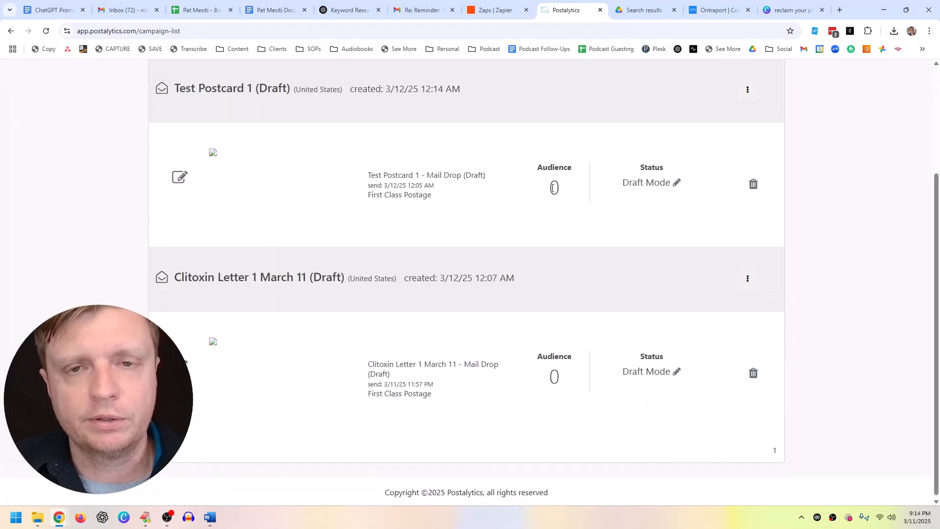
pyautogui.scroll(3, 528, 196)
pyautogui.scroll(-1, 527, 198)
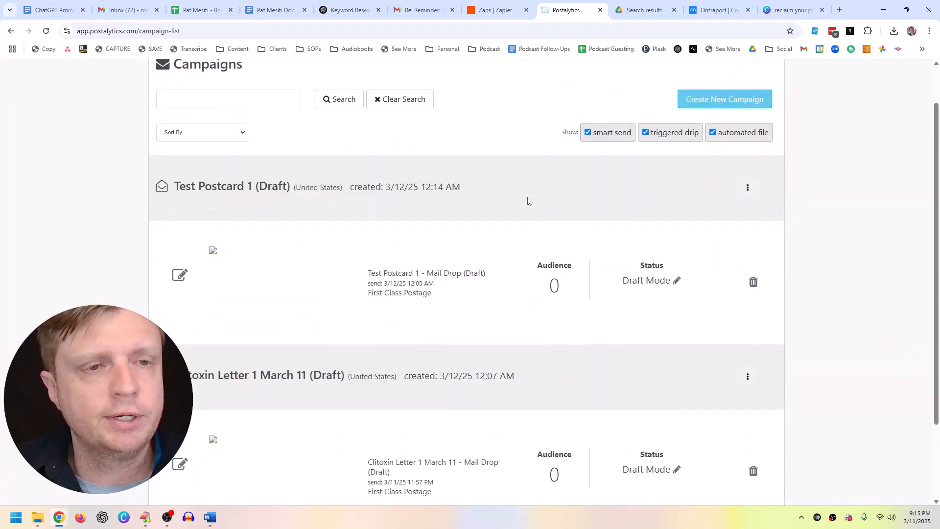
pyautogui.scroll(1, 528, 200)
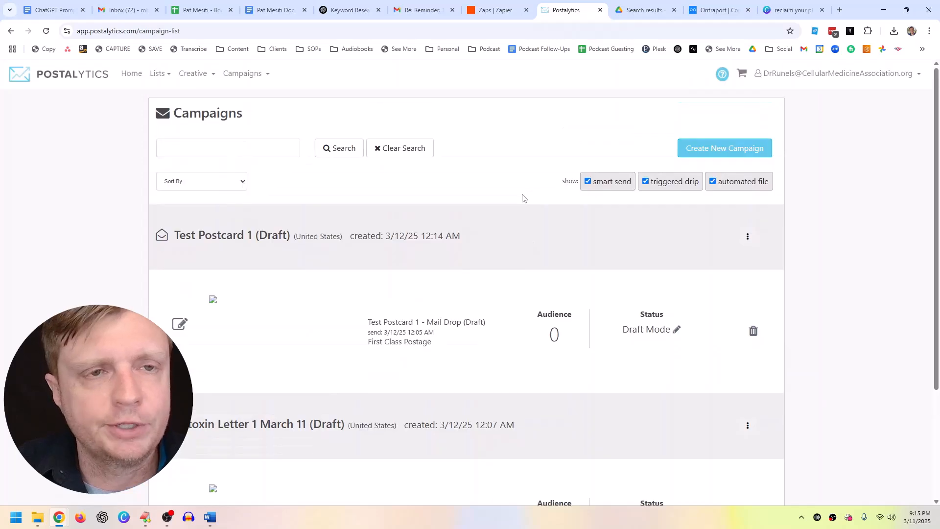
pyautogui.click(242, 74)
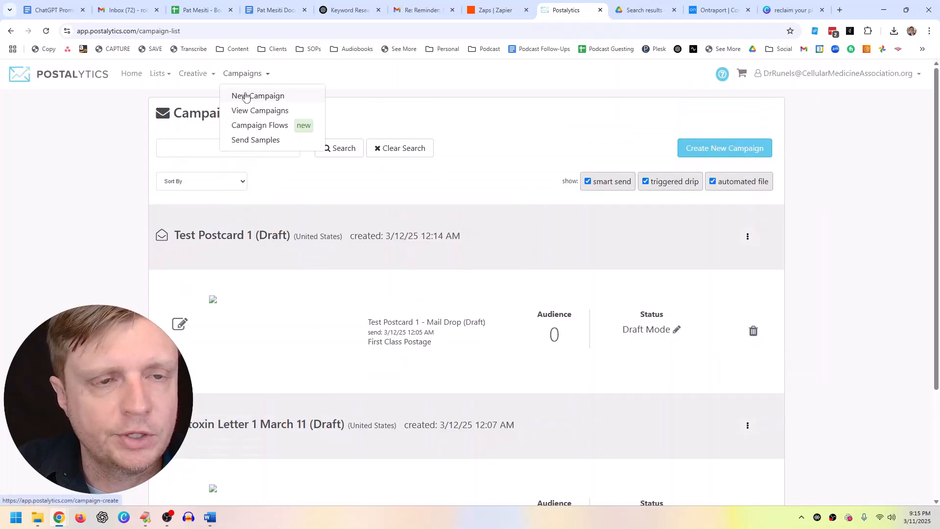
pyautogui.click(246, 96)
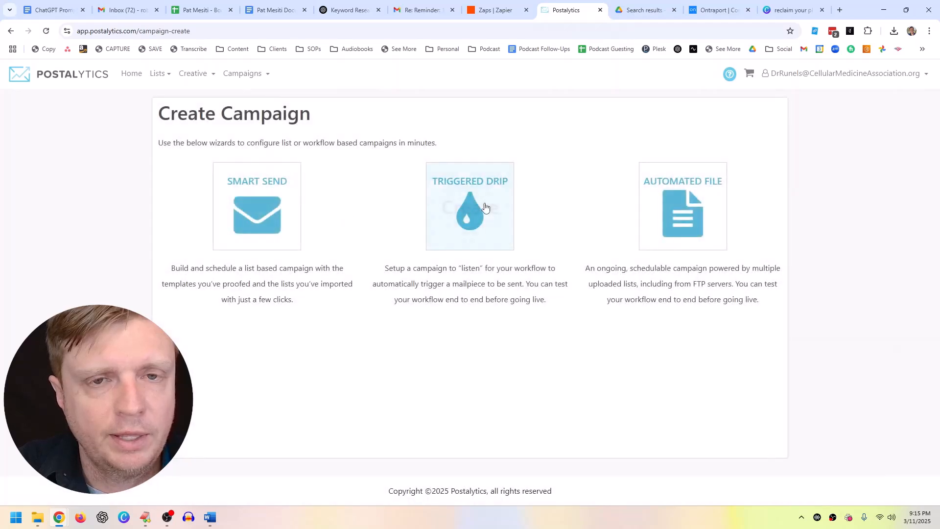
# Step: Create a Zapier-triggered drip campaign named Zapier Postcard 1 with the saved return street address
pyautogui.click(485, 207)
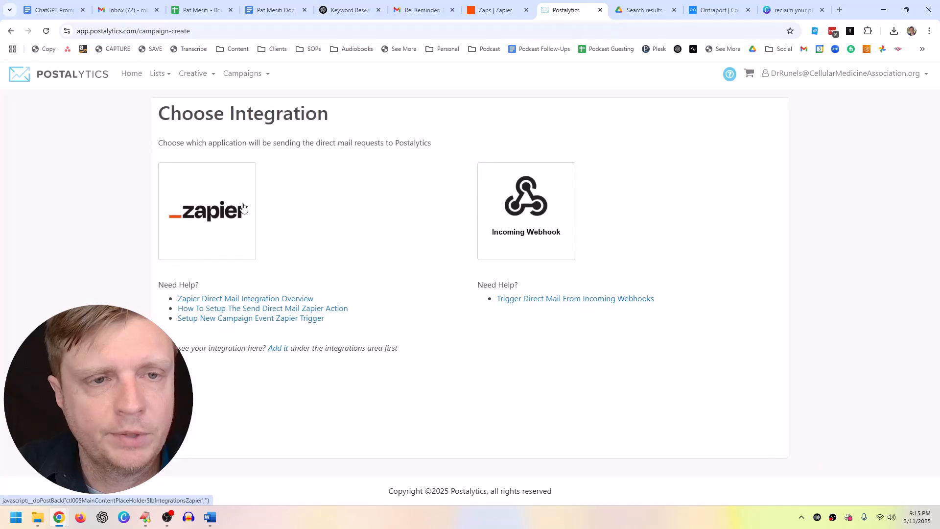
pyautogui.click(214, 212)
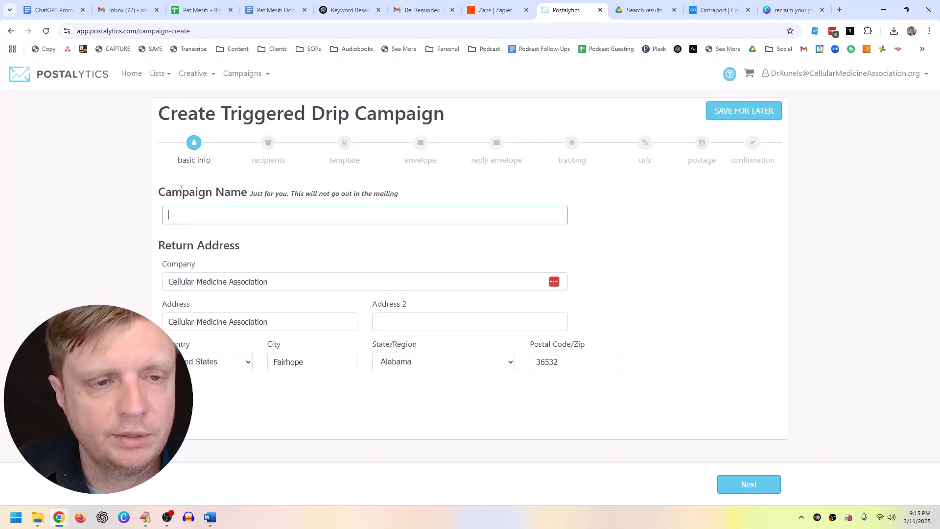
pyautogui.write('Zapi')
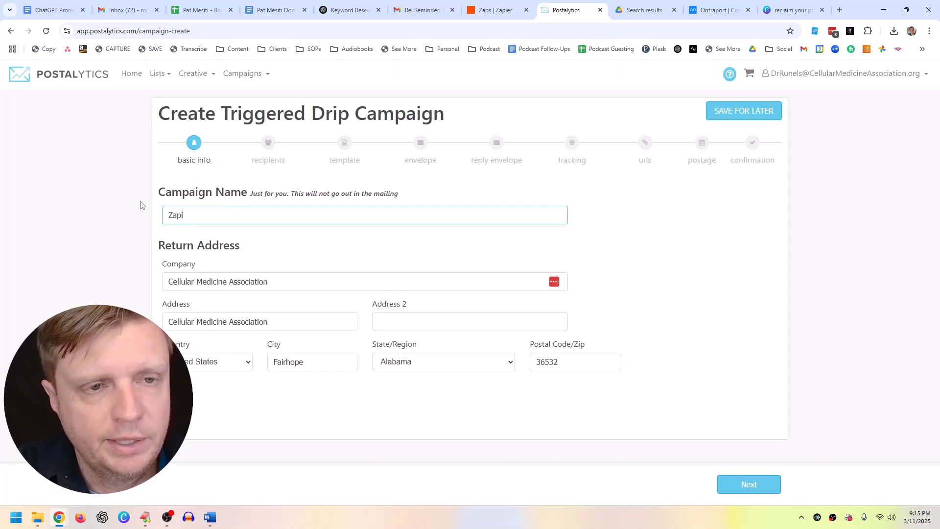
pyautogui.write('er Pod')
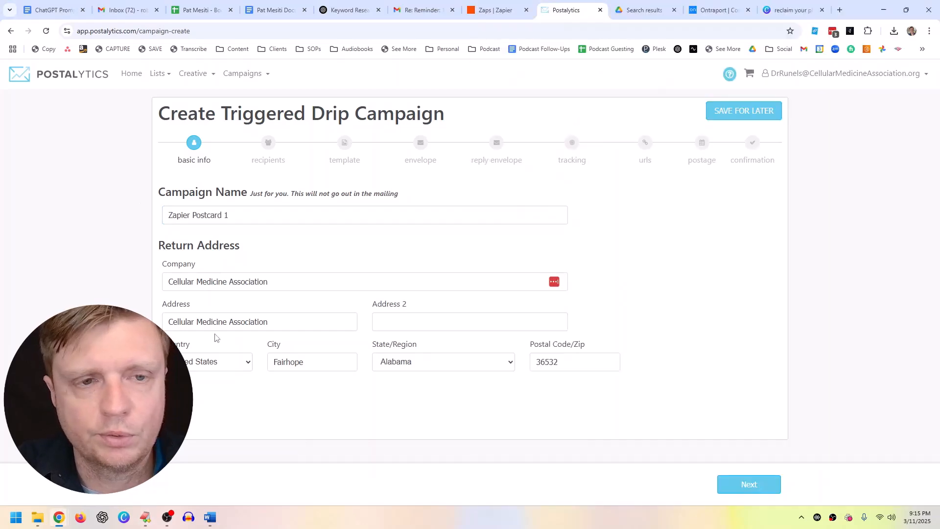
pyautogui.click(235, 319)
pyautogui.click(230, 349)
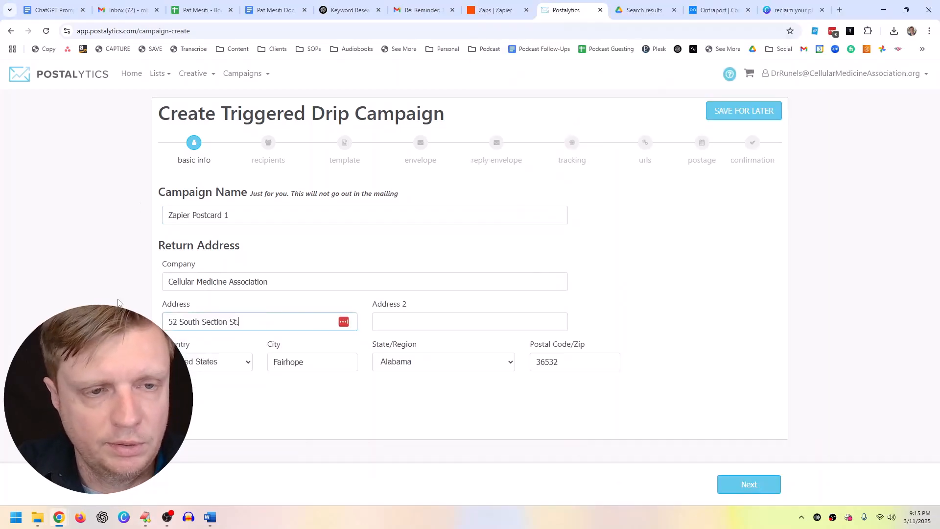
# Step: Accept recipients, Clitoxin Postcard 1 template, no tracking and First Class postage, confirm creative review, and finish
pyautogui.click(750, 485)
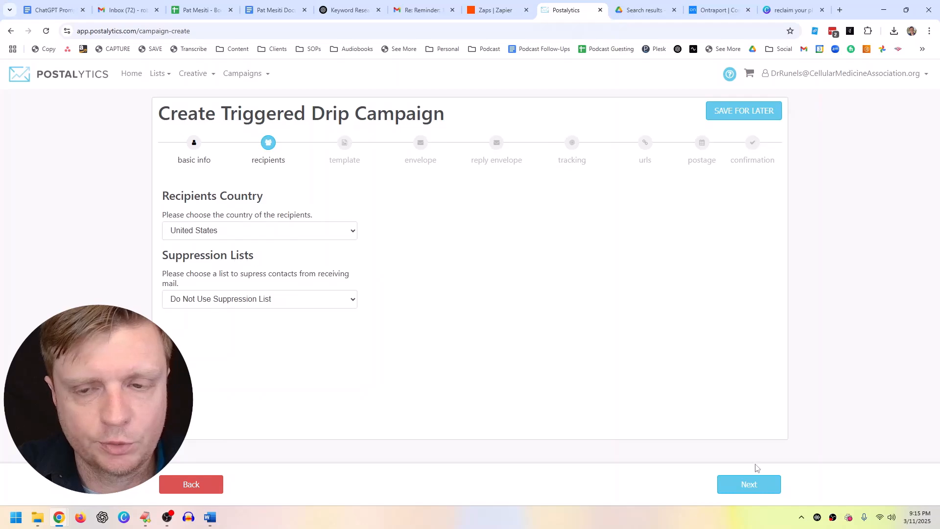
pyautogui.click(759, 484)
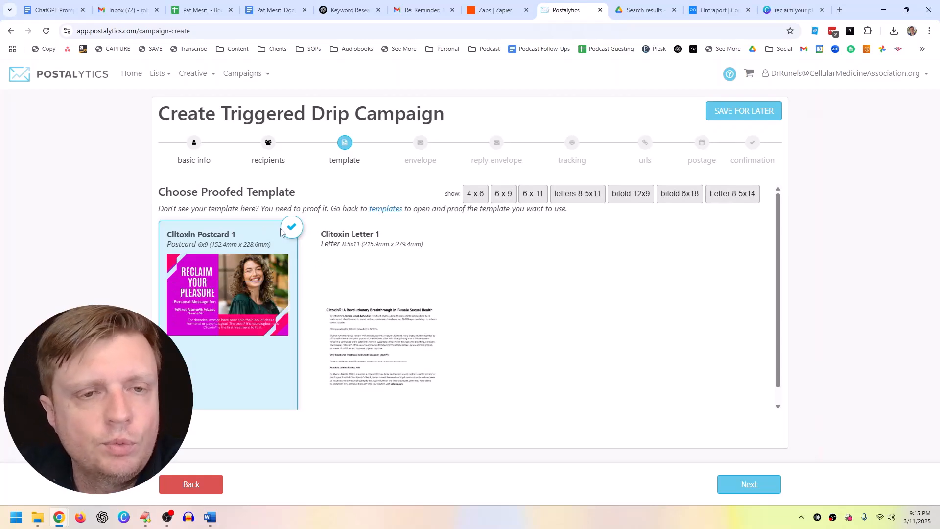
pyautogui.click(768, 485)
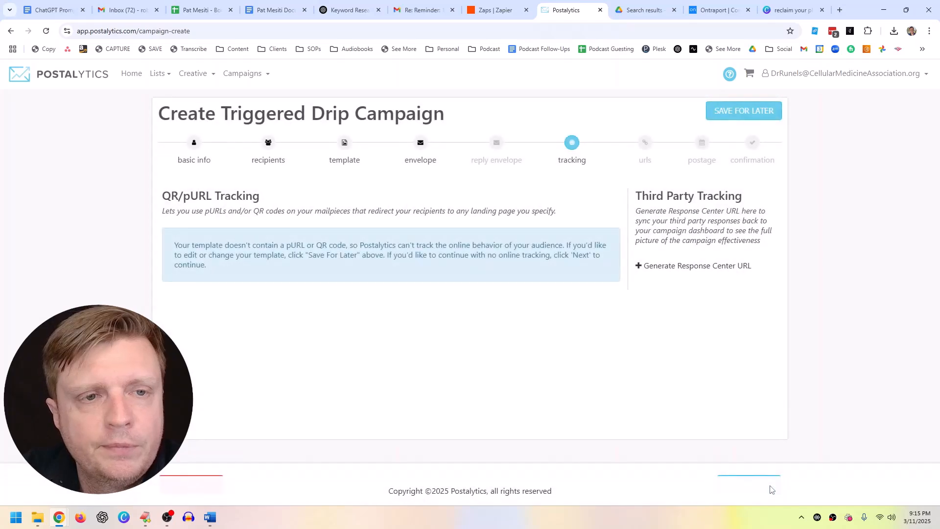
pyautogui.click(770, 488)
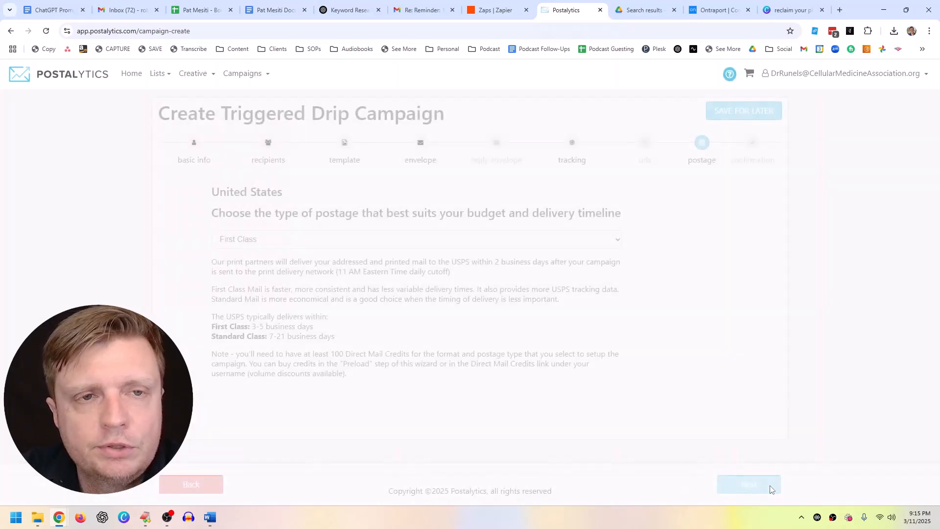
pyautogui.click(770, 486)
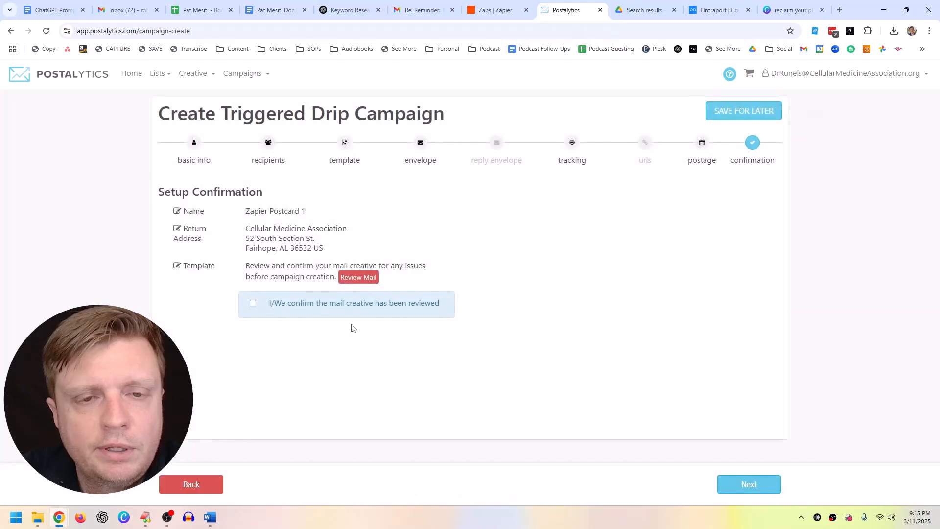
pyautogui.click(253, 304)
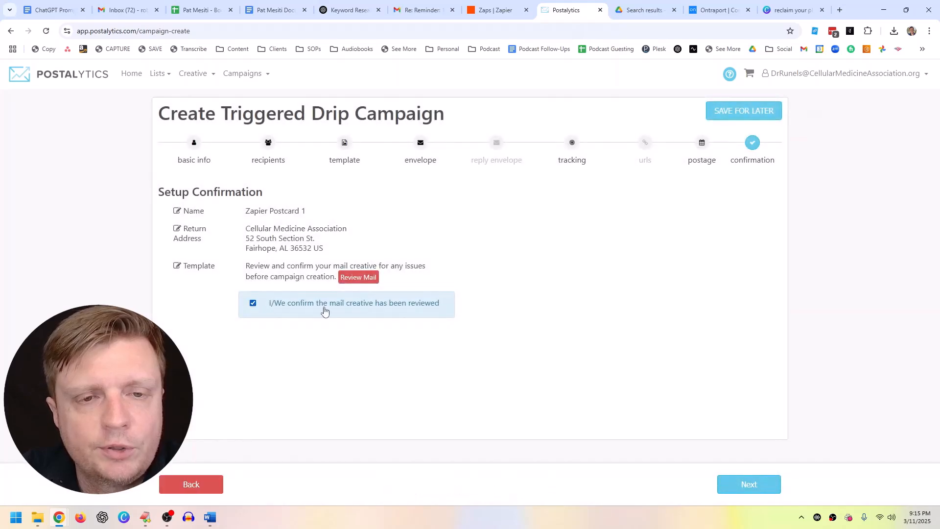
pyautogui.click(748, 486)
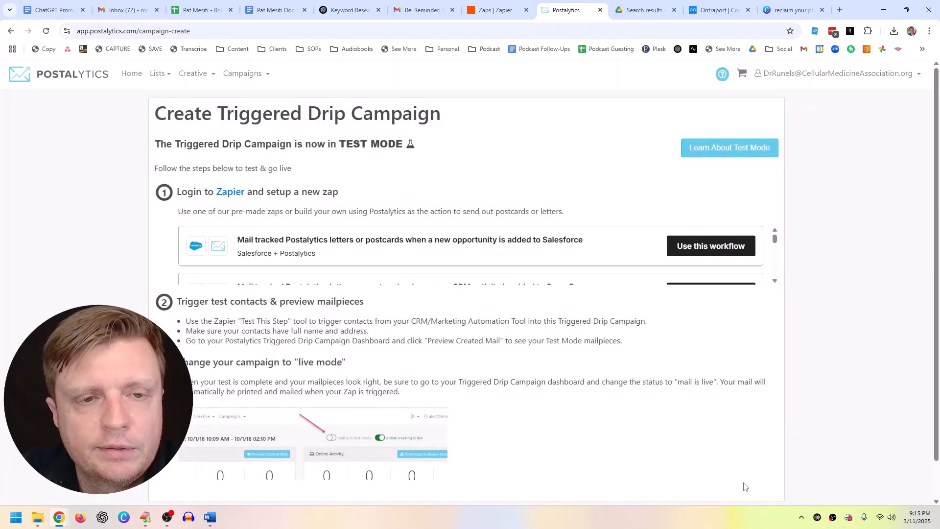
# Step: Open zapier.com in a new tab, close it, and switch to the existing Zaps tab
pyautogui.scroll(-1, 550, 351)
pyautogui.scroll(1, 553, 352)
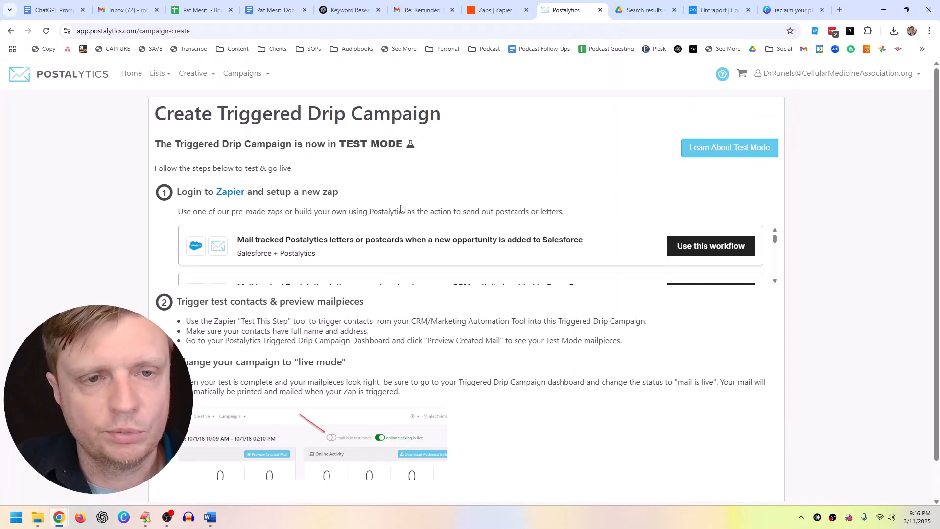
pyautogui.scroll(-5, 416, 260)
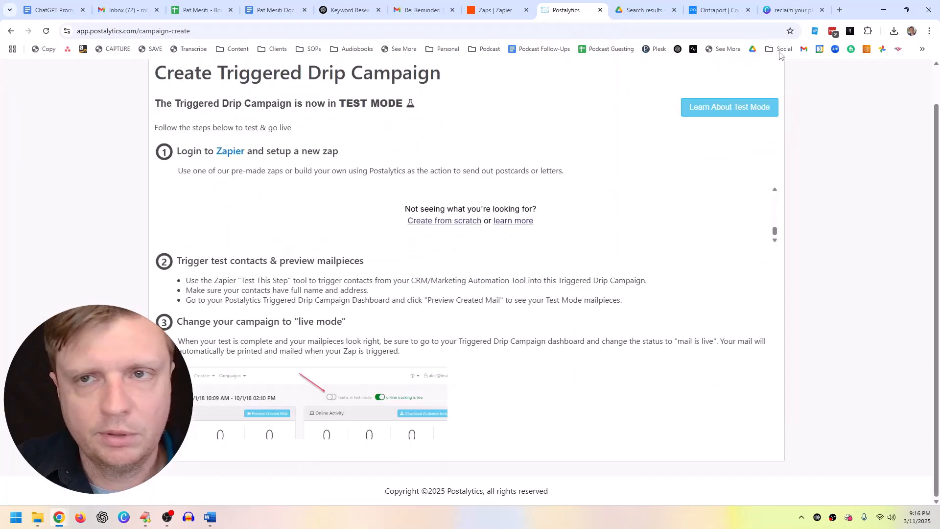
pyautogui.click(841, 10)
pyautogui.write('zapi')
pyautogui.press('Return')
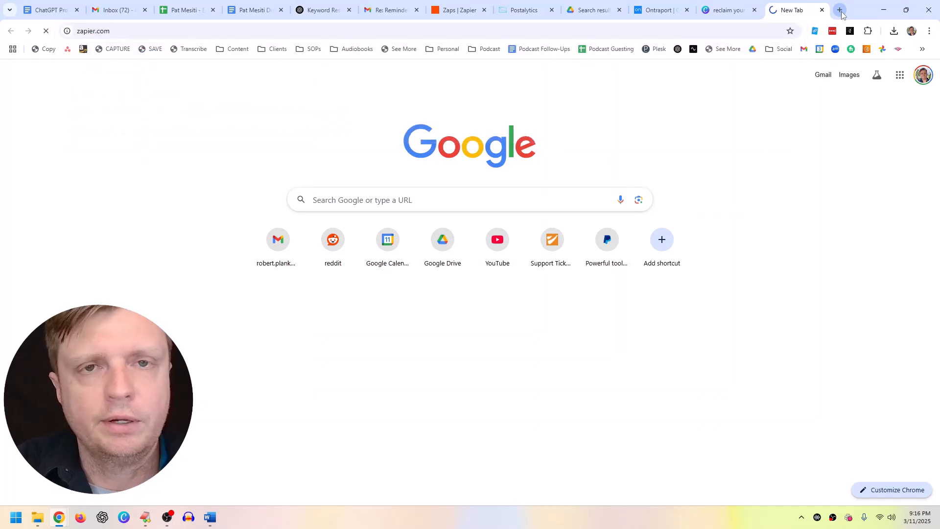
pyautogui.hotkey('ctrl', 'w')
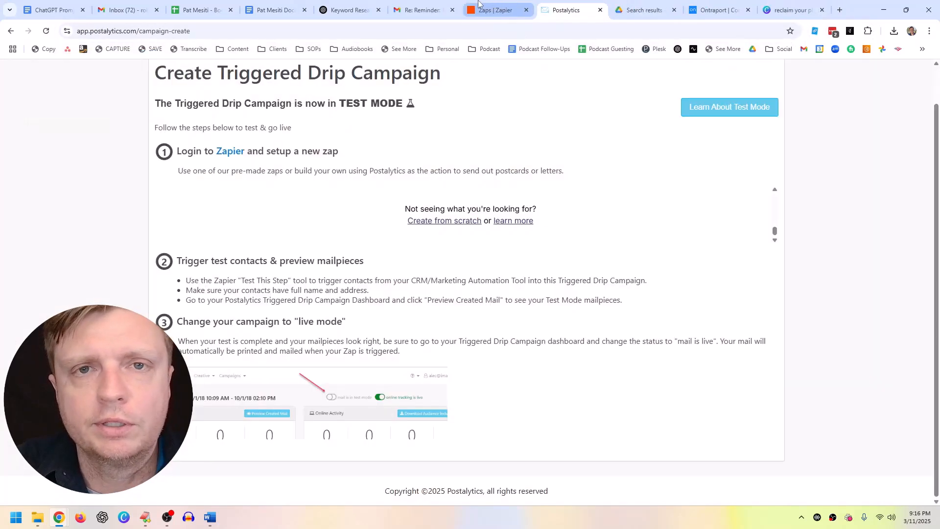
pyautogui.click(479, 3)
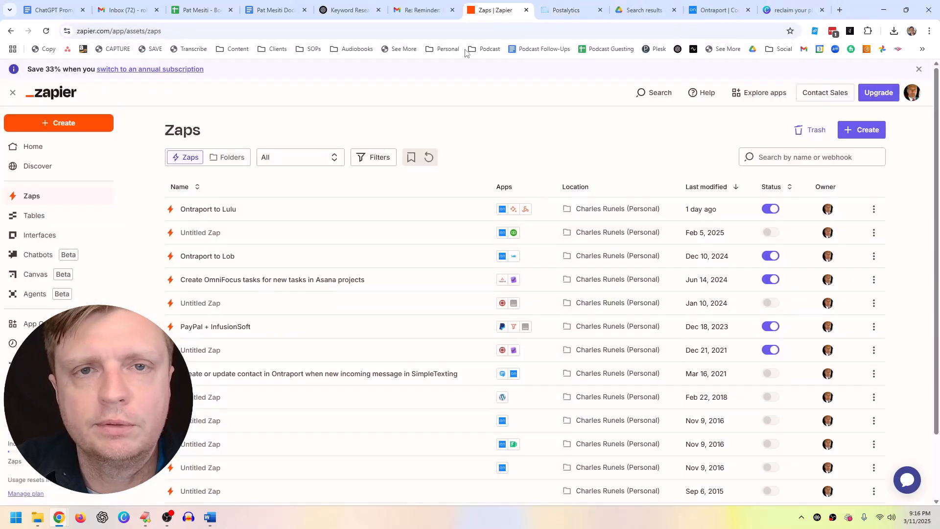
# Step: Create a new Zap titled 'Ontraport to Postalytics Postcard 1' and start choosing its trigger app
pyautogui.click(51, 129)
pyautogui.click(50, 154)
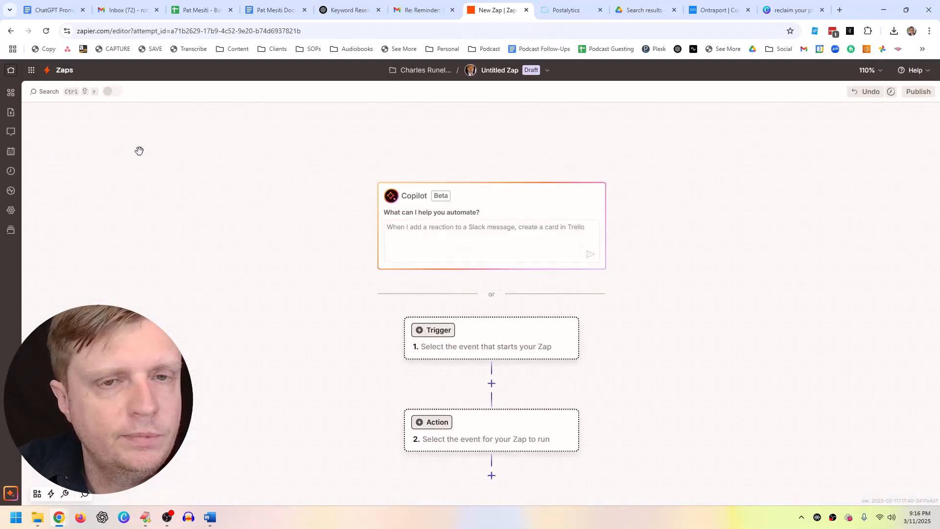
pyautogui.click(490, 73)
pyautogui.click(475, 97)
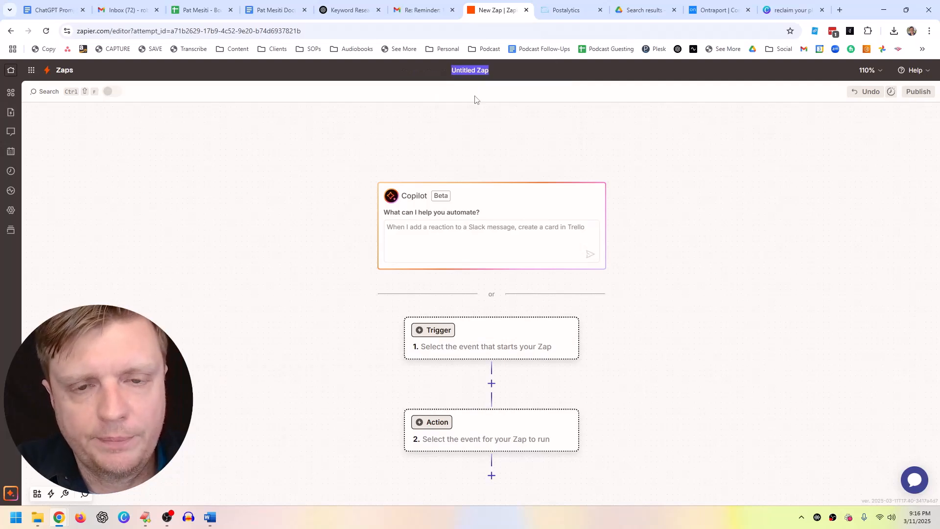
pyautogui.write('Ontraport to ')
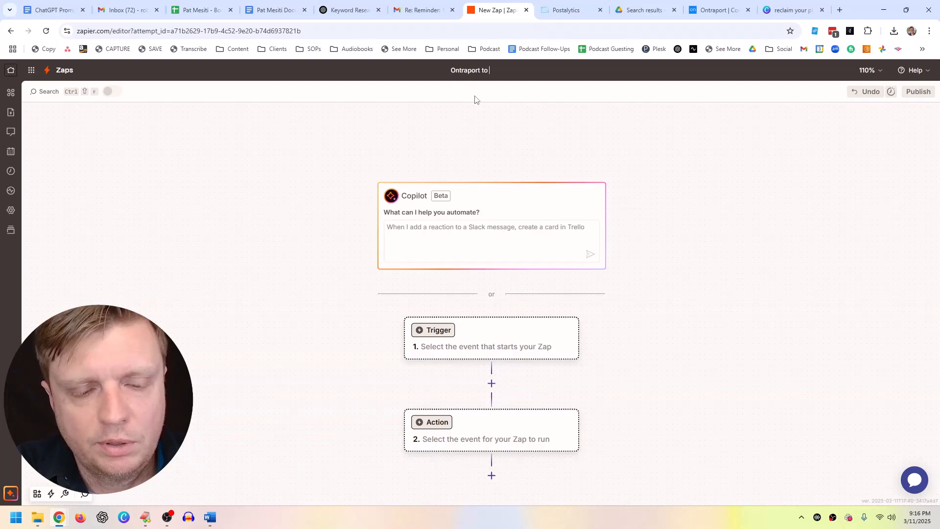
pyautogui.write('Postaly')
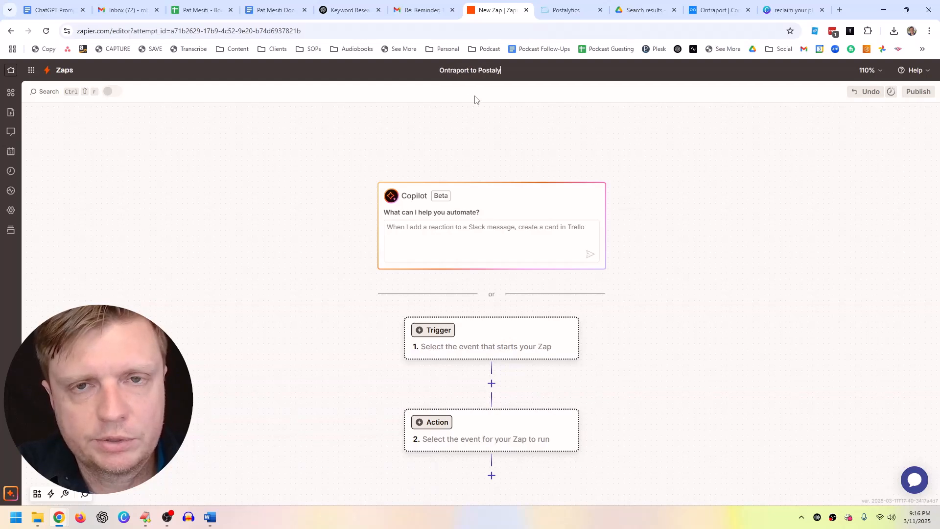
pyautogui.write('tics Postcard 1')
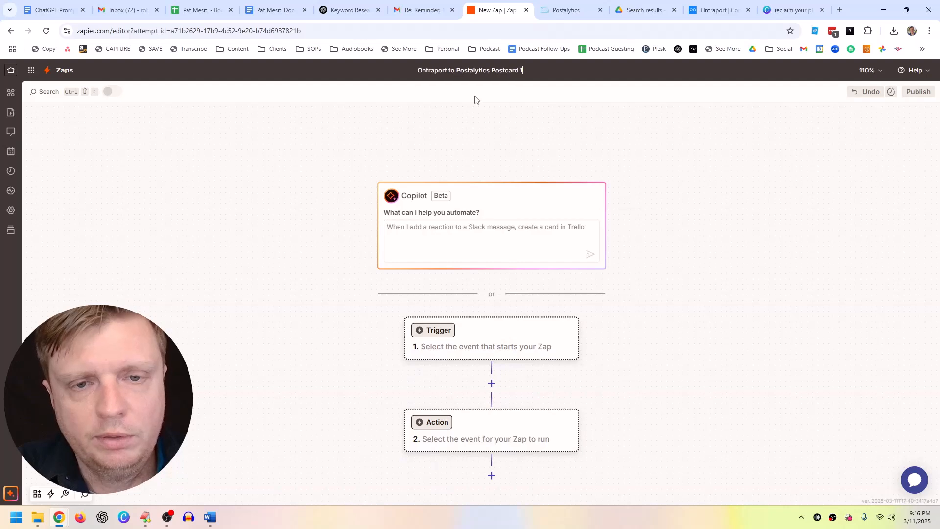
pyautogui.click(676, 241)
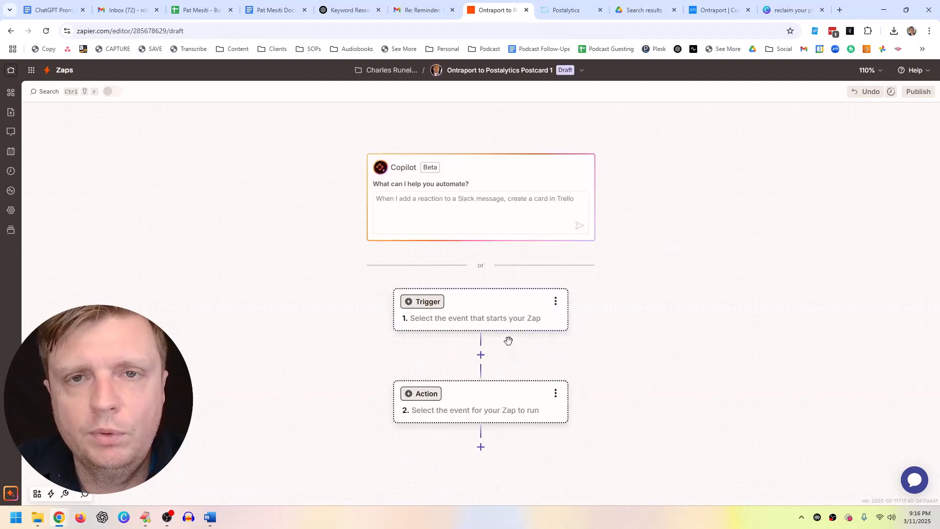
pyautogui.click(504, 319)
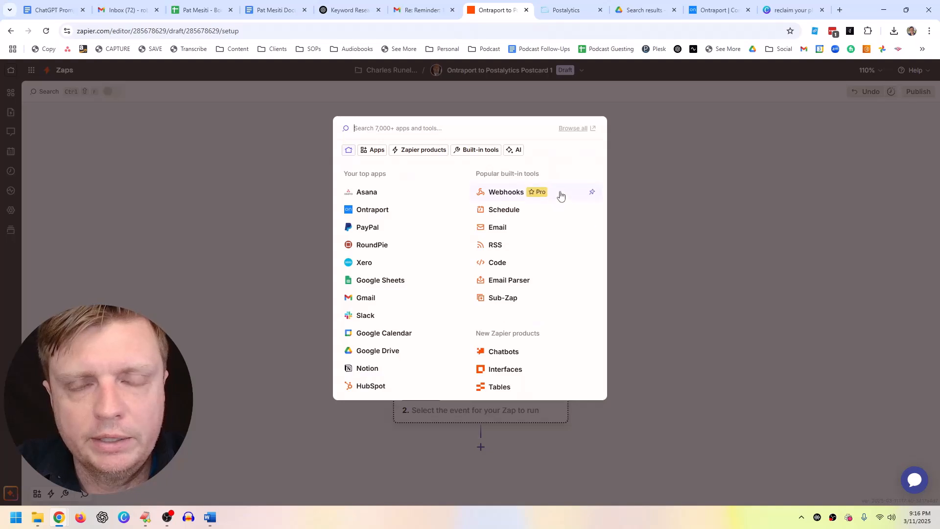
# Step: Set the trigger to Ontraport's Tag Added event and continue to its configuration
pyautogui.click(629, 195)
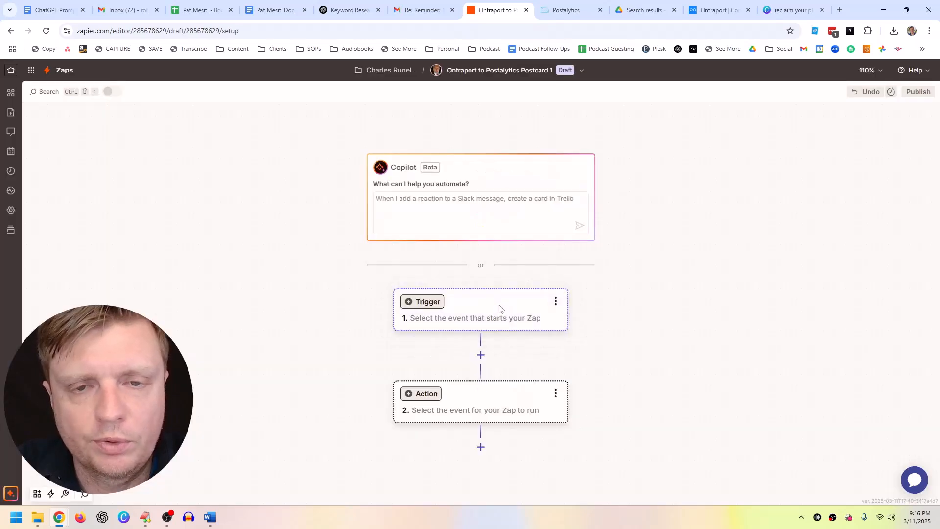
pyautogui.click(497, 309)
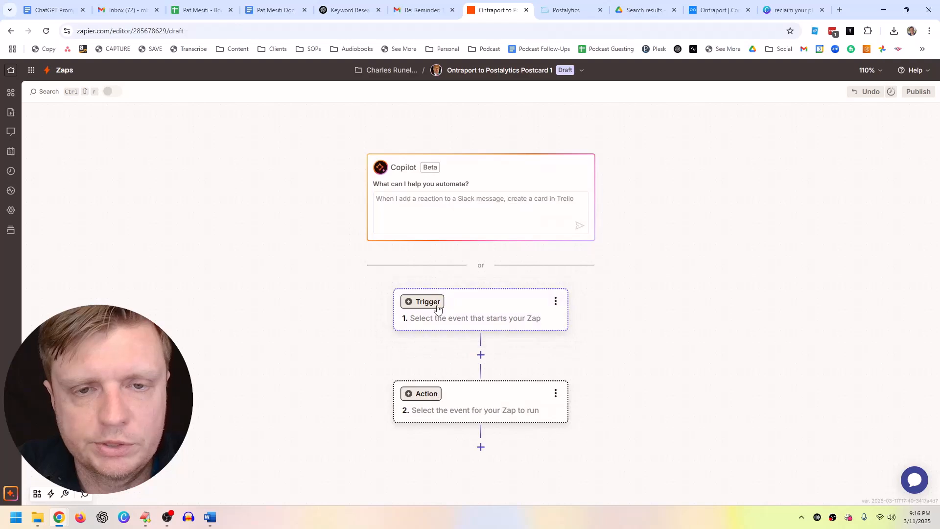
pyautogui.click(481, 318)
pyautogui.click(388, 210)
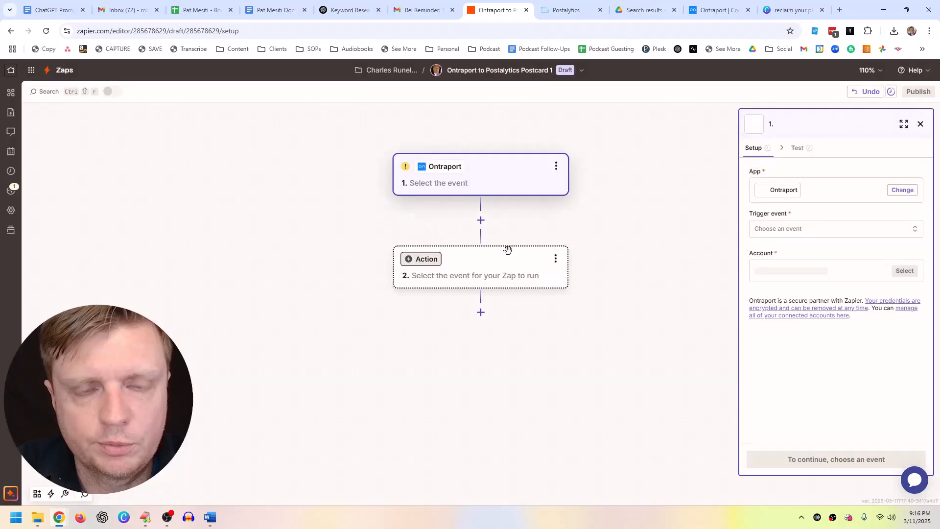
pyautogui.click(802, 234)
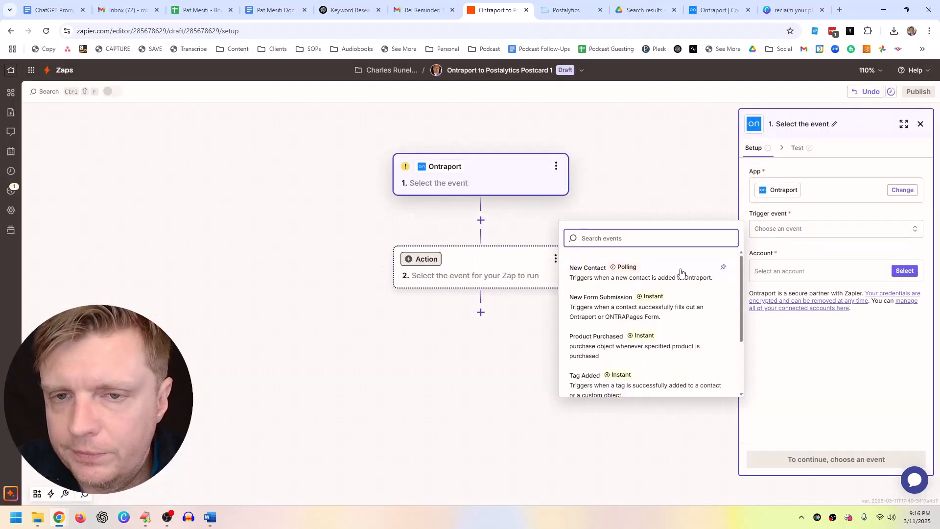
pyautogui.scroll(-1, 617, 355)
pyautogui.click(587, 343)
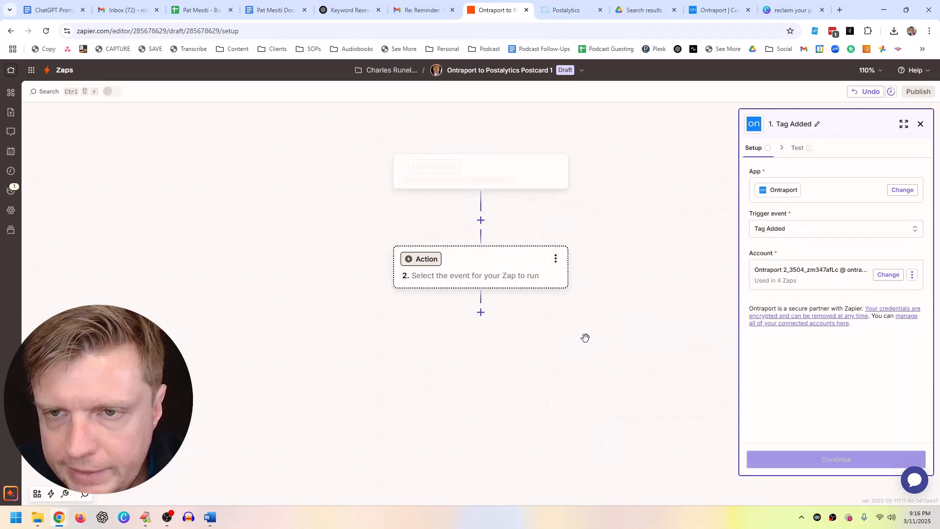
pyautogui.click(821, 458)
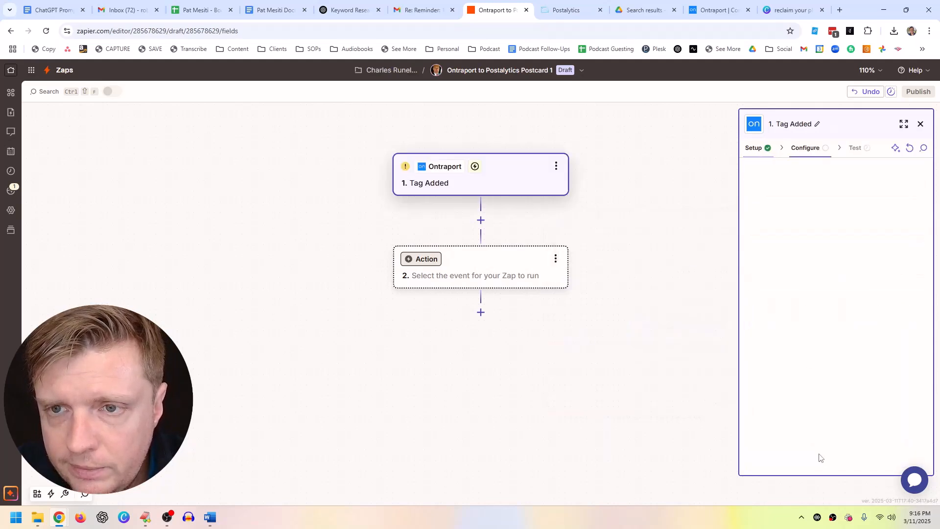
pyautogui.click(791, 190)
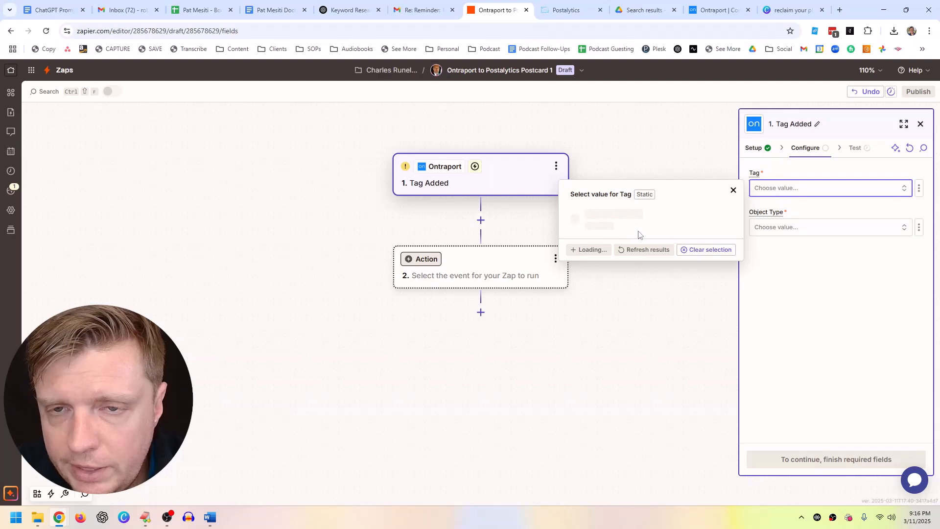
# Step: Load more tags and search the Tag list for 'postca', then 'outre'
pyautogui.click(593, 380)
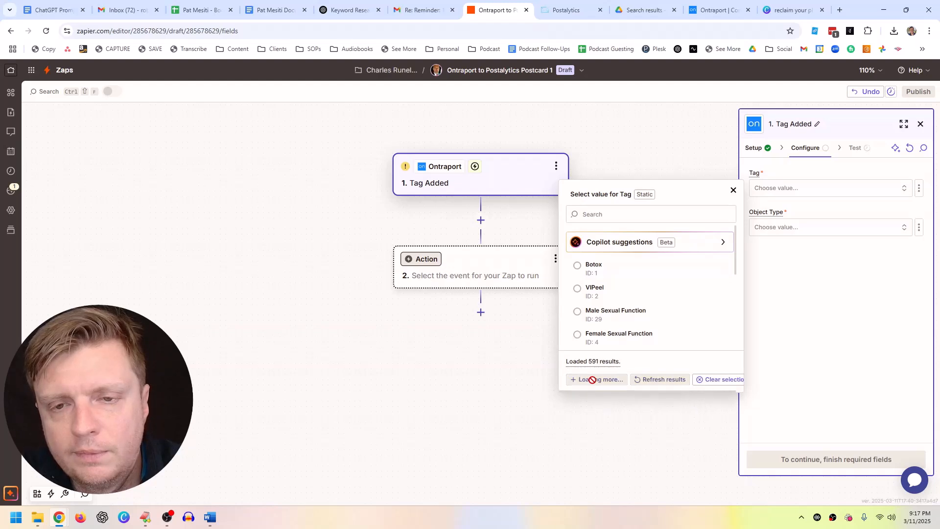
pyautogui.click(601, 214)
pyautogui.write('postca')
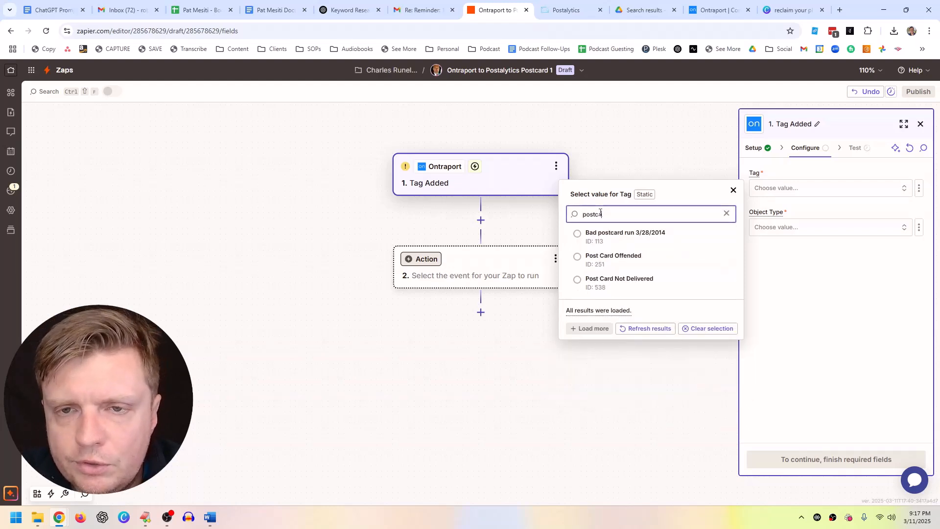
pyautogui.doubleClick(601, 214)
pyautogui.write('outre')
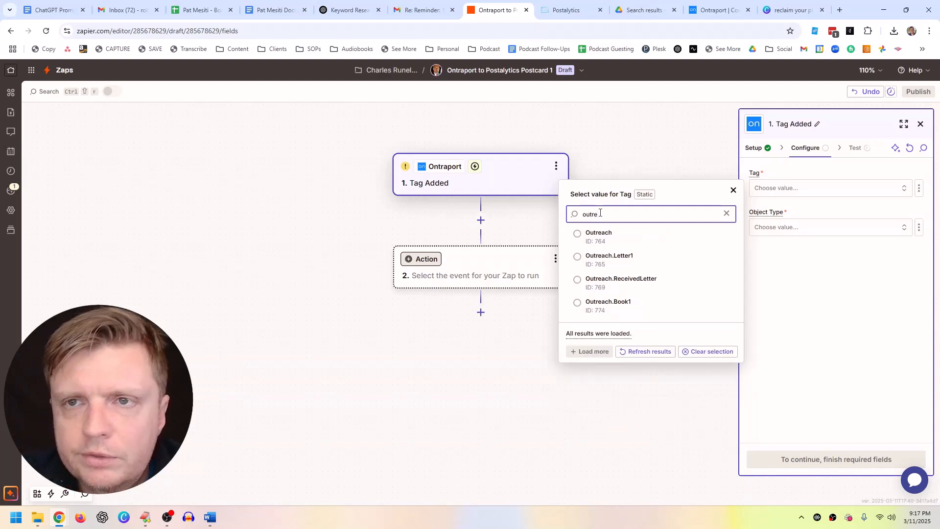
# Step: Log out of Ontraport and sign in with the other saved account
pyautogui.click(715, 10)
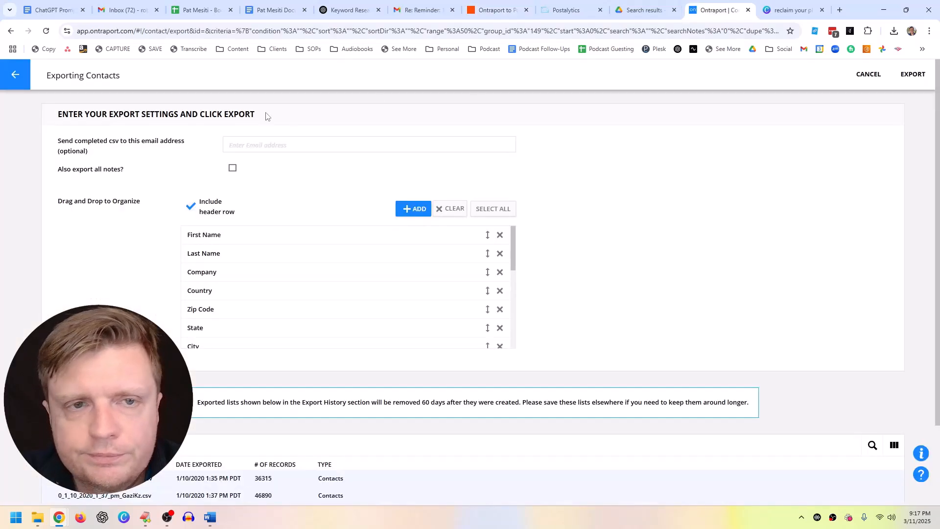
pyautogui.click(12, 76)
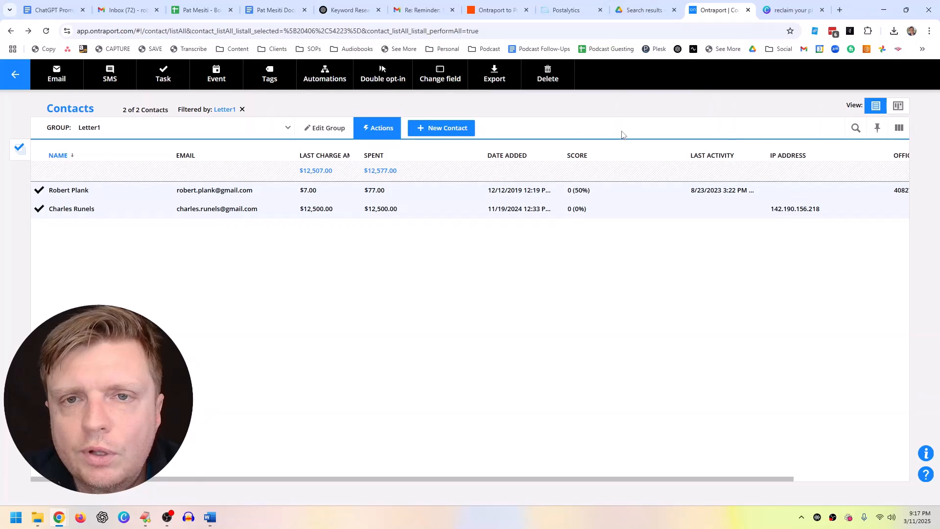
pyautogui.click(14, 75)
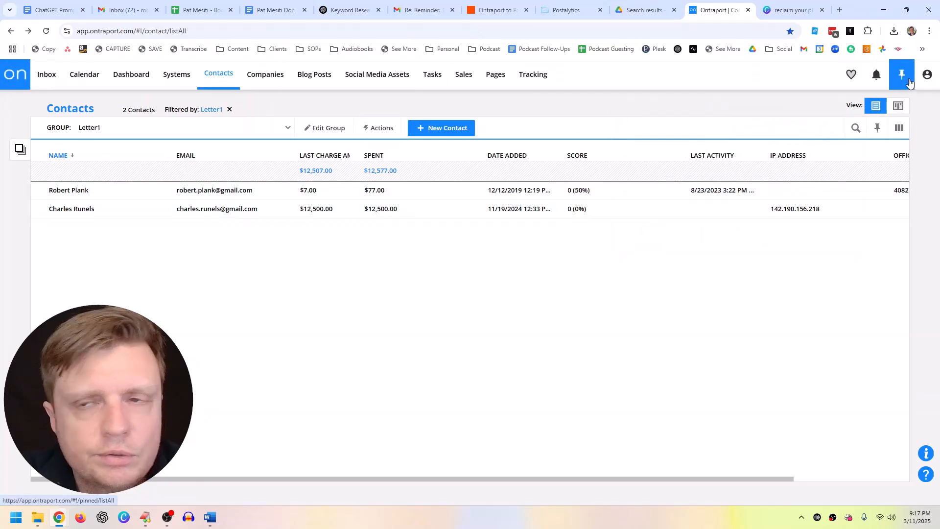
pyautogui.moveTo(925, 80)
pyautogui.click(828, 243)
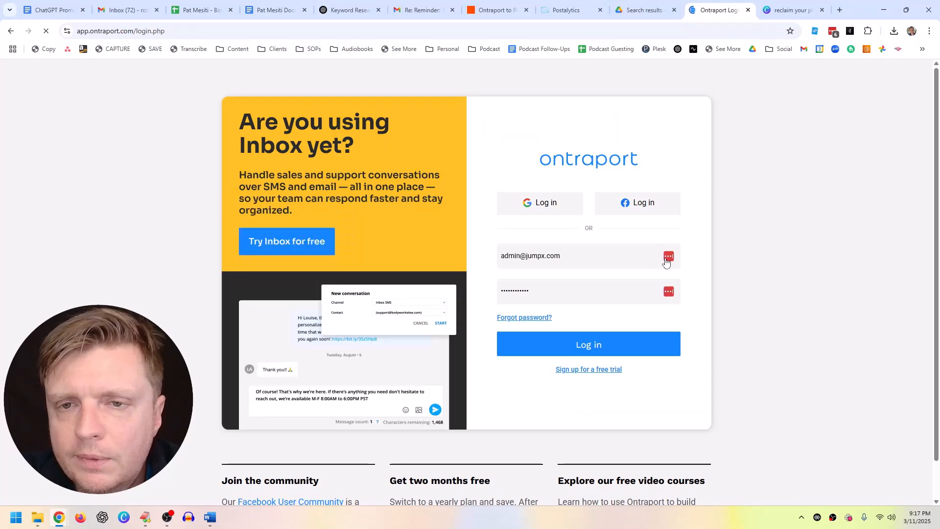
pyautogui.click(668, 256)
pyautogui.click(549, 304)
pyautogui.click(578, 343)
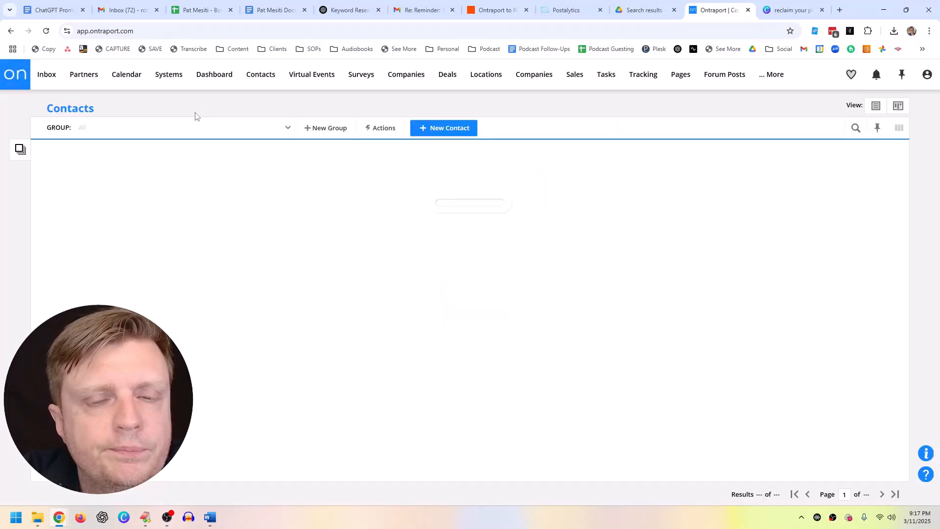
# Step: Create and save the Ontraport tag 'Outreach.Postcard1' under Contact Settings > Manage Tags, then return to Zapier
pyautogui.moveTo(267, 77)
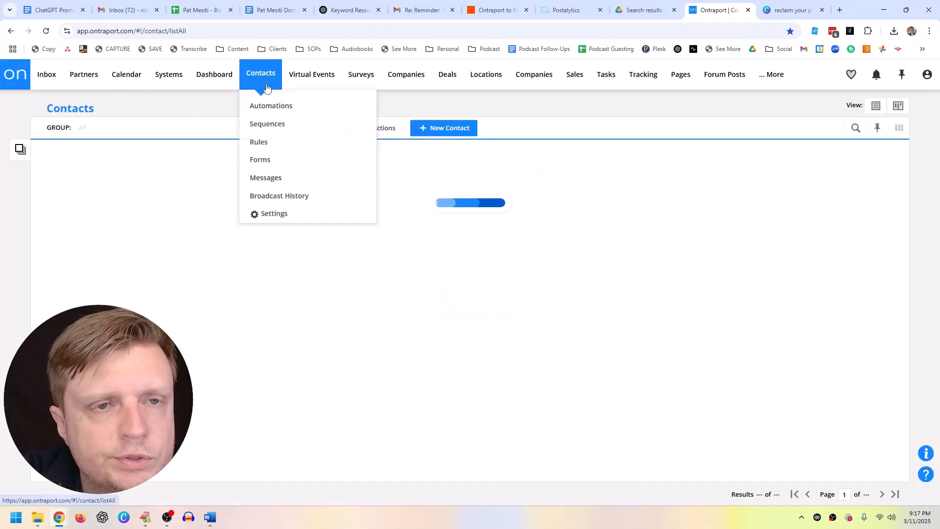
pyautogui.click(276, 215)
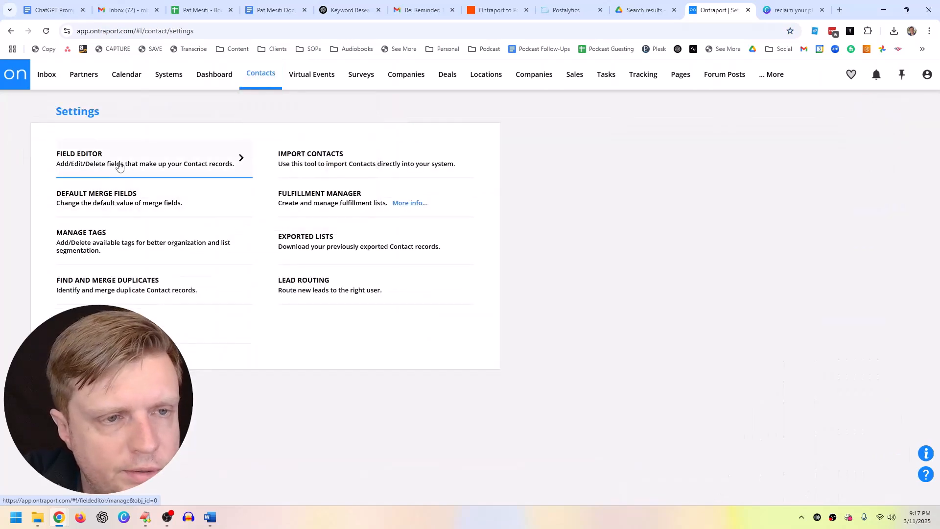
pyautogui.click(114, 245)
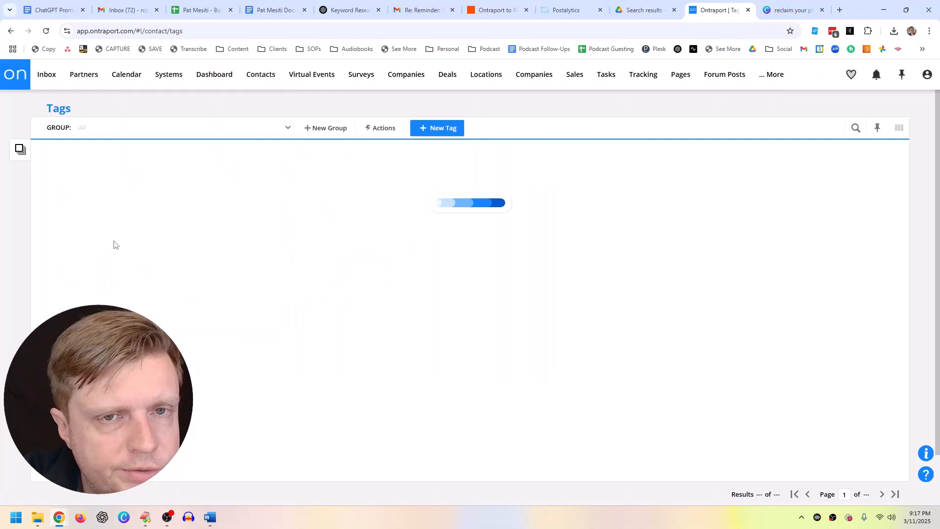
pyautogui.click(439, 129)
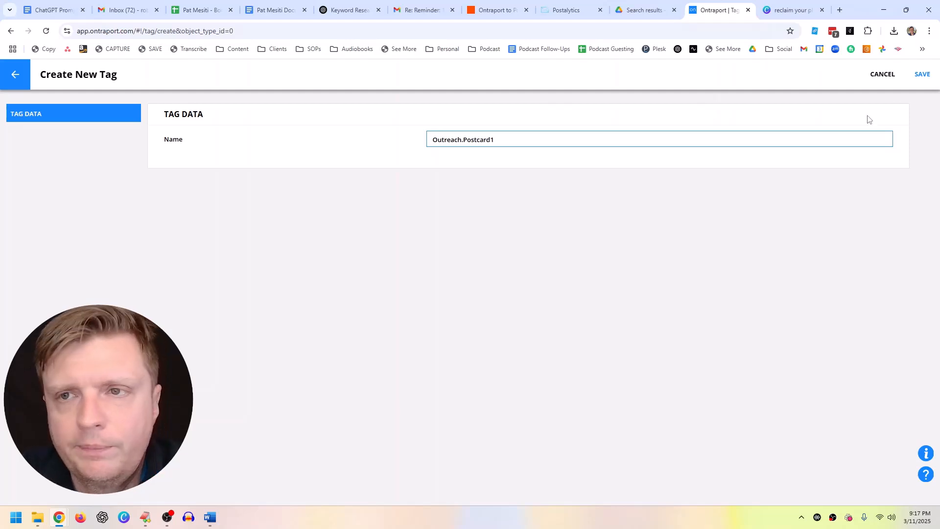
pyautogui.click(919, 75)
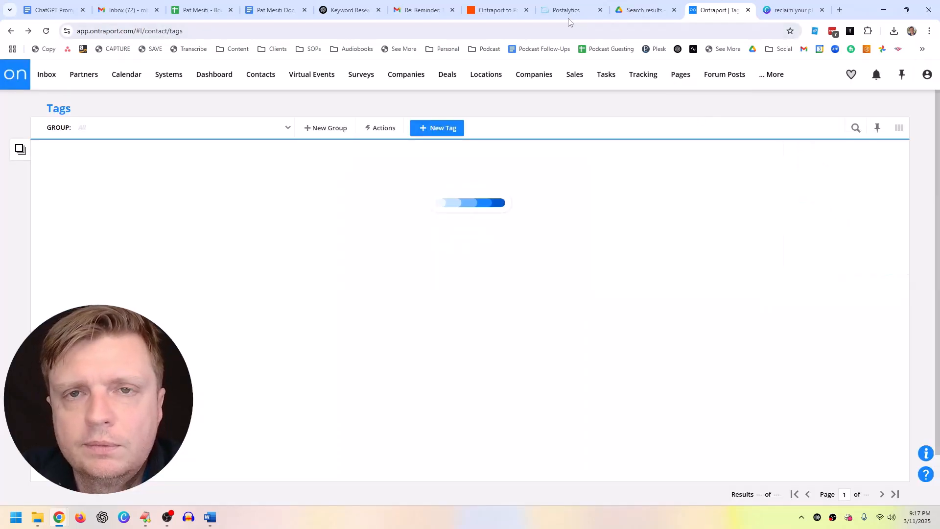
pyautogui.click(495, 10)
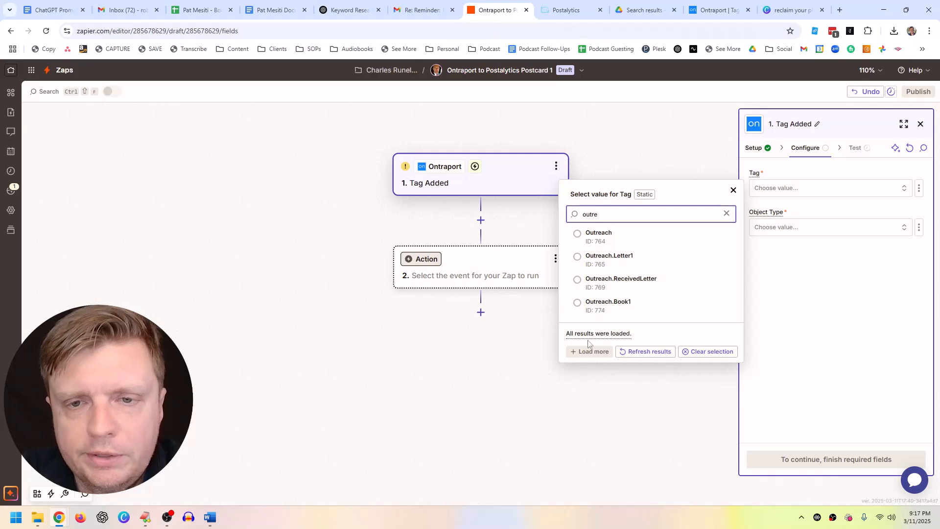
# Step: Refresh tags, search 'postcard', load more until Outreach.Postcard1 appears, and select it as the trigger tag
pyautogui.click(622, 352)
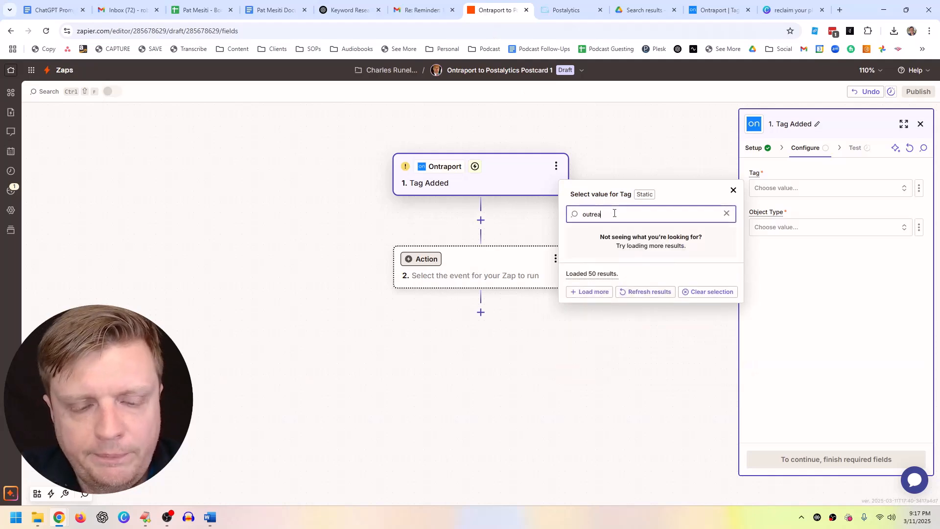
pyautogui.hotkey('ctrl', 'a')
pyautogui.write('postcard')
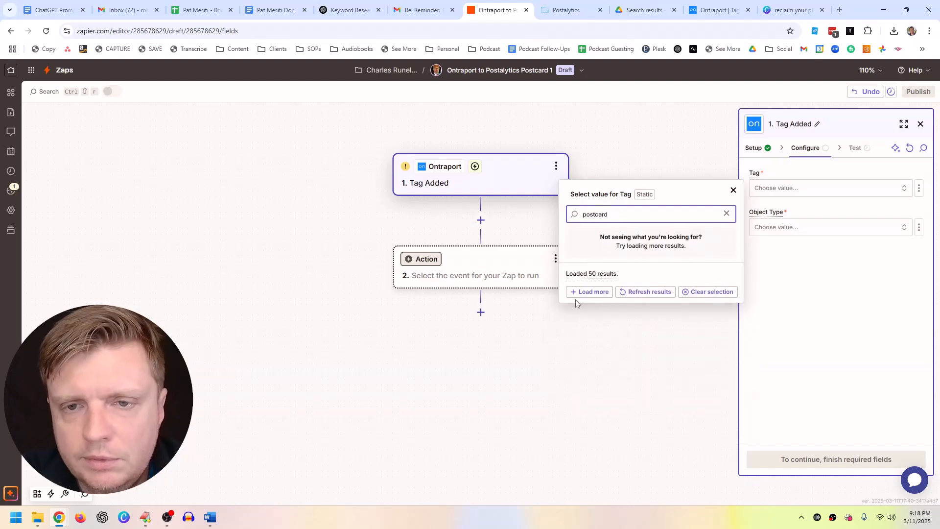
pyautogui.click(587, 291)
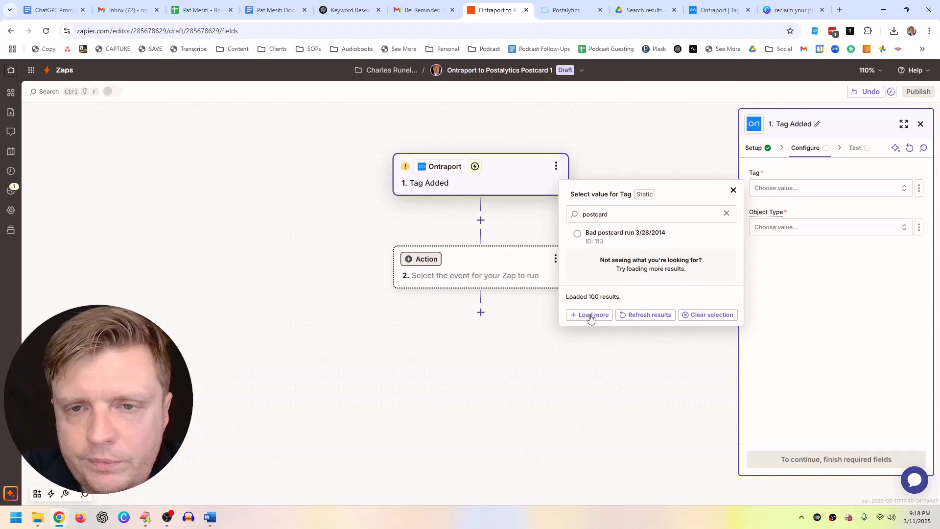
pyautogui.click(590, 312)
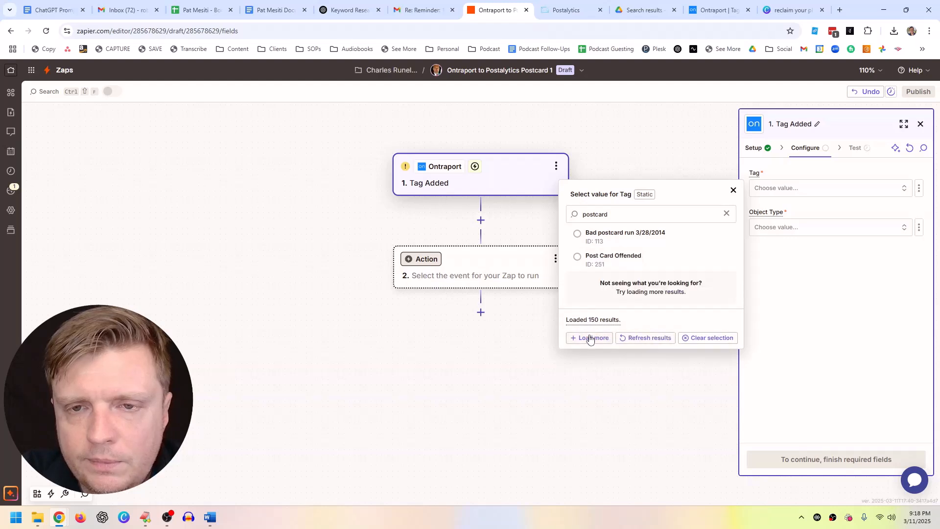
pyautogui.click(589, 334)
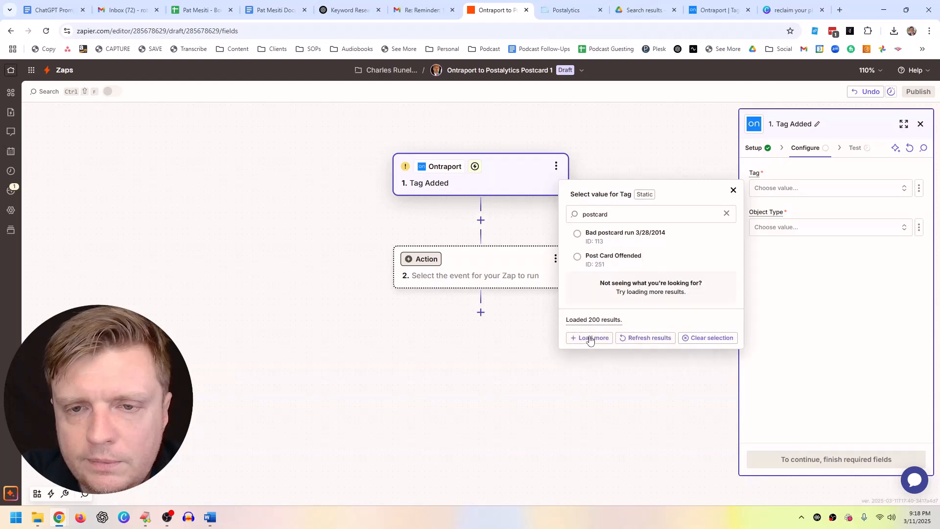
pyautogui.click(589, 334)
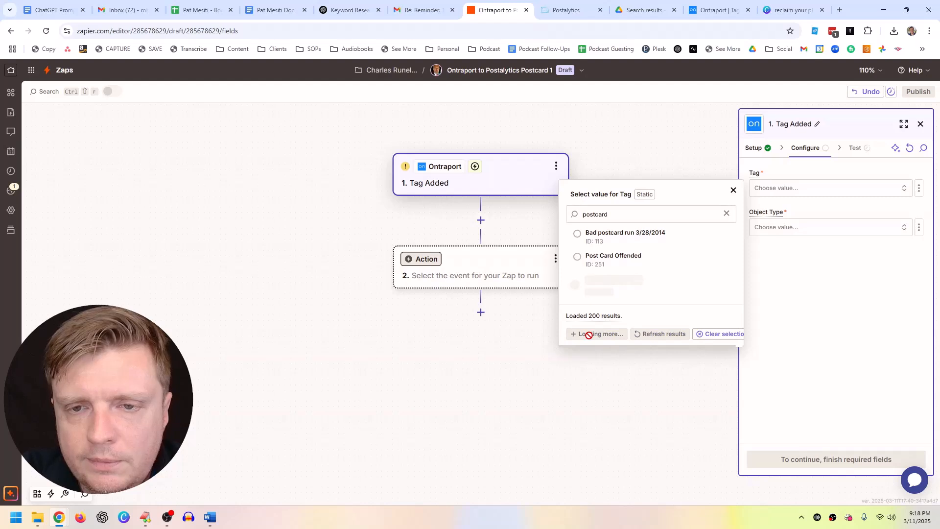
pyautogui.click(589, 334)
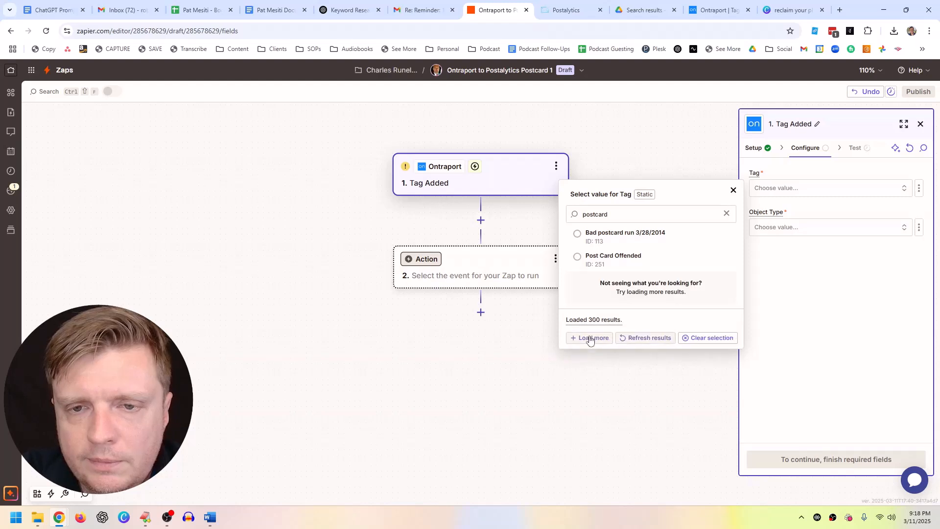
pyautogui.click(589, 334)
pyautogui.click(589, 334)
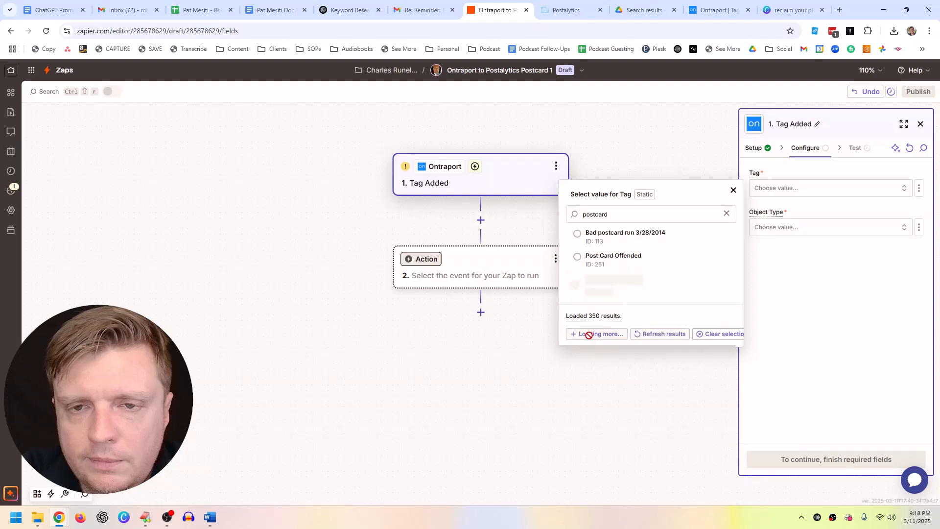
pyautogui.click(589, 334)
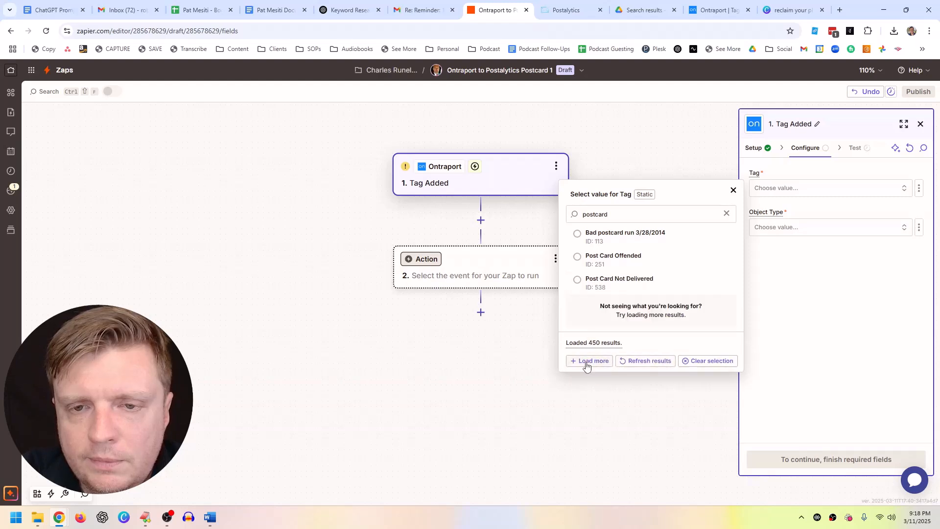
pyautogui.click(588, 362)
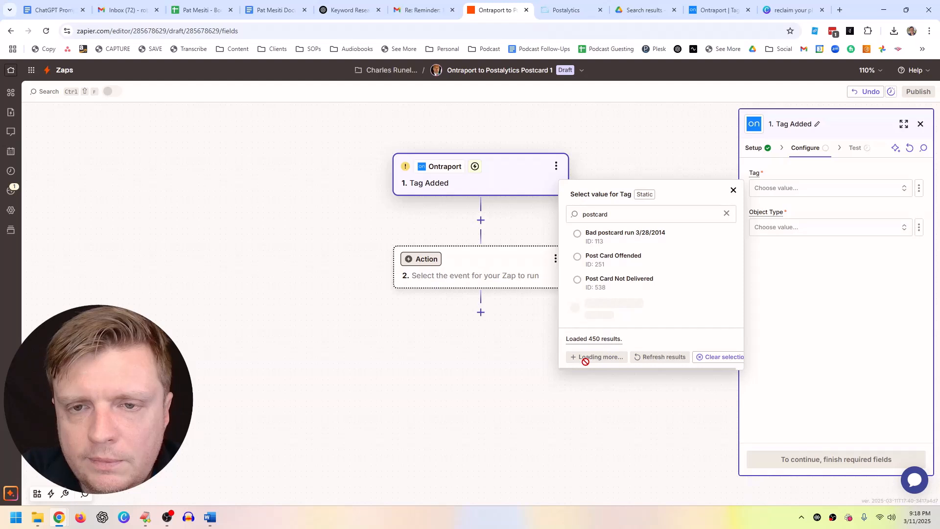
pyautogui.click(586, 361)
pyautogui.click(586, 361)
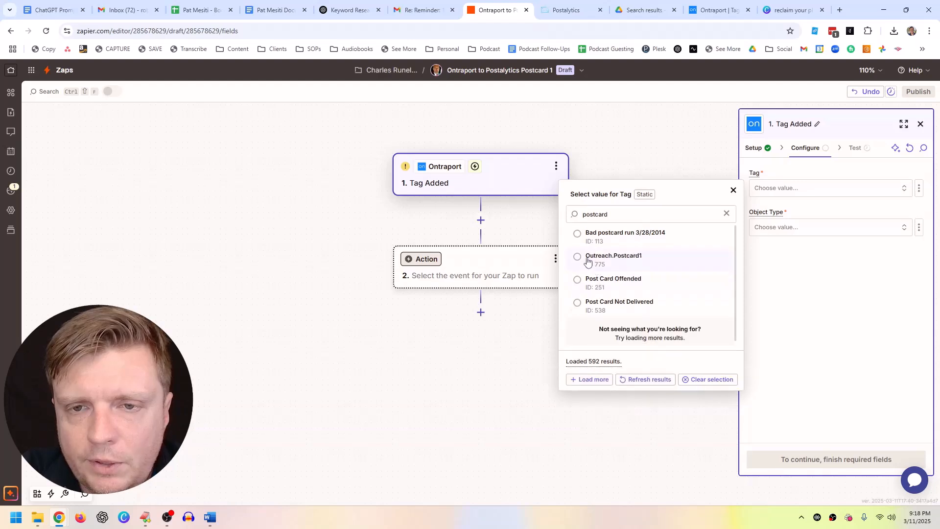
pyautogui.click(585, 256)
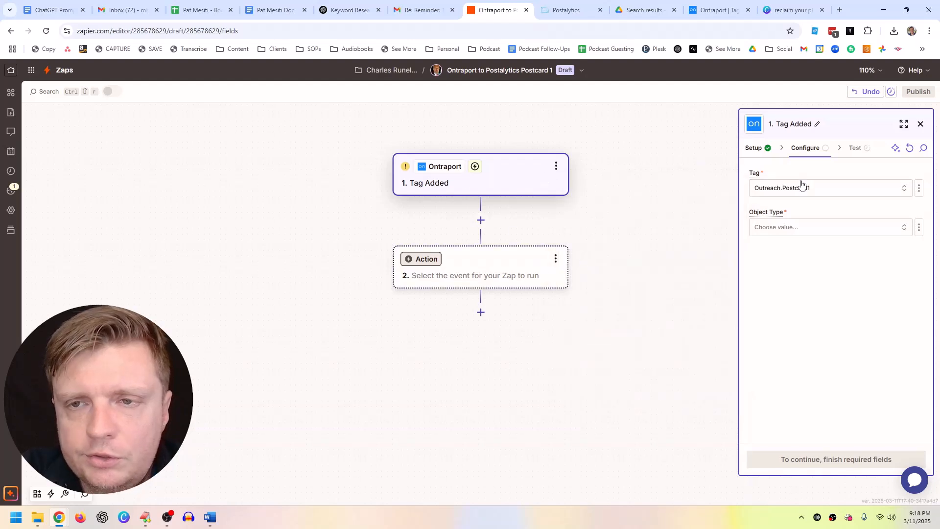
# Step: Set Object Type to Contacts and run the trigger test
pyautogui.click(799, 232)
pyautogui.scroll(-5, 632, 361)
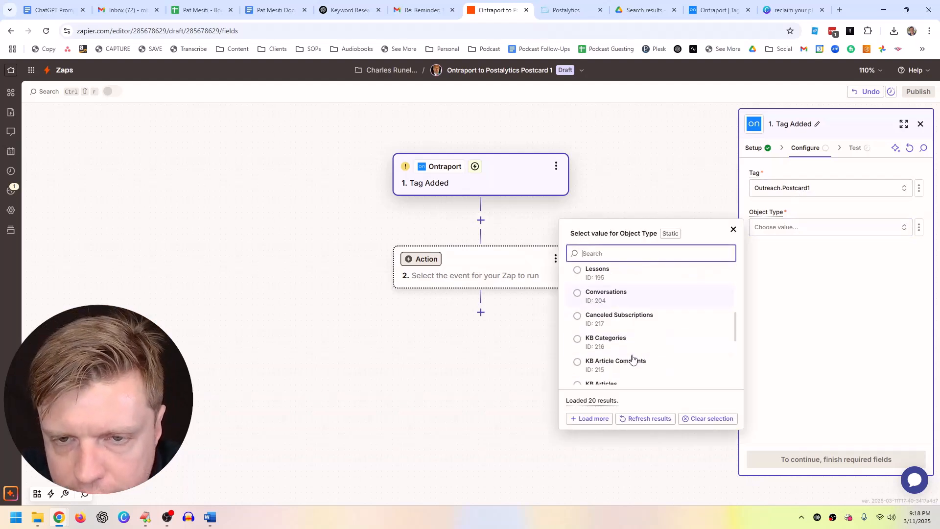
pyautogui.click(584, 317)
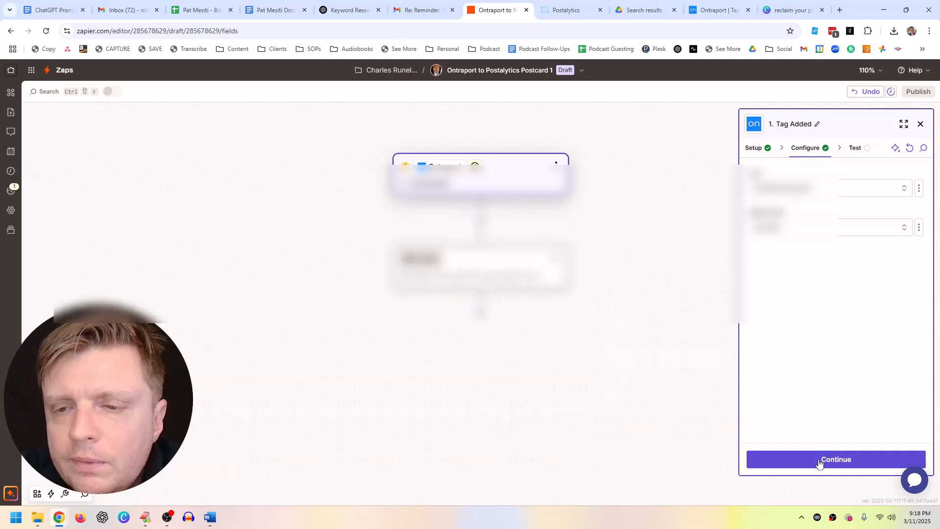
pyautogui.click(819, 460)
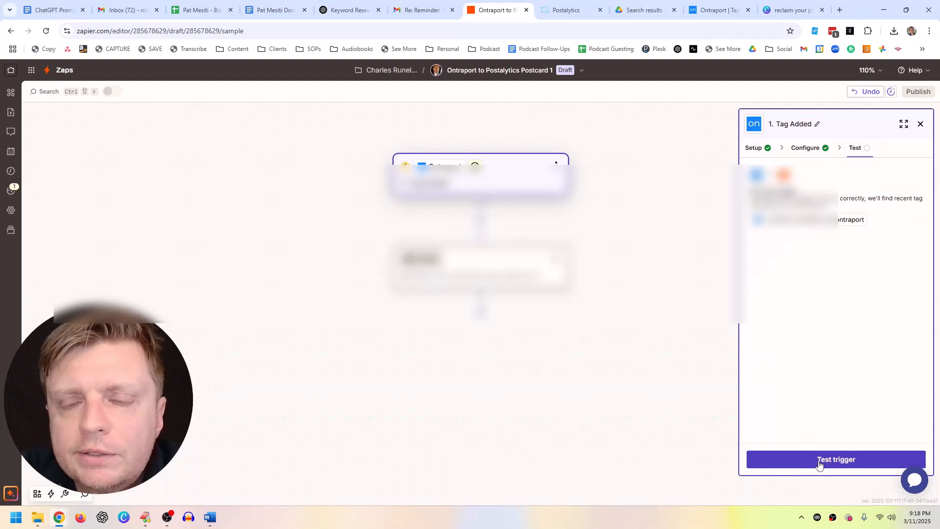
pyautogui.click(820, 460)
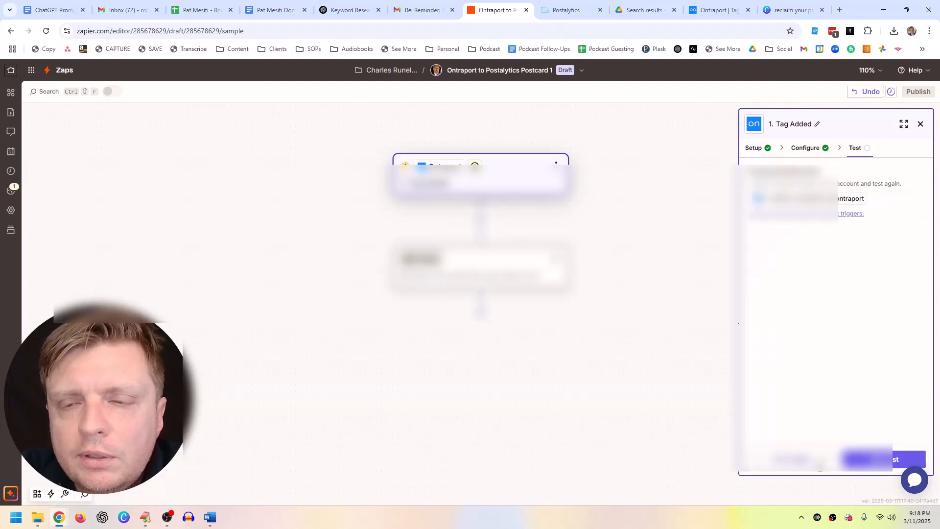
# Step: In Ontraport contacts, search by the test contact's surname and select the first match
pyautogui.click(702, 12)
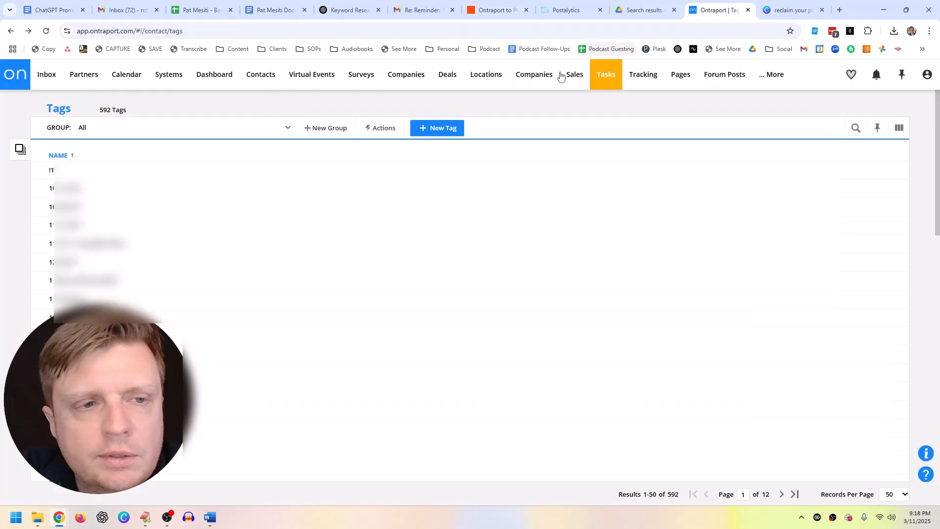
pyautogui.moveTo(147, 74)
pyautogui.click(260, 75)
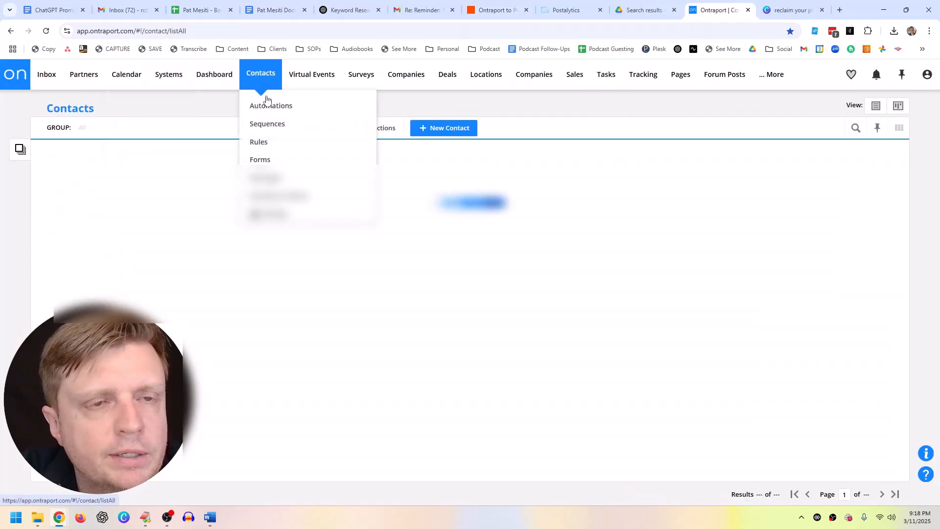
pyautogui.click(855, 129)
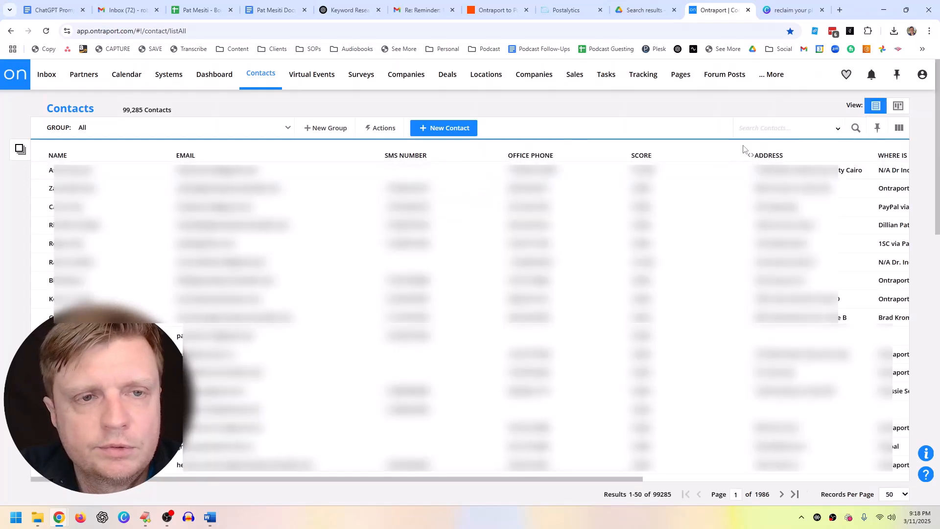
pyautogui.write('plank')
pyautogui.press('Return')
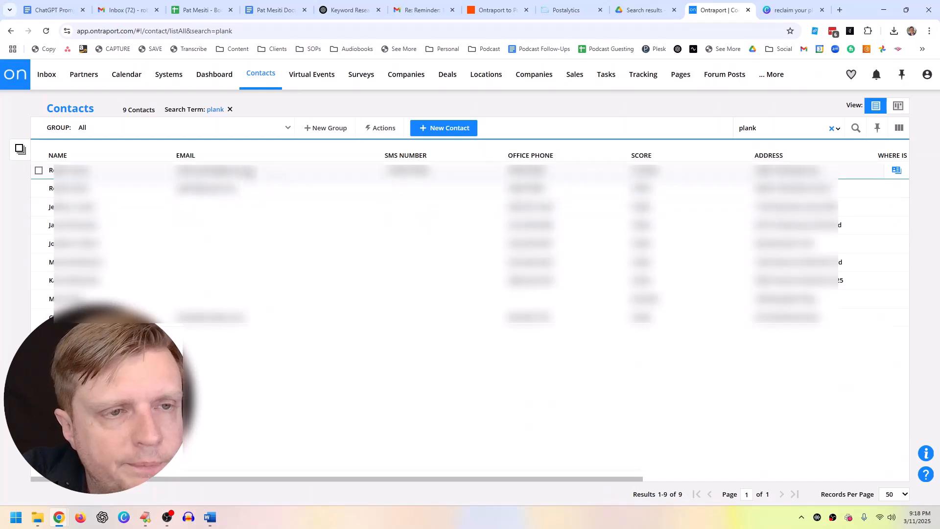
pyautogui.click(38, 169)
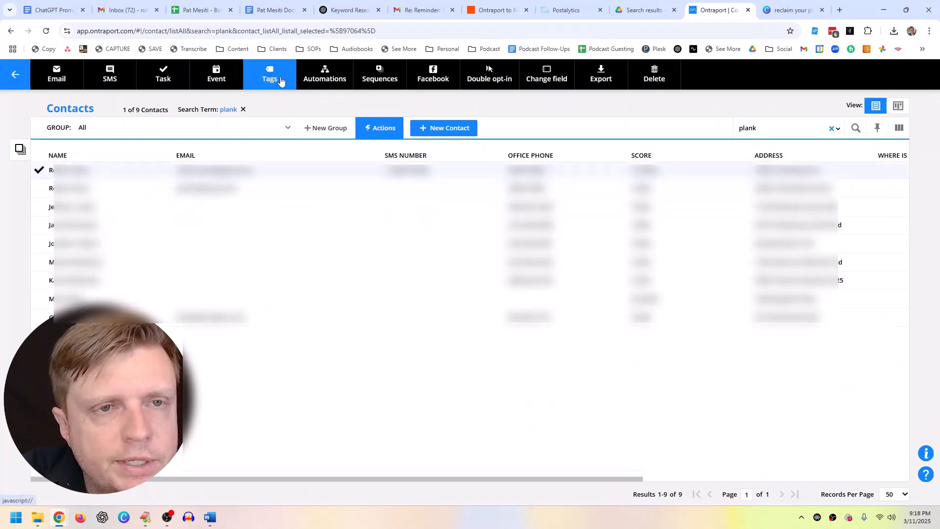
# Step: Add the Outreach.Postcard1 tag to the selected contact and save
pyautogui.click(278, 79)
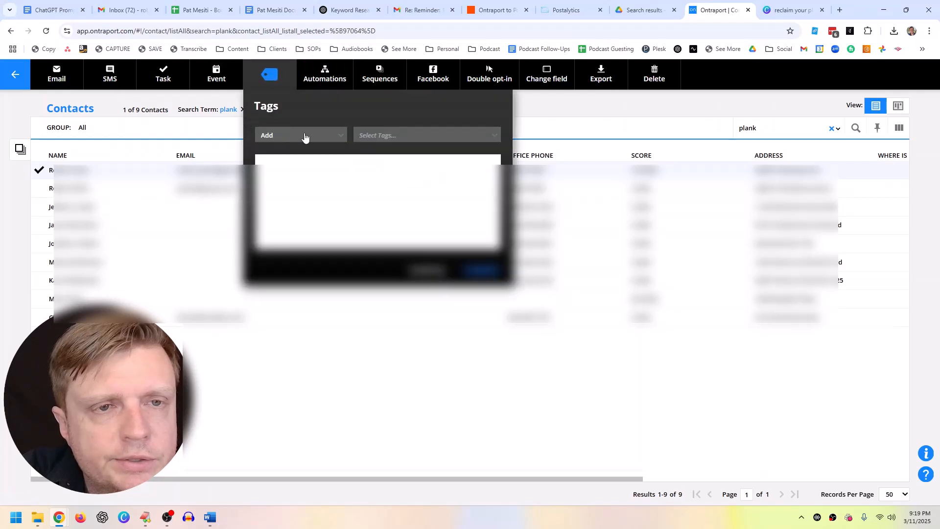
pyautogui.click(398, 137)
pyautogui.write('postcard1')
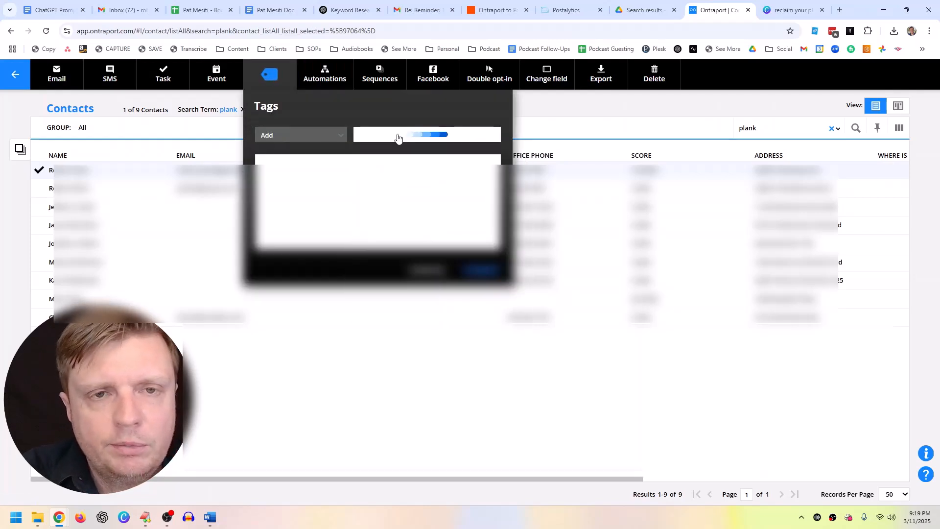
pyautogui.click(398, 154)
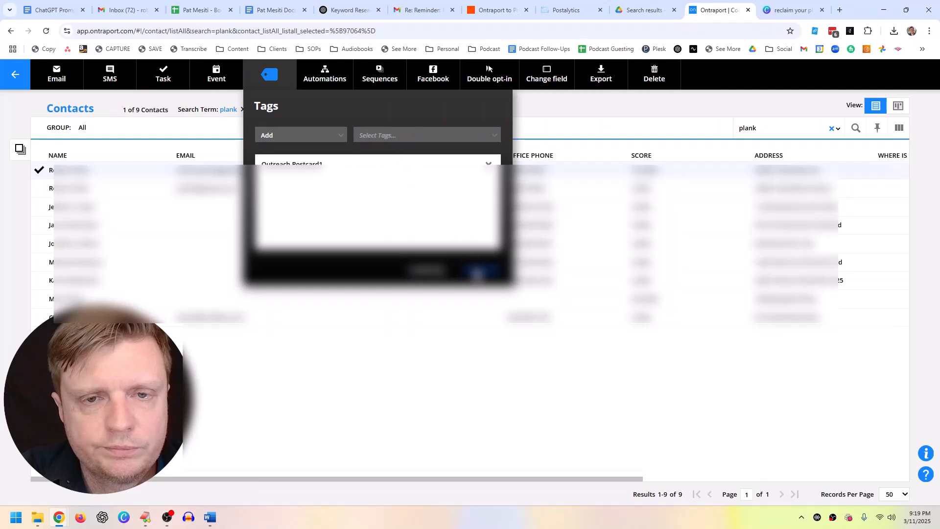
pyautogui.click(477, 270)
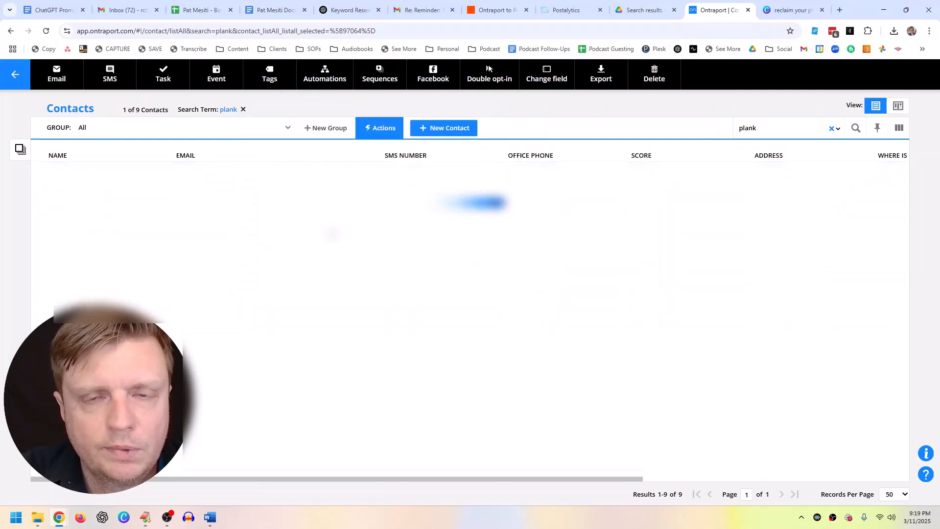
pyautogui.click(484, 12)
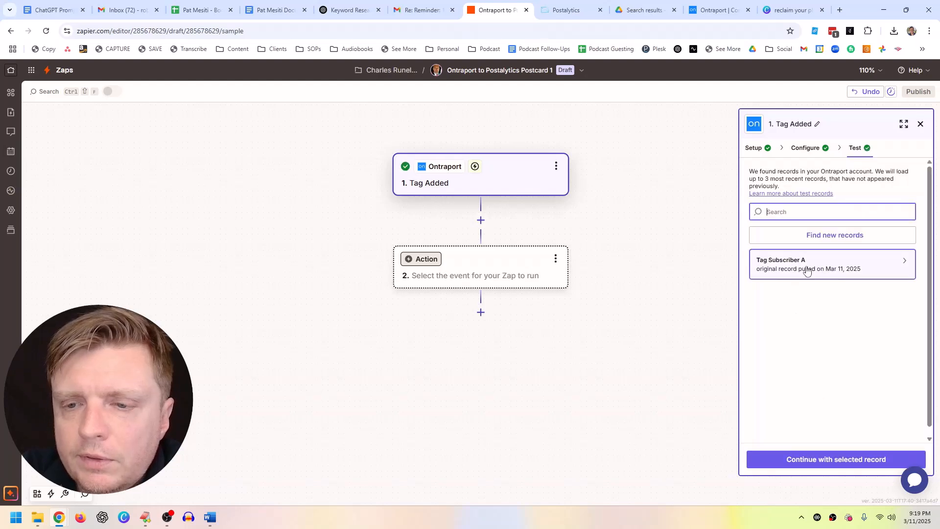
# Step: Continue with the found test record and choose Postalytics as step 2's app
pyautogui.click(865, 277)
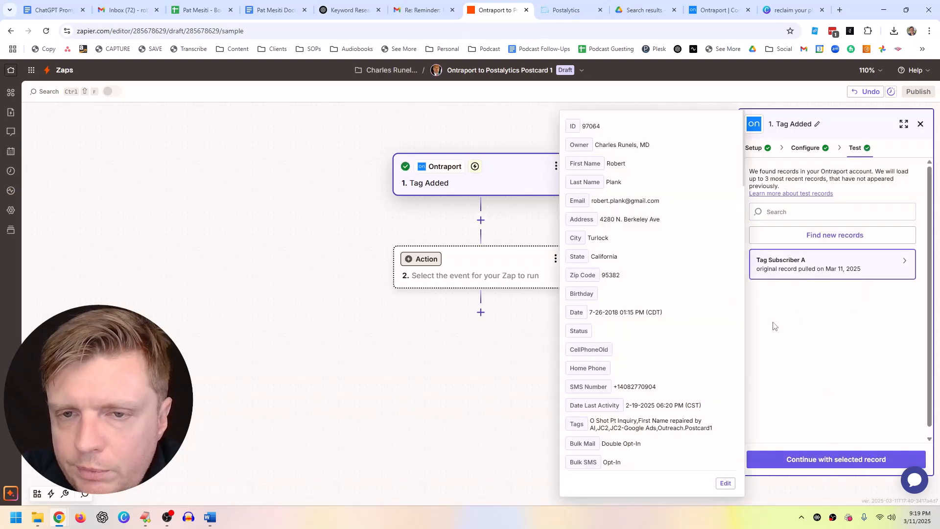
pyautogui.click(796, 460)
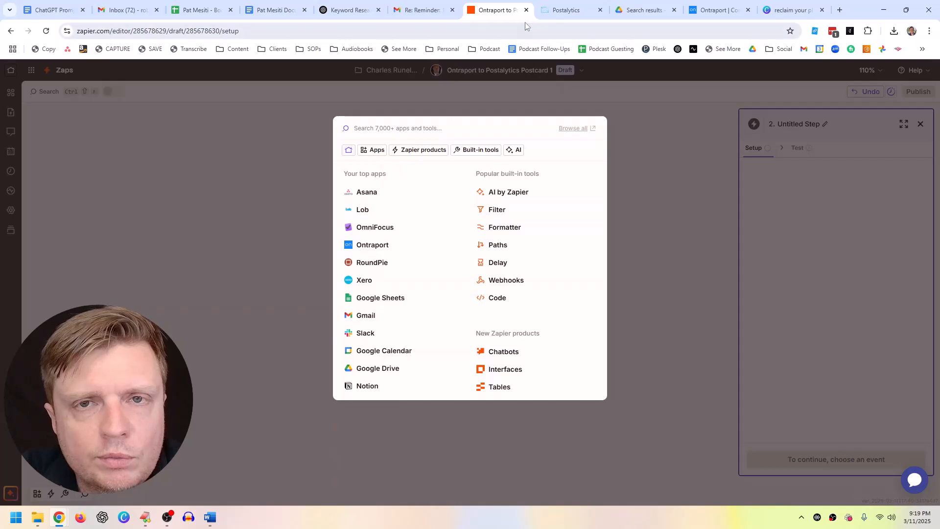
pyautogui.click(566, 10)
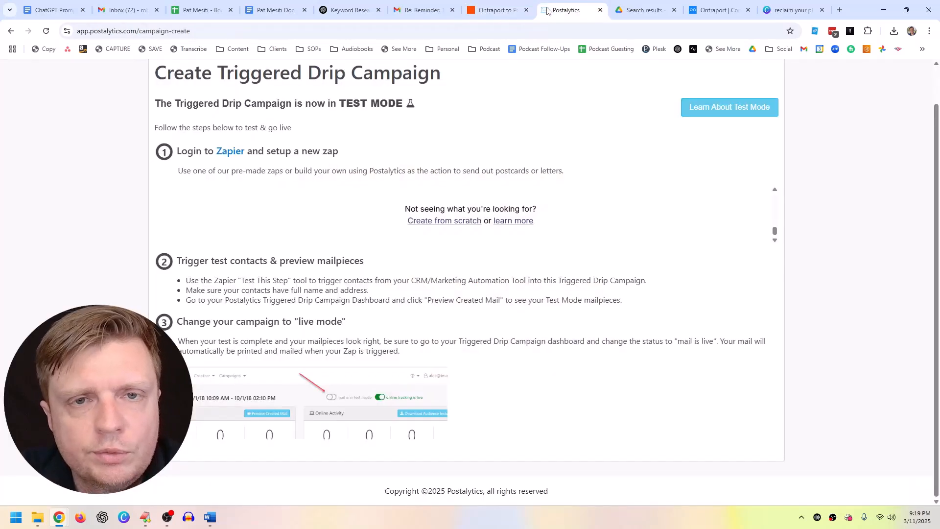
pyautogui.click(499, 9)
pyautogui.write('posta')
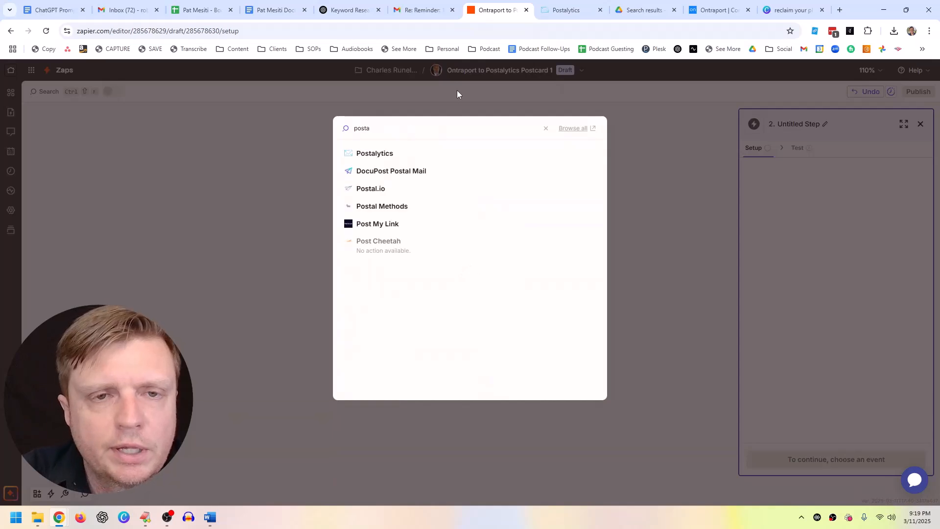
pyautogui.click(388, 153)
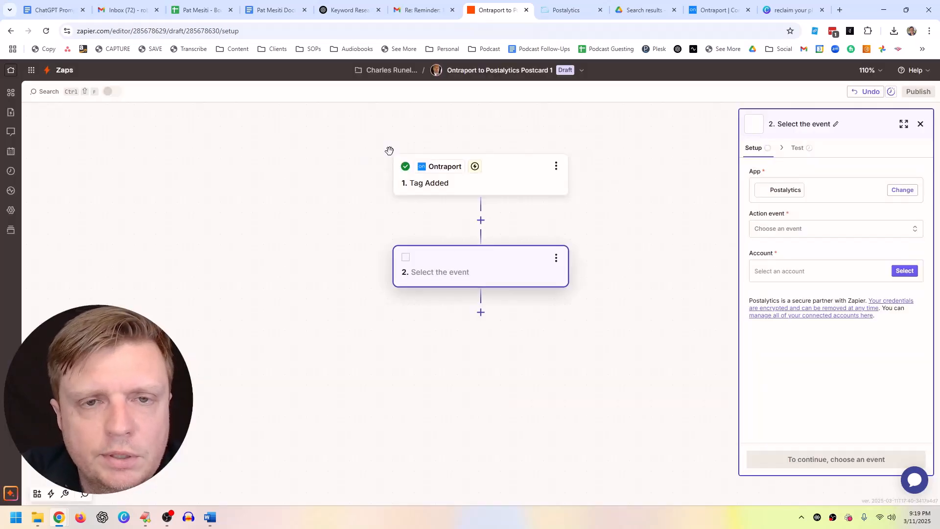
# Step: Set the Postalytics action event to Send and Track a Postcard or Letter
pyautogui.click(786, 231)
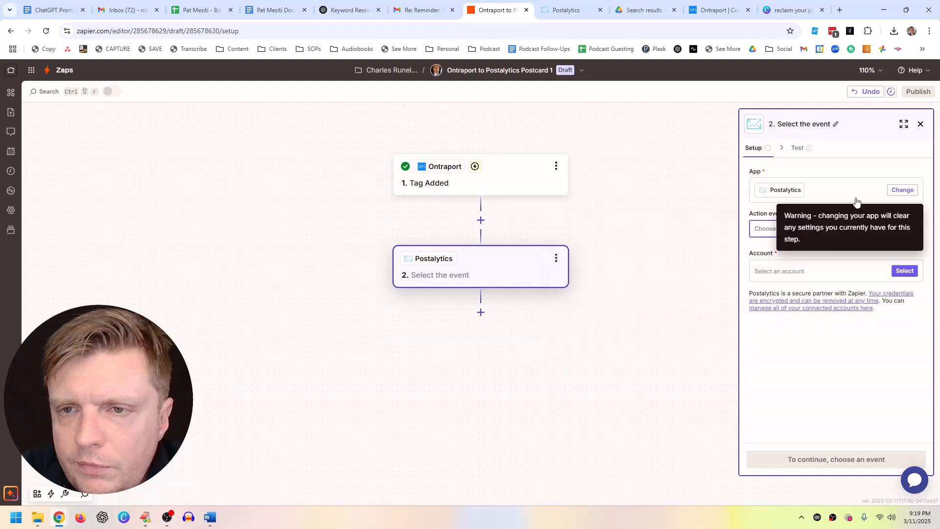
pyautogui.click(902, 190)
pyautogui.press('Escape')
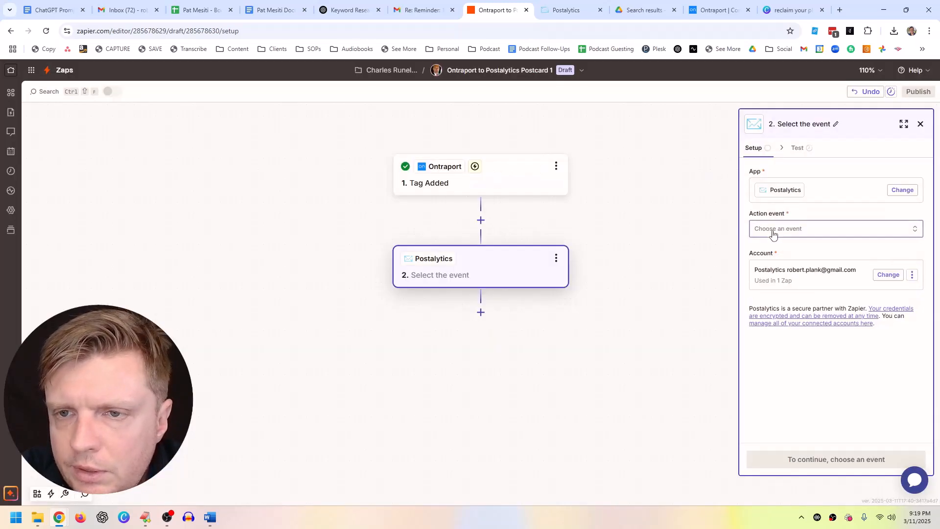
pyautogui.click(774, 234)
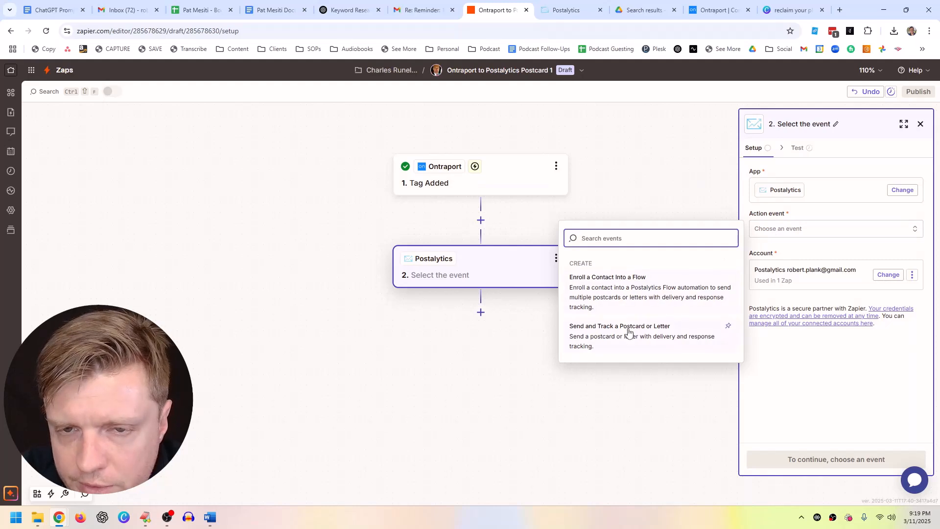
pyautogui.click(644, 347)
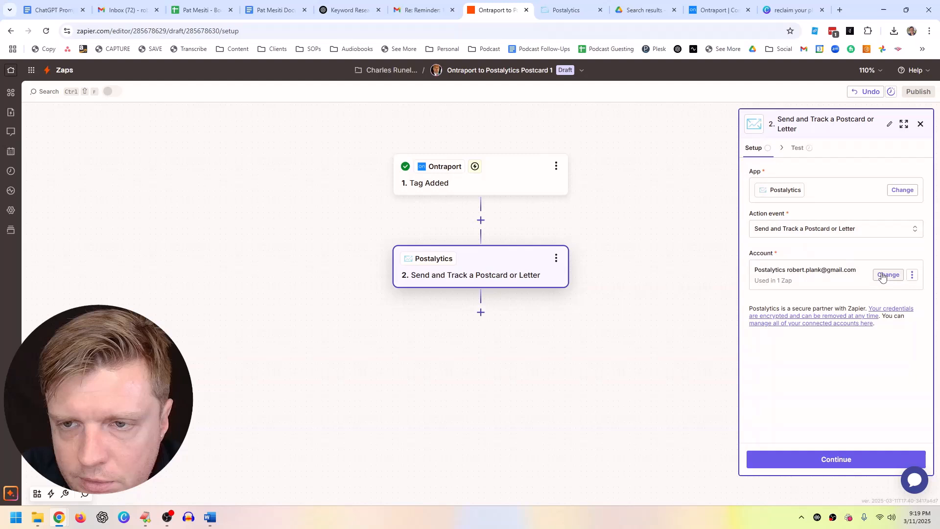
# Step: Connect the other Postalytics login, select it for the step, and continue to its fields
pyautogui.click(912, 275)
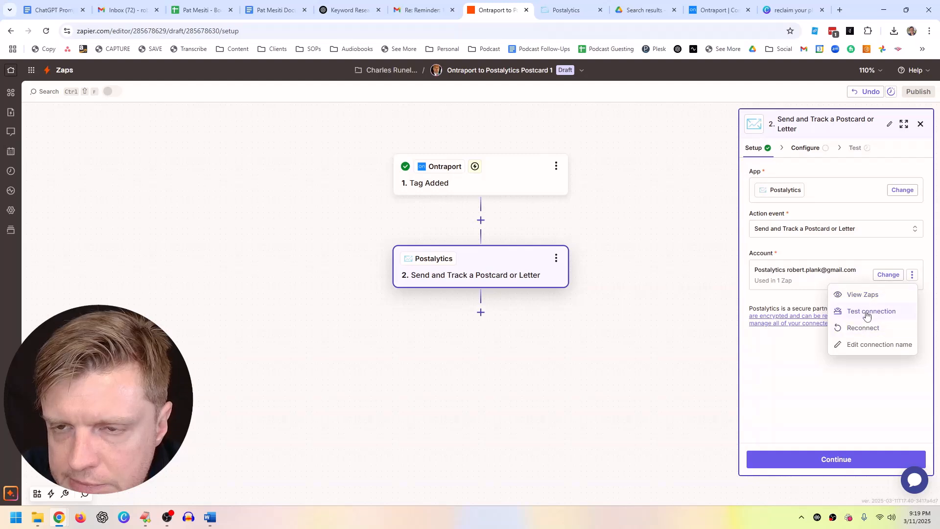
pyautogui.click(910, 277)
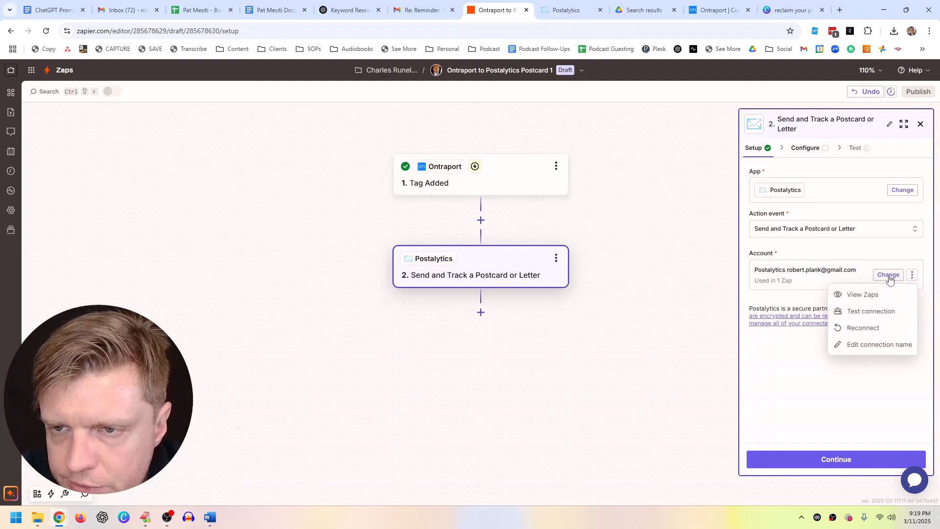
pyautogui.click(889, 274)
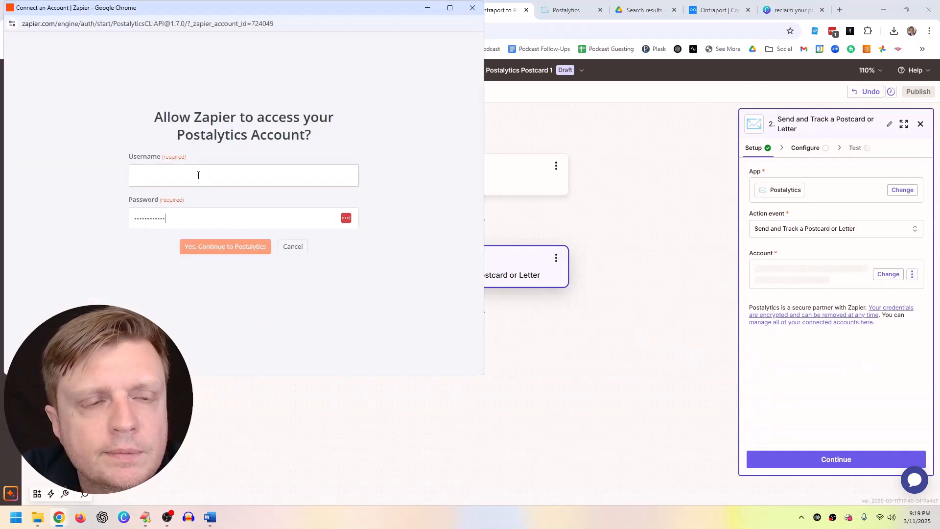
pyautogui.click(167, 517)
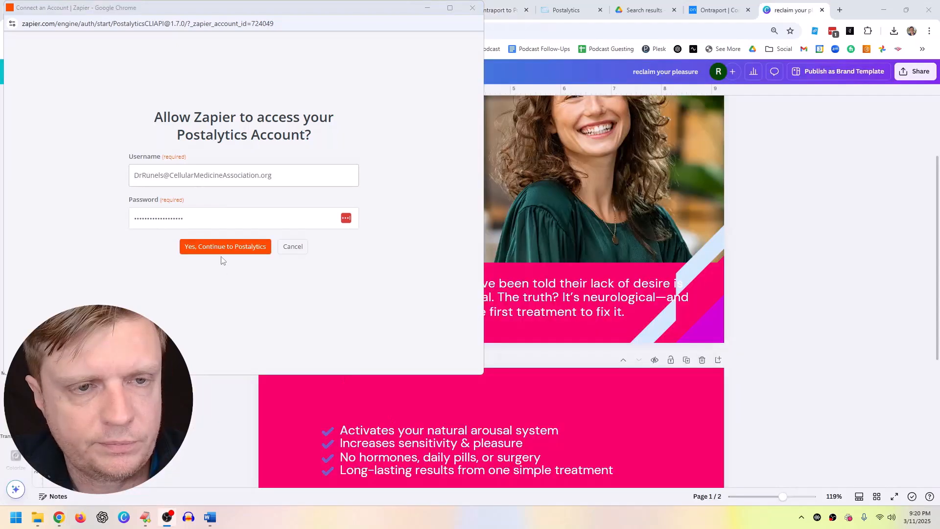
pyautogui.click(220, 248)
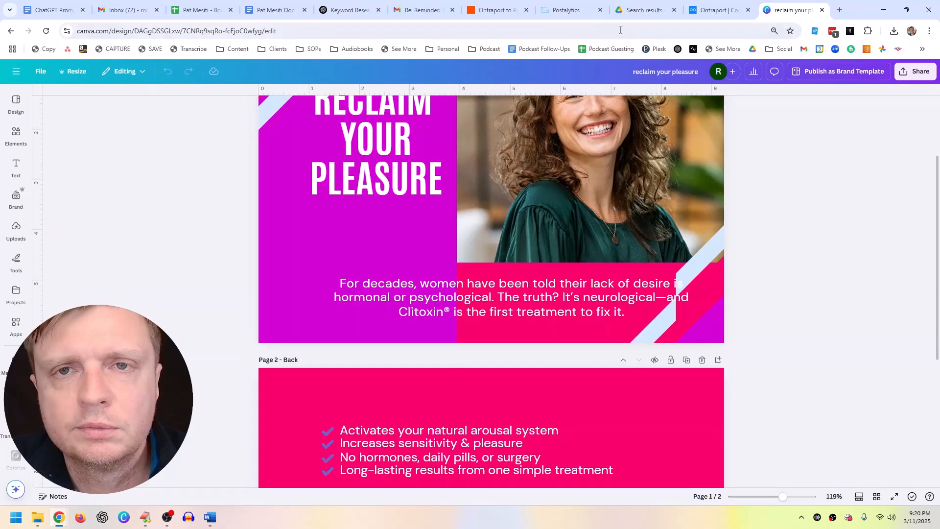
pyautogui.click(493, 10)
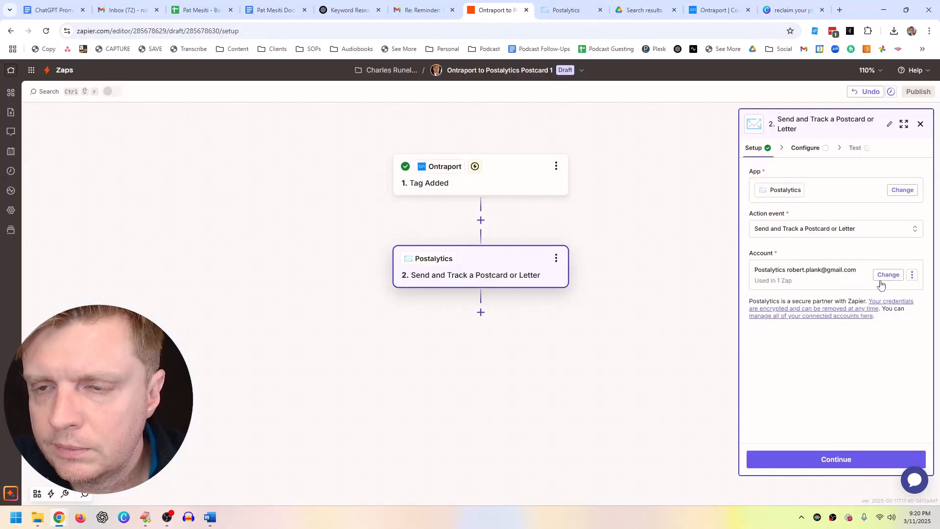
pyautogui.click(883, 276)
pyautogui.click(610, 309)
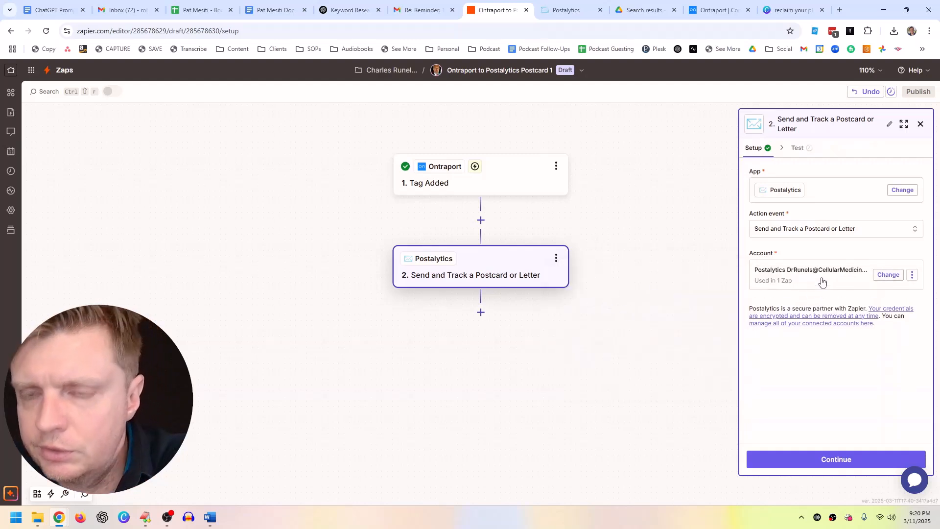
pyautogui.click(818, 459)
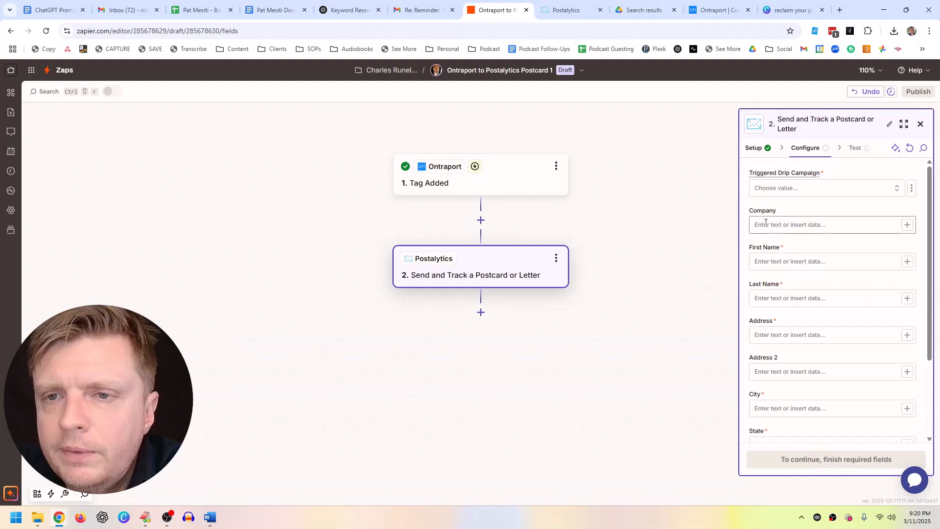
# Step: Choose the Zapier Postcard 1 drip campaign, leave Company empty, and map First Name
pyautogui.click(782, 196)
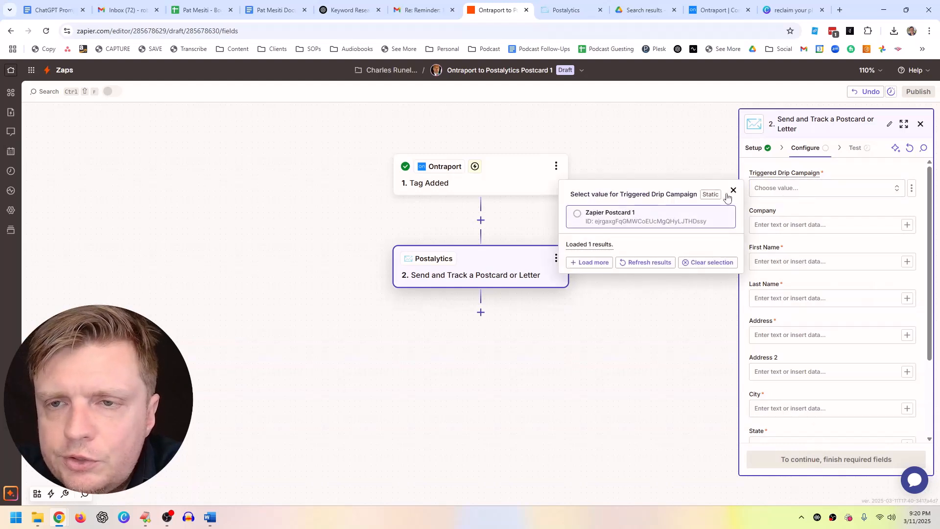
pyautogui.click(580, 218)
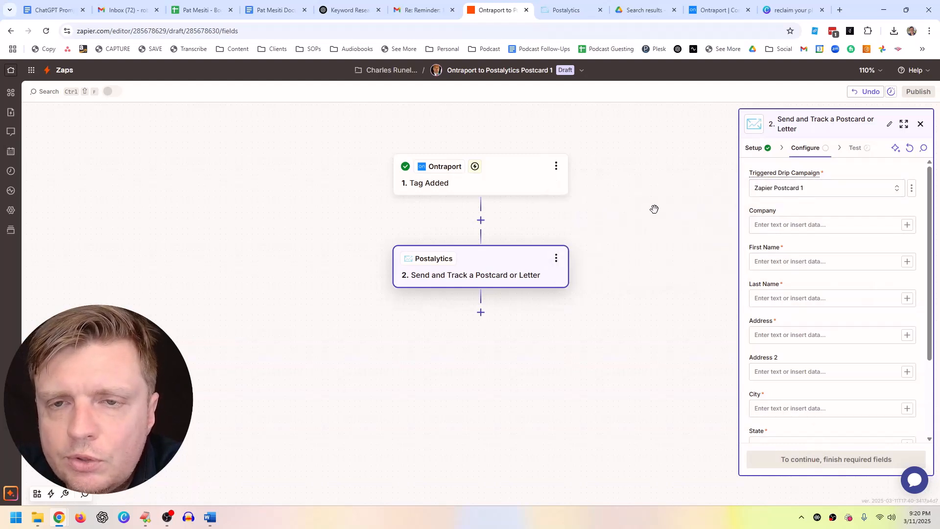
pyautogui.click(791, 227)
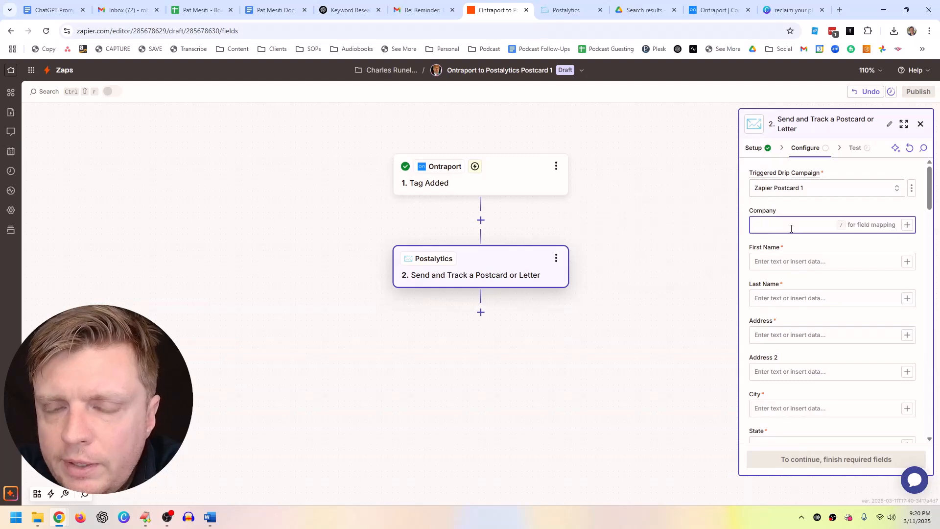
pyautogui.click(792, 210)
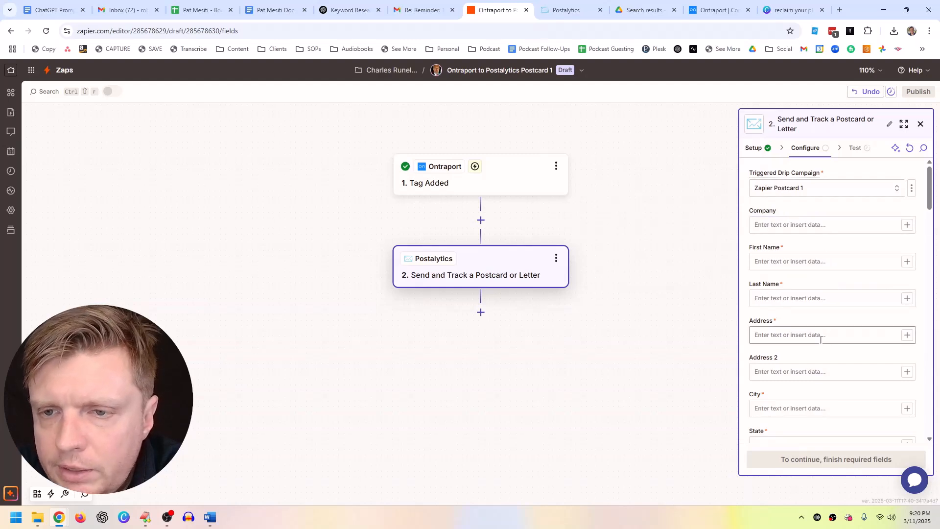
pyautogui.click(907, 262)
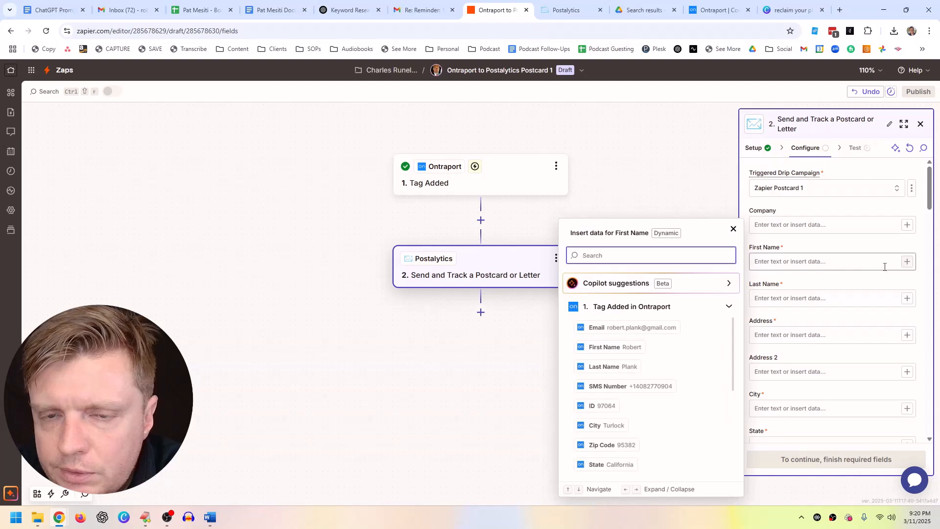
pyautogui.click(629, 347)
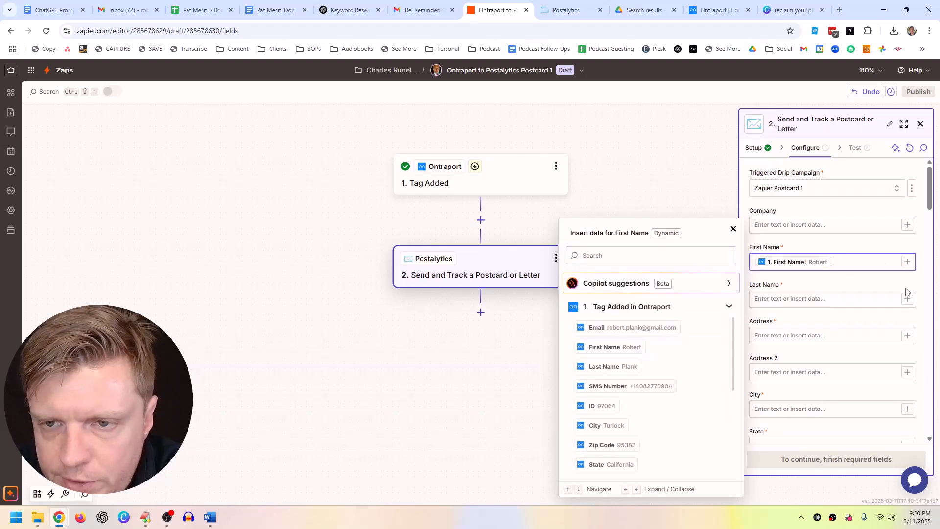
# Step: Map Last Name, Address, Address 2 and City to the matching Ontraport contact fields
pyautogui.click(907, 298)
pyautogui.click(612, 367)
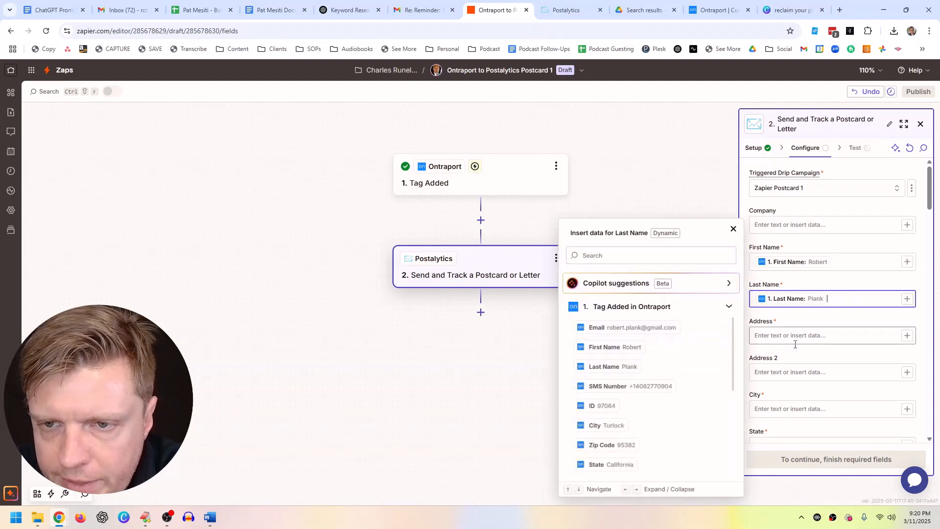
pyautogui.click(907, 335)
pyautogui.scroll(-5, 637, 373)
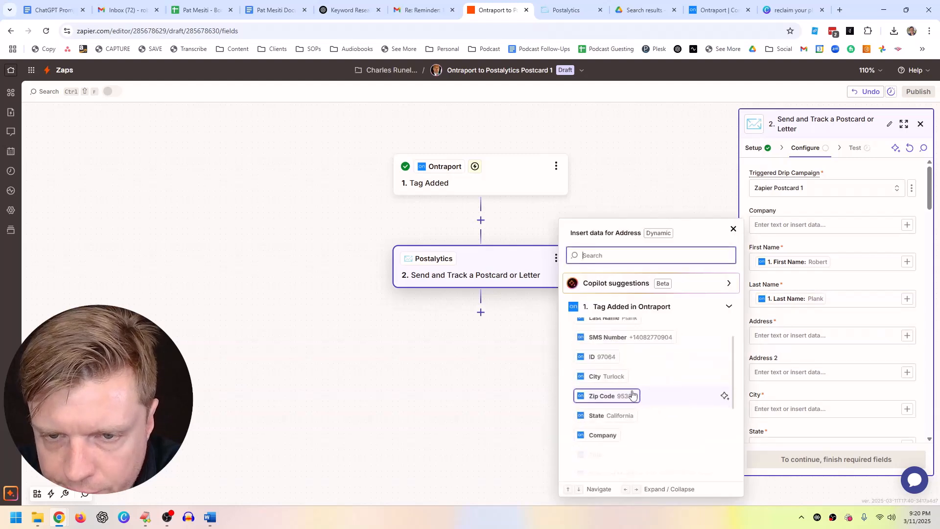
pyautogui.click(638, 411)
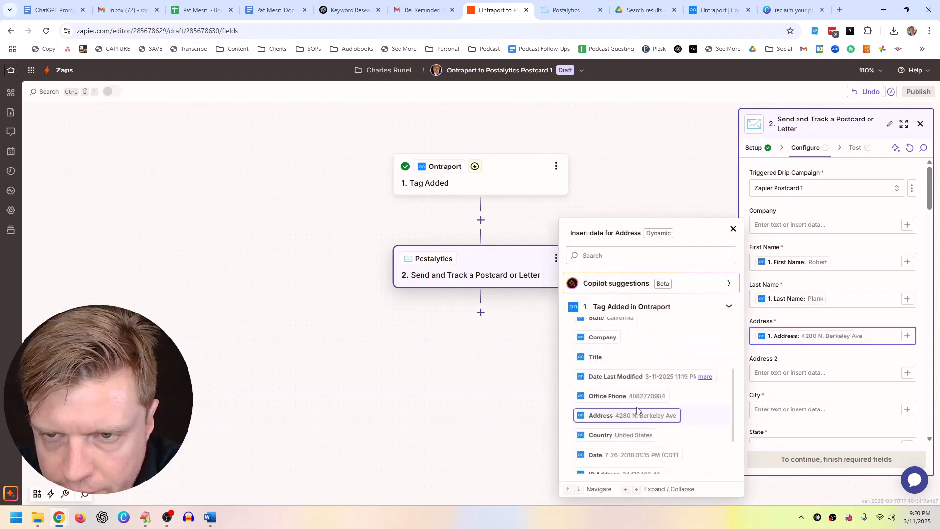
pyautogui.click(907, 373)
pyautogui.scroll(-3, 622, 399)
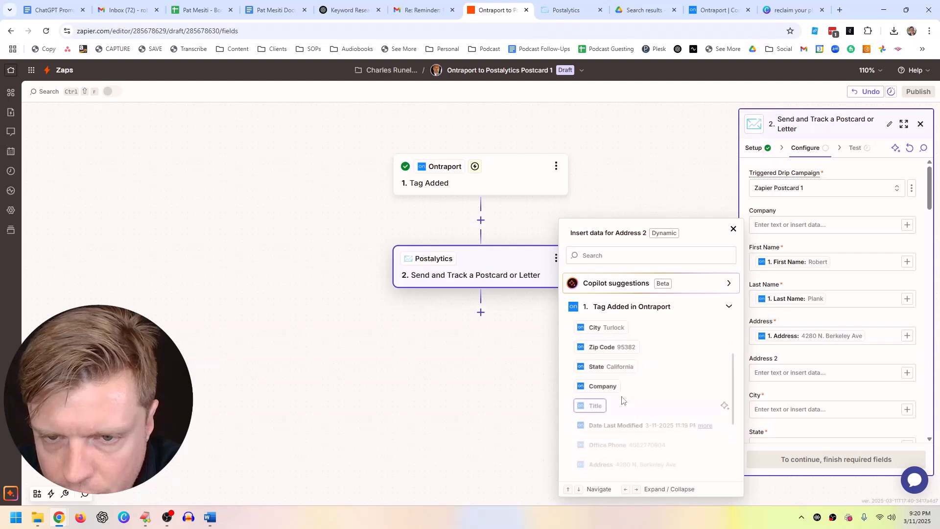
pyautogui.scroll(-2, 622, 413)
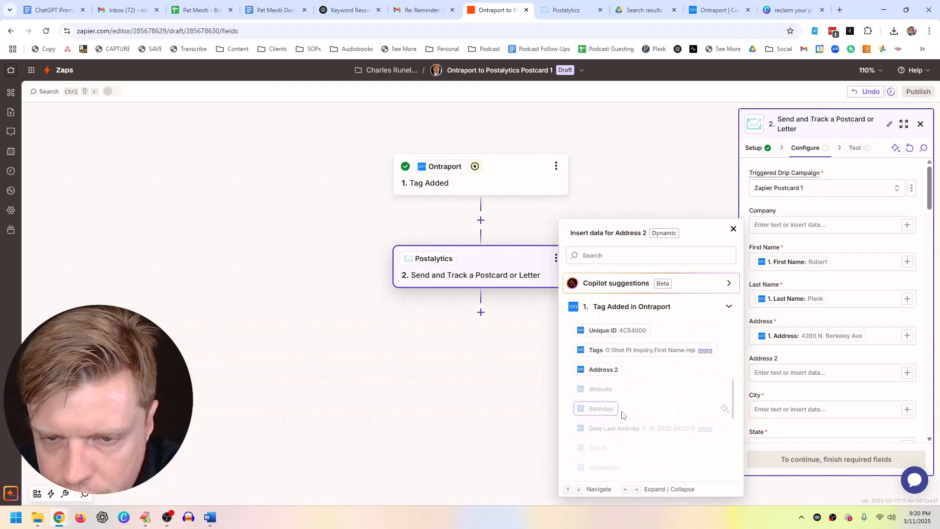
pyautogui.click(607, 370)
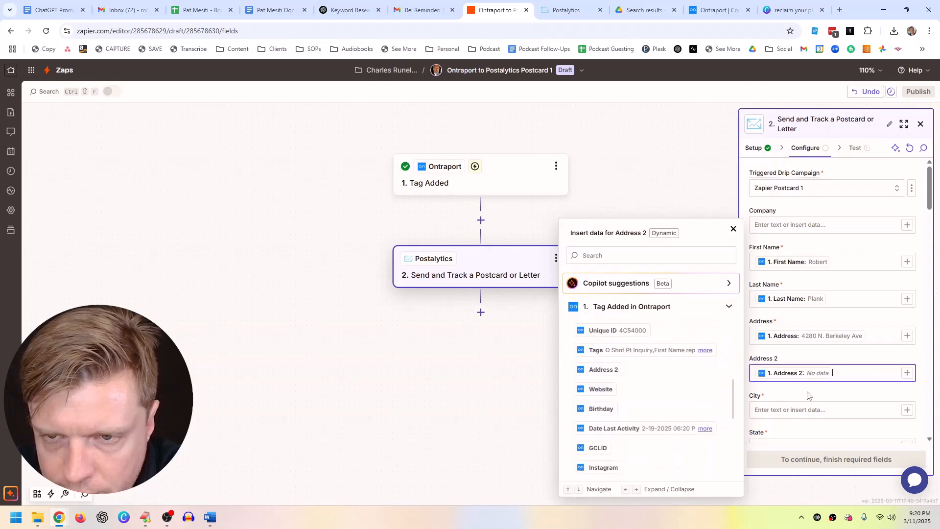
pyautogui.click(907, 410)
pyautogui.scroll(-1, 612, 368)
pyautogui.click(606, 376)
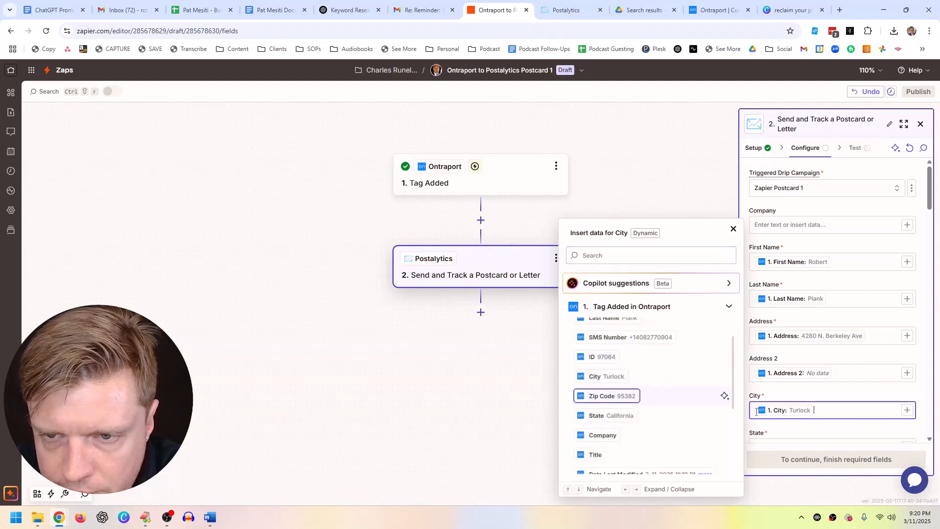
pyautogui.scroll(-3, 809, 402)
pyautogui.click(907, 300)
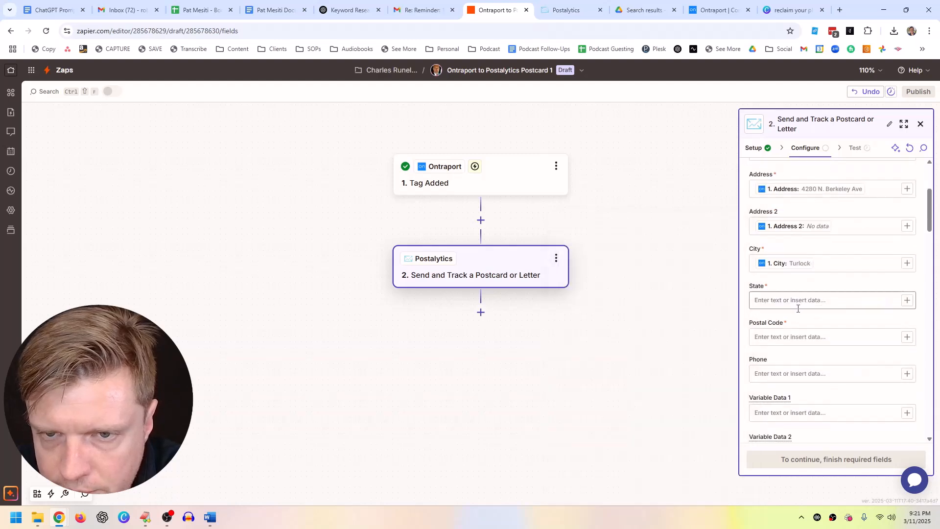
# Step: Map State to the contact's State and Postal Code to its Zip Code
pyautogui.click(907, 300)
pyautogui.scroll(-1, 690, 348)
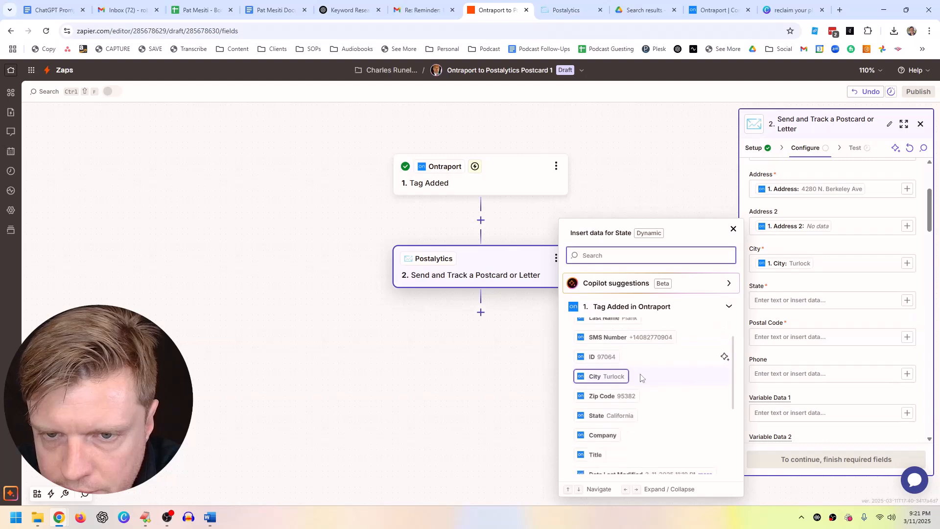
pyautogui.click(605, 415)
pyautogui.click(908, 337)
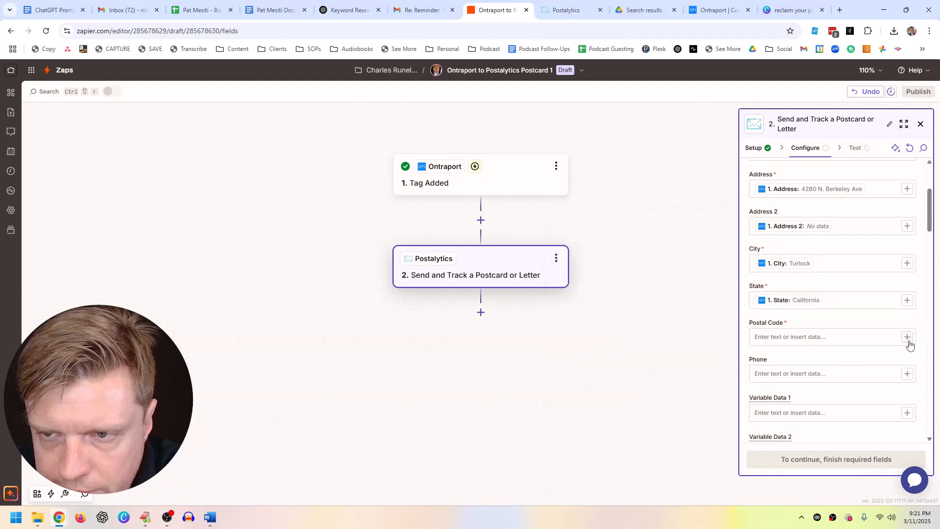
pyautogui.click(908, 337)
pyautogui.scroll(-1, 636, 382)
pyautogui.scroll(-4, 632, 395)
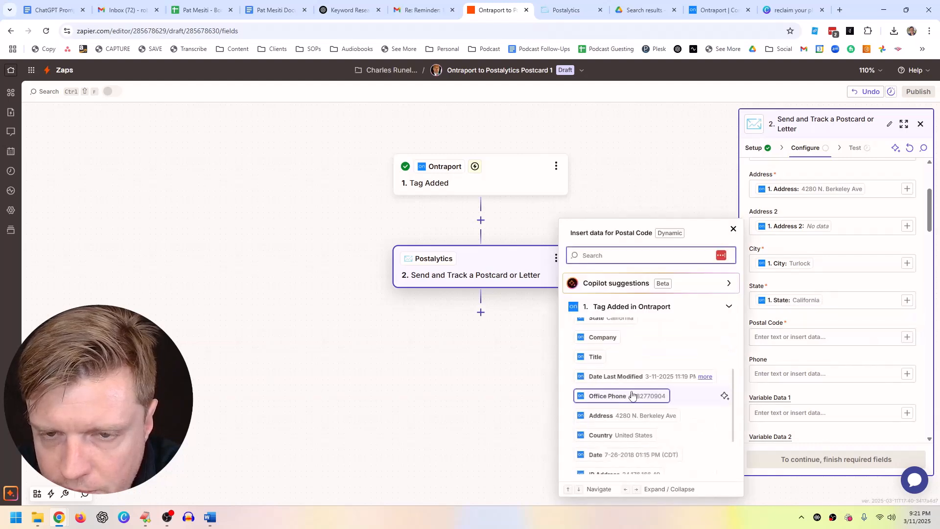
pyautogui.scroll(-5, 622, 411)
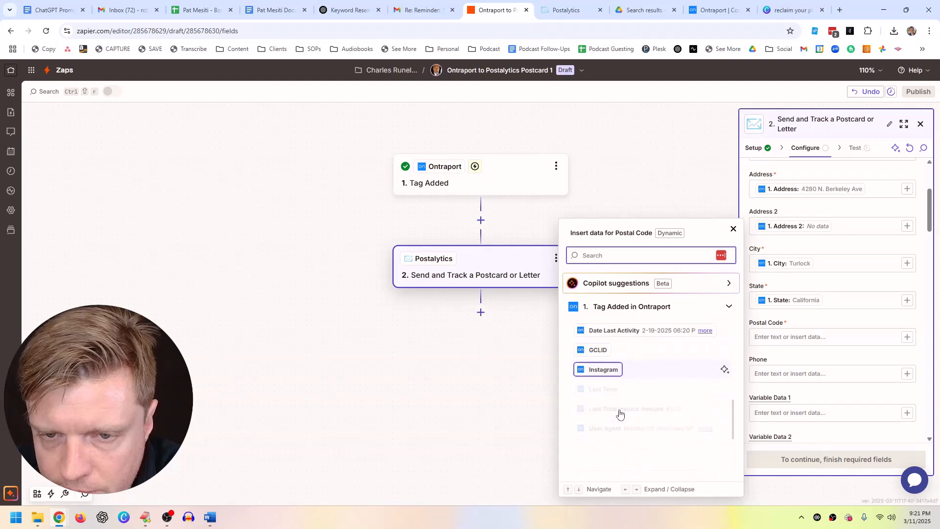
pyautogui.scroll(-8, 620, 414)
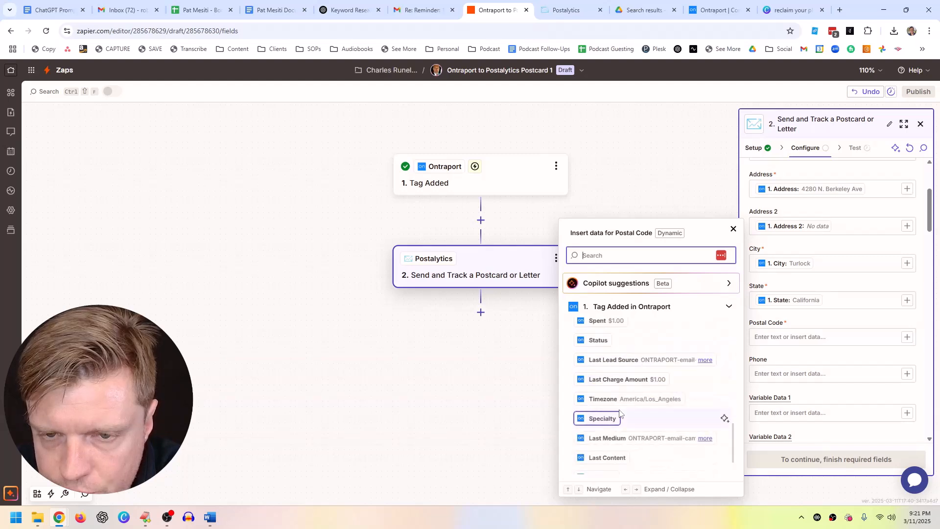
pyautogui.scroll(5, 620, 414)
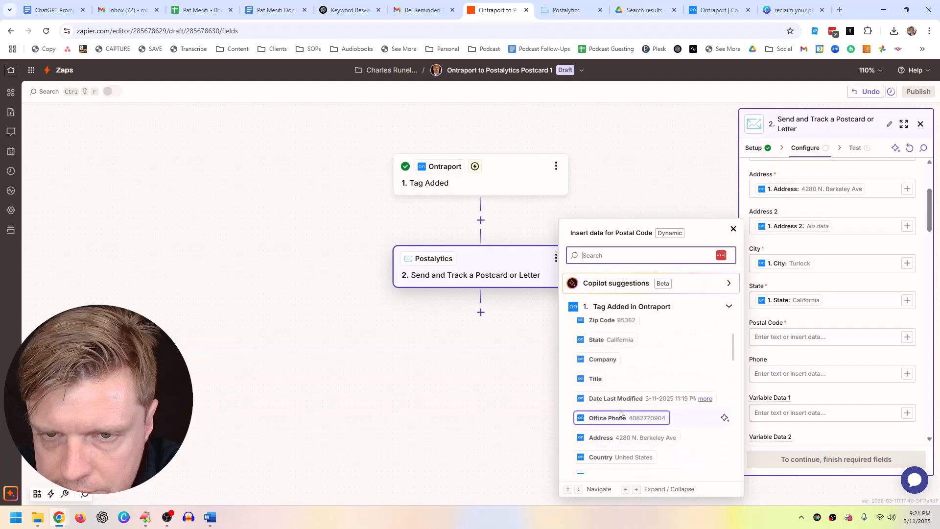
pyautogui.click(618, 387)
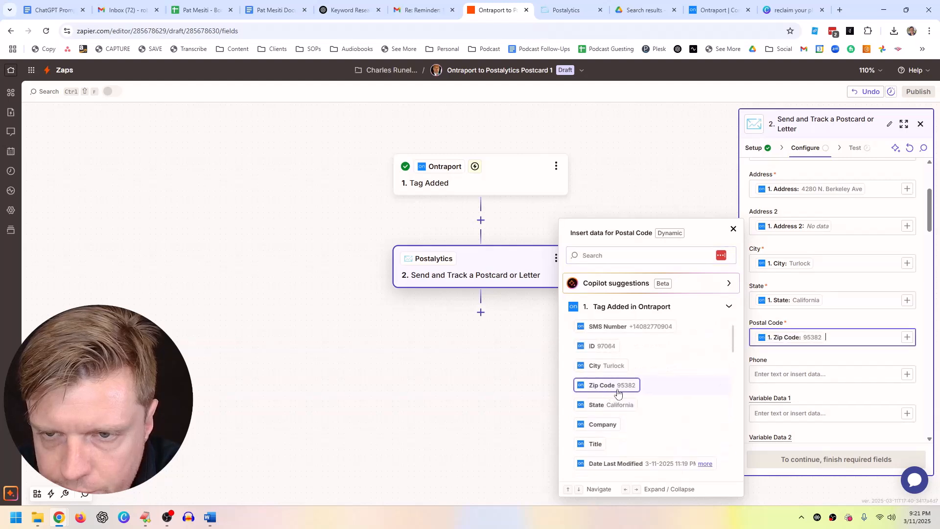
pyautogui.click(907, 374)
# Step: Map Phone to the contact's Office Phone, found by searching 'phon'
pyautogui.click(906, 375)
pyautogui.scroll(-4, 645, 372)
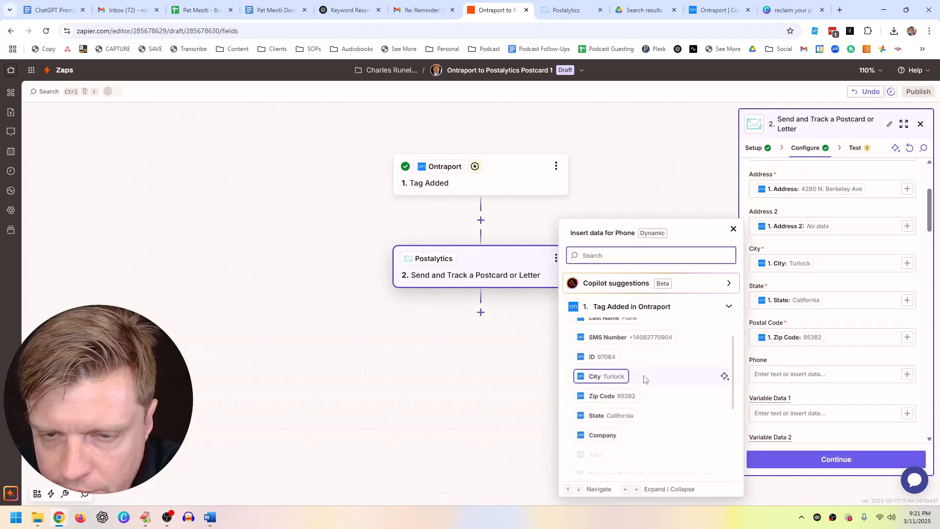
pyautogui.scroll(4, 638, 380)
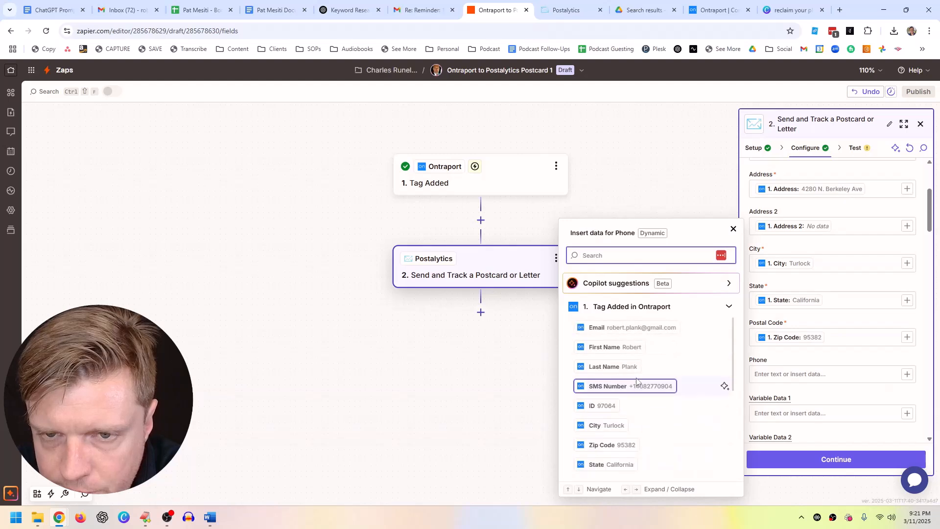
pyautogui.scroll(-8, 638, 381)
pyautogui.scroll(-6, 637, 380)
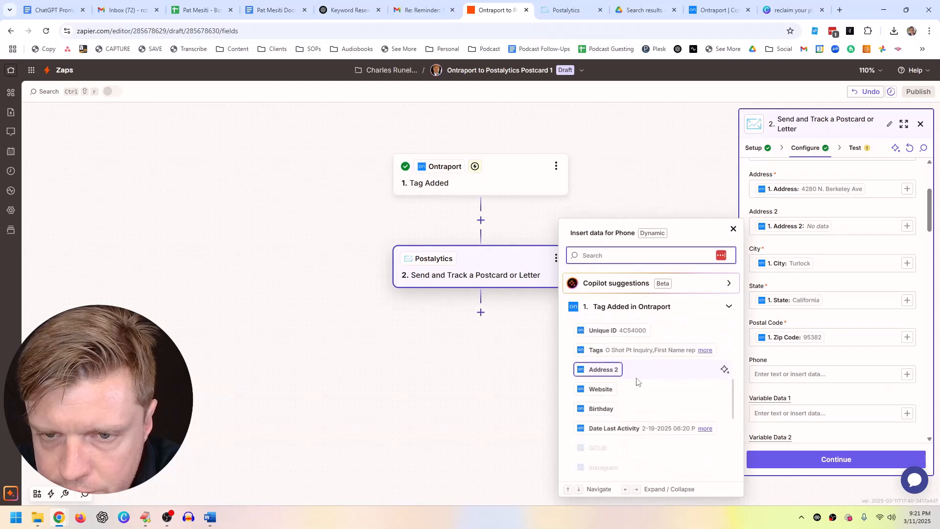
pyautogui.write('phon')
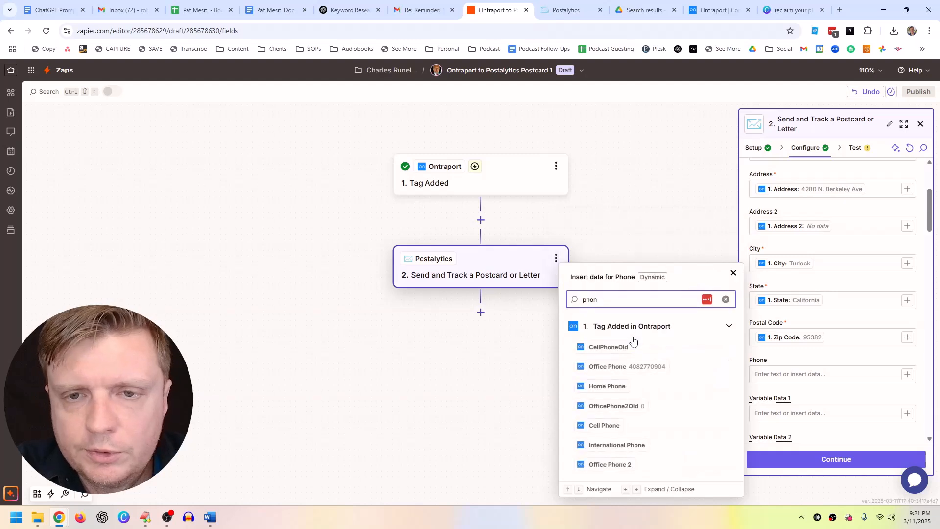
pyautogui.click(607, 367)
pyautogui.click(823, 400)
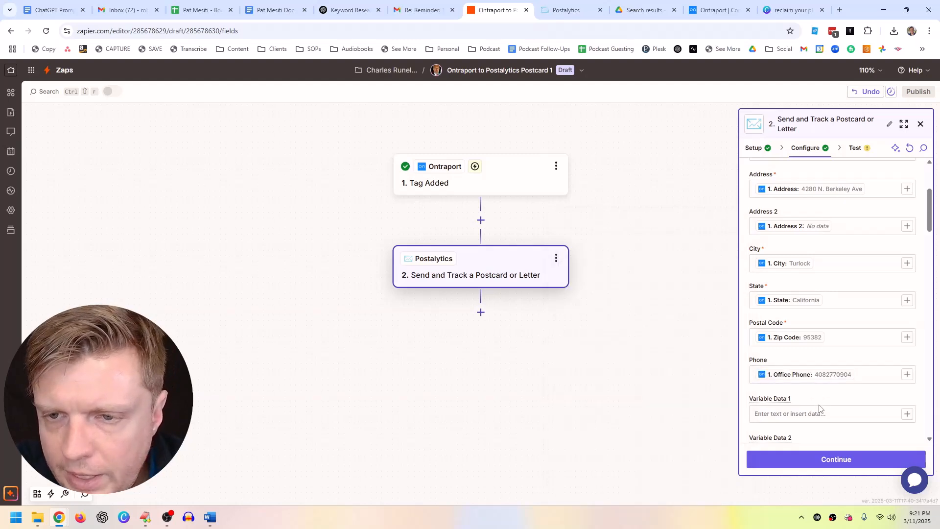
pyautogui.scroll(-6, 803, 387)
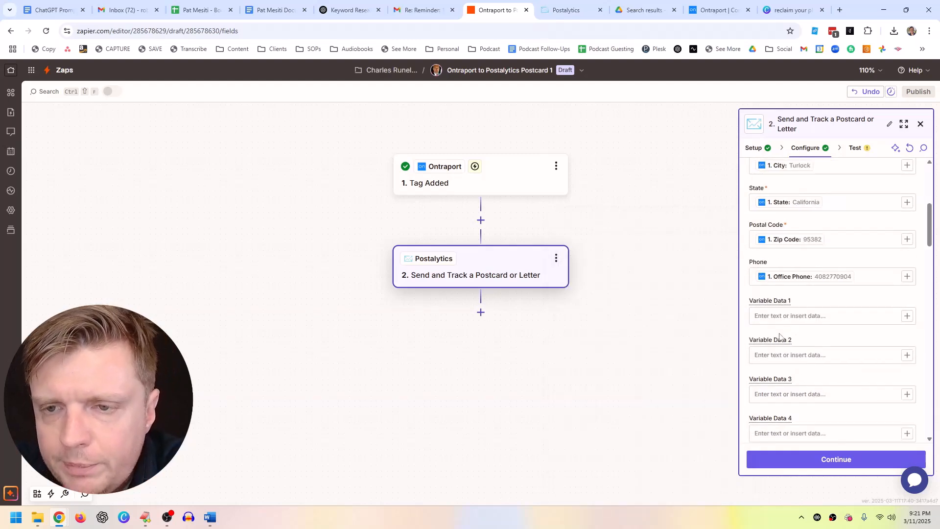
pyautogui.scroll(-20, 791, 362)
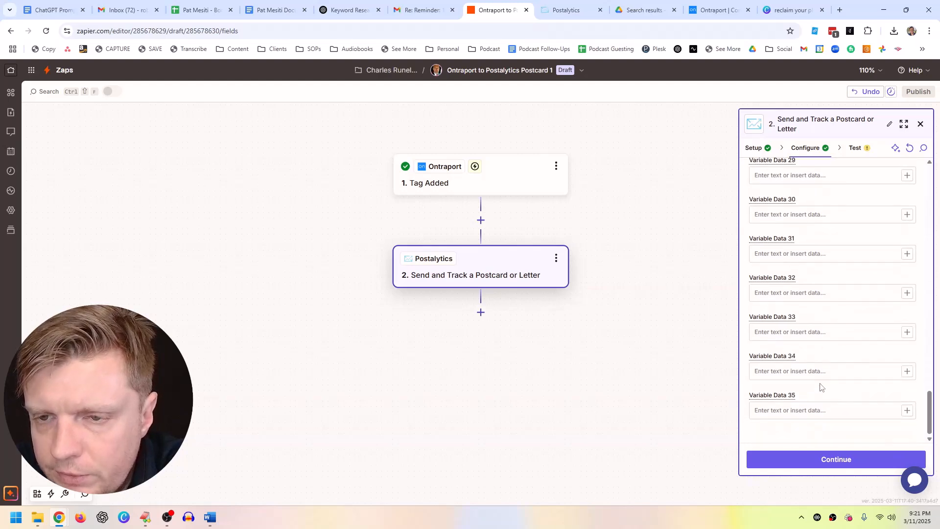
# Step: Run the step test to send the test record to Postalytics, then view Postalytics
pyautogui.click(825, 460)
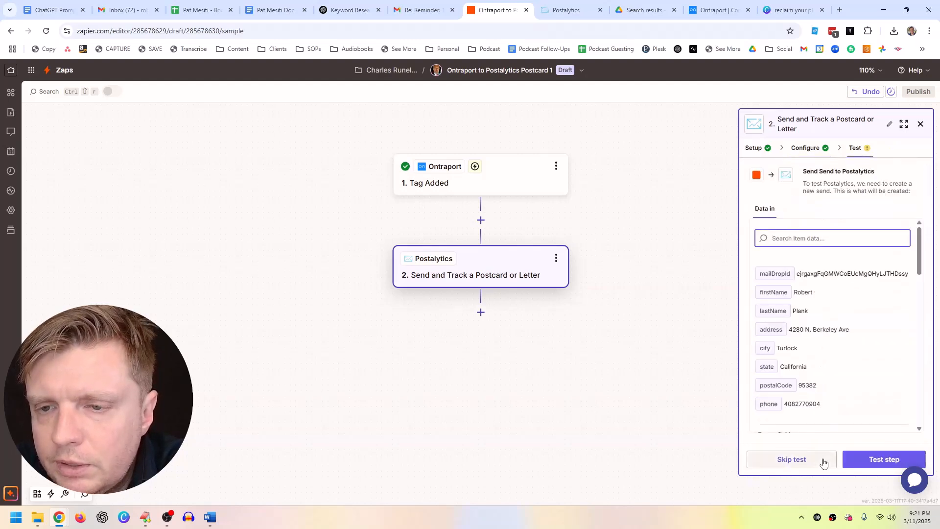
pyautogui.click(867, 459)
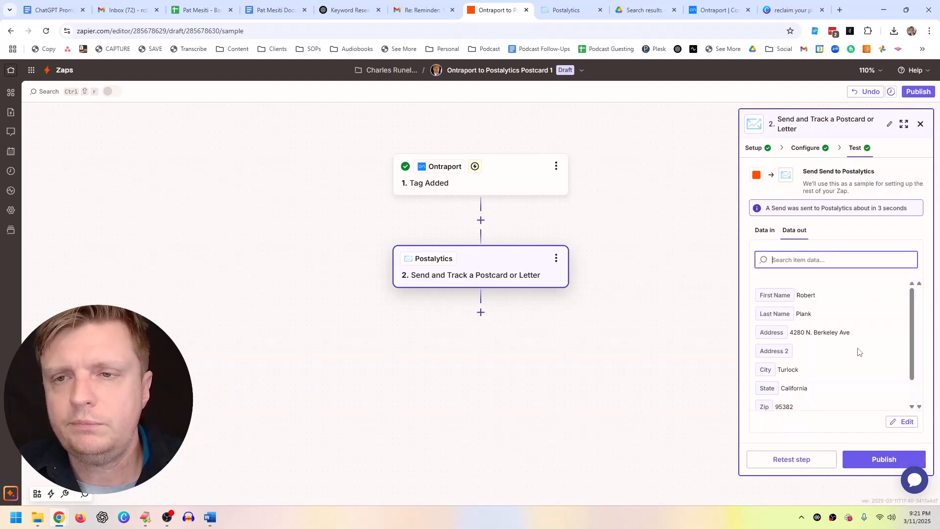
pyautogui.click(556, 7)
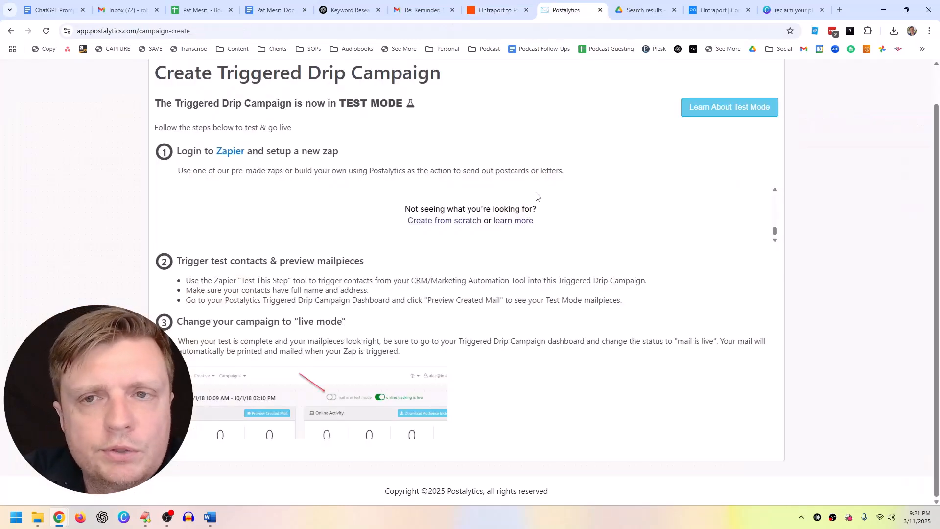
# Step: Check the Postalytics campaigns list: Zapier Postcard 1 is in test mode with audience 0
pyautogui.scroll(1, 537, 196)
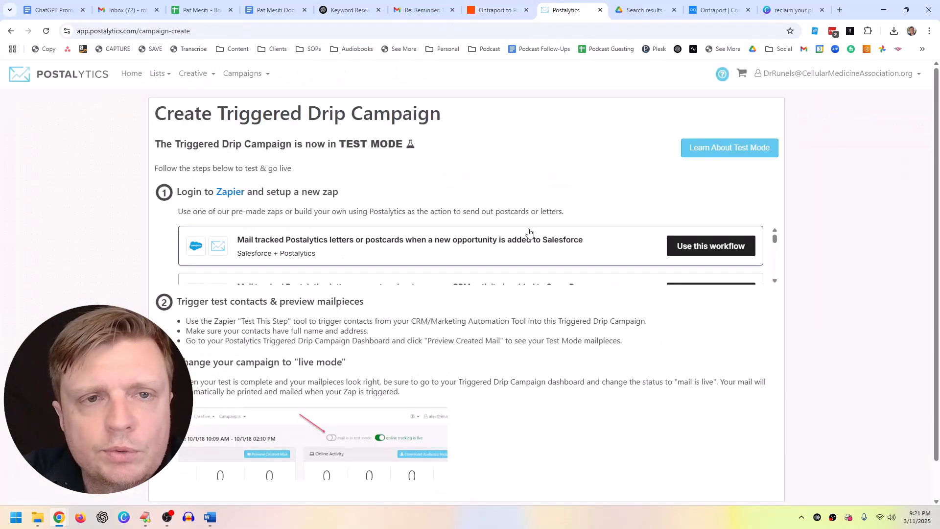
pyautogui.click(252, 83)
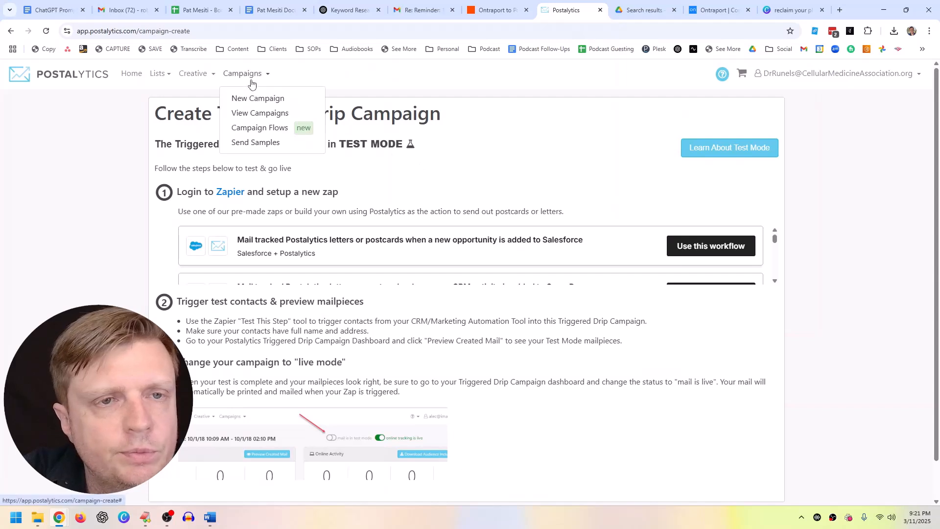
pyautogui.click(253, 113)
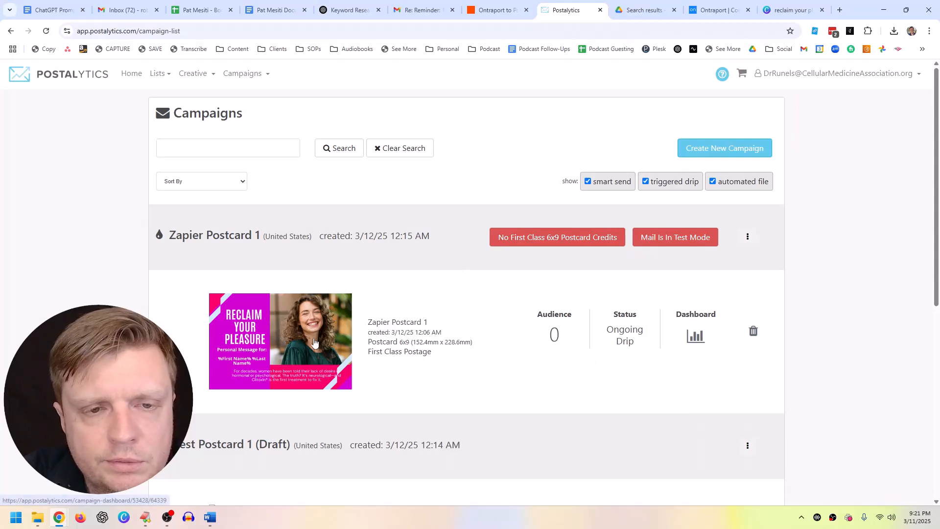
pyautogui.scroll(-7, 324, 340)
pyautogui.scroll(7, 326, 340)
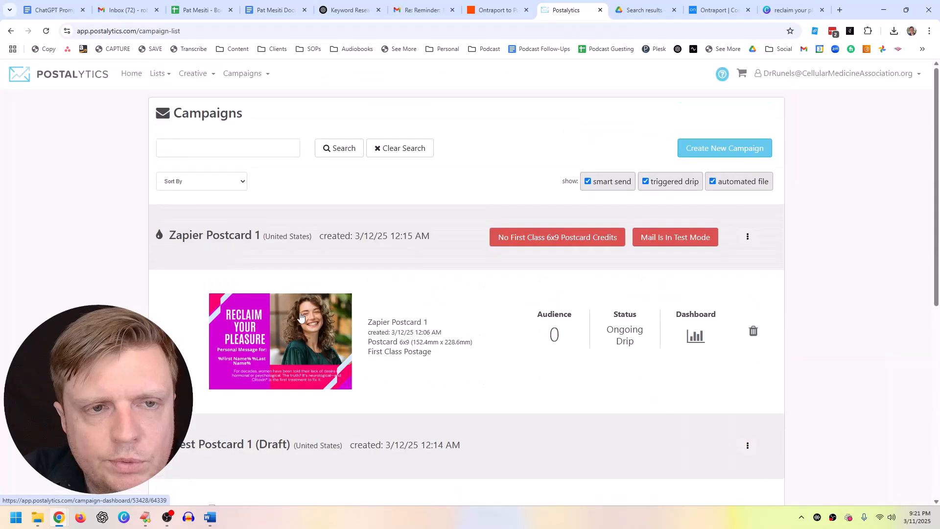
pyautogui.click(727, 10)
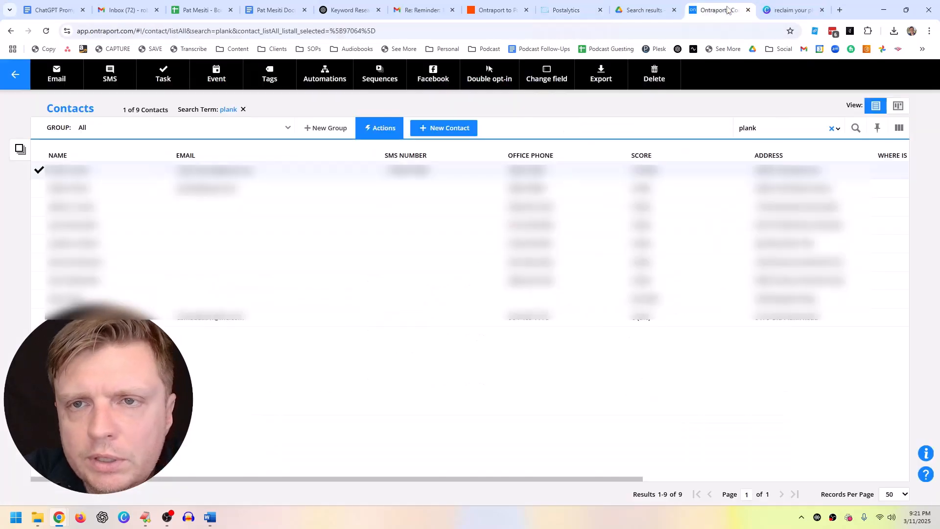
pyautogui.click(789, 10)
pyautogui.click(566, 9)
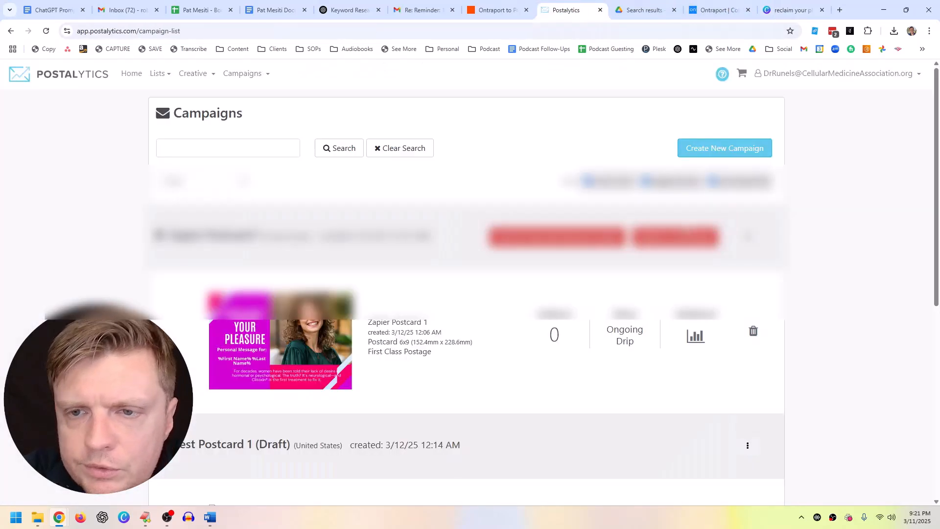
pyautogui.click(496, 10)
# Step: Review the test output and publish the Ontraport to Postalytics Postcard 1 zap
pyautogui.scroll(-1, 815, 358)
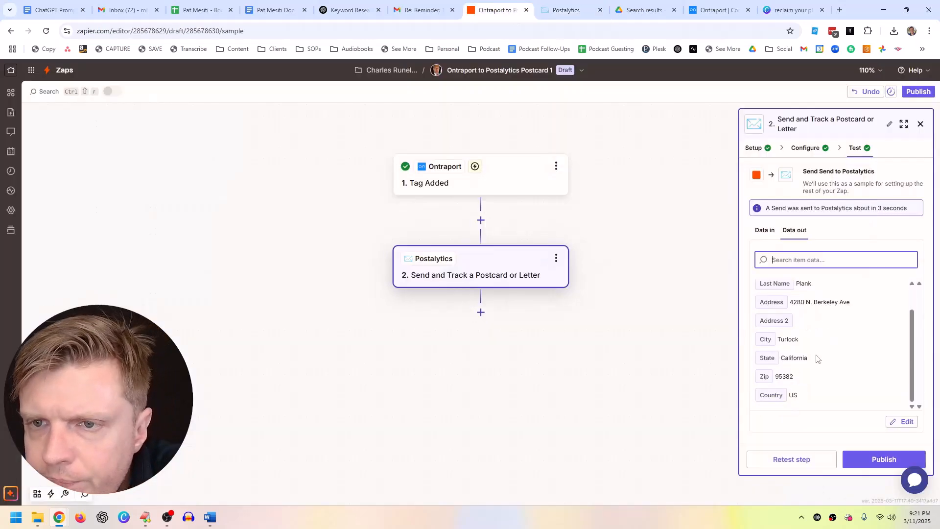
pyautogui.scroll(1, 821, 327)
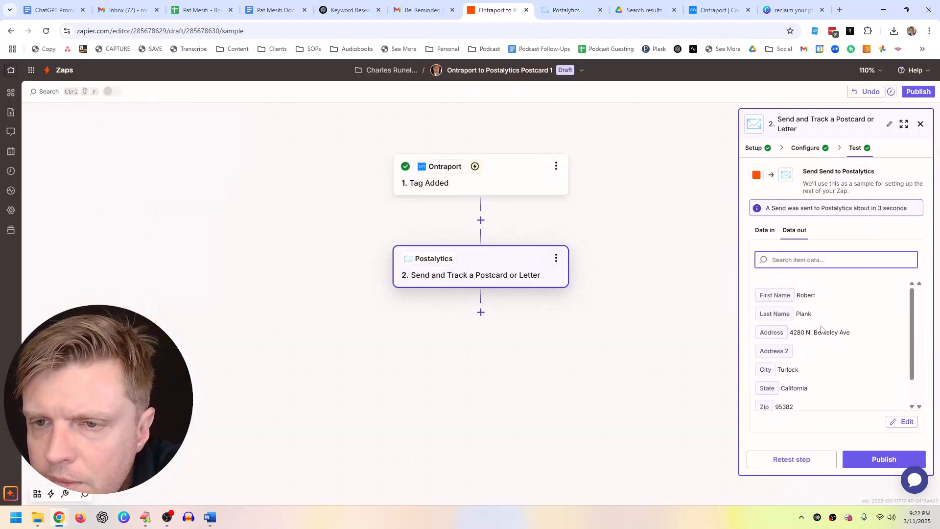
pyautogui.scroll(-1, 823, 333)
pyautogui.scroll(1, 824, 337)
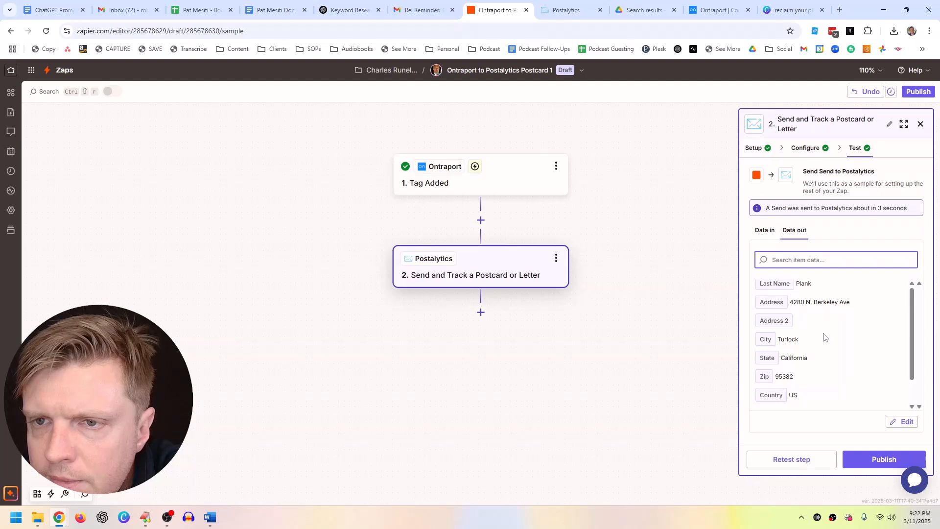
pyautogui.click(856, 463)
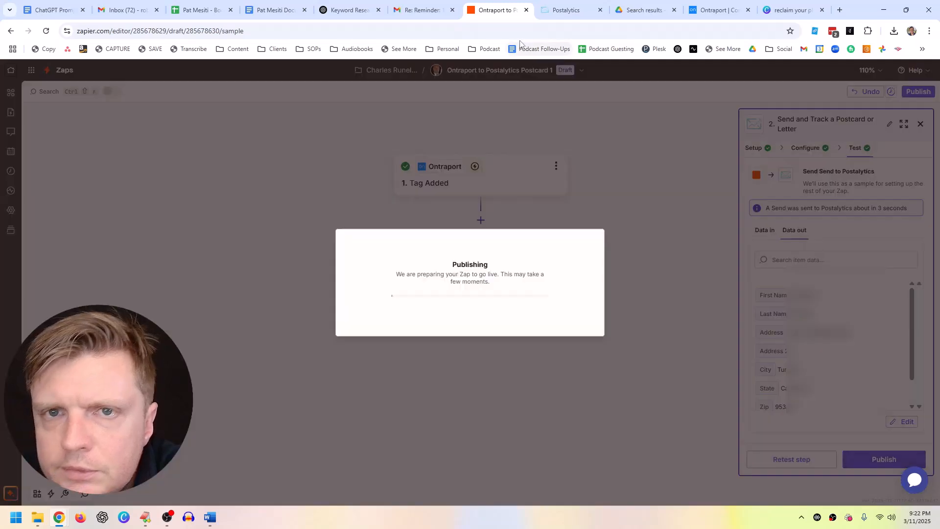
pyautogui.click(550, 10)
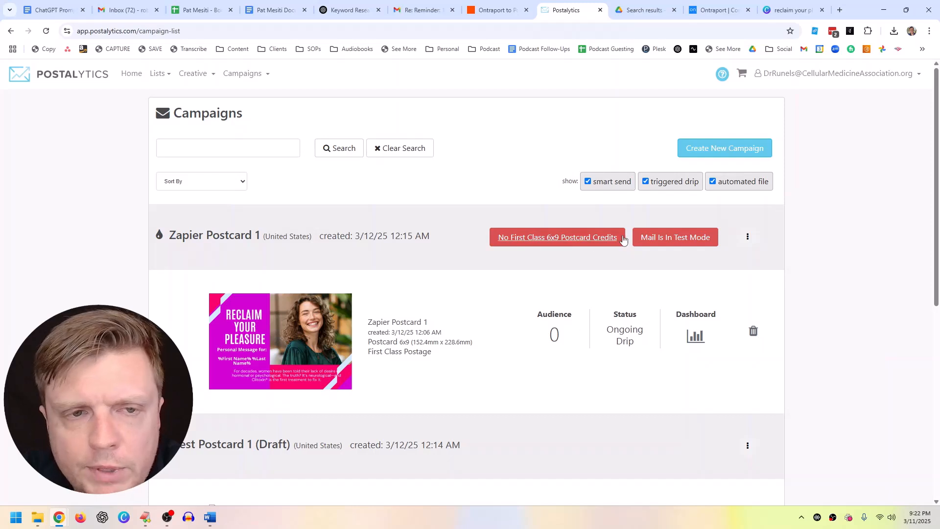
# Step: Open the Zapier Postcard 1 dashboard, showing every delivery stage at 0 in test mode
pyautogui.click(748, 238)
pyautogui.click(775, 236)
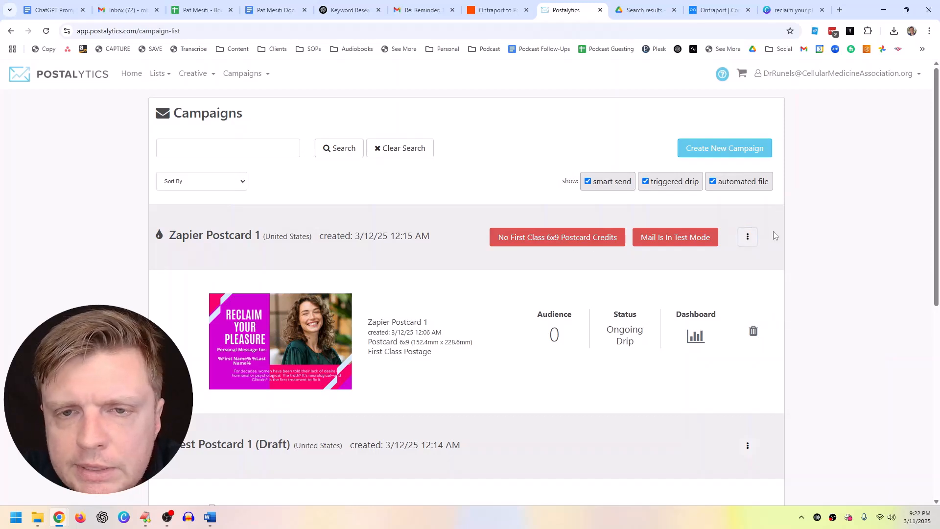
pyautogui.click(682, 240)
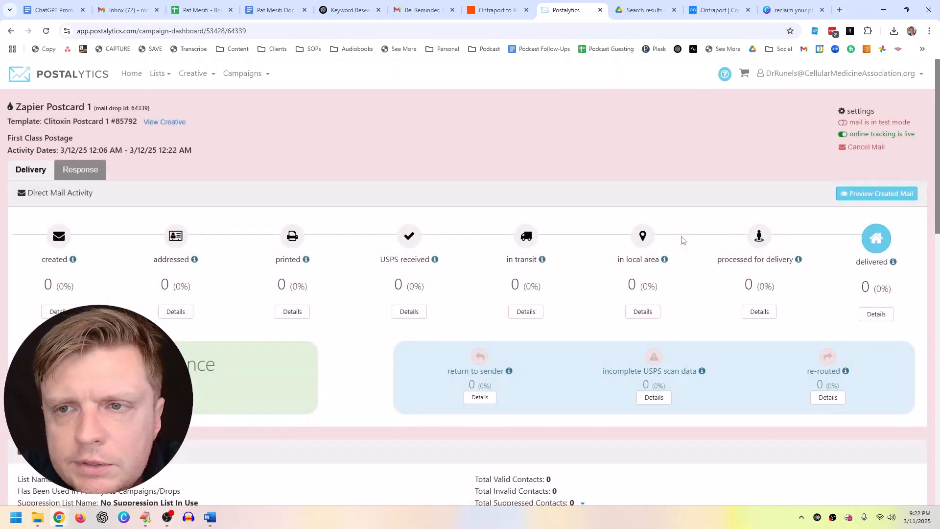
pyautogui.scroll(-15, 584, 346)
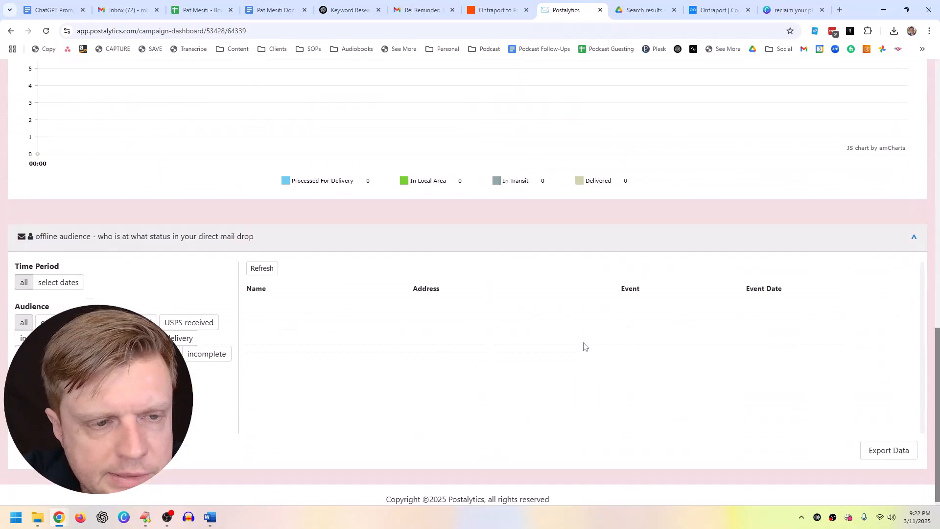
pyautogui.scroll(15, 583, 347)
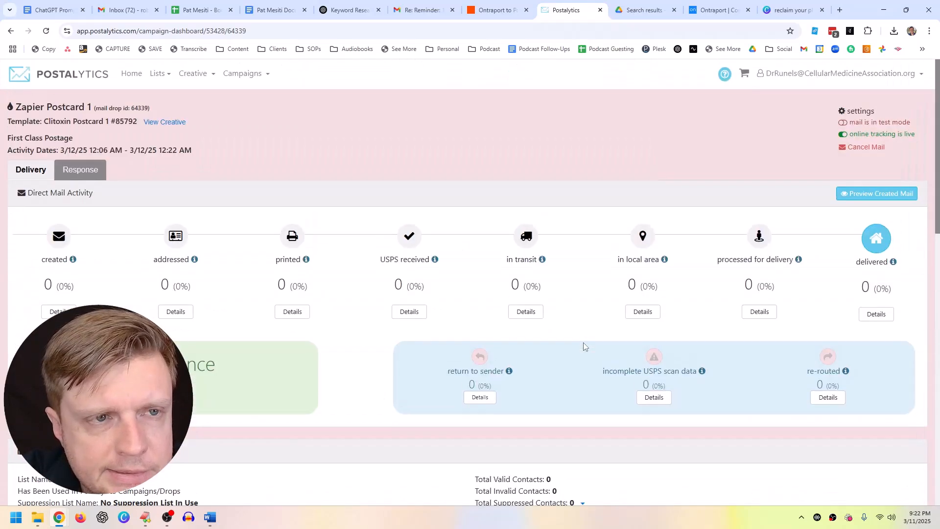
pyautogui.click(843, 137)
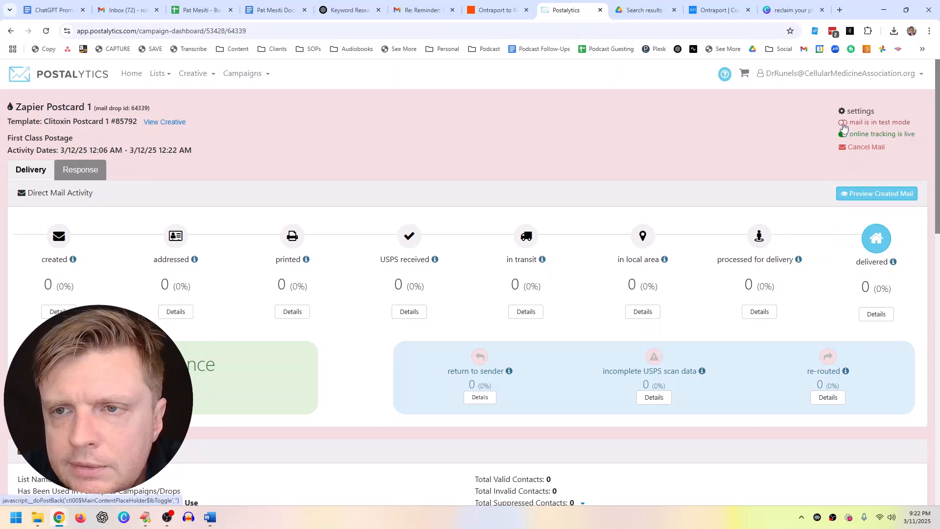
pyautogui.click(843, 123)
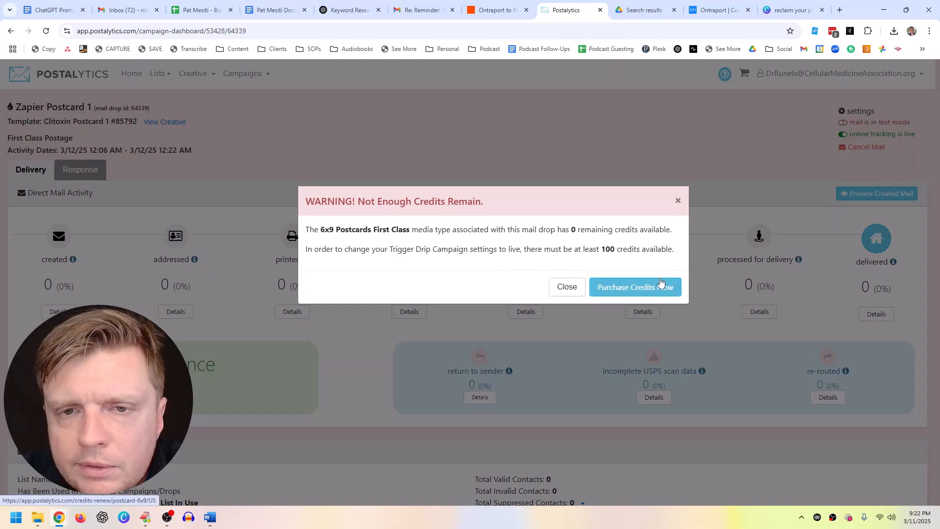
pyautogui.click(573, 287)
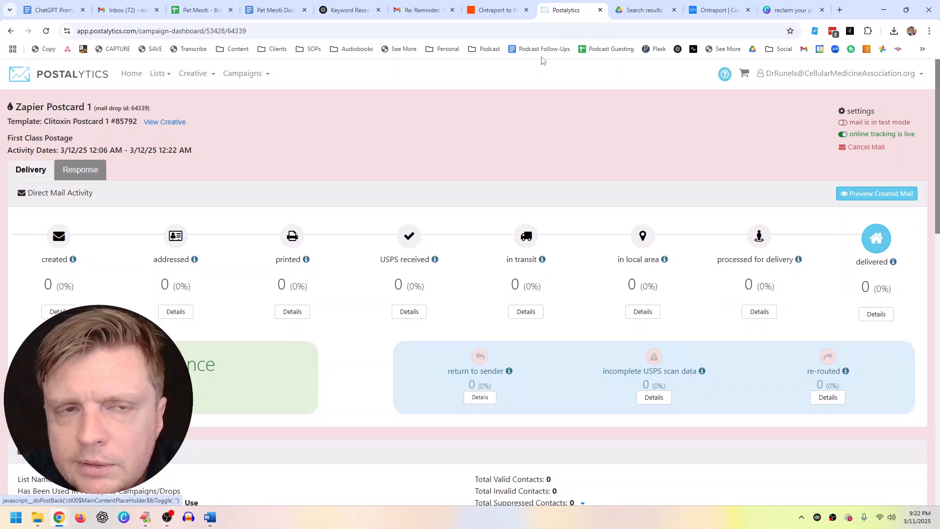
# Step: In Ontraport, search contacts for the test contact's surname and open their record
pyautogui.click(494, 10)
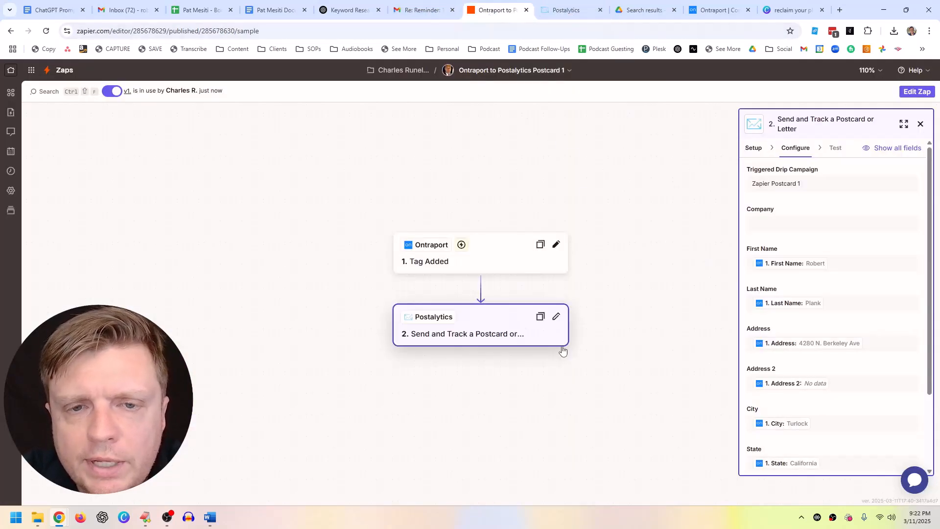
pyautogui.click(718, 10)
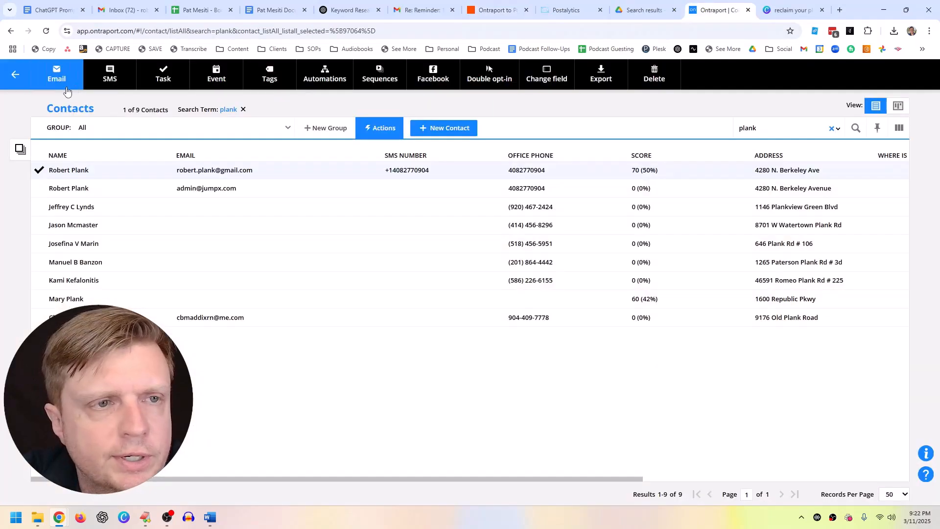
pyautogui.doubleClick(754, 126)
pyautogui.write('runels')
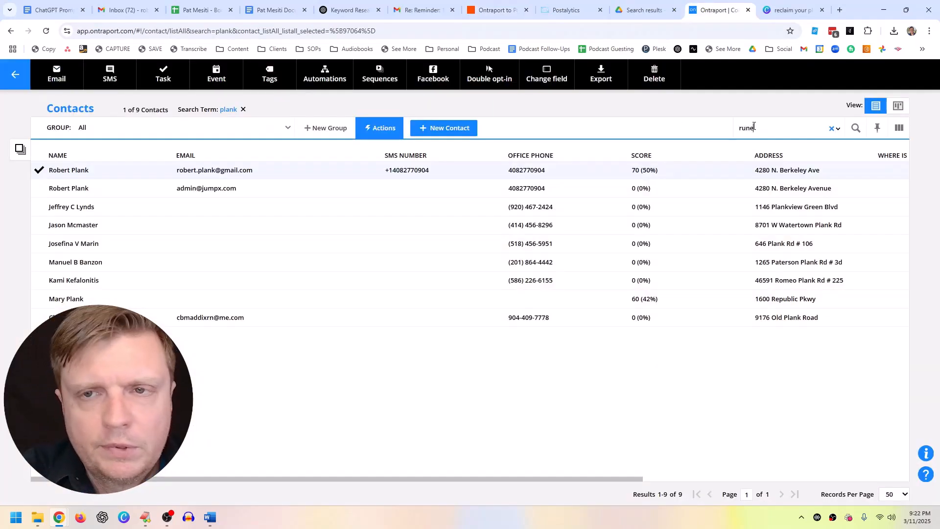
pyautogui.press('Return')
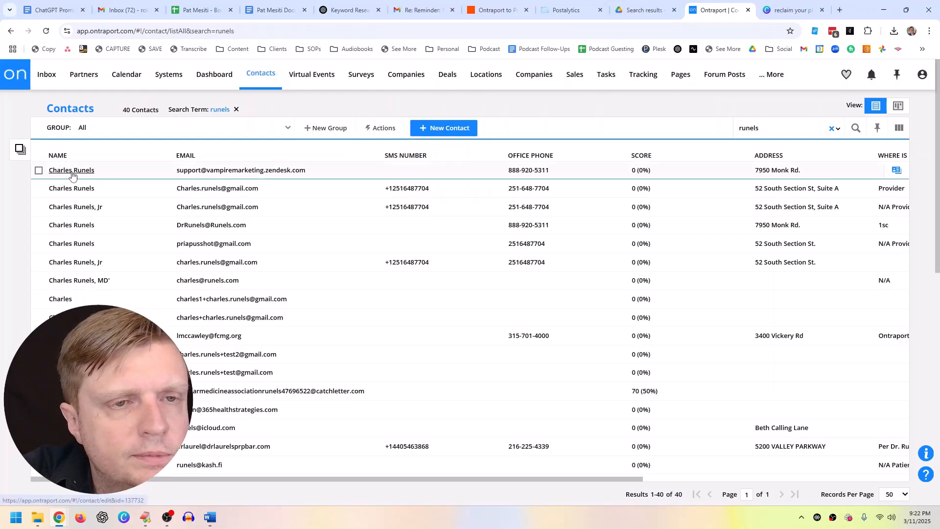
pyautogui.click(76, 190)
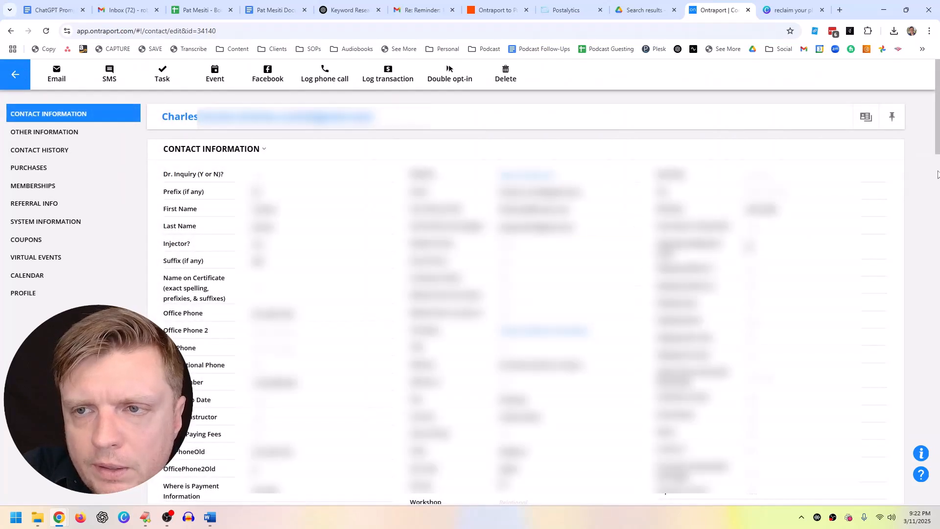
# Step: Add a tag under Contact Tags on the record and return to the Postalytics dashboard
pyautogui.click(938, 172)
pyautogui.scroll(-2, 937, 192)
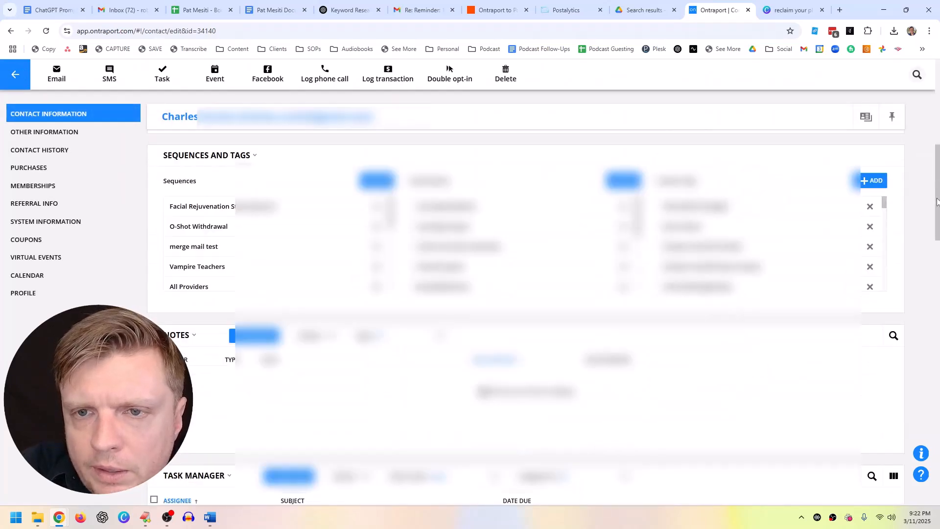
pyautogui.click(872, 188)
pyautogui.click(873, 188)
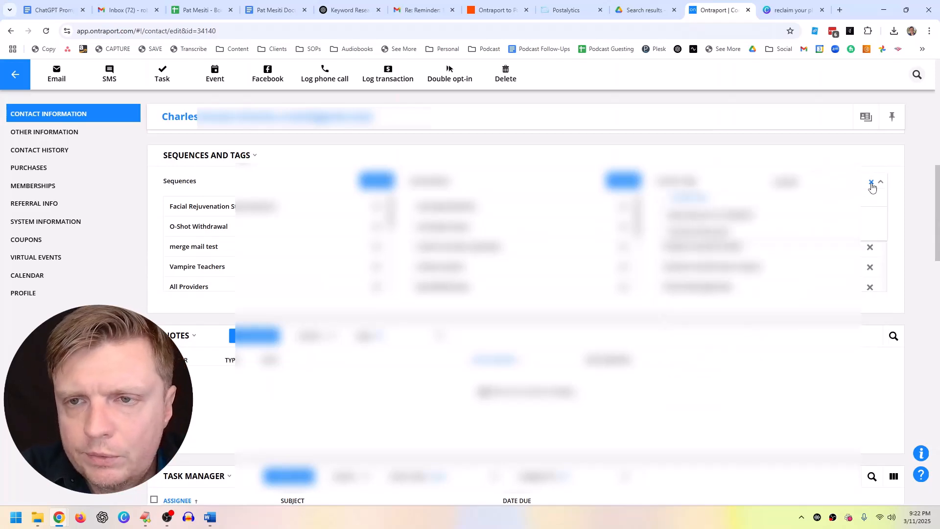
pyautogui.click(852, 215)
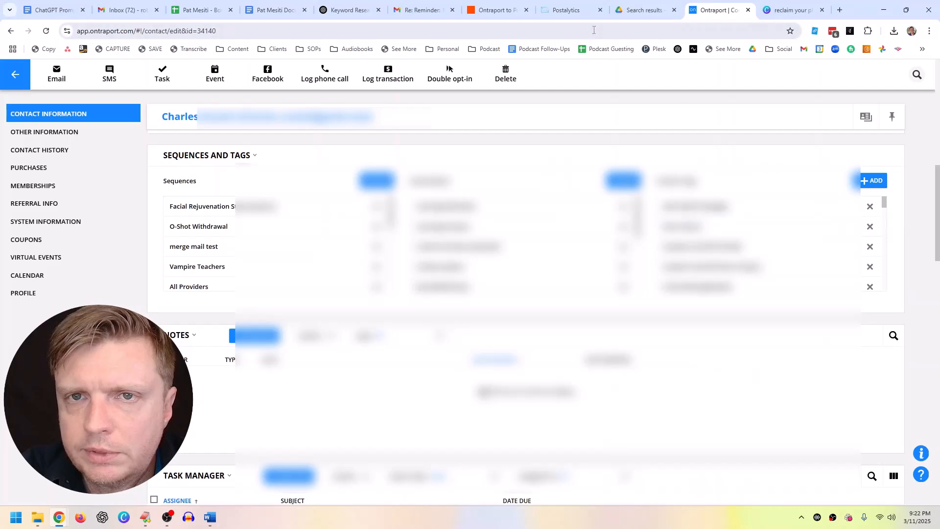
pyautogui.click(563, 11)
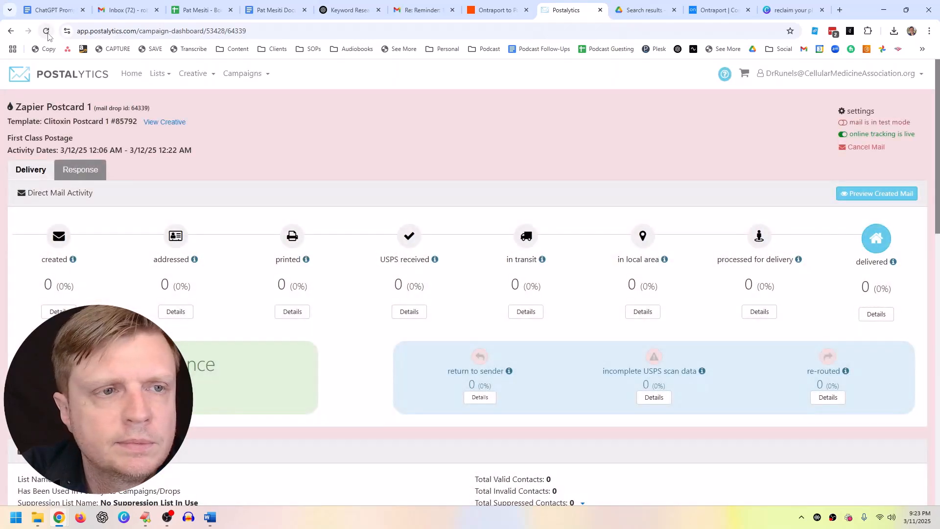
# Step: Retry taking Zapier Postcard 1 out of test mode and follow the credits warning to purchasing
pyautogui.click(47, 34)
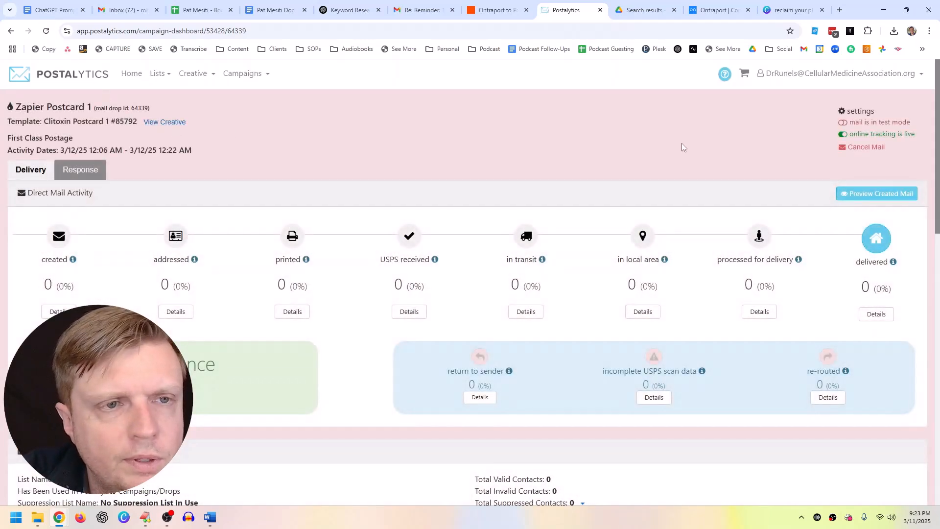
pyautogui.click(843, 123)
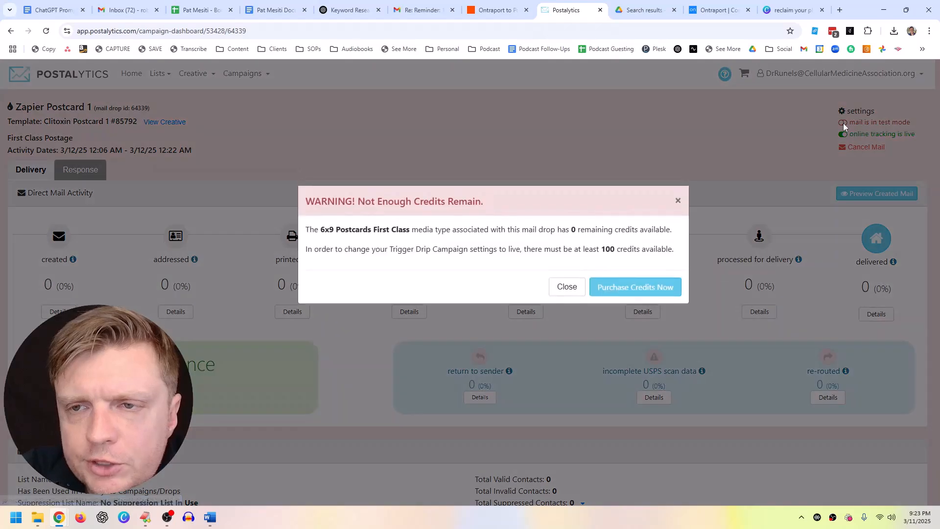
pyautogui.click(566, 287)
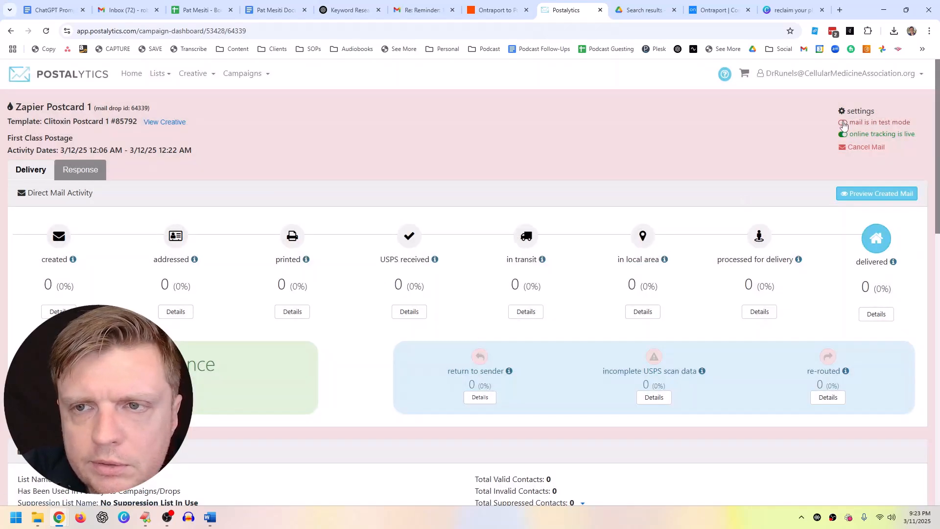
pyautogui.click(843, 124)
pyautogui.click(625, 287)
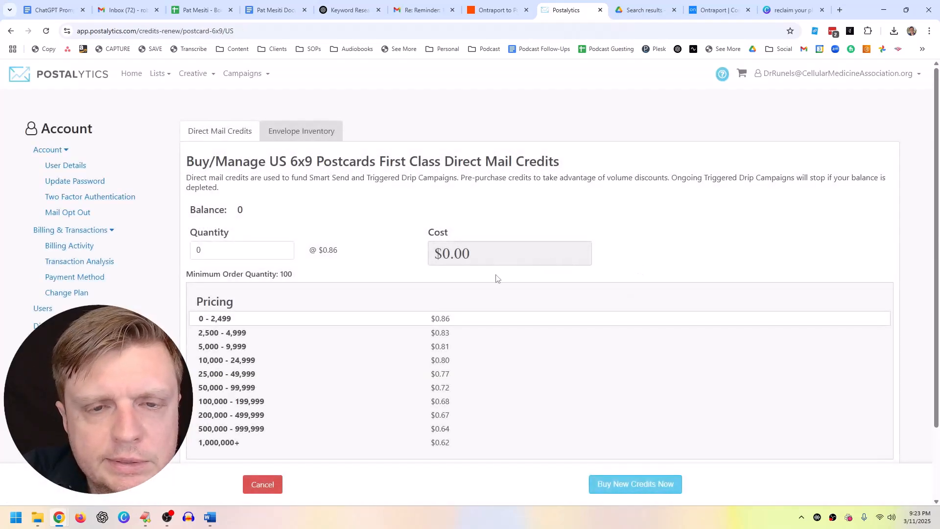
# Step: Buy 100 Postcard-6x9 credits for $86
pyautogui.click(617, 485)
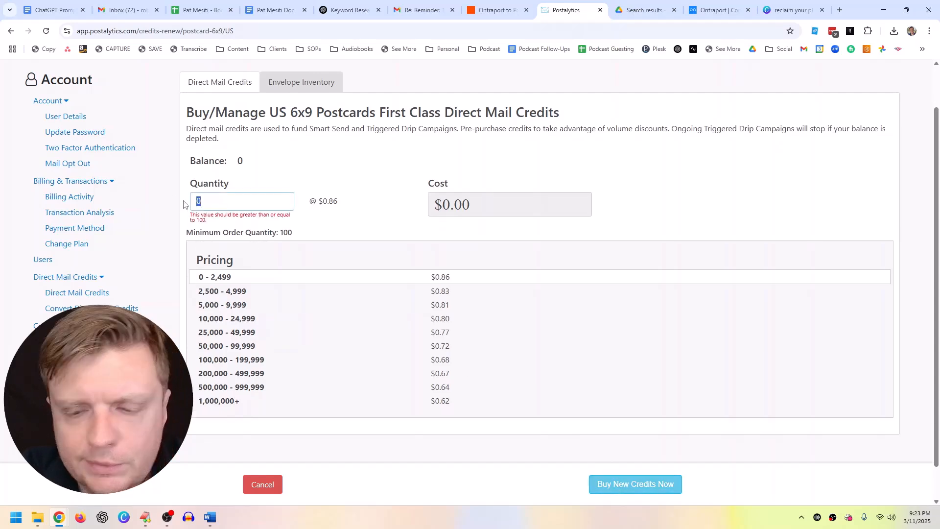
pyautogui.write('100')
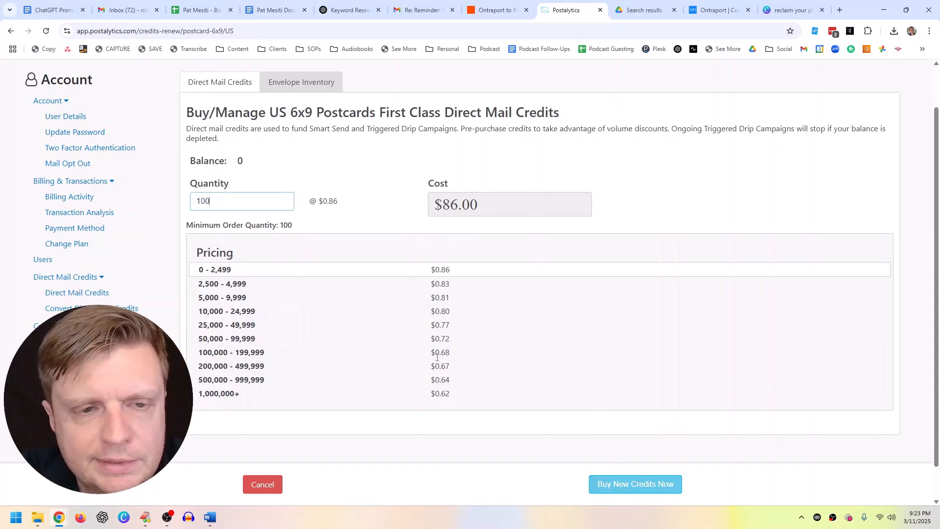
pyautogui.click(605, 486)
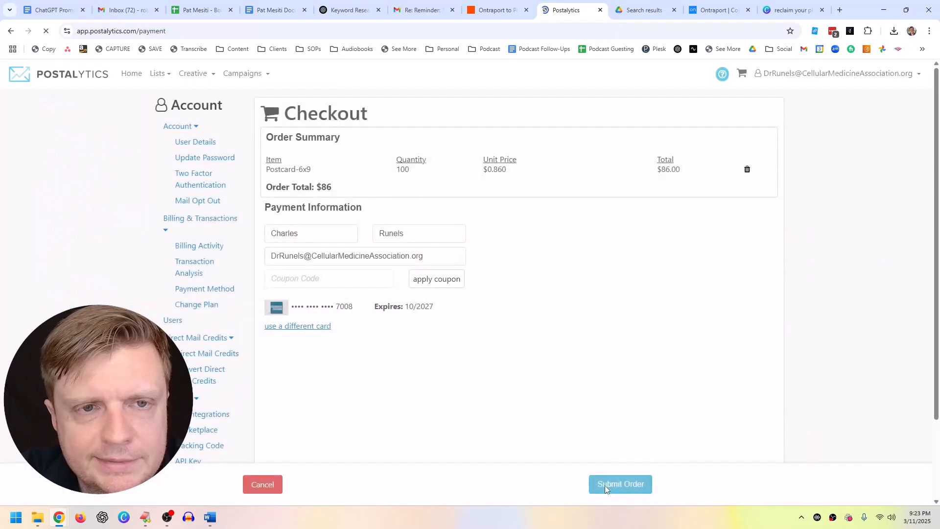
pyautogui.click(605, 486)
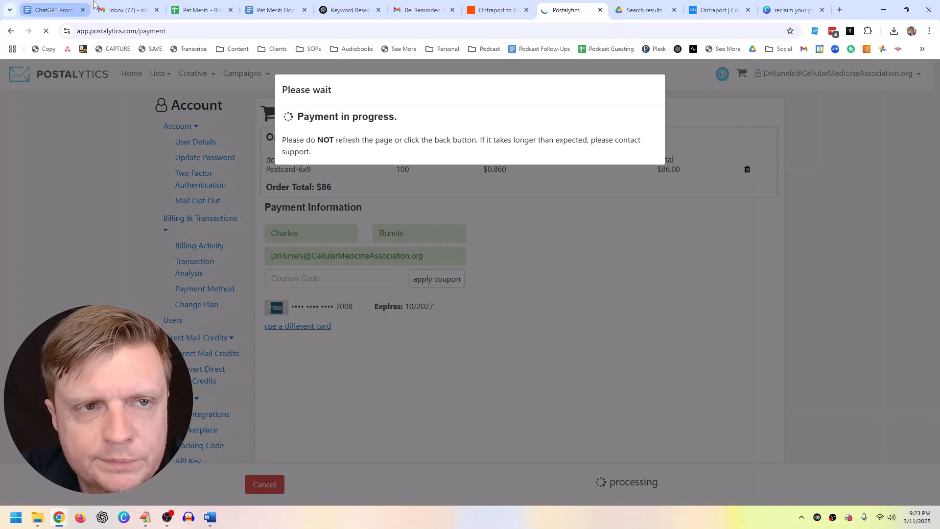
# Step: Remove the Outreach.Postcard1 tag from the Ontraport test contact
pyautogui.click(718, 10)
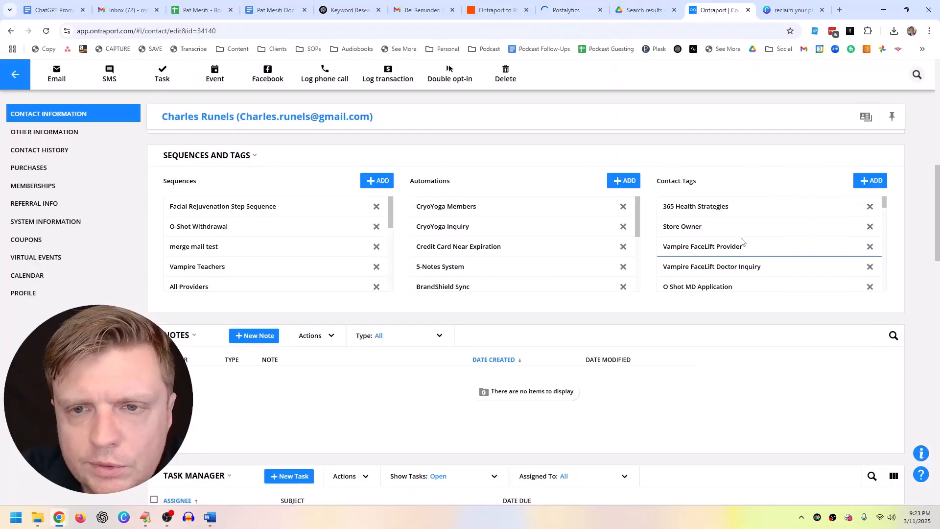
pyautogui.scroll(-10, 794, 243)
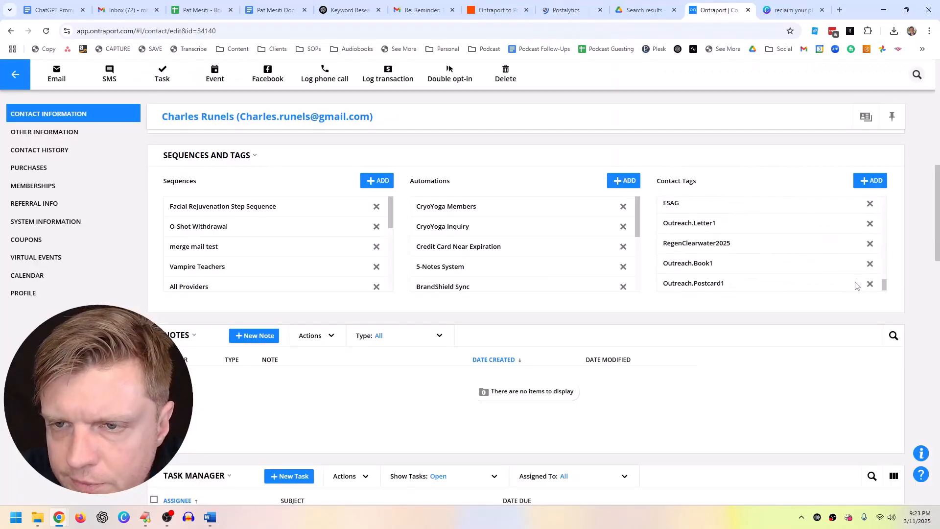
pyautogui.click(870, 284)
# Step: Back in Postalytics, go to Campaigns > View Campaigns
pyautogui.click(581, 4)
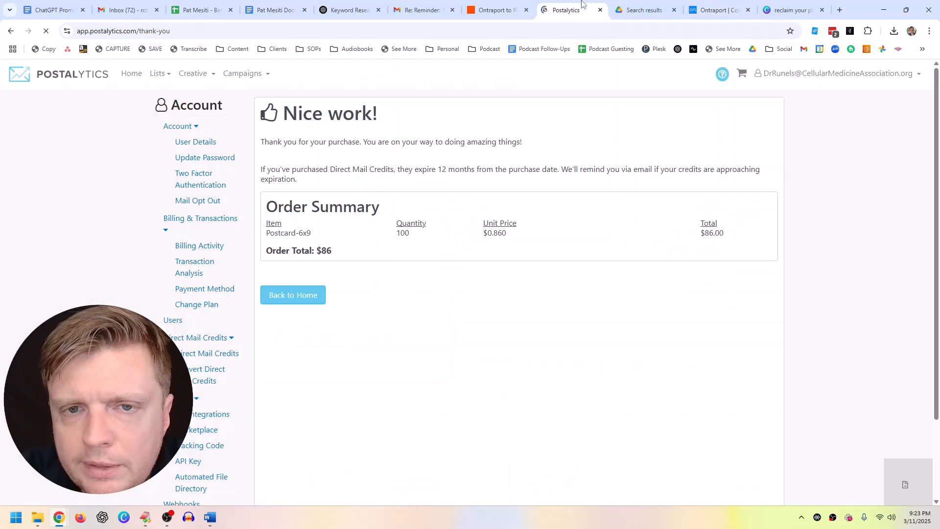
pyautogui.click(240, 73)
pyautogui.click(244, 112)
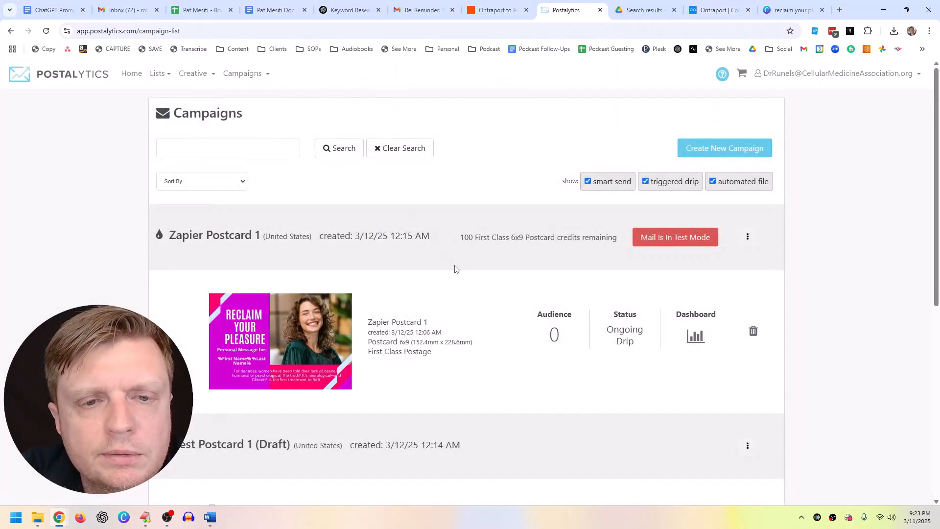
# Step: Add the Outreach.Postcard1 tag to the Ontraport contact via 'postc', then reload the Postalytics campaign list
pyautogui.scroll(-2, 458, 269)
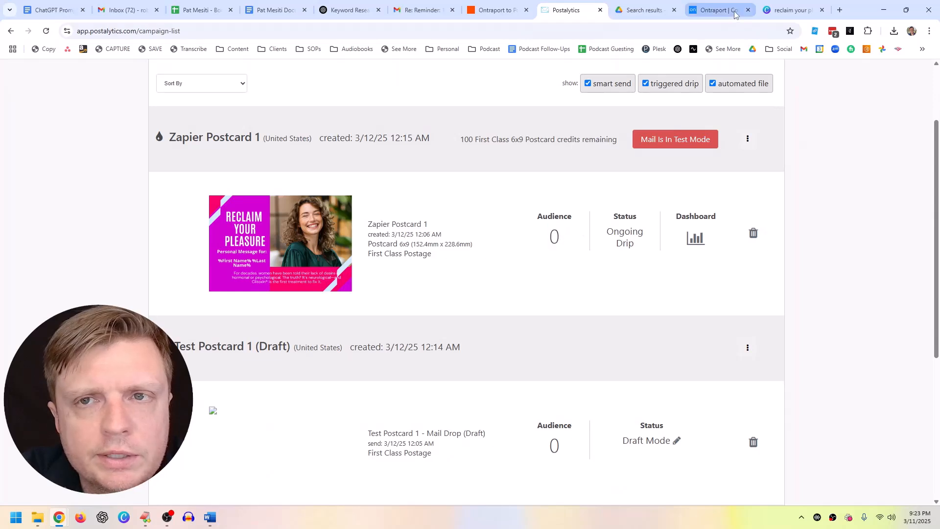
pyautogui.click(718, 10)
pyautogui.click(858, 181)
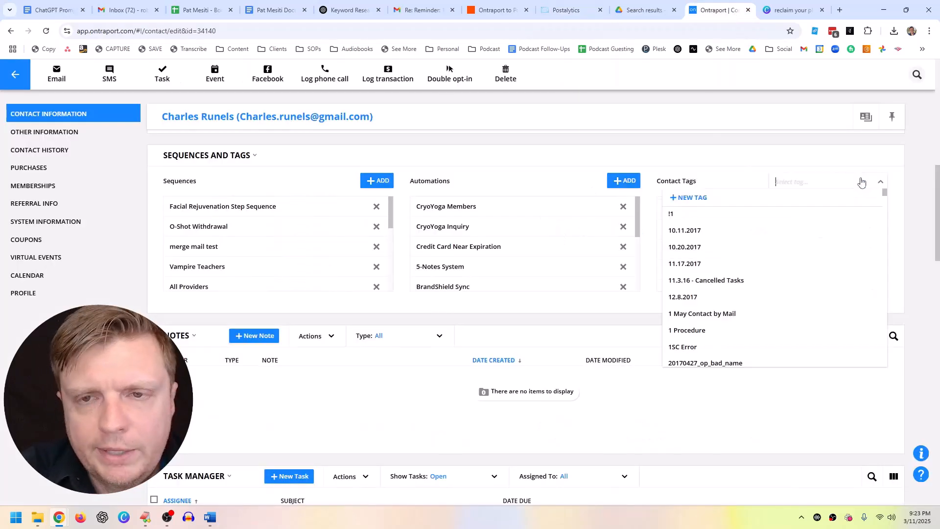
pyautogui.write('postcard')
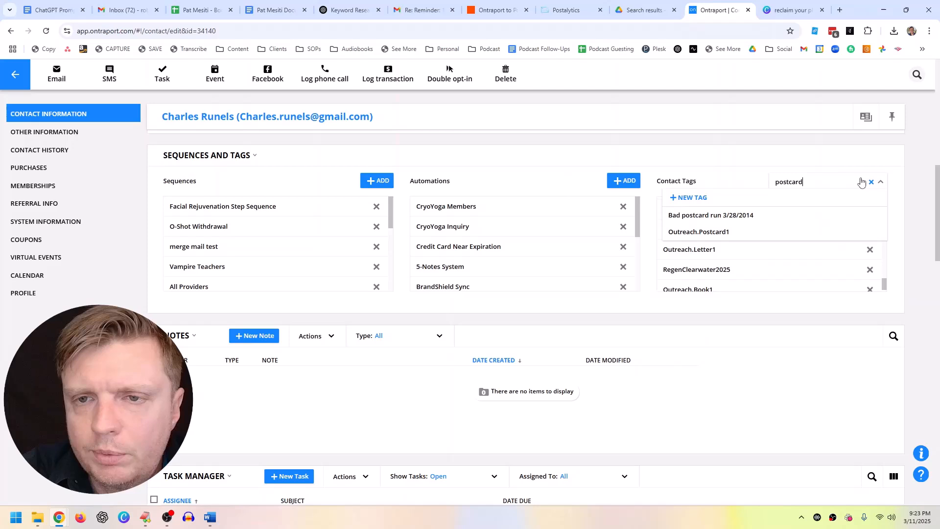
pyautogui.click(803, 233)
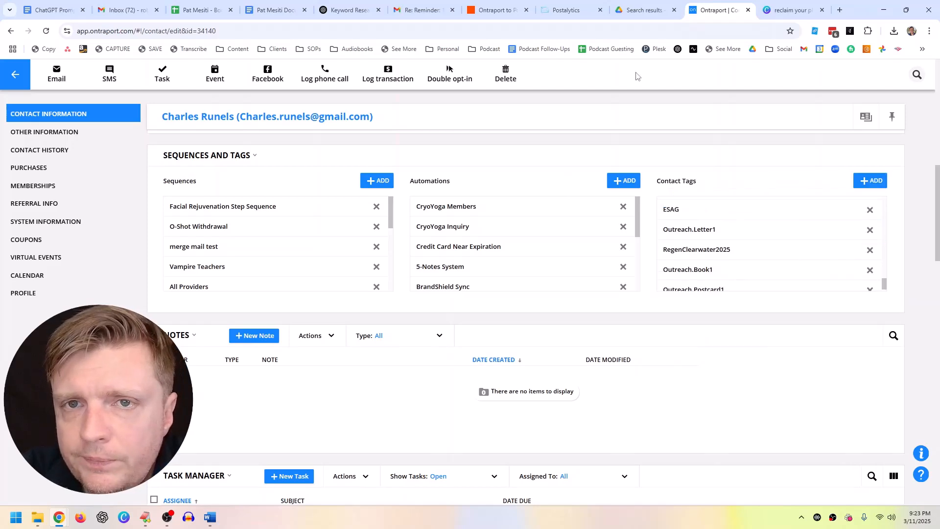
pyautogui.click(568, 10)
pyautogui.click(47, 31)
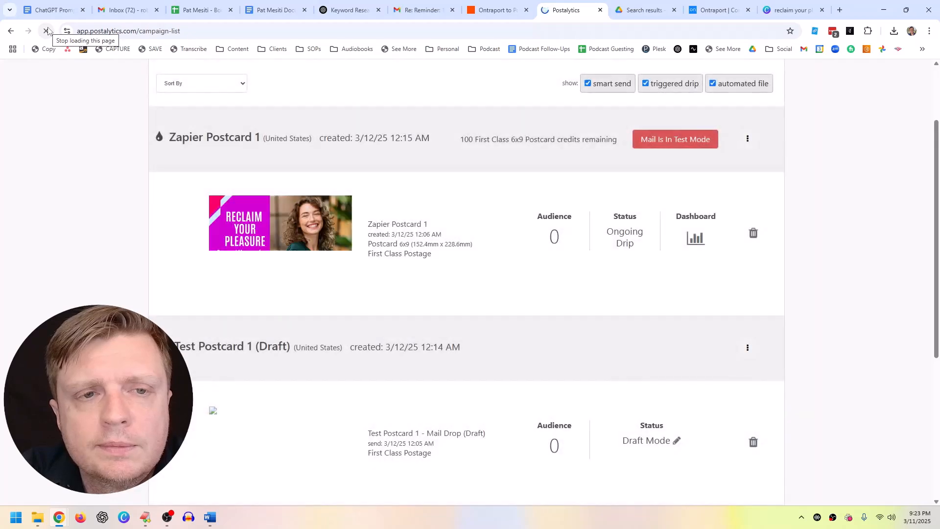
# Step: Open Zapier Postcard 1's dashboard and switch its mail from test mode to live
pyautogui.click(46, 32)
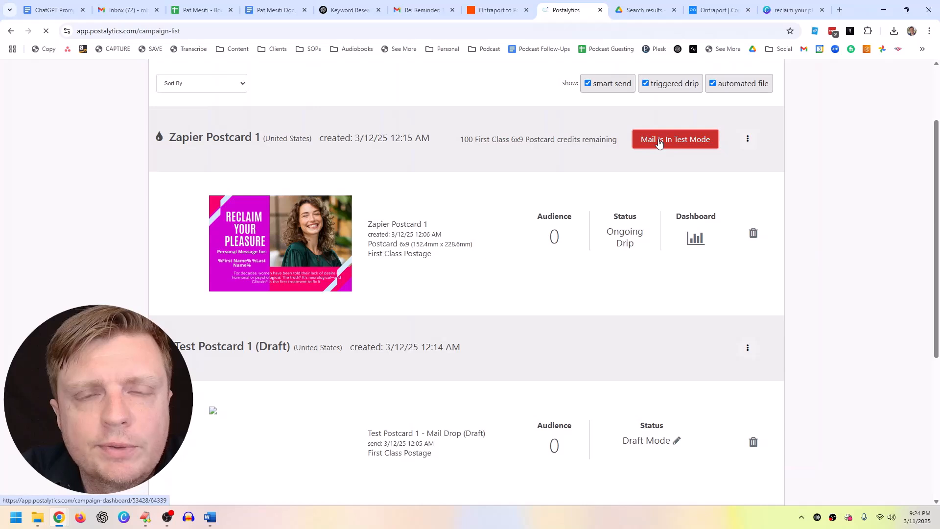
pyautogui.click(659, 142)
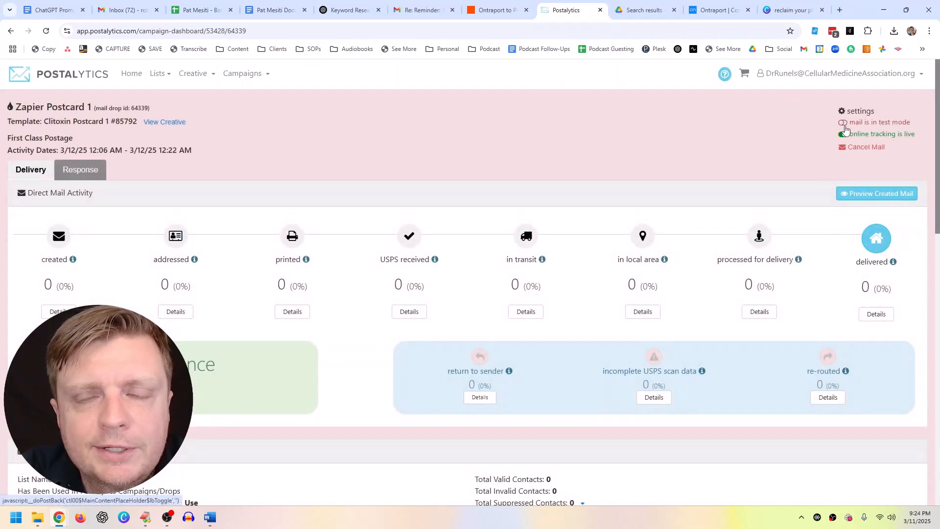
pyautogui.click(844, 124)
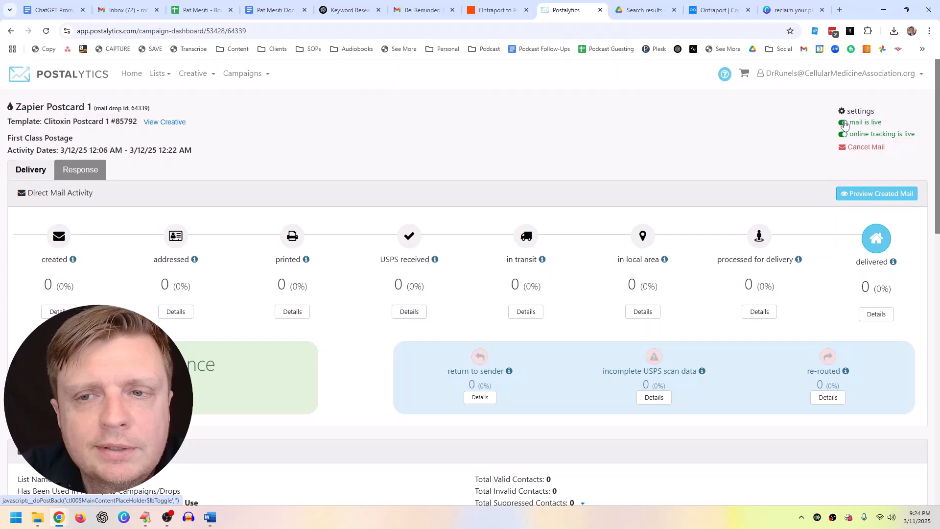
# Step: Re-apply the Outreach.Postcard1 tag to the Ontraport contact by searching 'postcard'
pyautogui.click(719, 10)
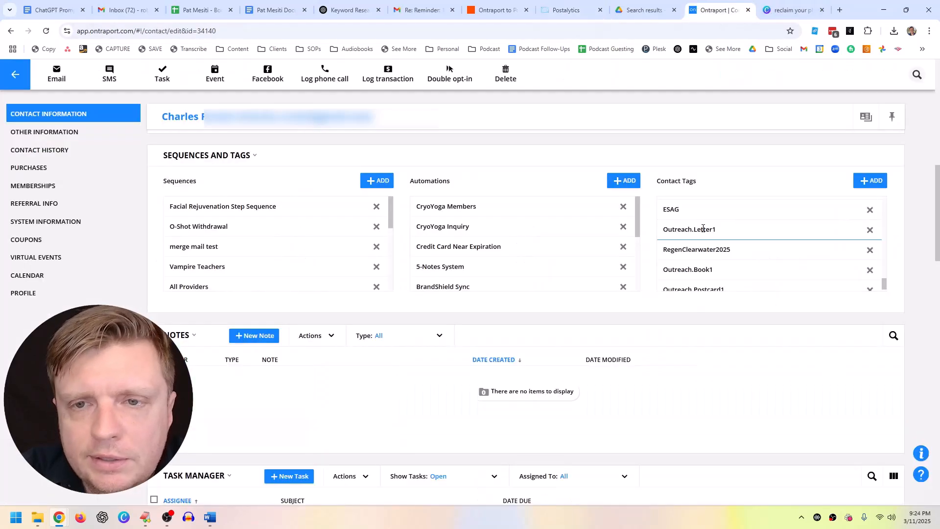
pyautogui.scroll(-1, 850, 257)
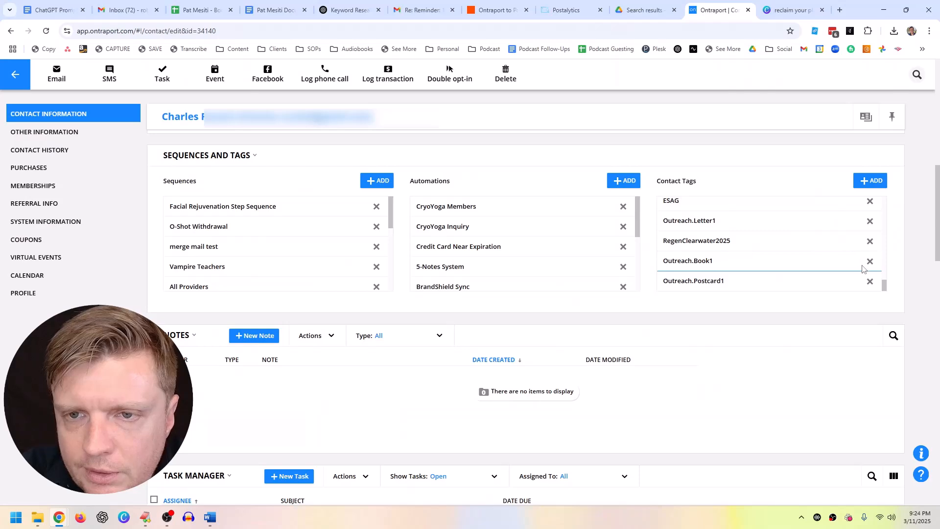
pyautogui.scroll(1, 808, 250)
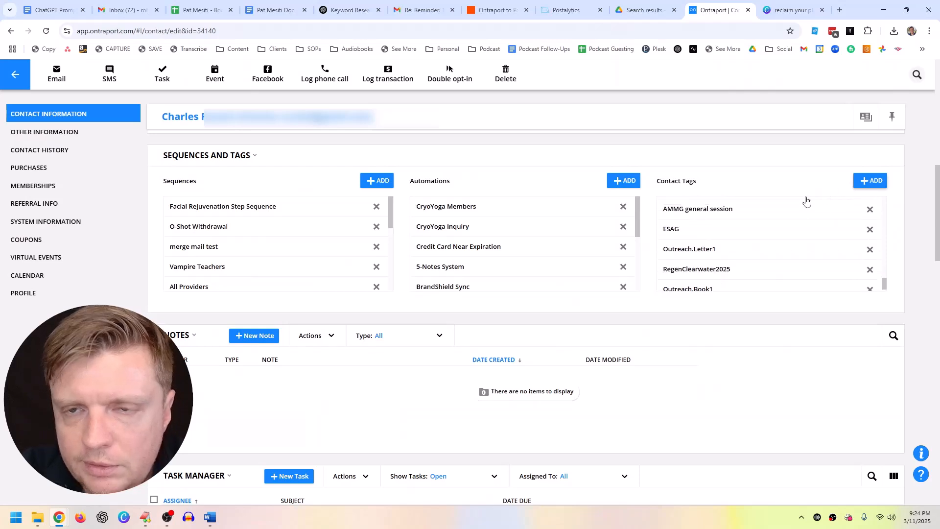
pyautogui.click(868, 181)
pyautogui.write('postcard')
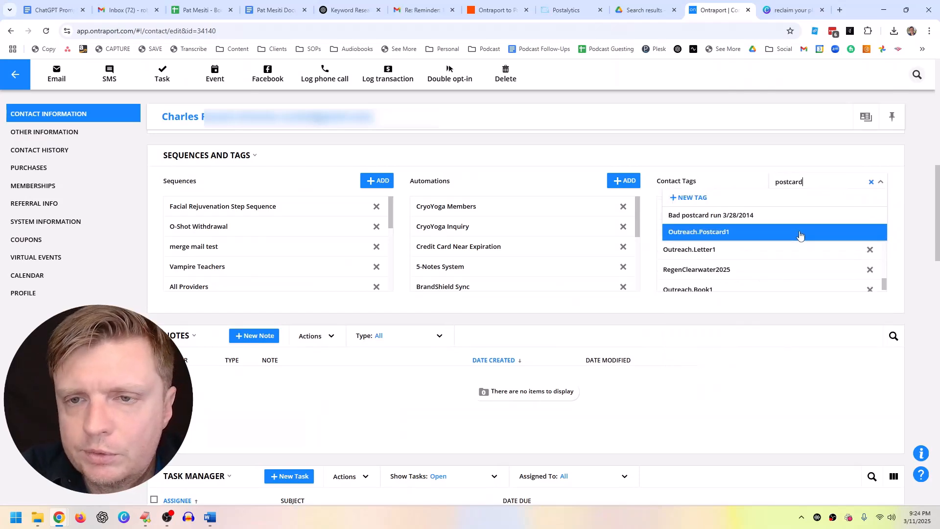
pyautogui.click(797, 234)
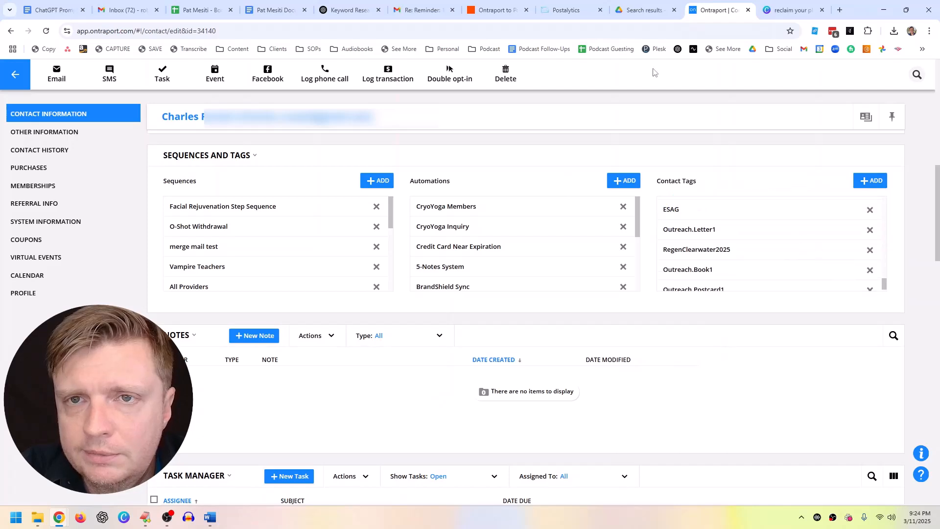
pyautogui.click(571, 9)
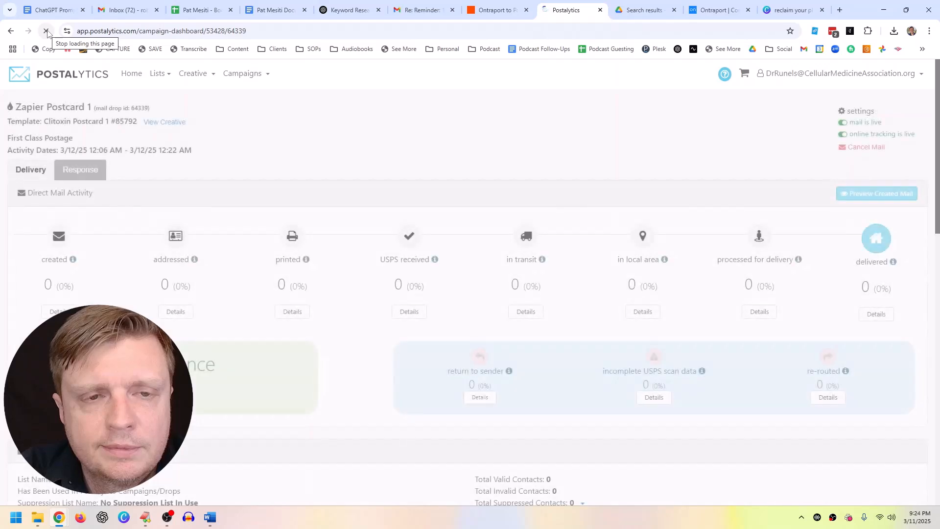
# Step: Reload Postalytics and reopen Zapier Postcard 1's dashboard from the campaigns list
pyautogui.scroll(-5, 321, 222)
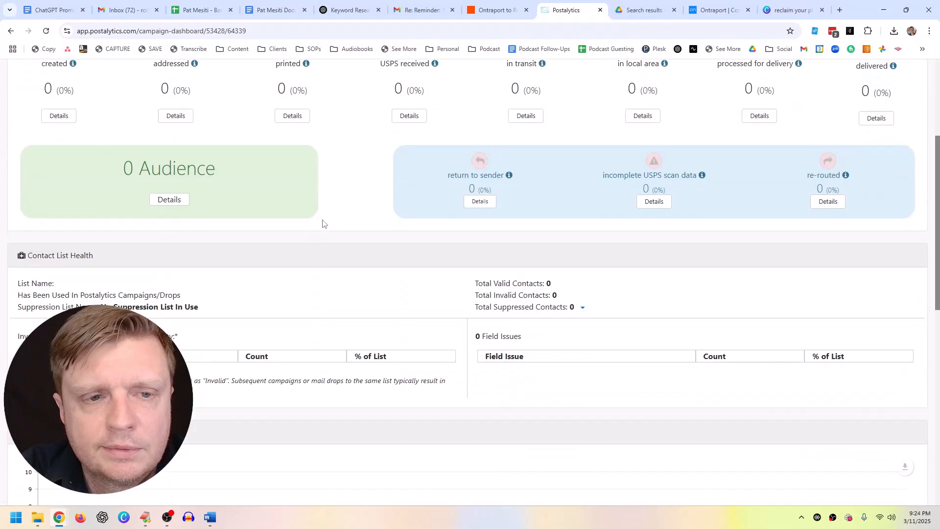
pyautogui.scroll(4, 326, 230)
pyautogui.scroll(1, 326, 235)
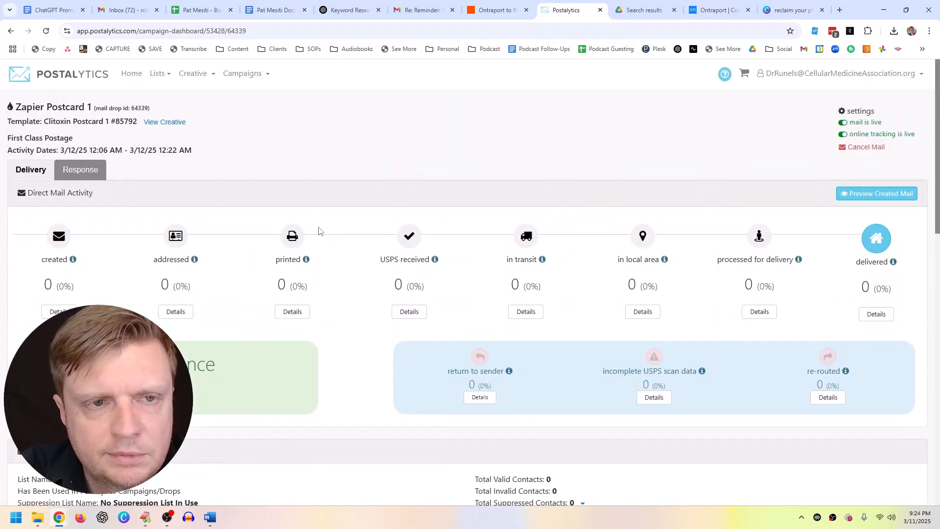
pyautogui.click(33, 171)
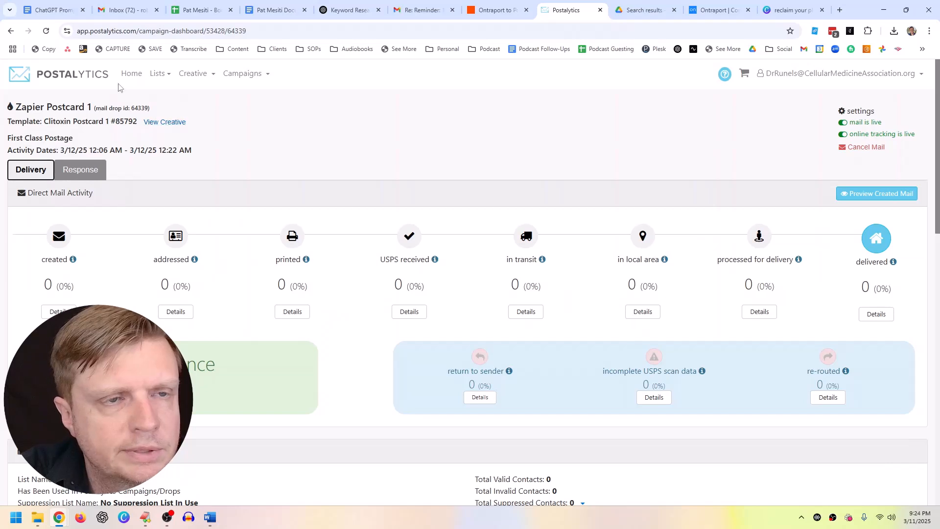
pyautogui.click(46, 31)
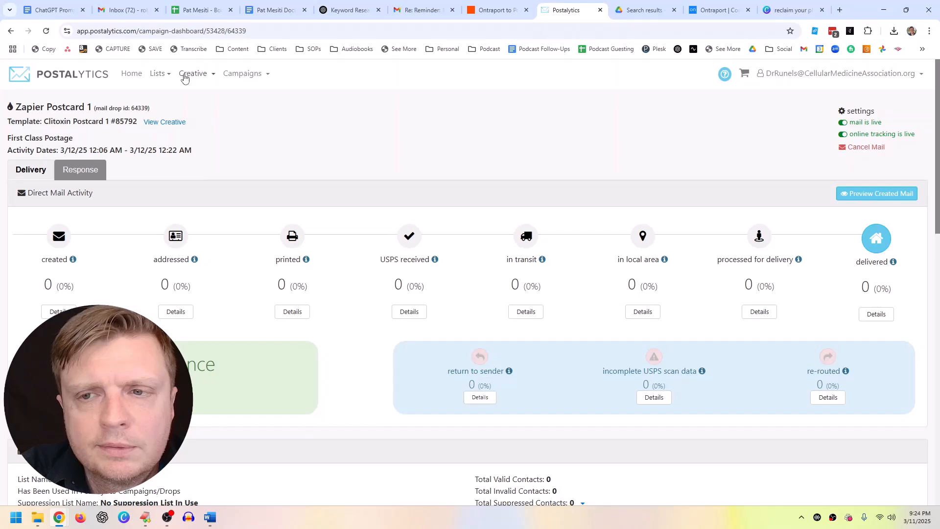
pyautogui.click(242, 74)
pyautogui.click(238, 112)
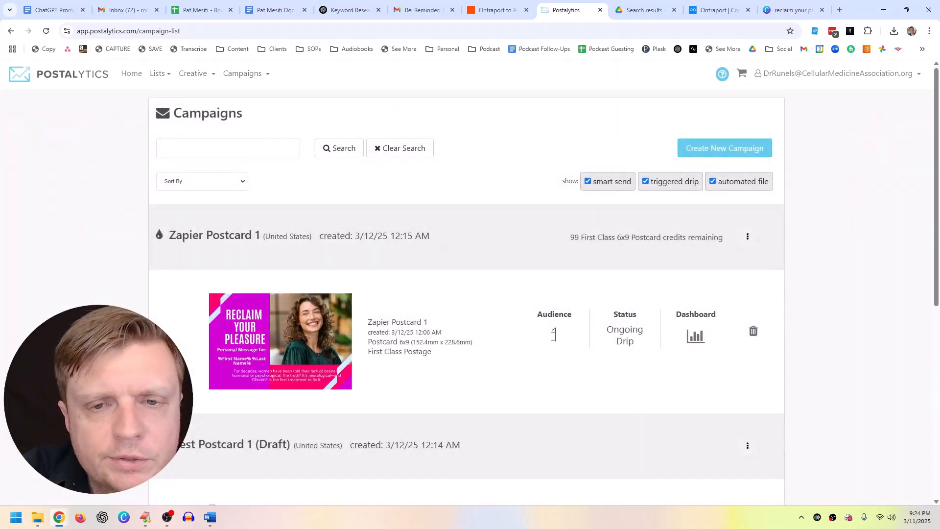
pyautogui.click(322, 335)
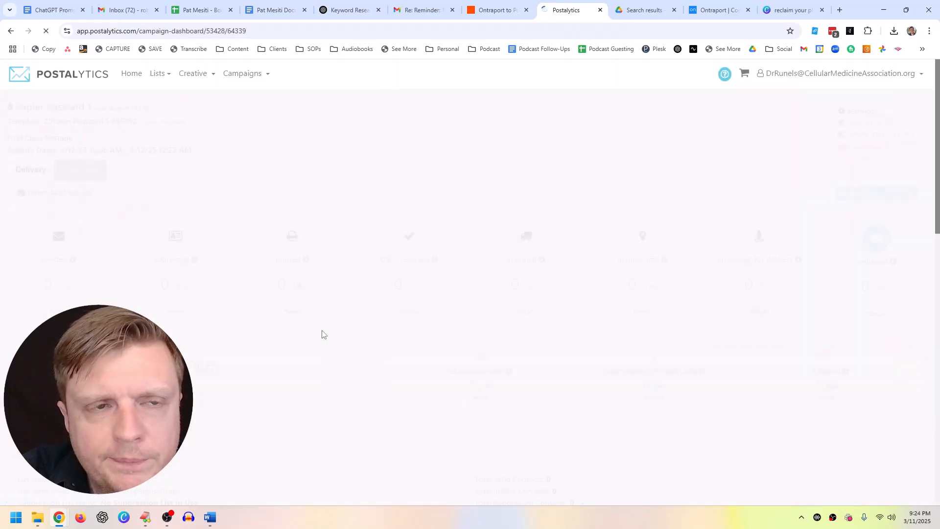
# Step: Scroll to the offline audience table and highlight the test contact's 3/12/25 12:24 AM entry
pyautogui.scroll(-2, 395, 331)
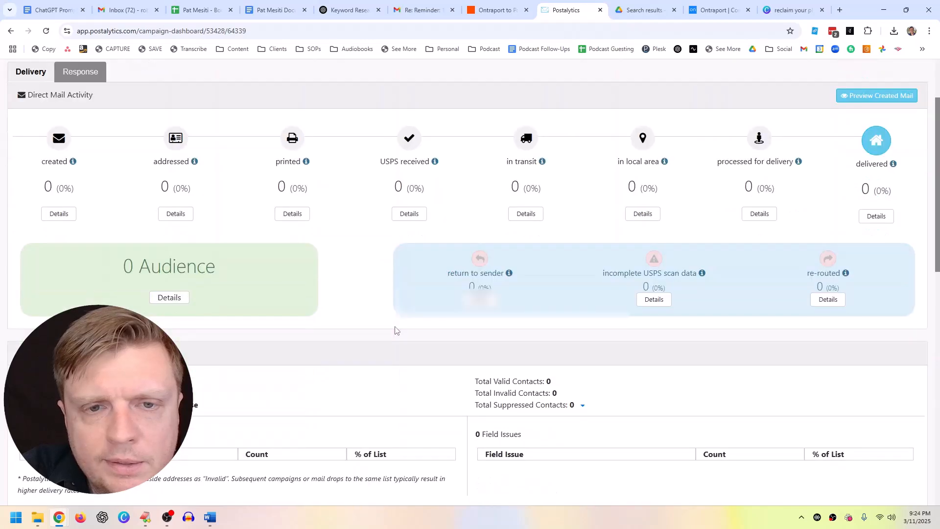
pyautogui.scroll(-15, 396, 330)
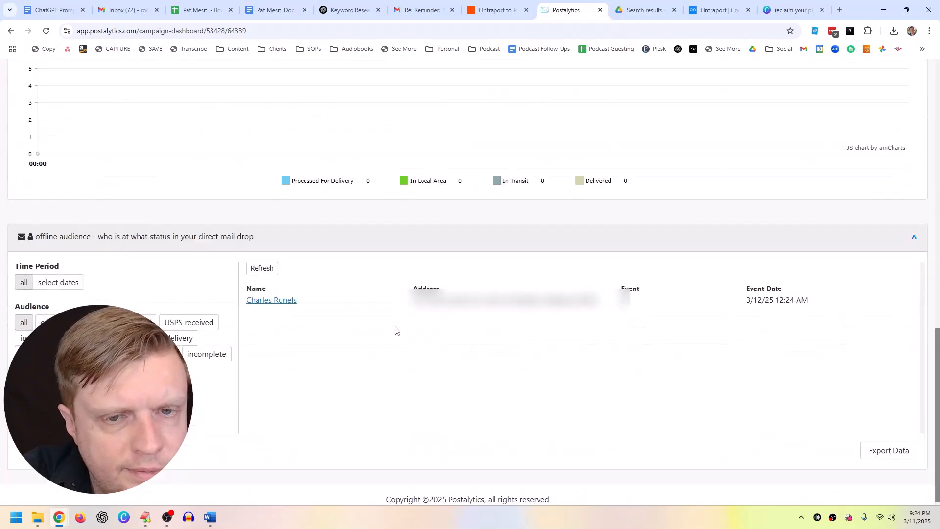
pyautogui.moveTo(250, 293); pyautogui.dragTo(564, 302)
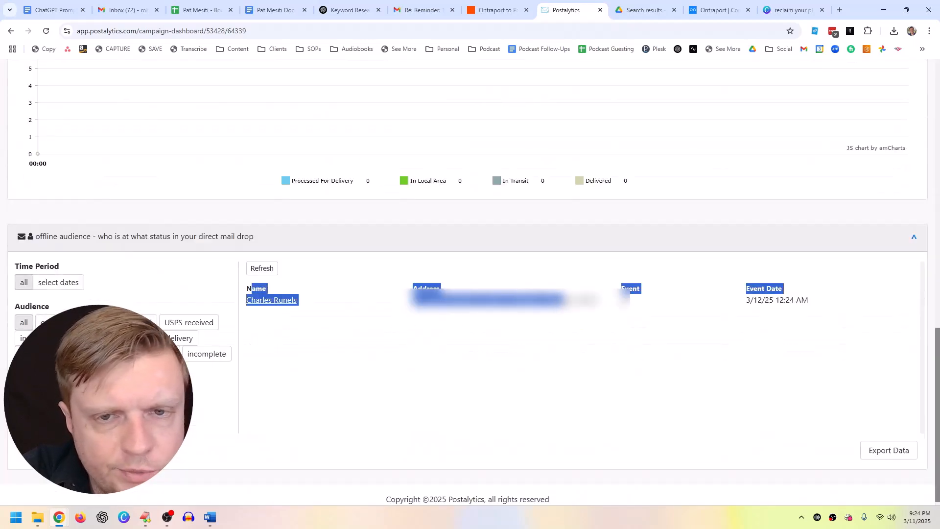
pyautogui.click(545, 305)
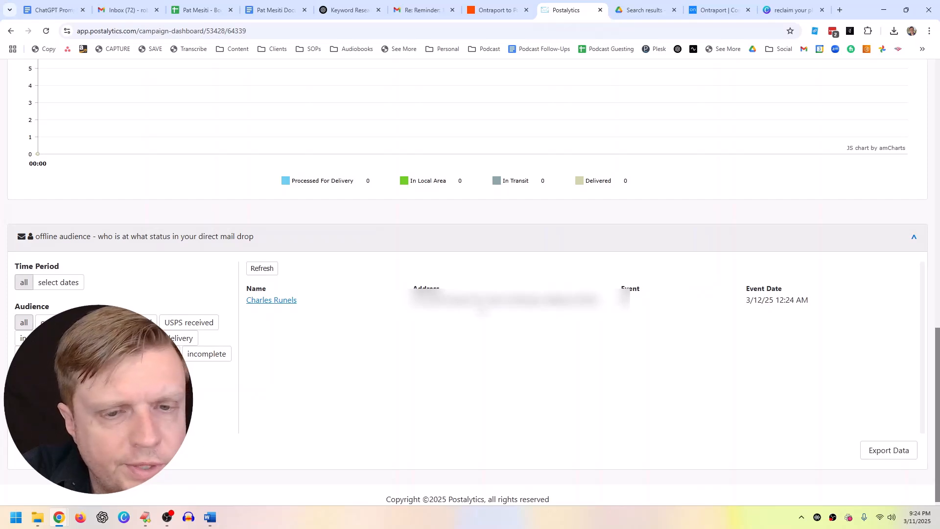
pyautogui.moveTo(490, 291); pyautogui.dragTo(485, 301)
pyautogui.click(478, 294)
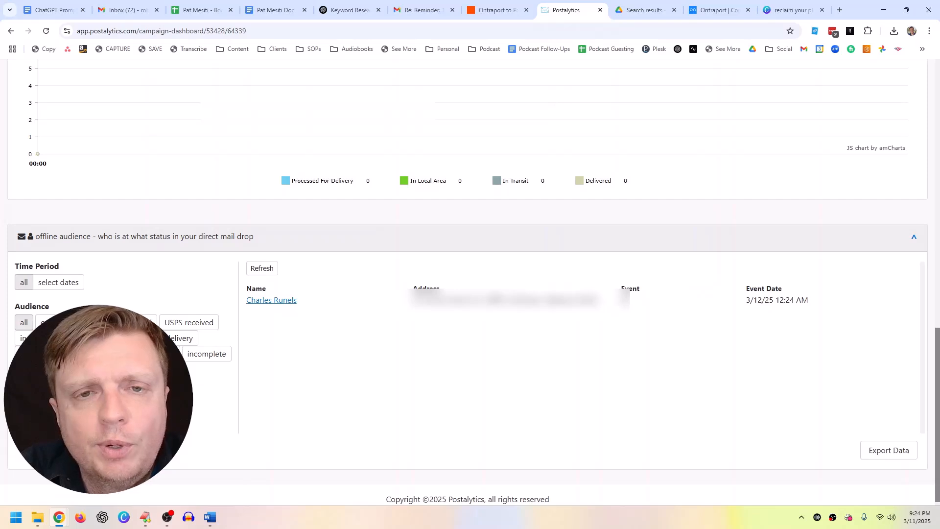
# Step: Highlight the Outreach.Postcard1 tag in the Ontraport contact's tag list
pyautogui.click(696, 15)
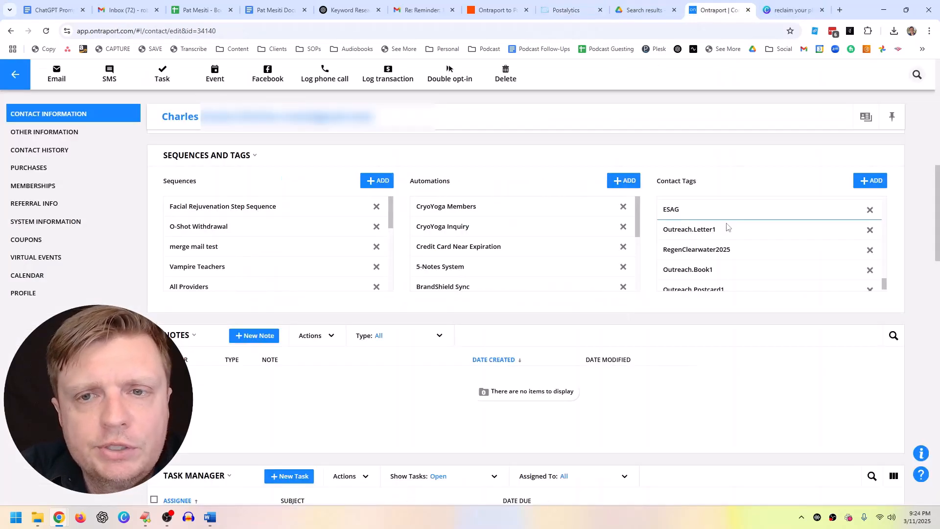
pyautogui.scroll(-1, 724, 252)
pyautogui.moveTo(728, 280); pyautogui.dragTo(666, 283)
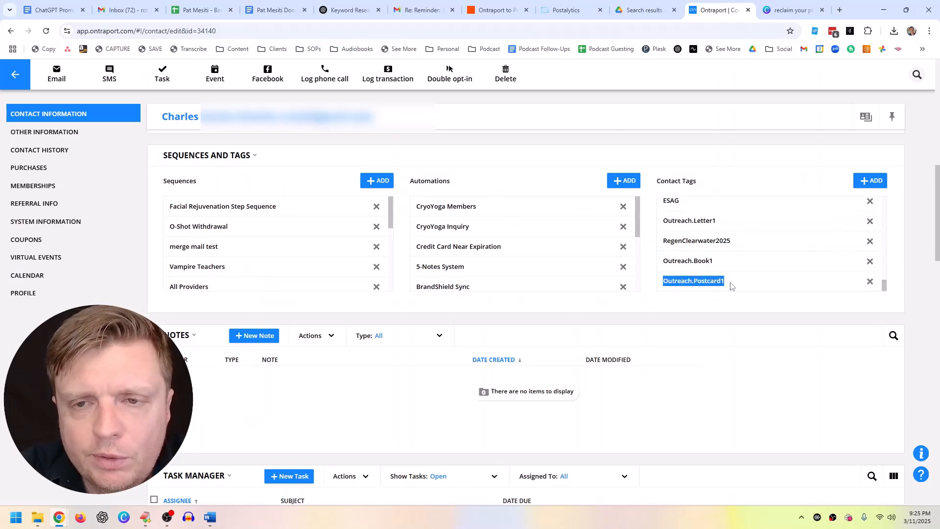
pyautogui.moveTo(727, 283); pyautogui.dragTo(668, 284)
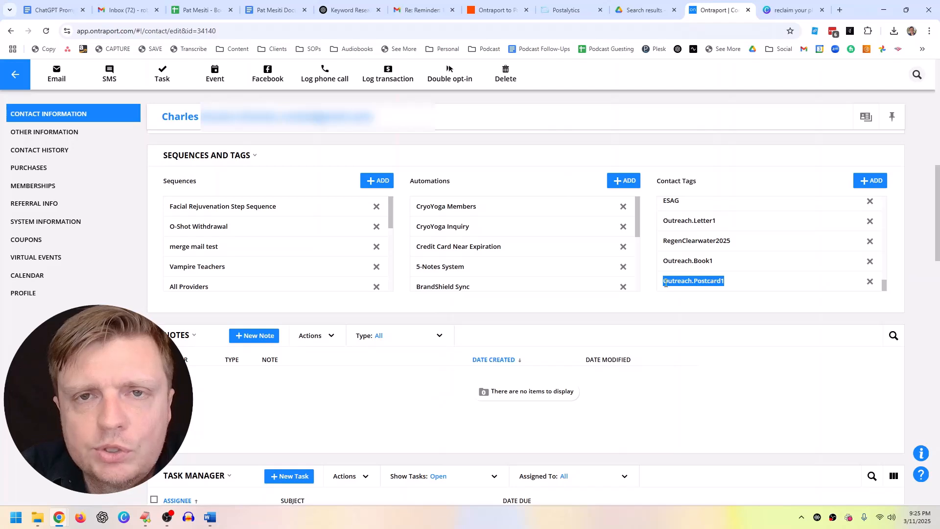
# Step: Review the Zap's Tag Added trigger (Postcard1) and its Postalytics step targeting the Zapier Postcard 1 drip
pyautogui.click(495, 10)
pyautogui.moveTo(561, 155); pyautogui.dragTo(513, 102)
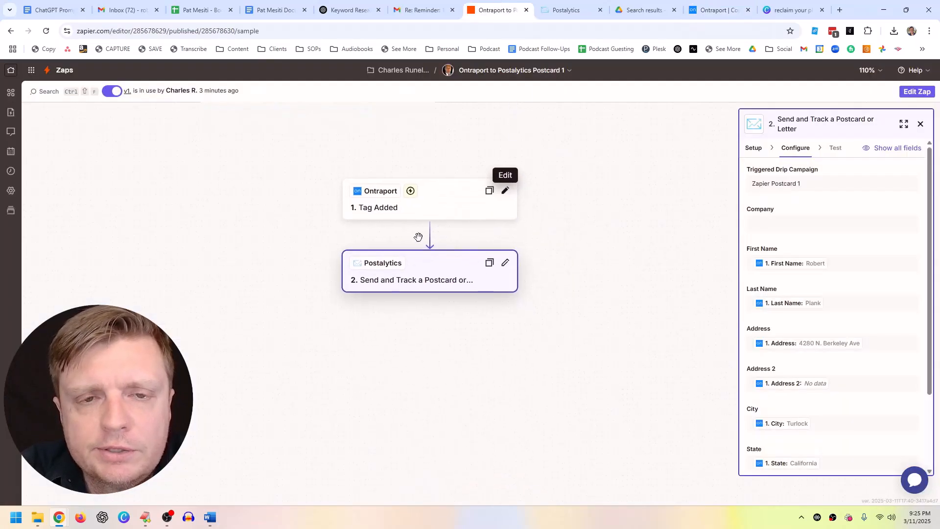
pyautogui.click(423, 205)
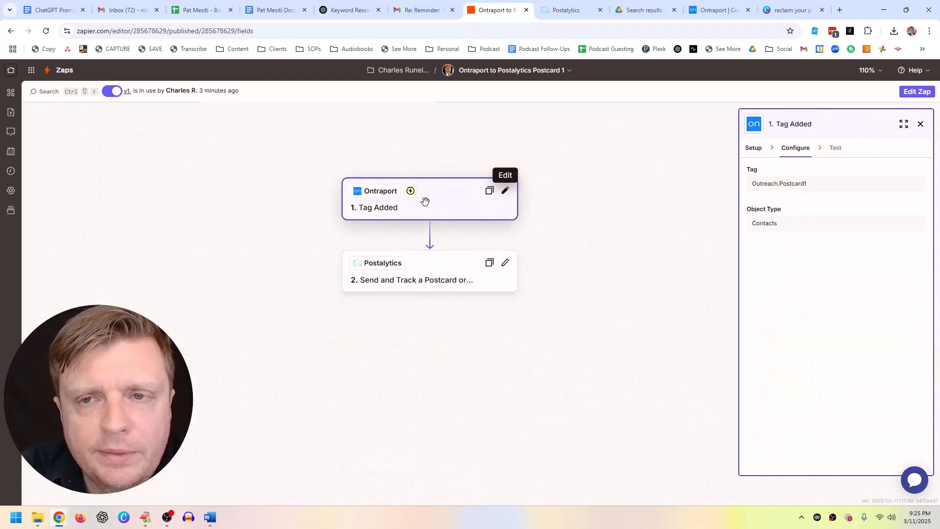
pyautogui.doubleClick(790, 185)
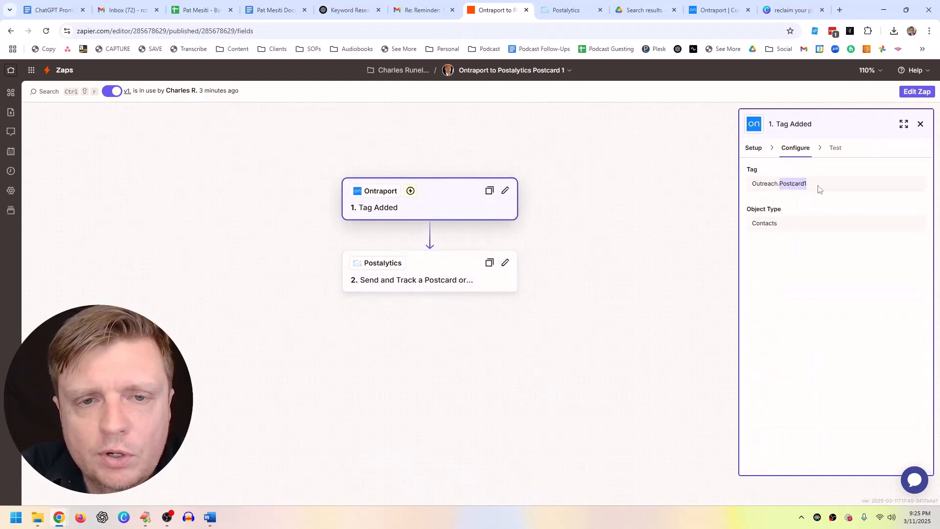
pyautogui.click(470, 282)
pyautogui.moveTo(759, 186); pyautogui.dragTo(793, 183)
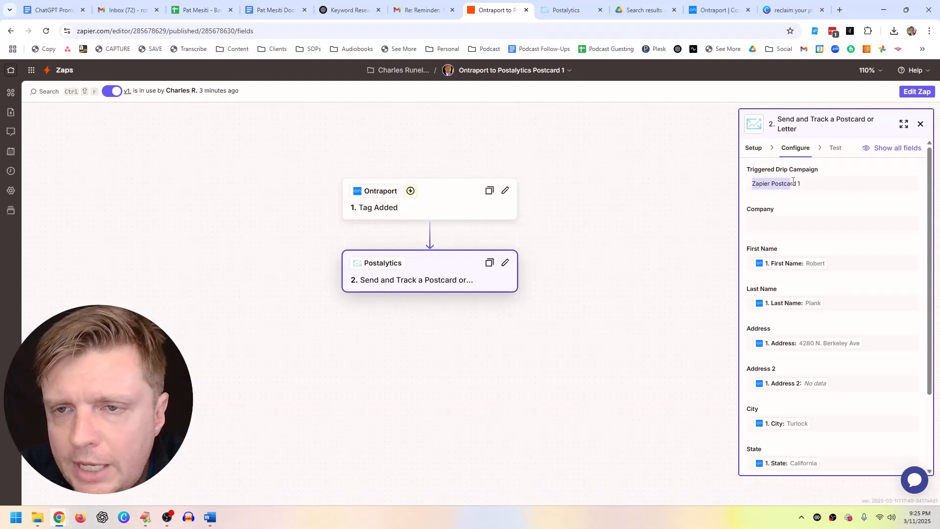
pyautogui.click(808, 185)
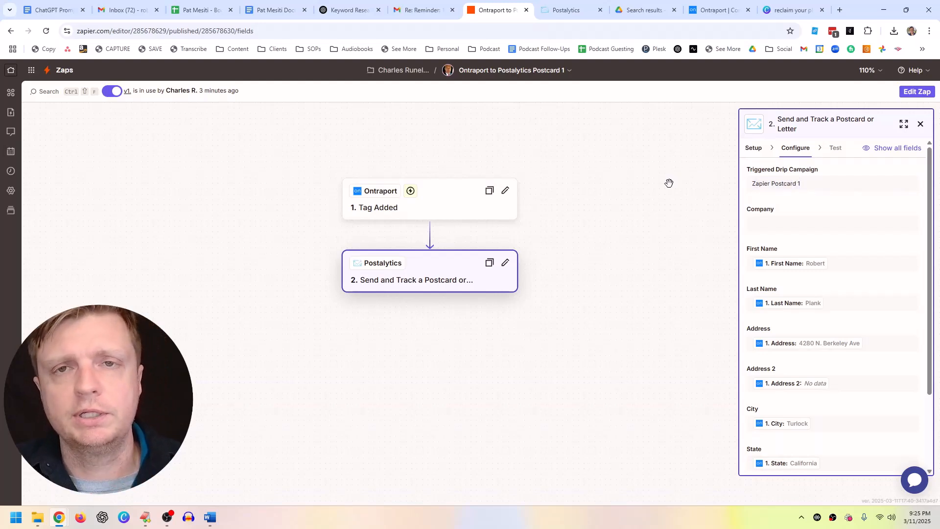
# Step: Reload the Zapier Postcard 1 dashboard and scroll down to the offline audience
pyautogui.click(568, 10)
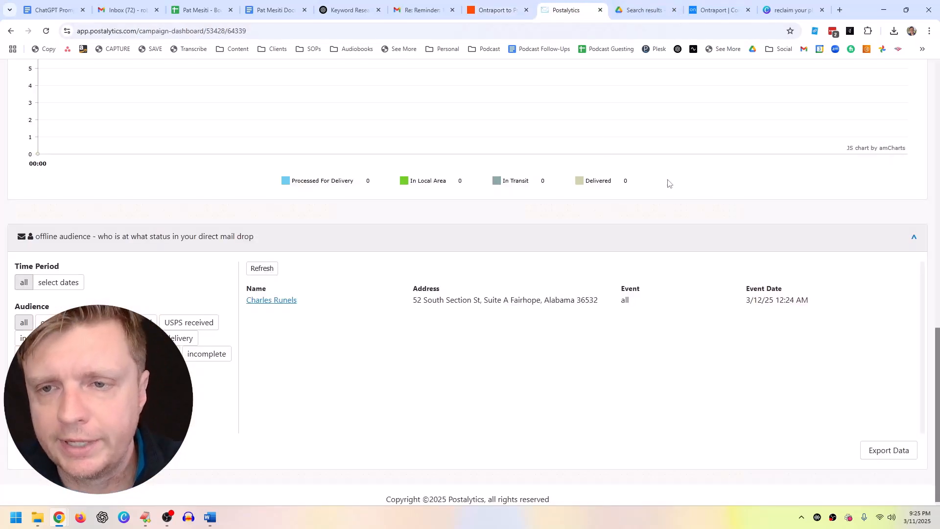
pyautogui.scroll(15, 681, 221)
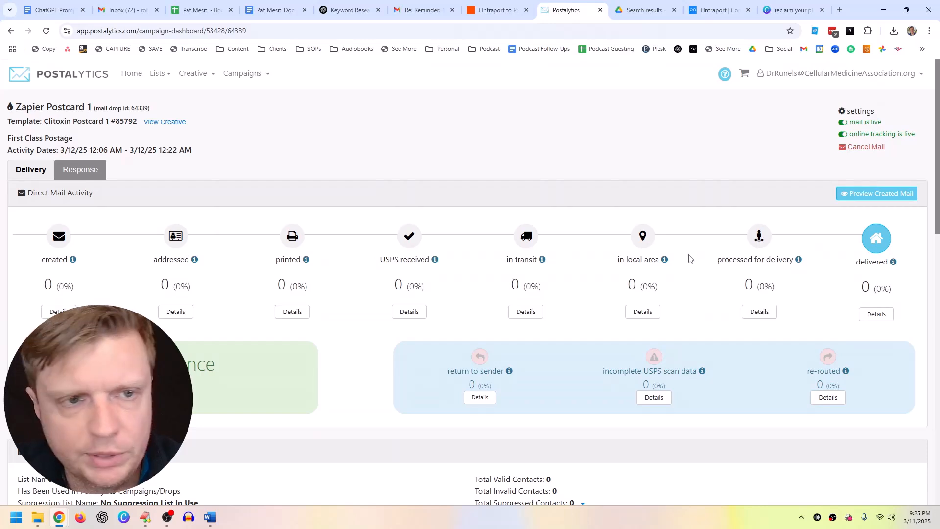
pyautogui.click(46, 30)
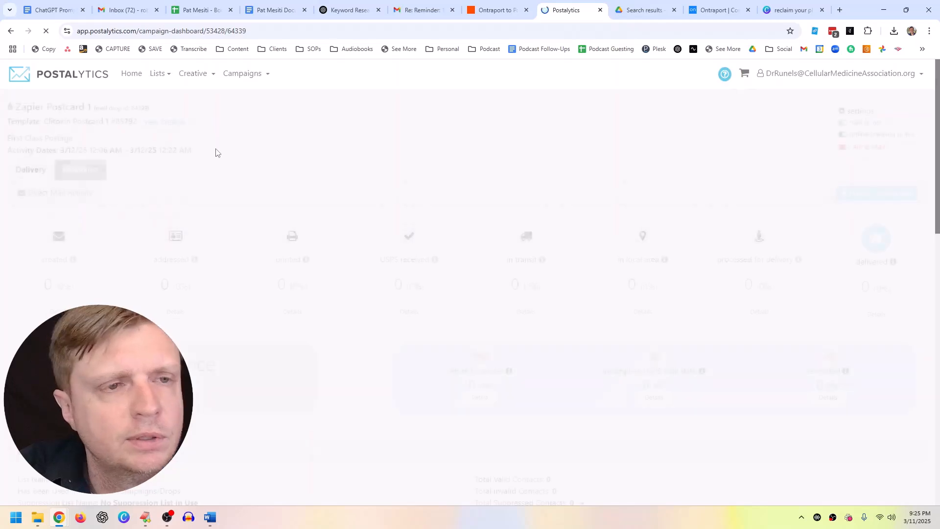
pyautogui.scroll(-5, 285, 239)
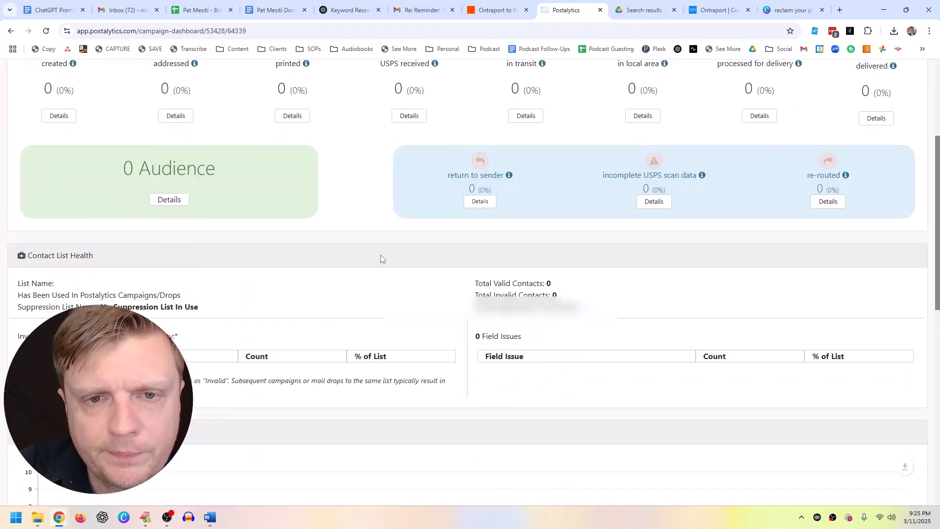
pyautogui.scroll(-8, 424, 282)
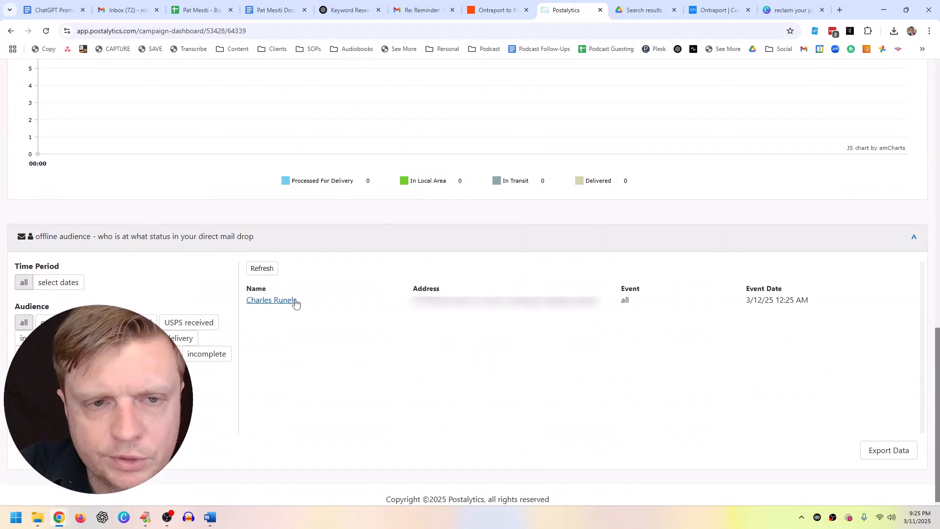
# Step: Open the tagged contact's audience details to confirm its Created event at 3/12/25 04:24 AM
pyautogui.click(285, 304)
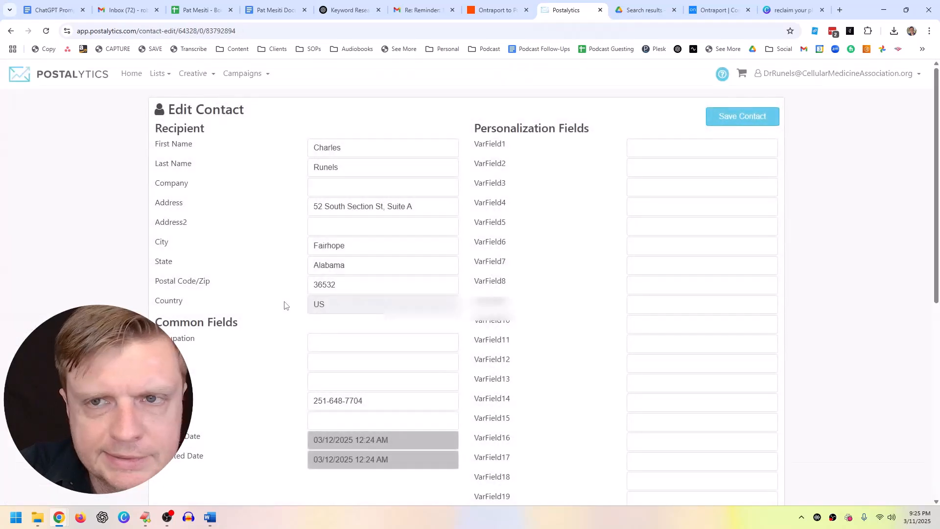
pyautogui.scroll(-8, 355, 337)
pyautogui.scroll(8, 358, 338)
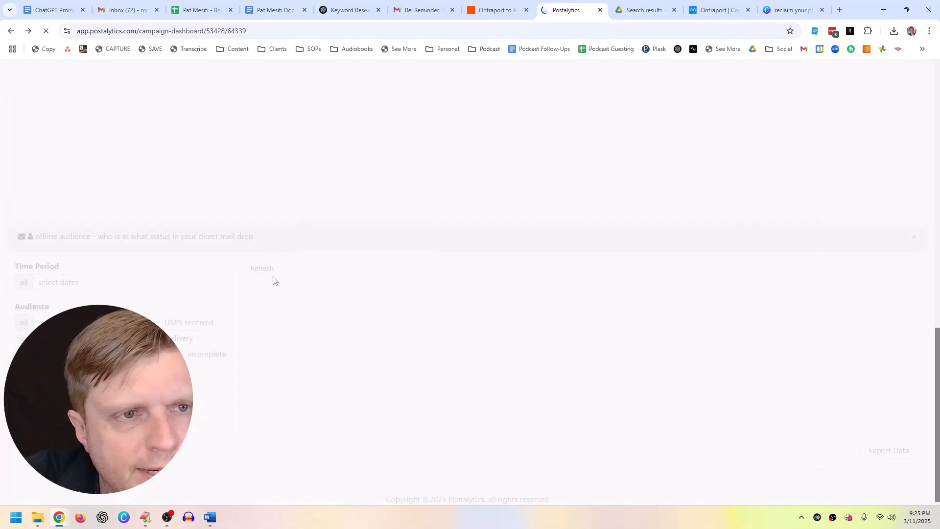
pyautogui.scroll(15, 275, 294)
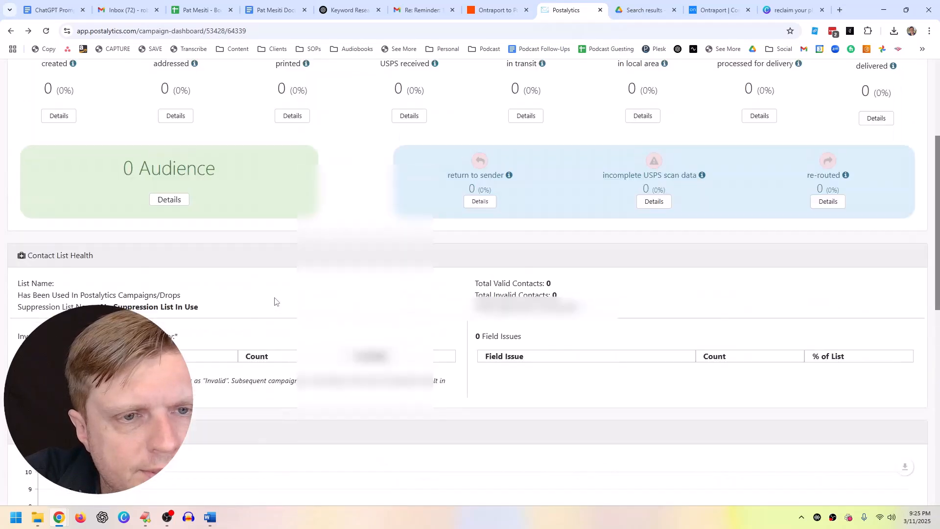
pyautogui.scroll(1, 275, 298)
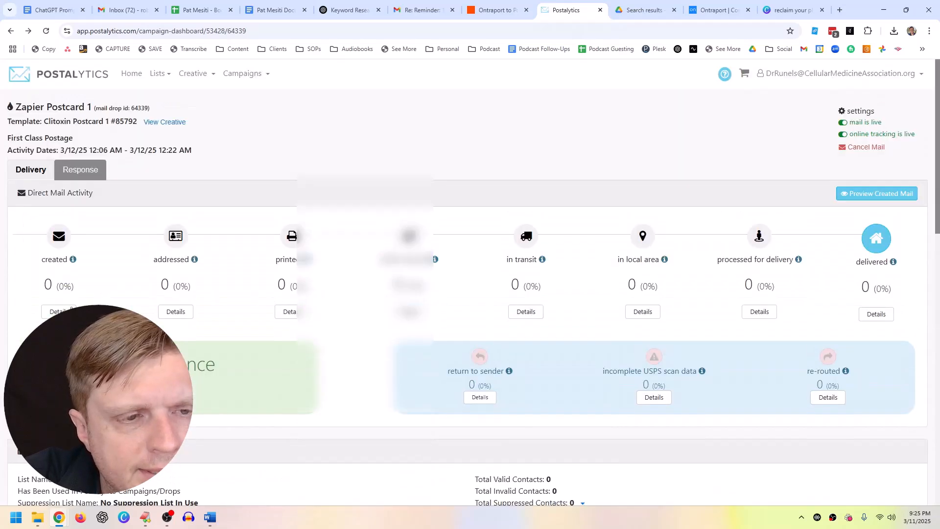
pyautogui.scroll(-15, 274, 298)
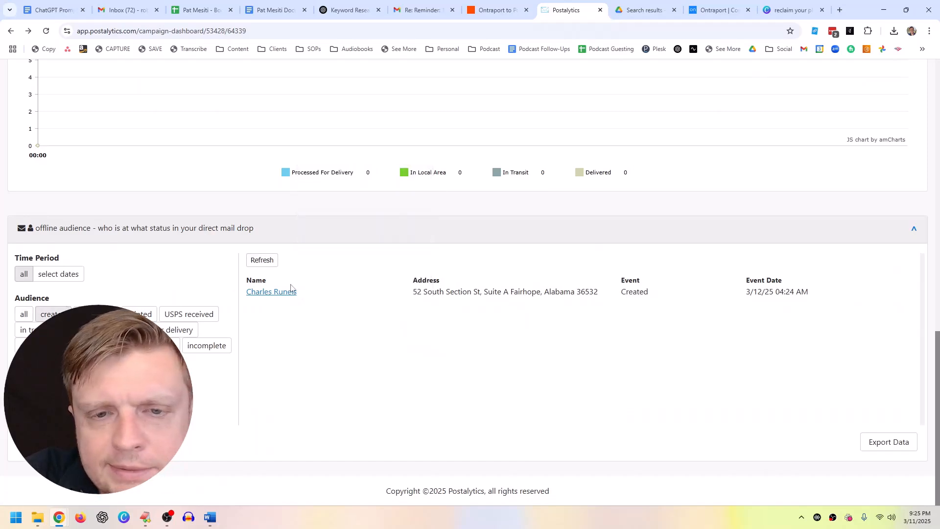
pyautogui.scroll(15, 294, 292)
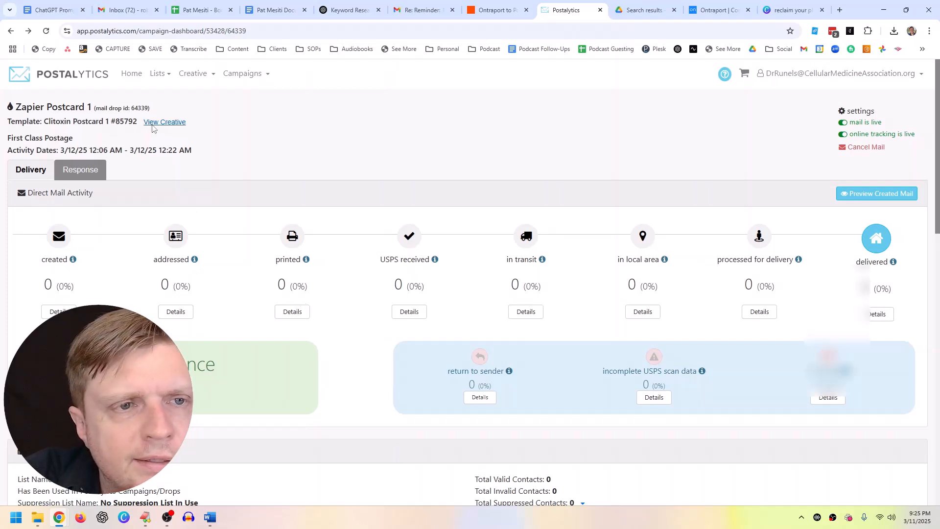
pyautogui.click(490, 11)
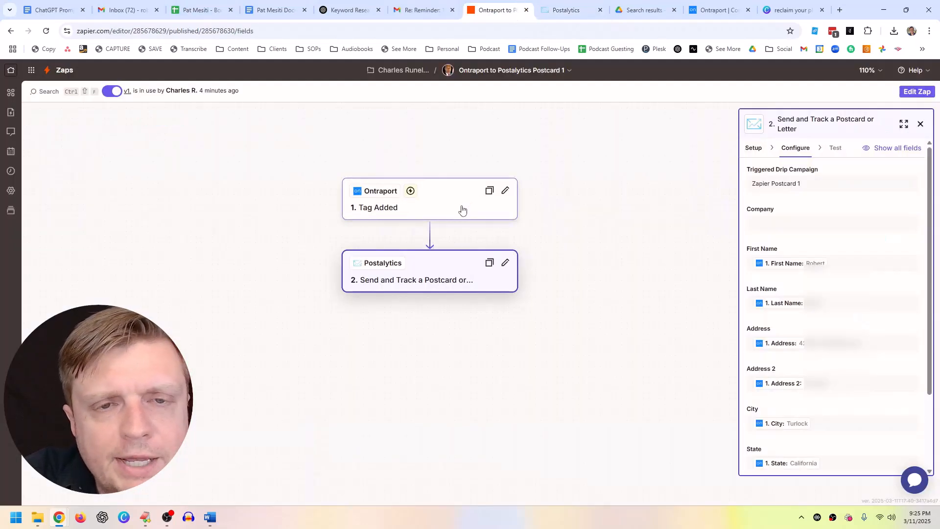
# Step: Browse the Postalytics contact lists and the saved postcard and letter templates
pyautogui.click(568, 10)
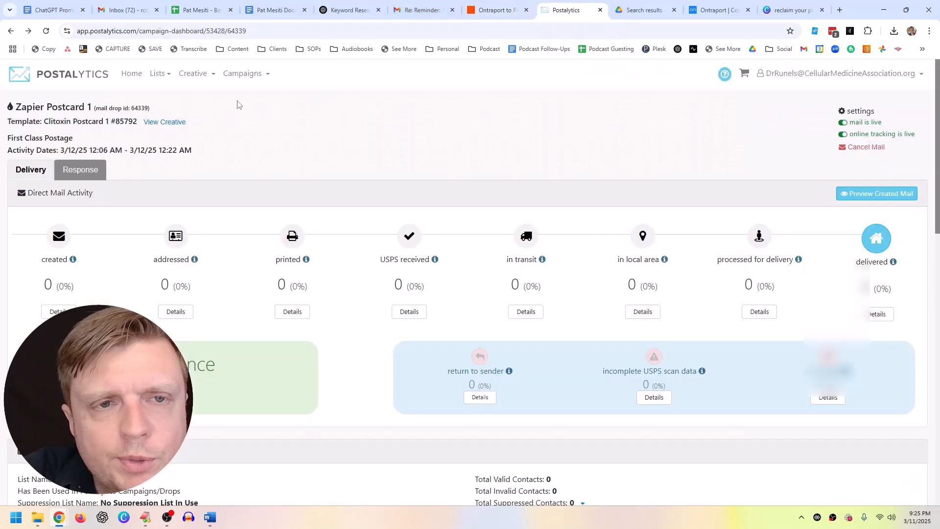
pyautogui.click(152, 74)
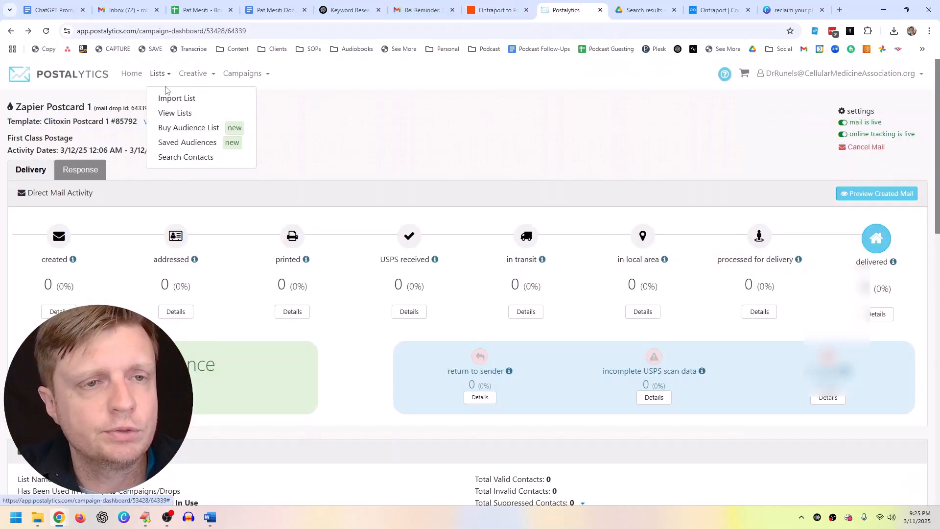
pyautogui.click(168, 114)
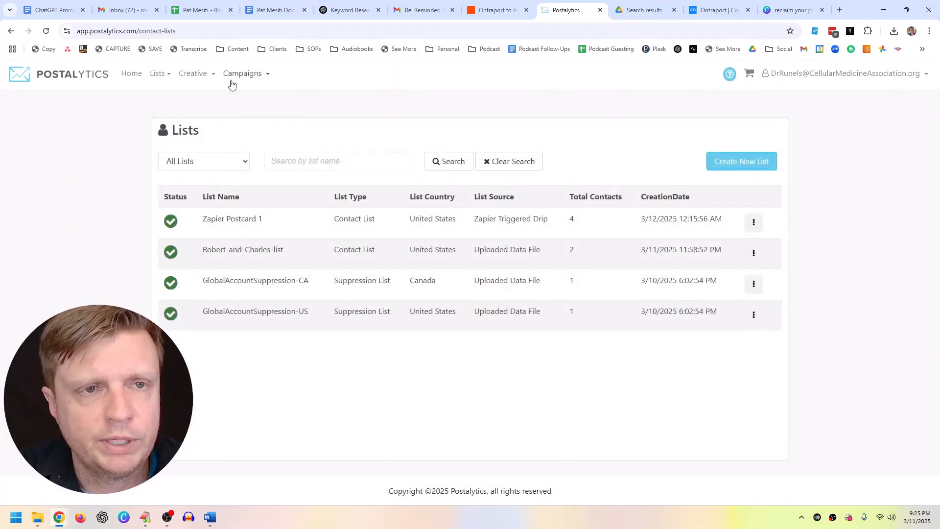
pyautogui.click(190, 83)
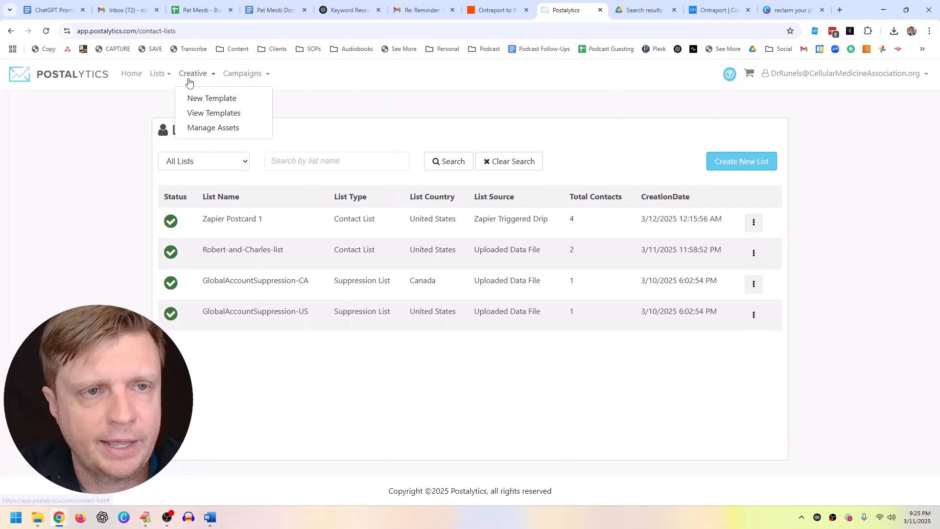
pyautogui.click(197, 115)
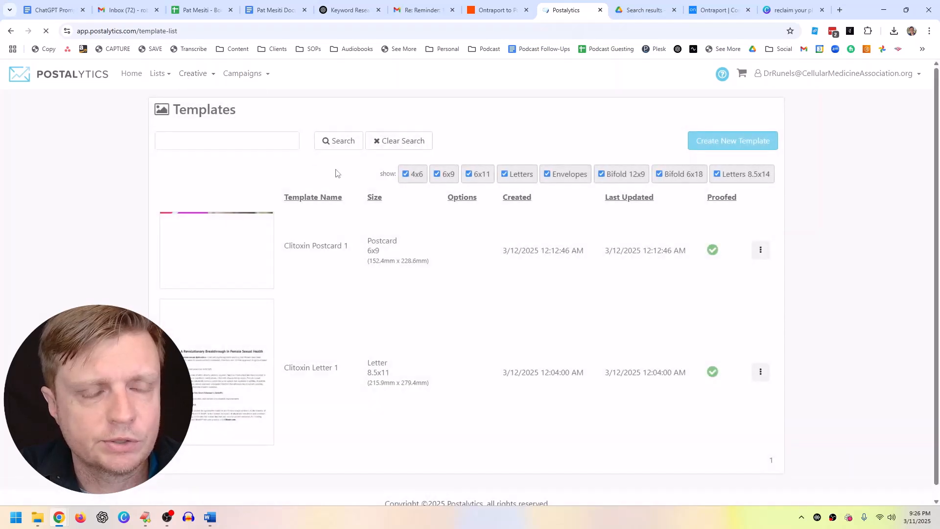
# Step: Confirm Zapier Postcard 1's audience count of 1 on the campaigns page, then return to Lists
pyautogui.click(242, 79)
pyautogui.click(241, 114)
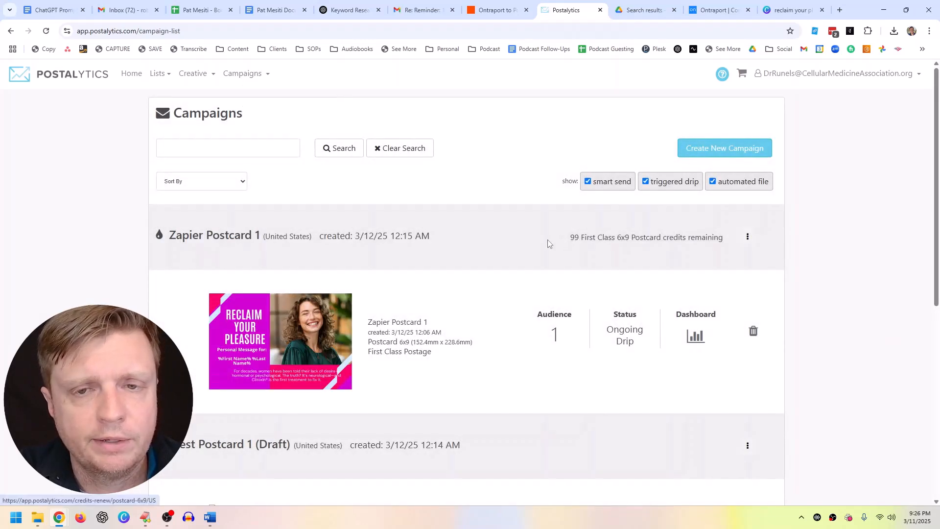
pyautogui.moveTo(548, 314); pyautogui.dragTo(580, 326)
pyautogui.click(569, 332)
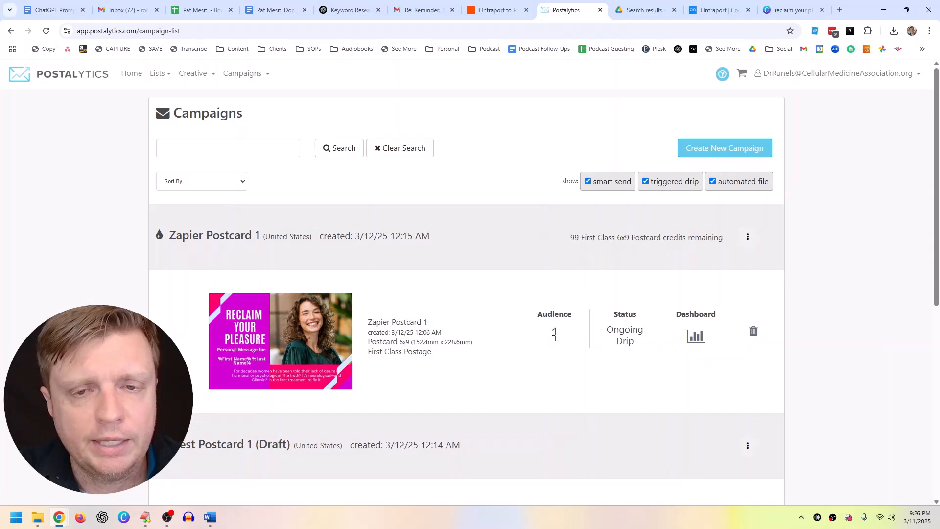
pyautogui.scroll(-1, 284, 321)
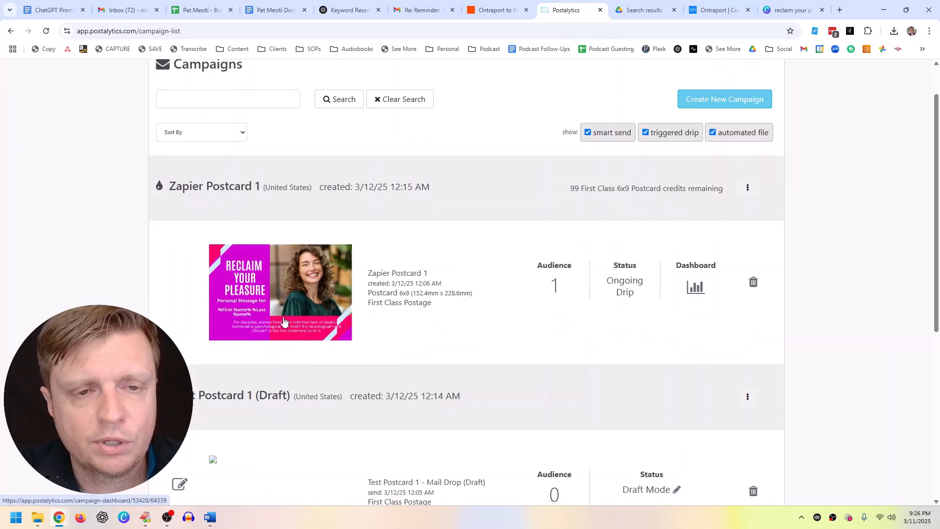
pyautogui.scroll(-4, 286, 311)
pyautogui.scroll(3, 315, 294)
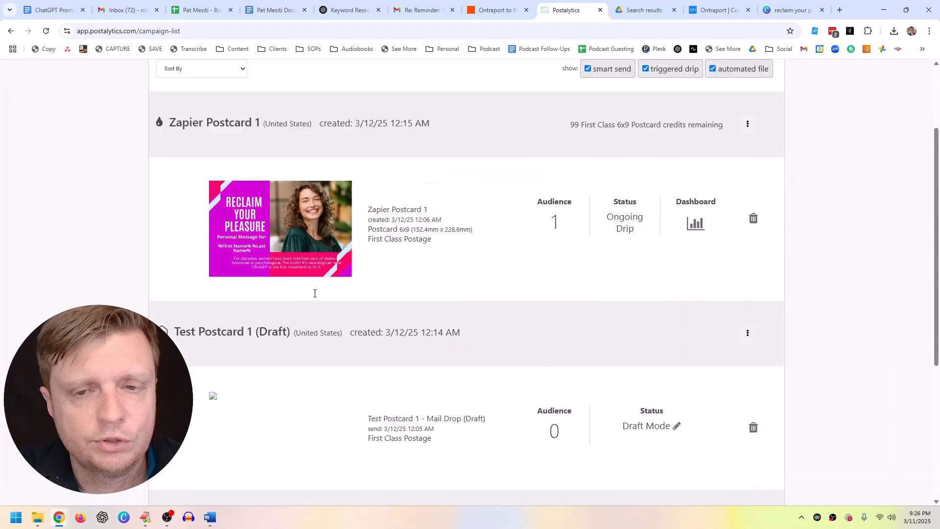
pyautogui.scroll(3, 315, 294)
pyautogui.click(165, 76)
pyautogui.click(166, 110)
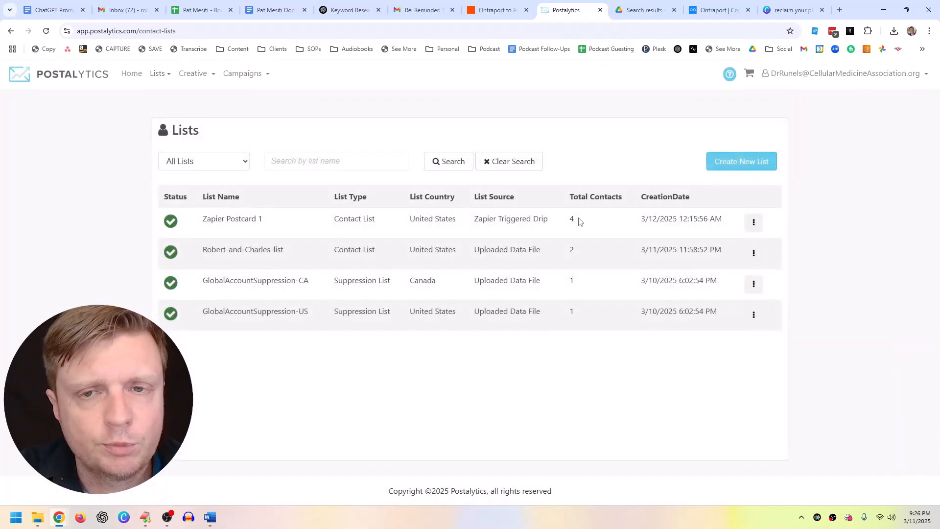
pyautogui.moveTo(202, 223)
pyautogui.mouseDown()
pyautogui.moveTo(724, 225)
pyautogui.moveTo(193, 224)
pyautogui.mouseUp()
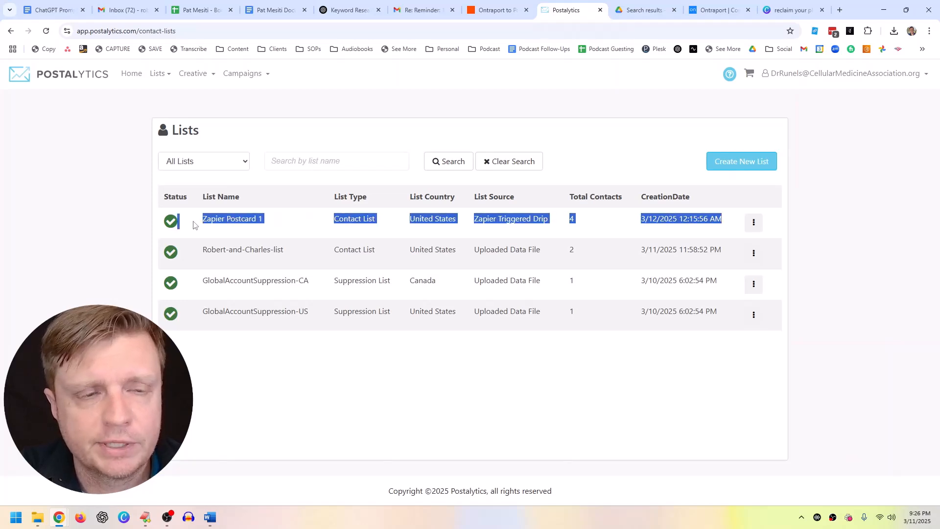
pyautogui.click(725, 218)
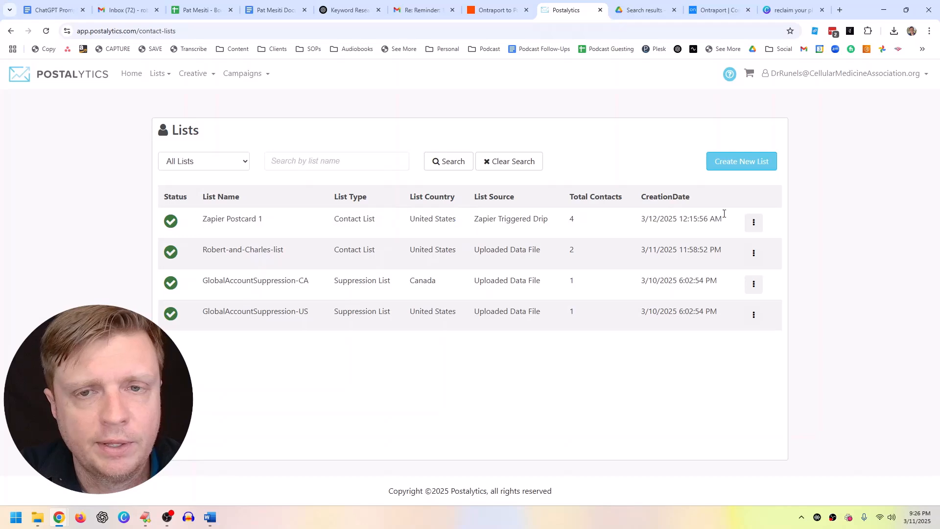
pyautogui.click(753, 222)
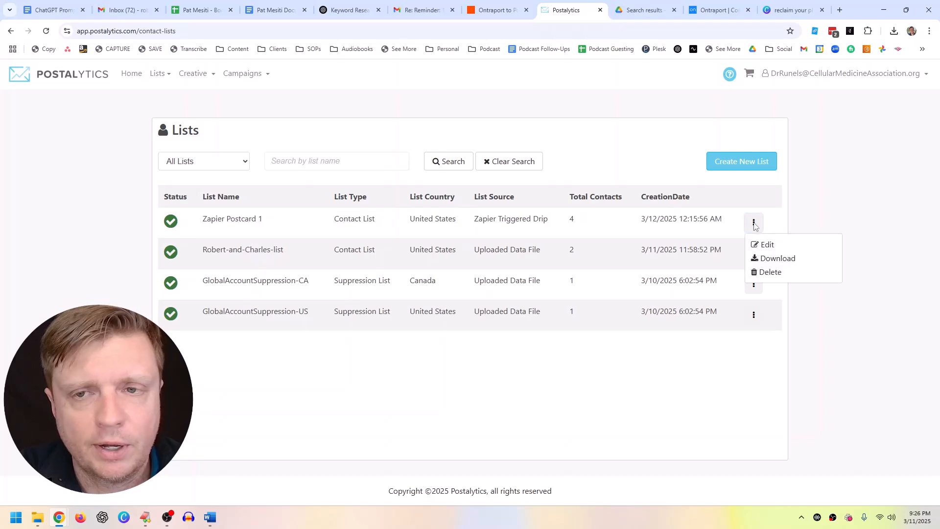
pyautogui.click(767, 247)
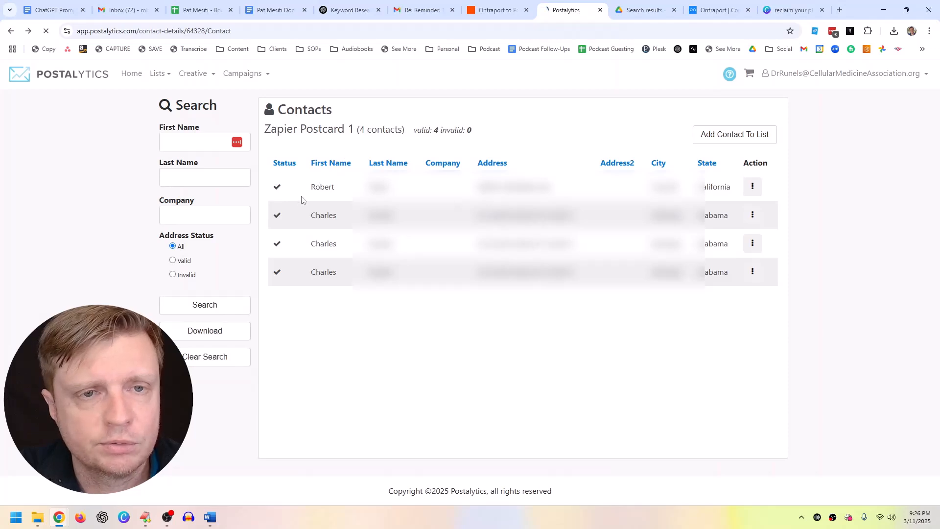
pyautogui.hotkey('alt', 'Left')
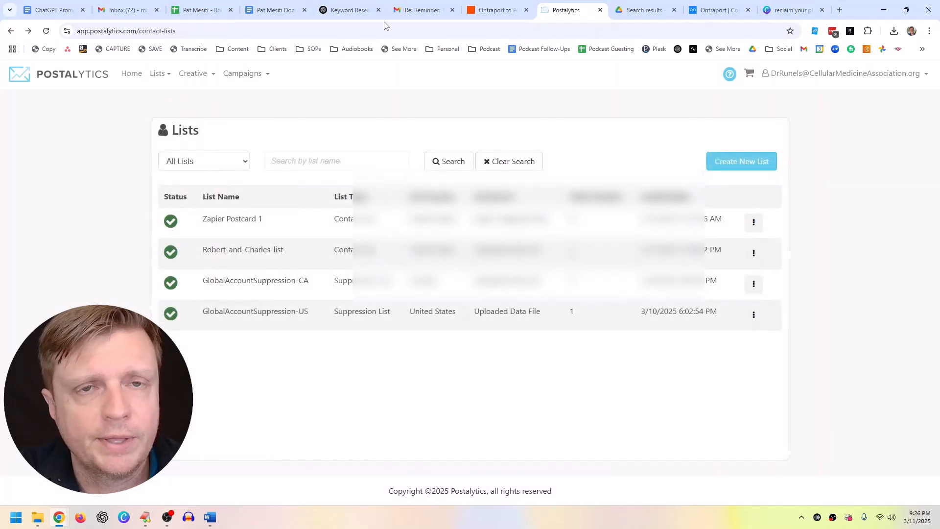